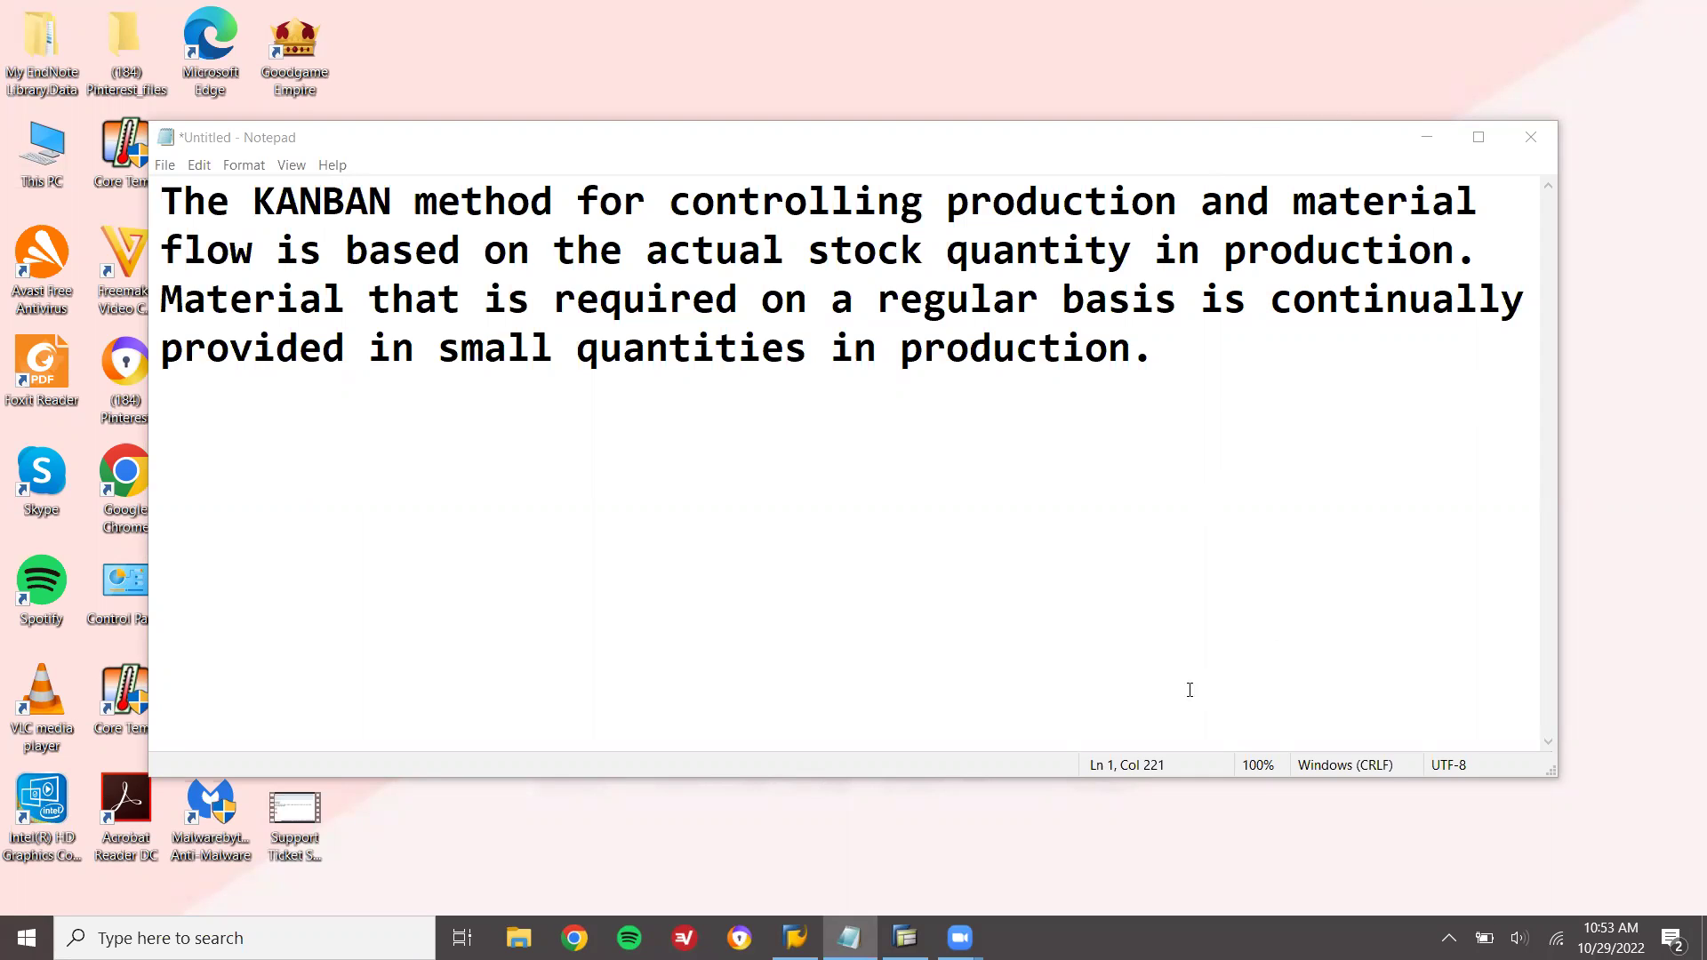
Start MM01 material creation with industry sector Mechanical Engineering and material type Raw material
{"action": "left_click", "coordinate": [906, 938]}
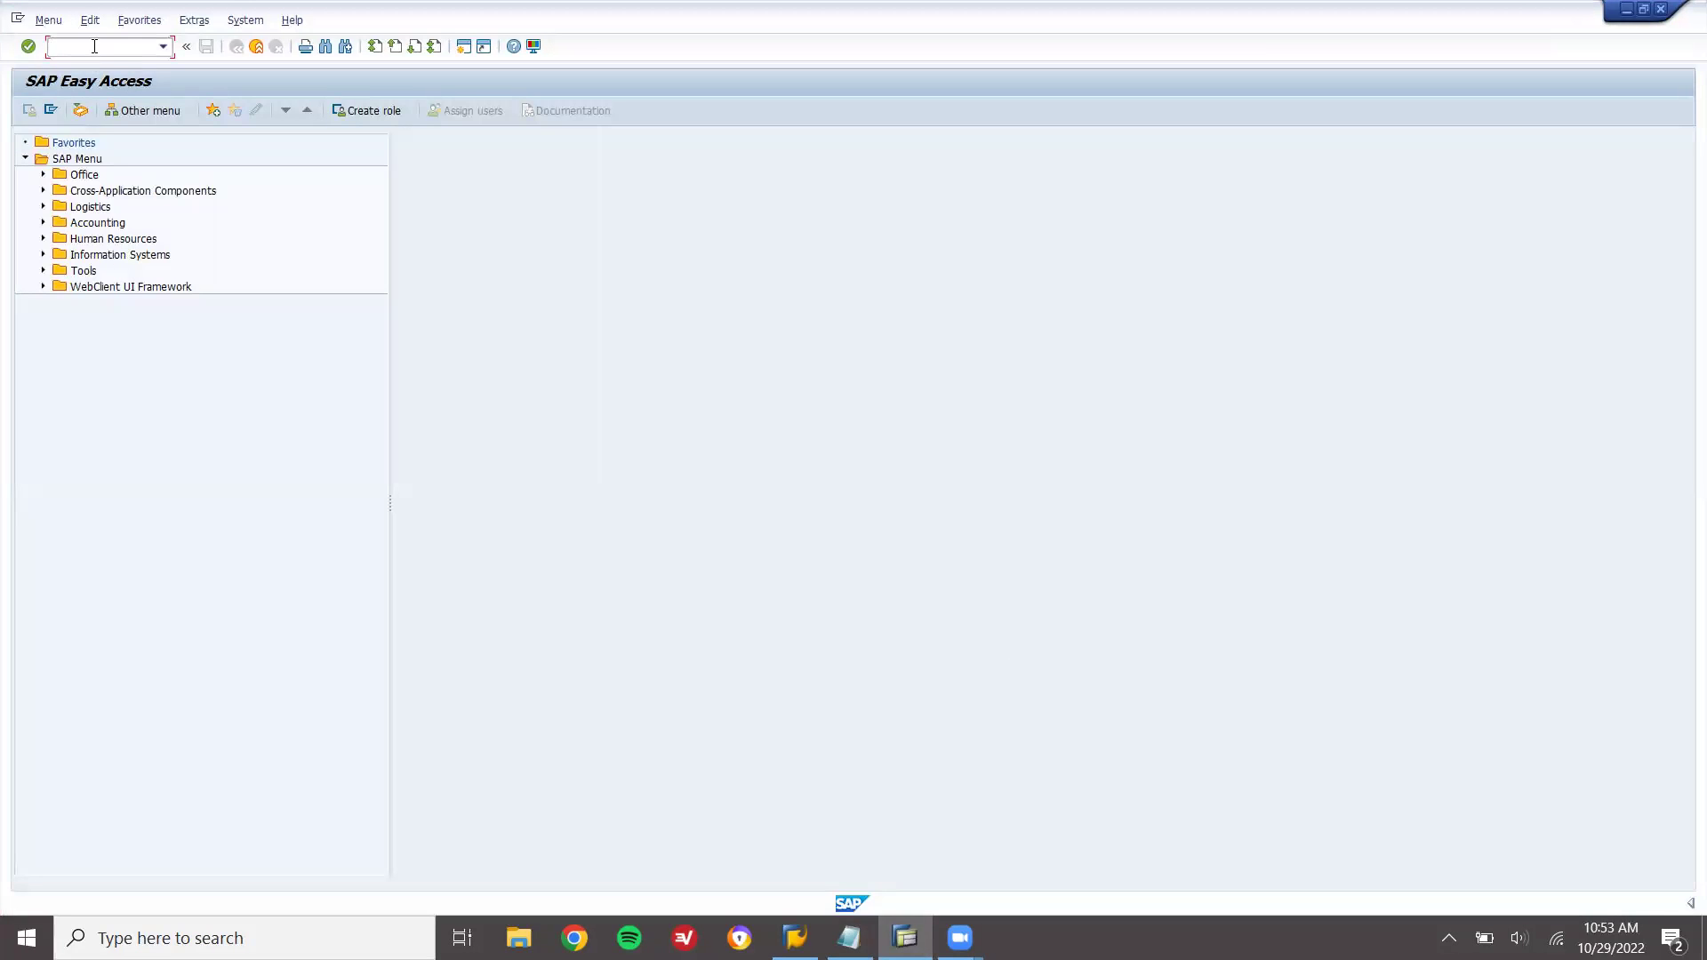
{"action": "type", "text": "mm01"}
{"action": "key", "text": "Return"}
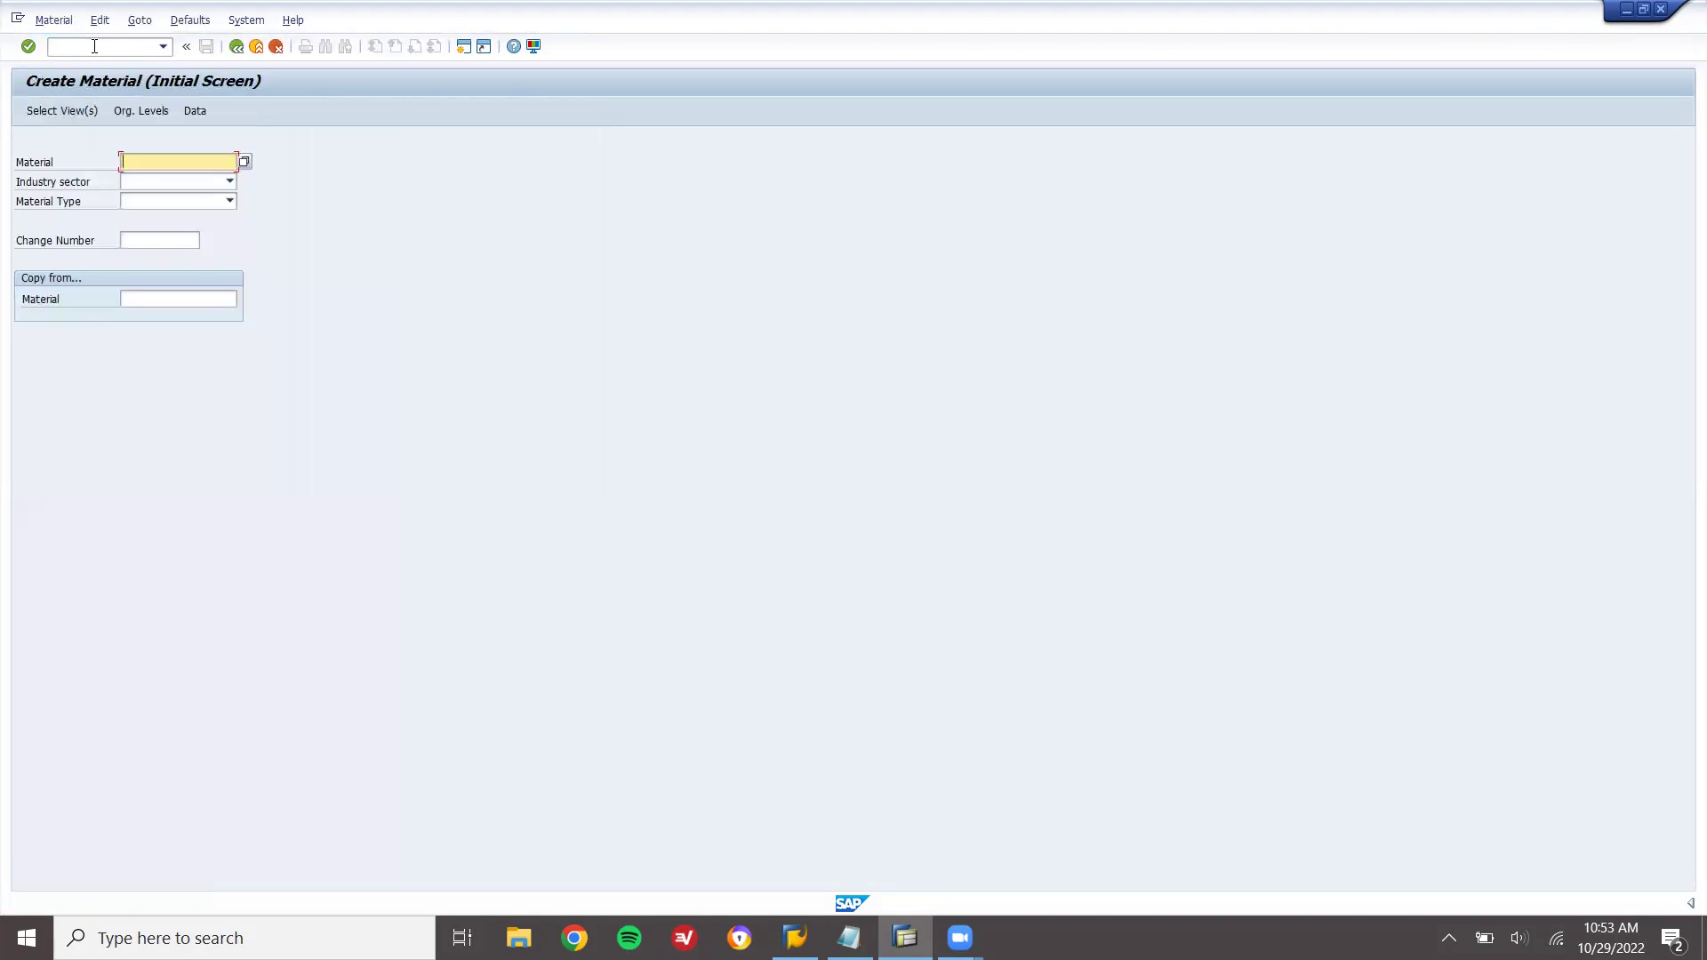
{"action": "left_click", "coordinate": [133, 183]}
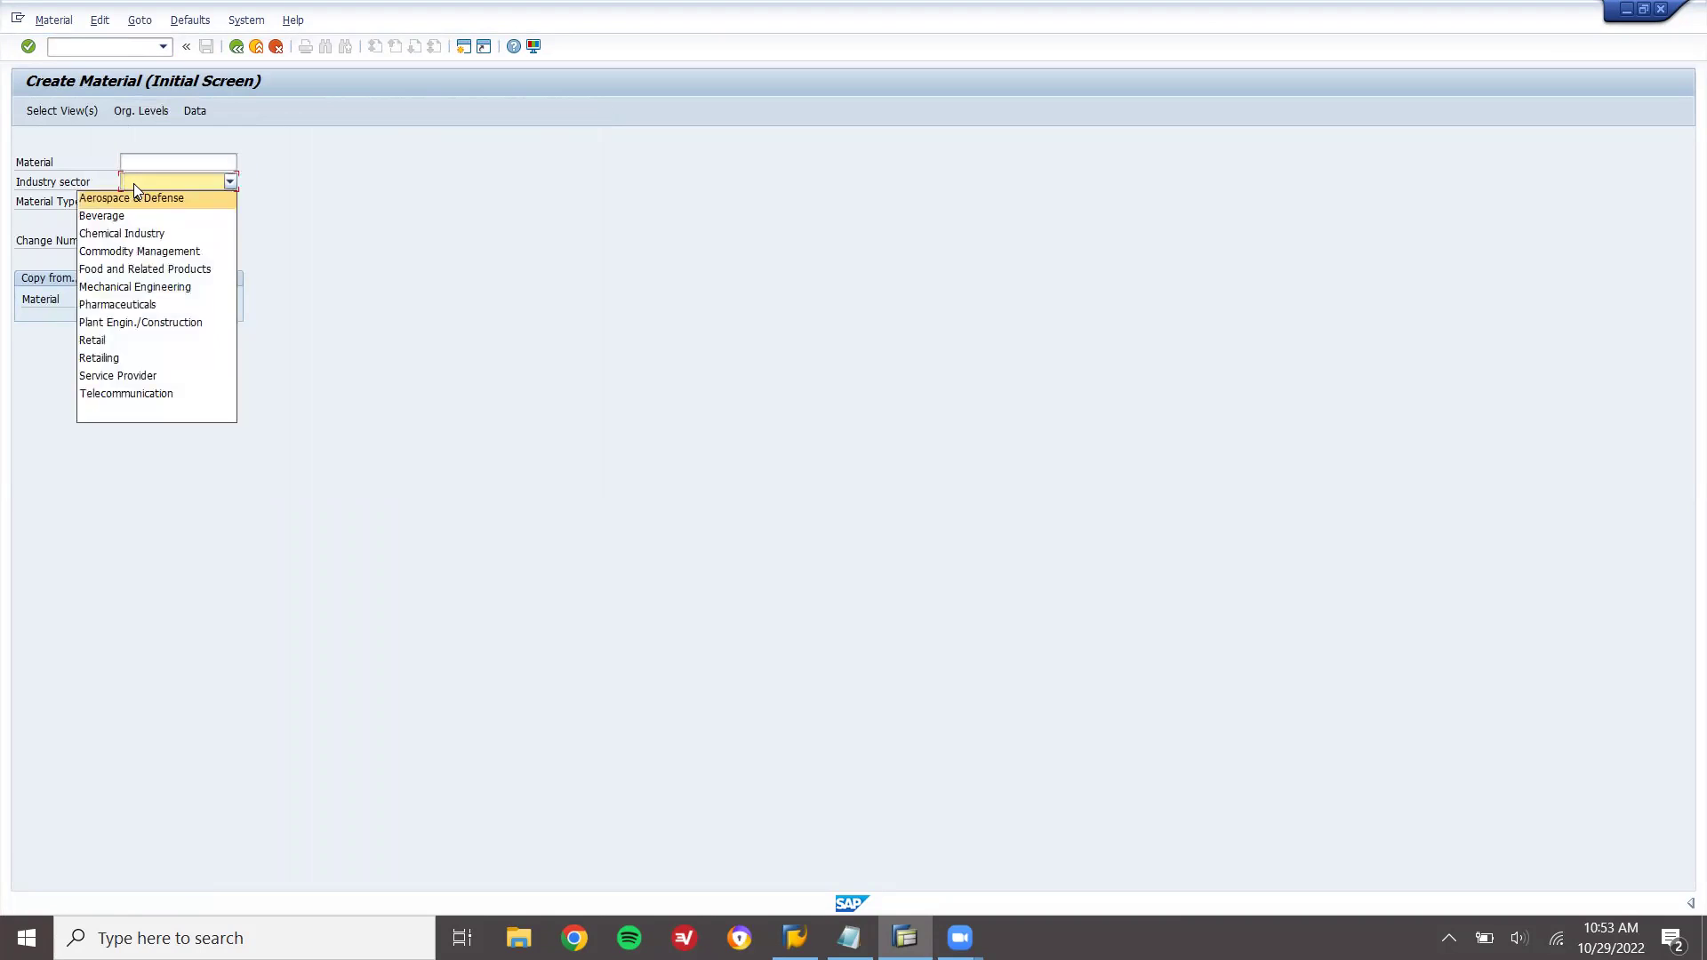
{"action": "key", "text": "m"}
{"action": "key", "text": "Return"}
{"action": "key", "text": "Tab"}
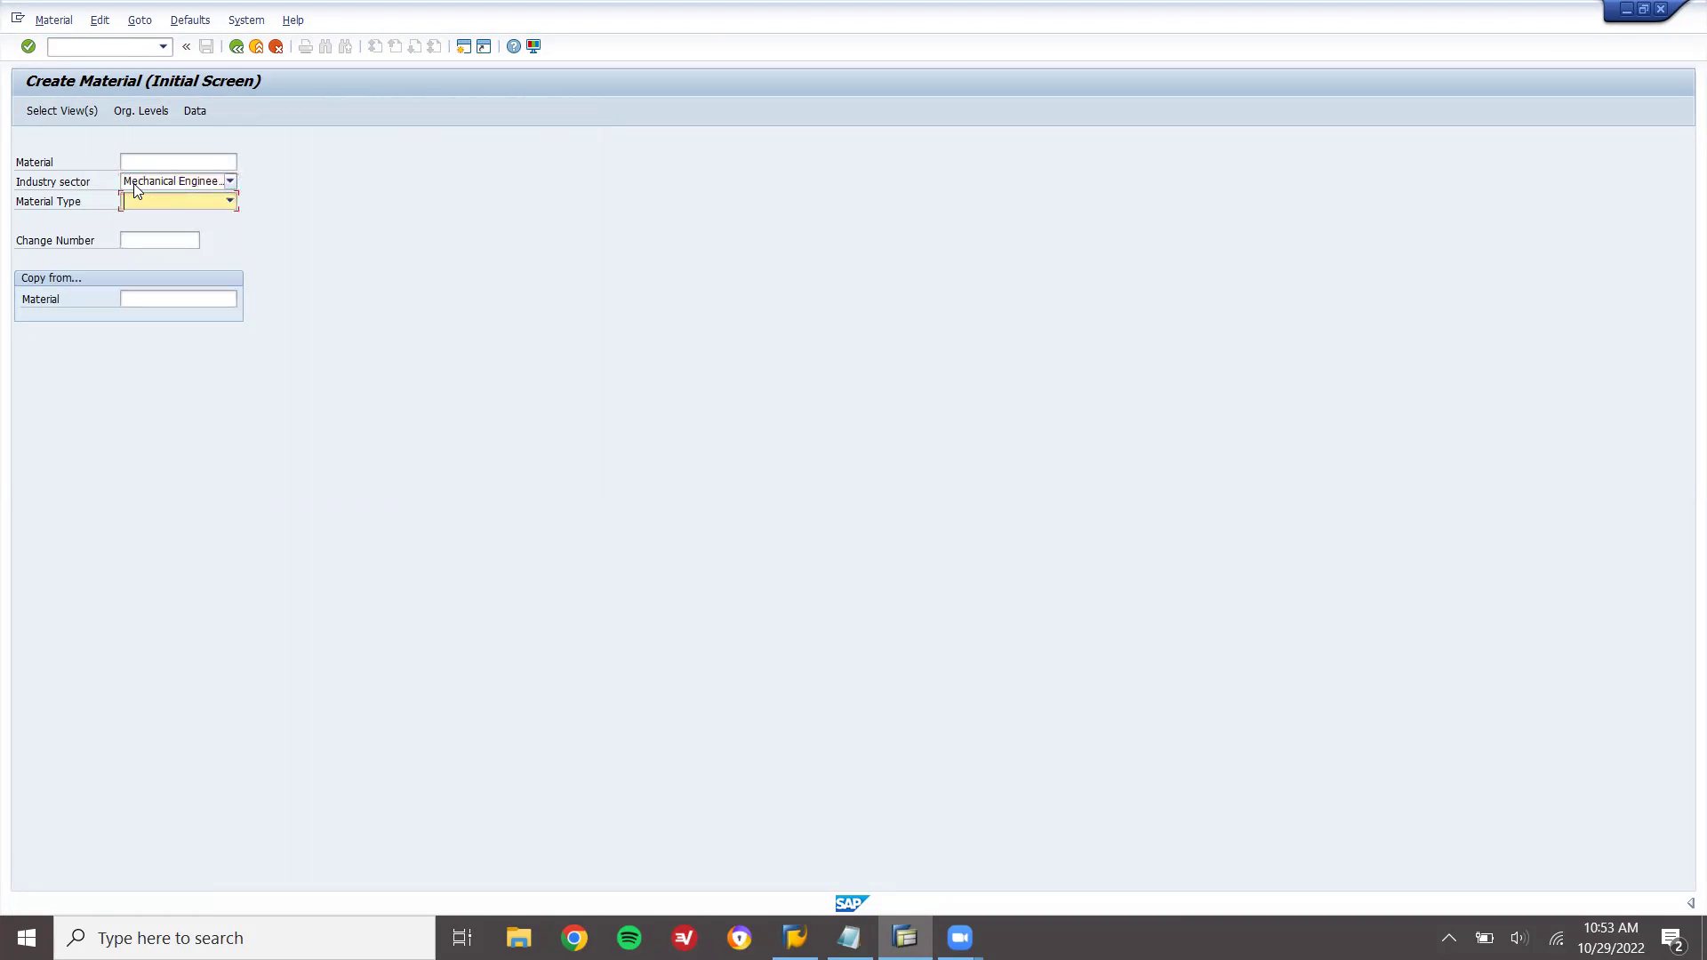
{"action": "key", "text": "r"}
{"action": "key", "text": "Return"}
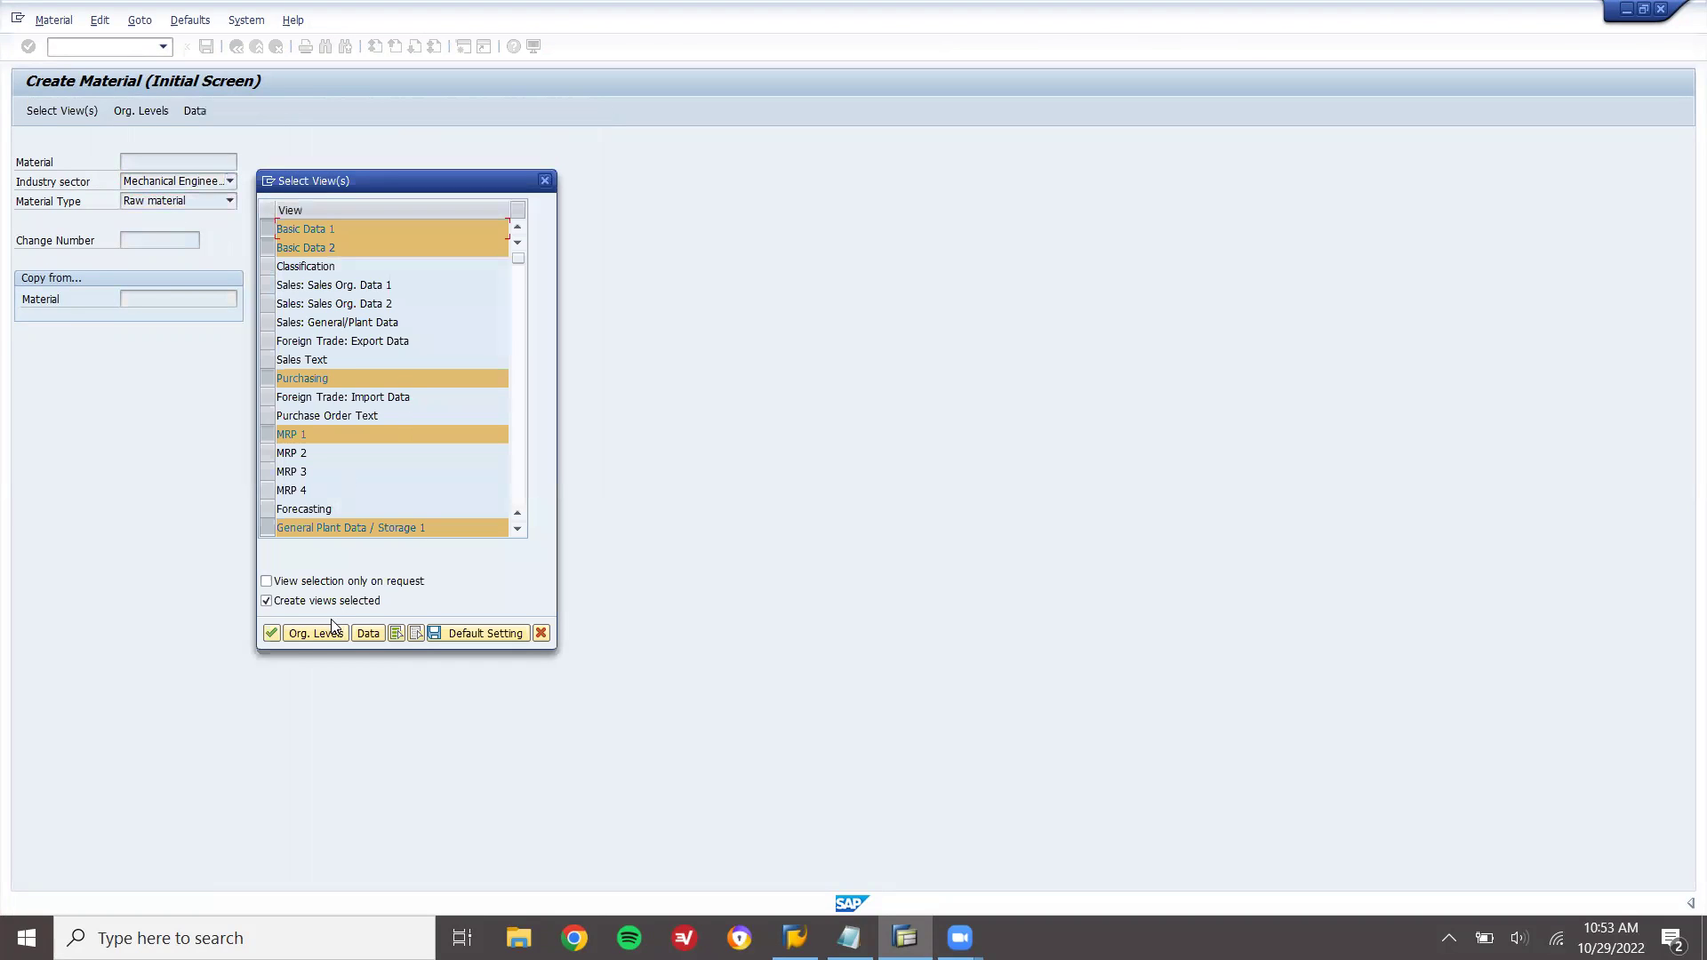
Accept the selected views and enter plant 1000 with storage location 0001
{"action": "left_click", "coordinate": [316, 633]}
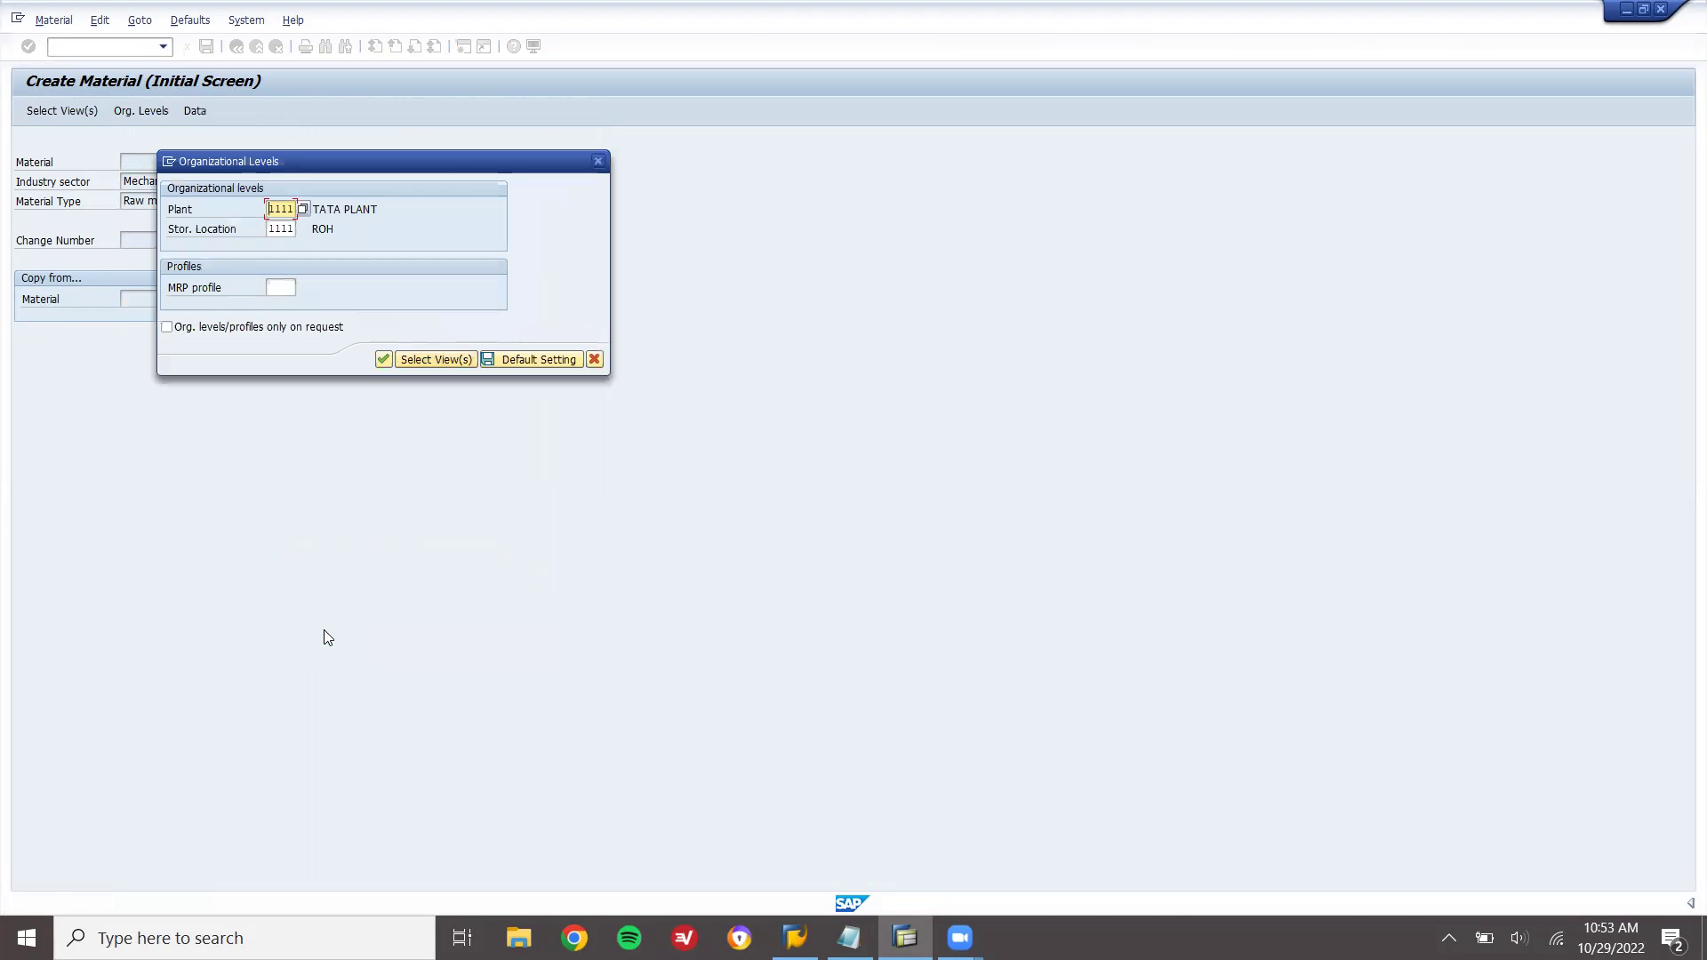
{"action": "type", "text": "1000"}
{"action": "key", "text": "Tab"}
{"action": "type", "text": "11"}
{"action": "key", "text": "BackSpace"}
{"action": "key", "text": "BackSpace"}
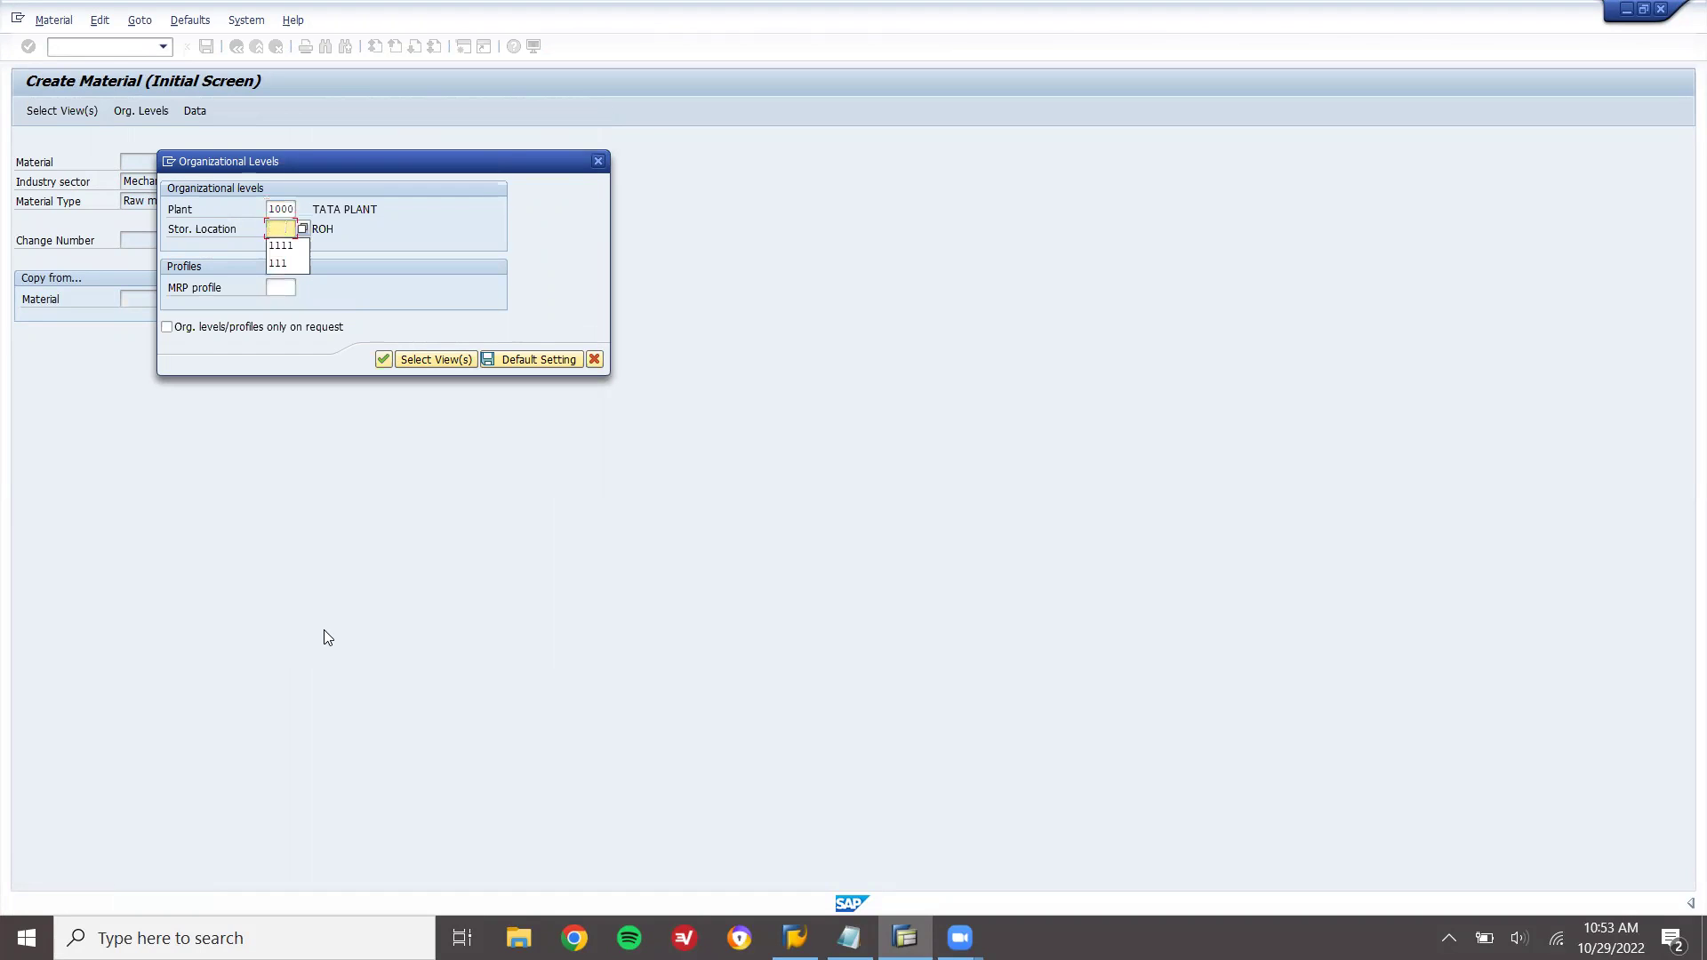
{"action": "type", "text": "0001"}
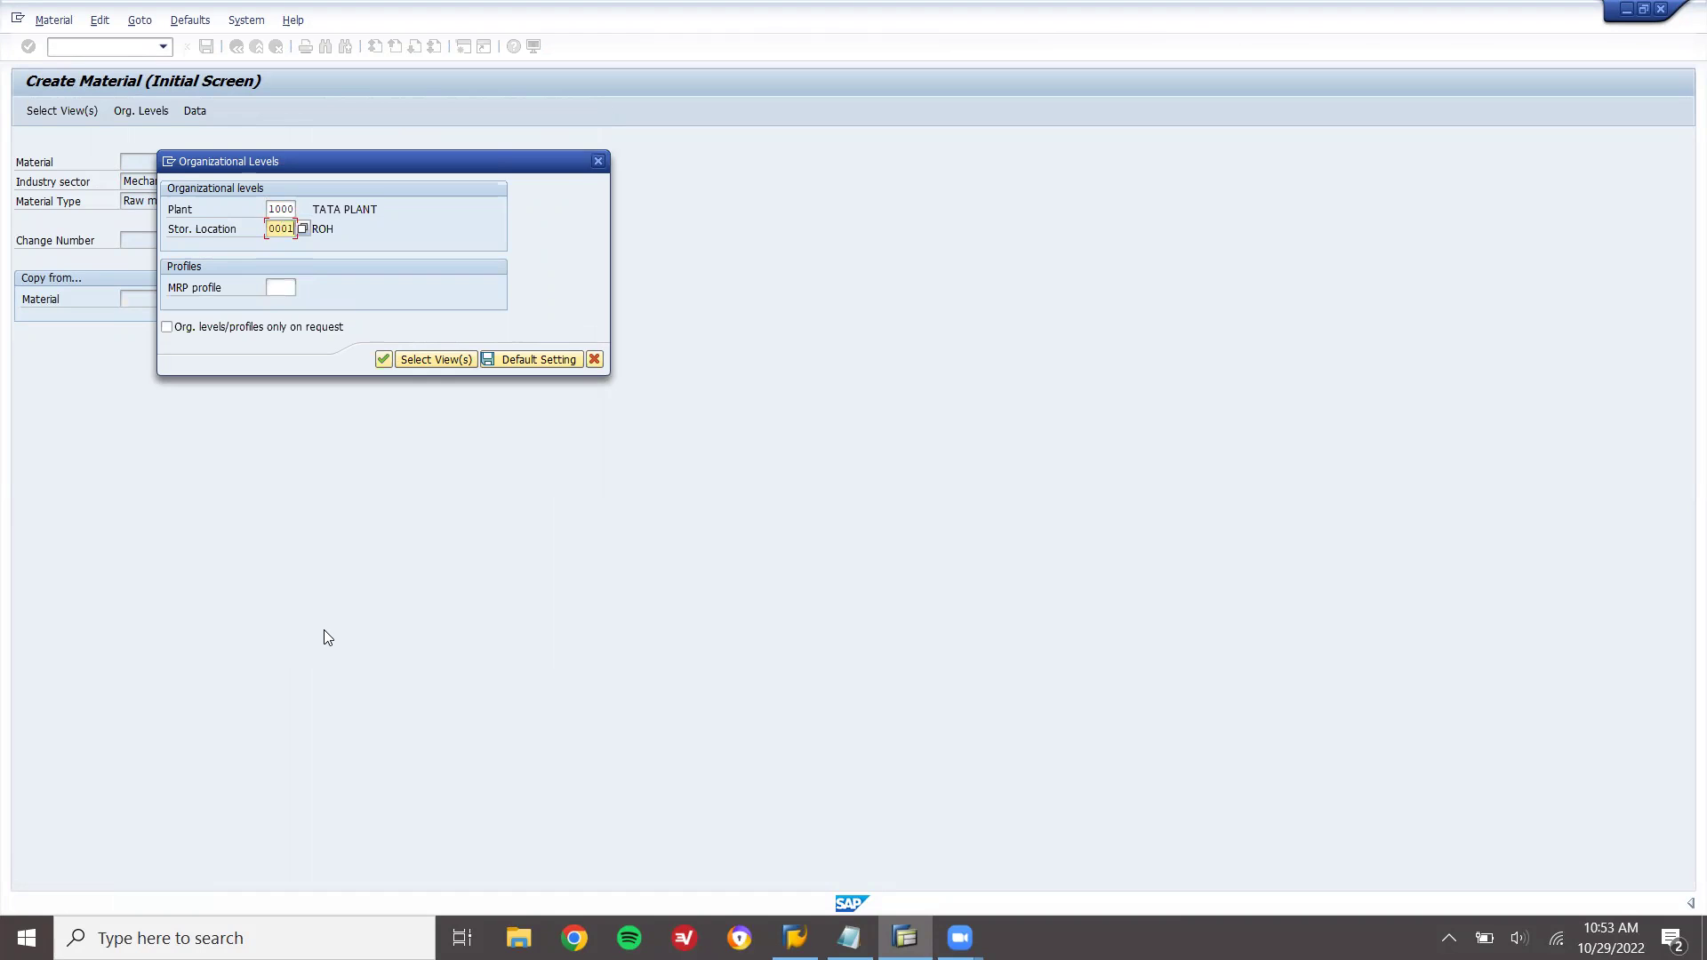
{"action": "key", "text": "Return"}
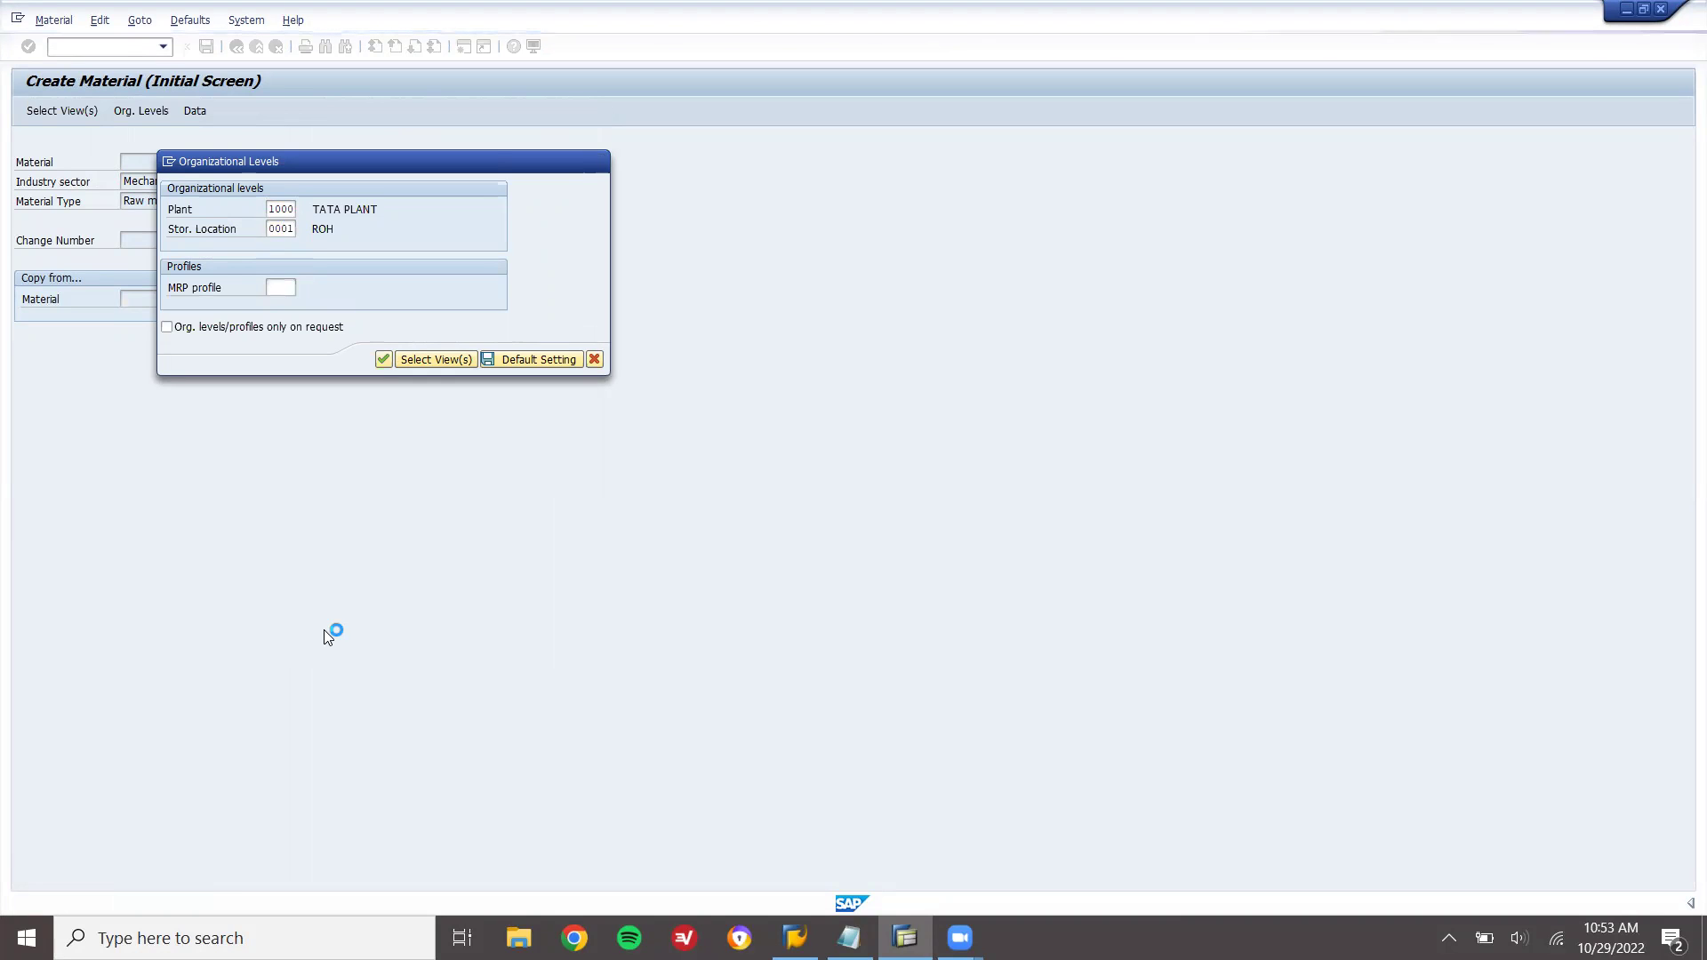
Enter description KANBAN MAT, unit EA, material group 00101 and purchasing group 000
{"action": "type", "text": "KA"}
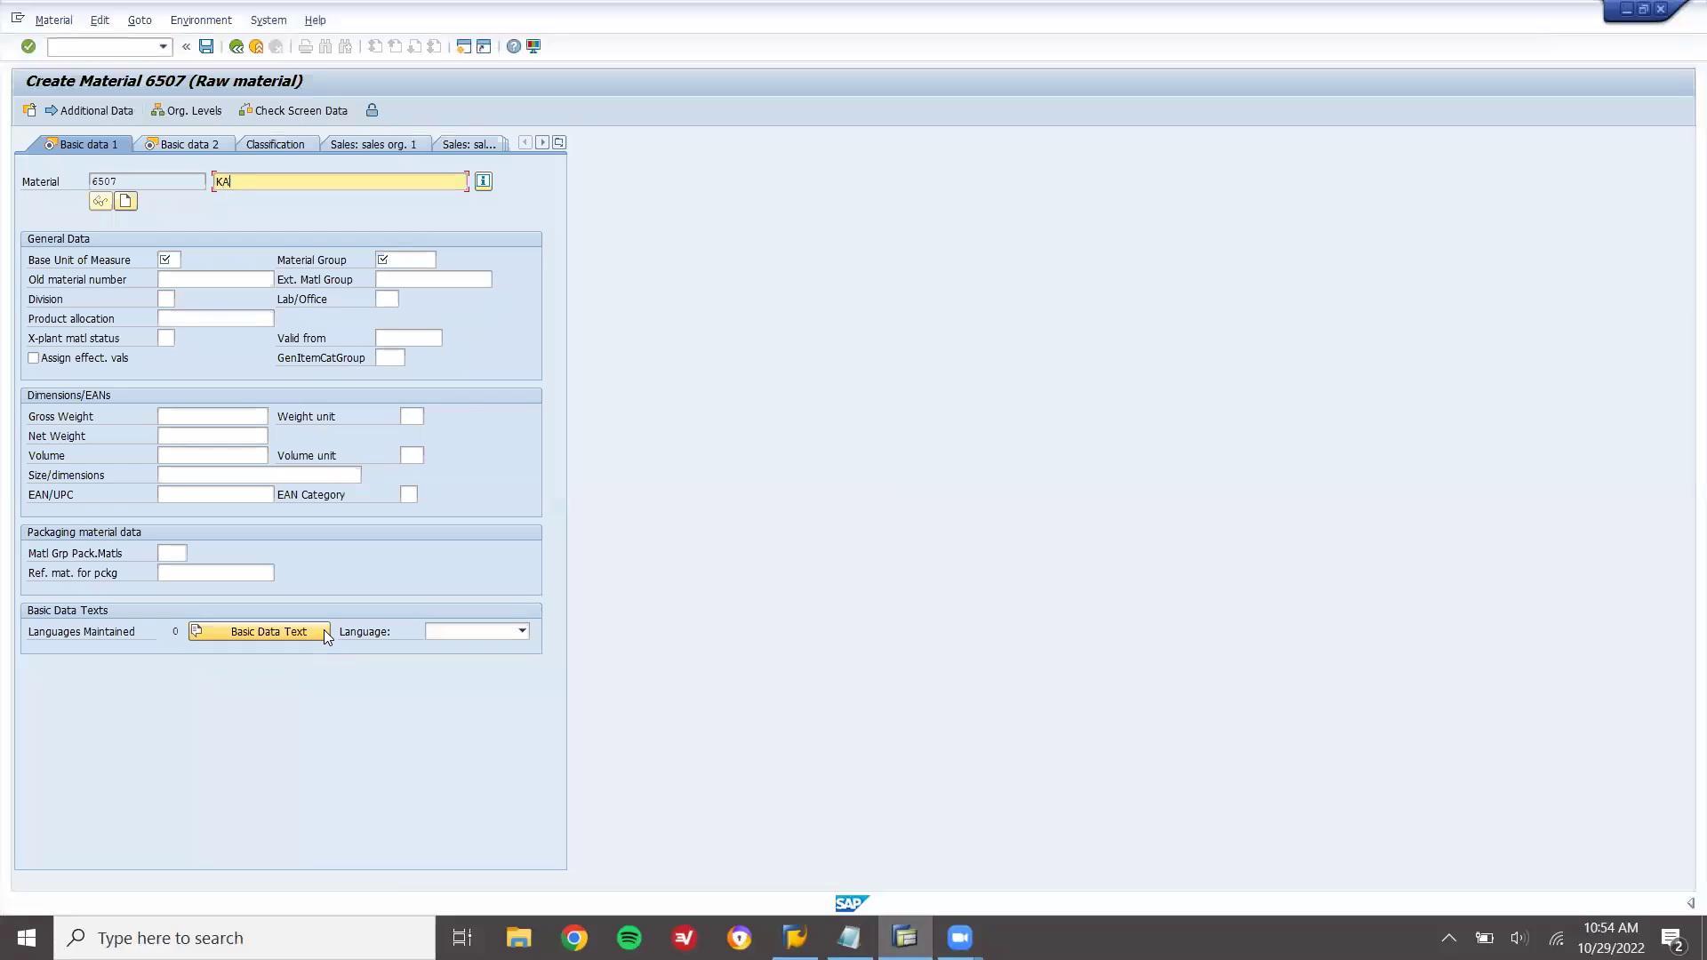
{"action": "type", "text": "NBAN MAT"}
{"action": "key", "text": "Return"}
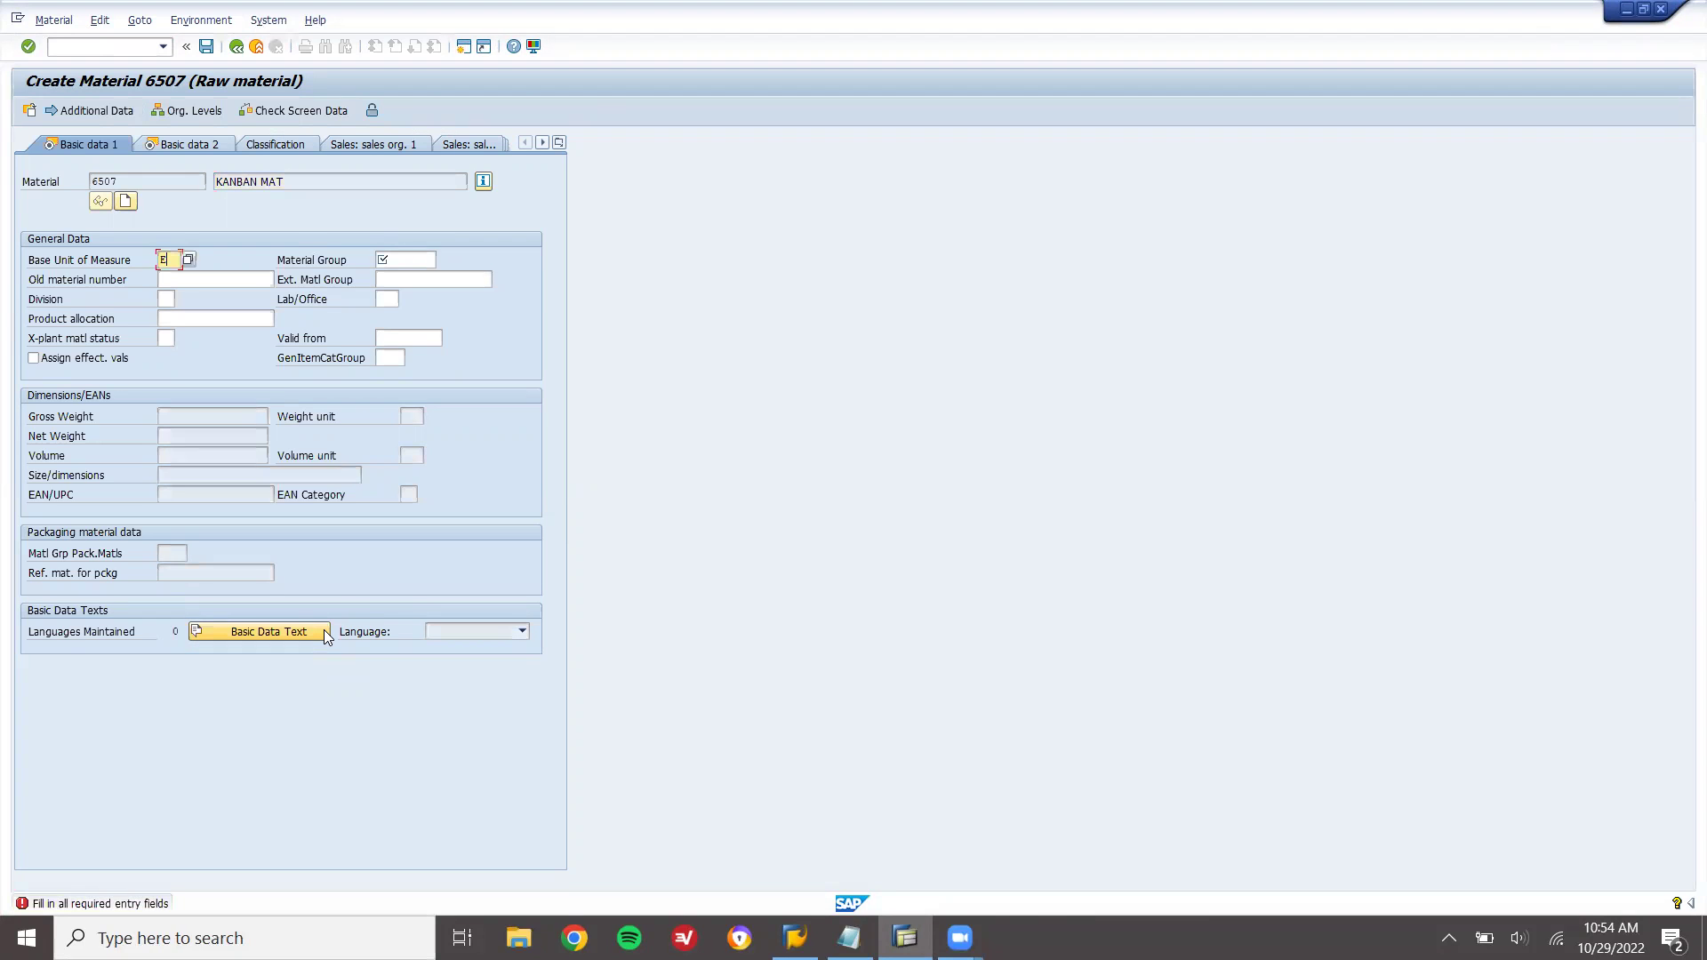
{"action": "type", "text": "EA"}
{"action": "key", "text": "Tab"}
{"action": "key", "text": "Return"}
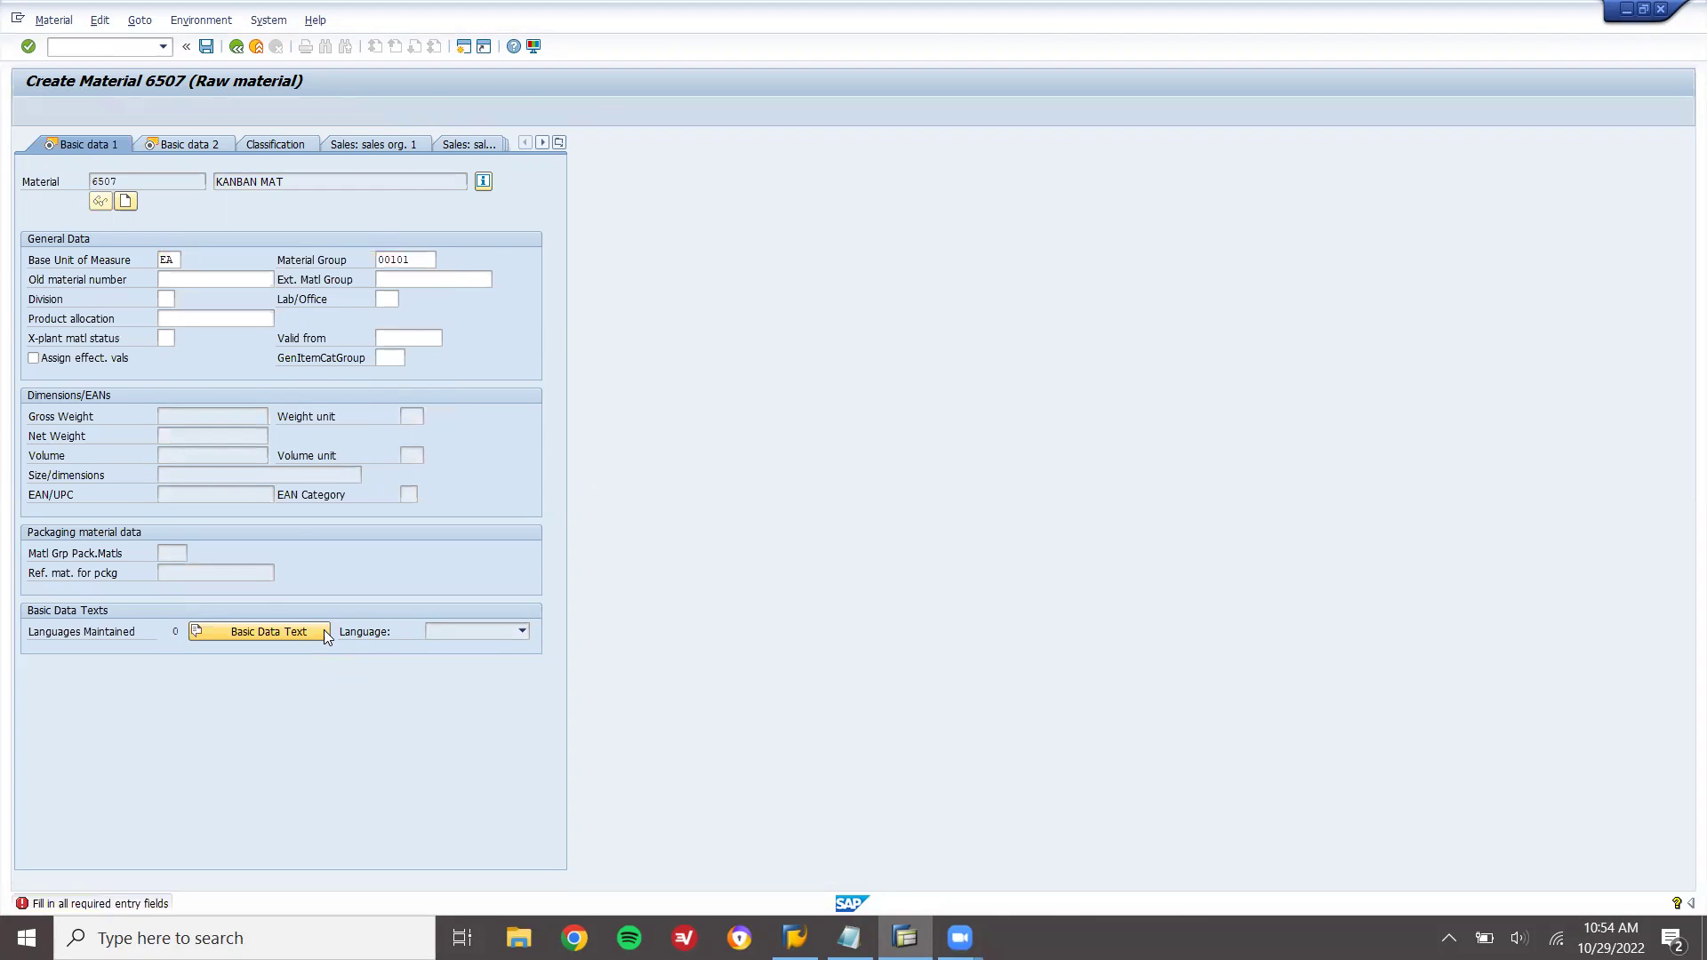
{"action": "key", "text": "Return"}
{"action": "key", "text": "Return"}
{"action": "key", "text": "Return"}
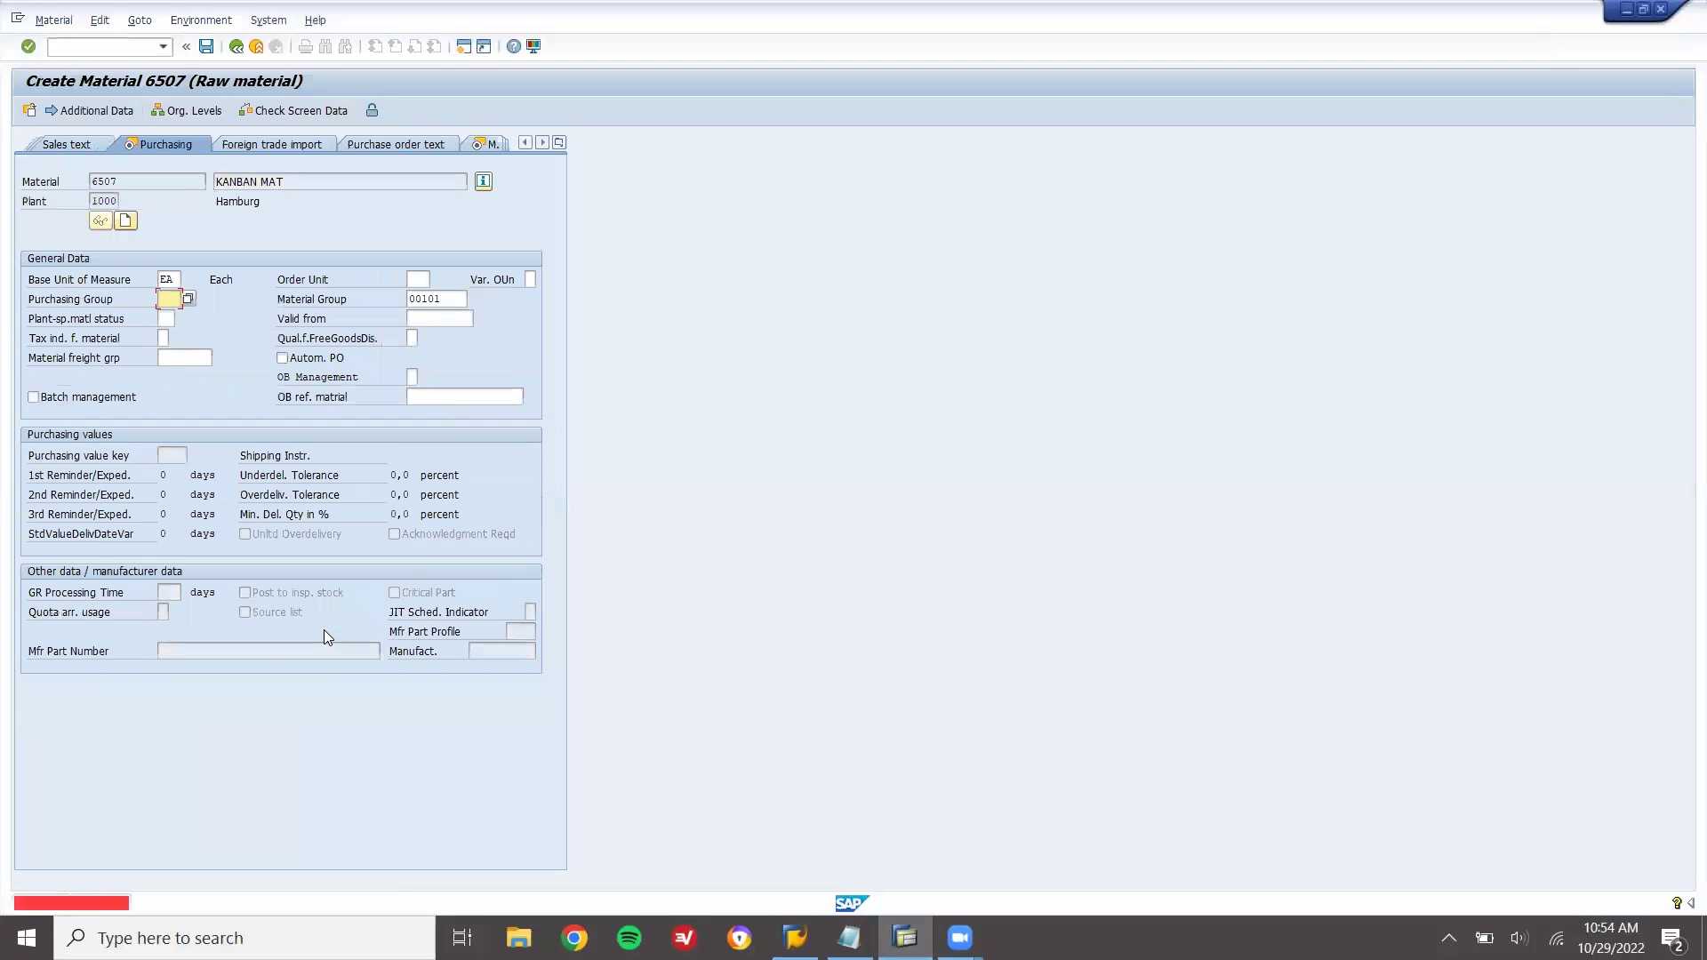
{"action": "type", "text": "000"}
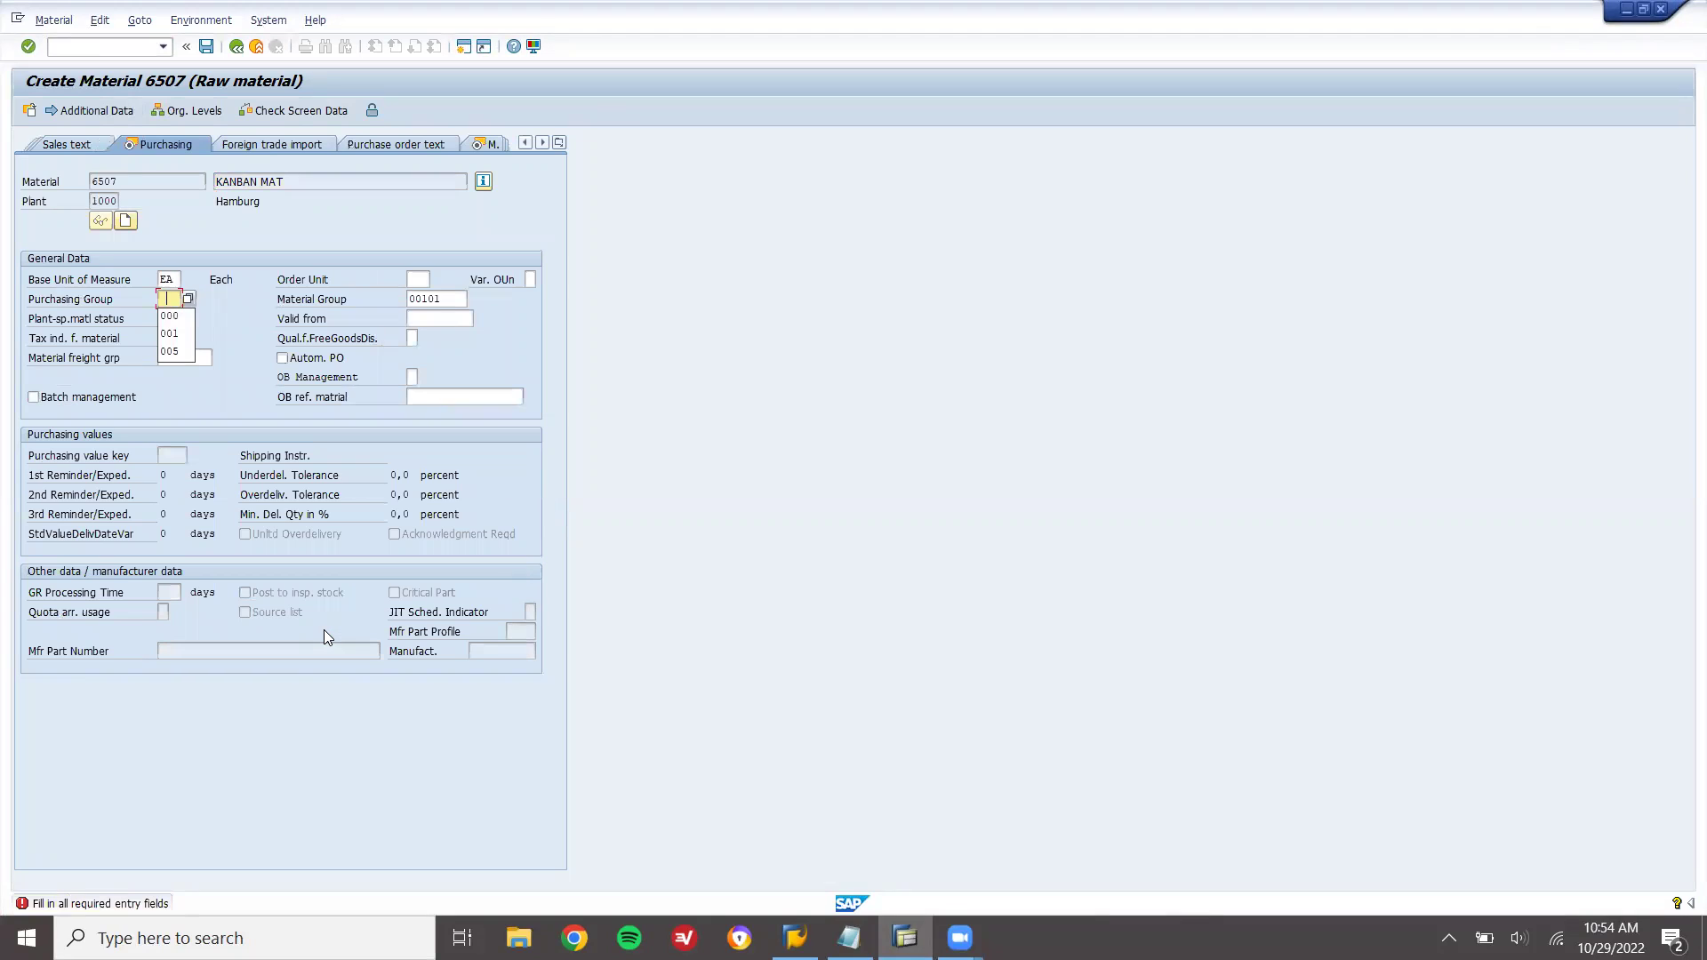
{"action": "key", "text": "Return"}
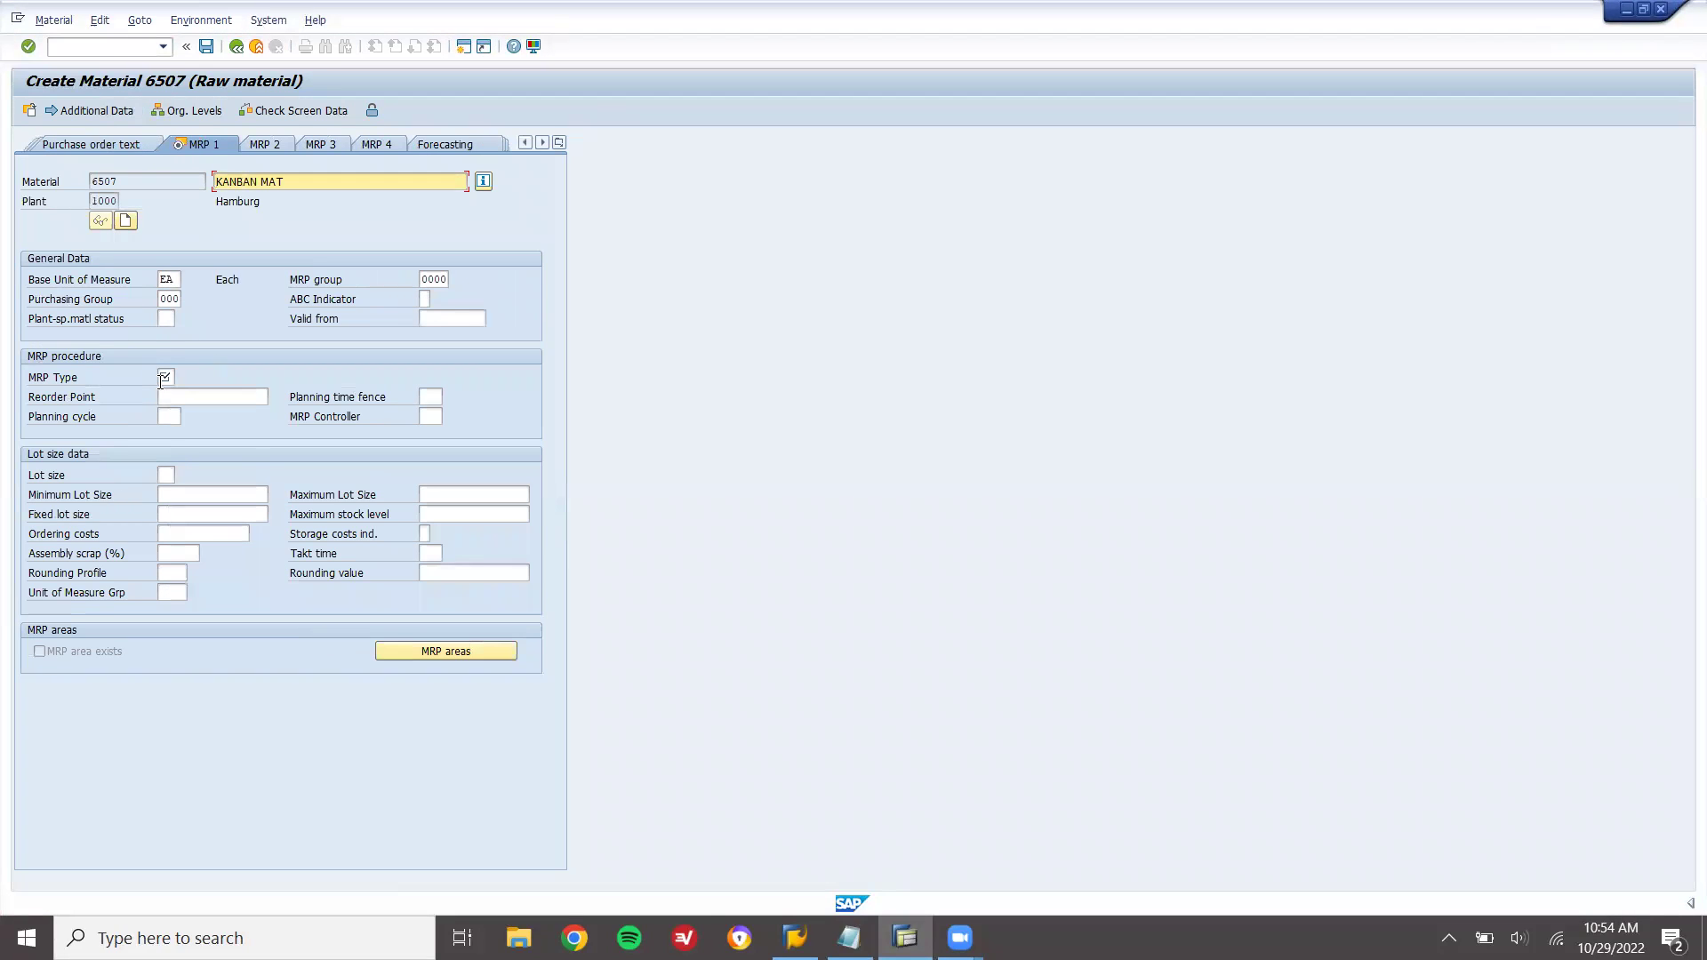
On MRP 1, set MRP type PD, MRP controller 000 and lot size EX
{"action": "left_click", "coordinate": [165, 377]}
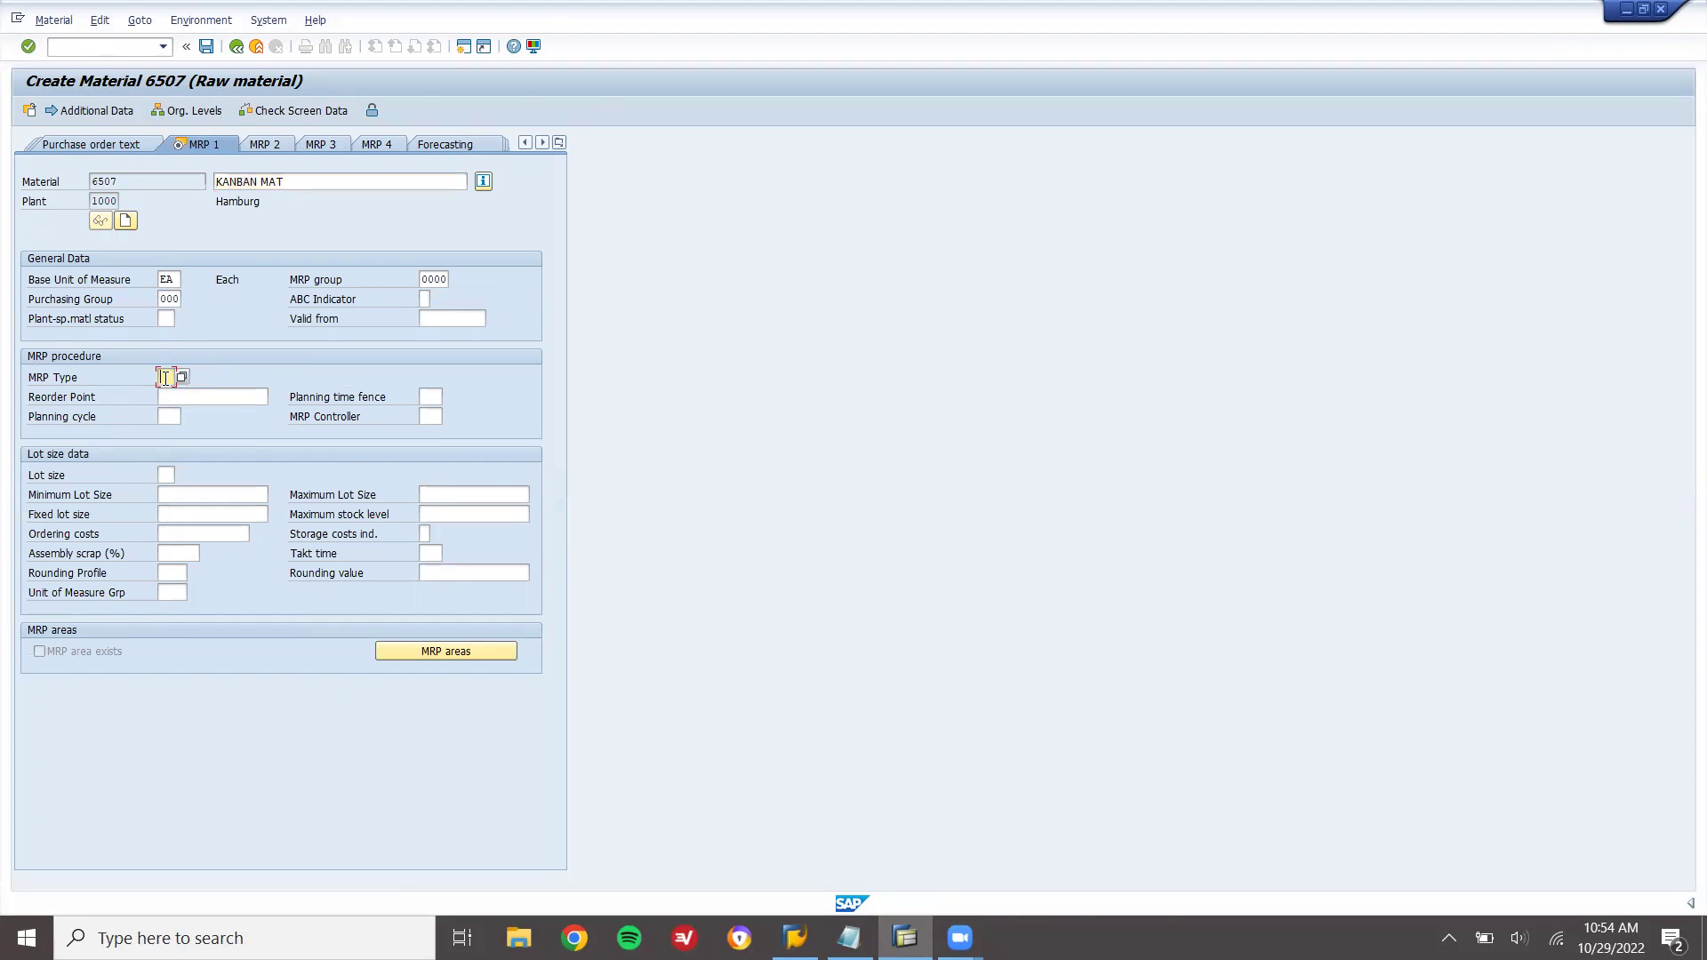
{"action": "type", "text": "PD"}
{"action": "key", "text": "Return"}
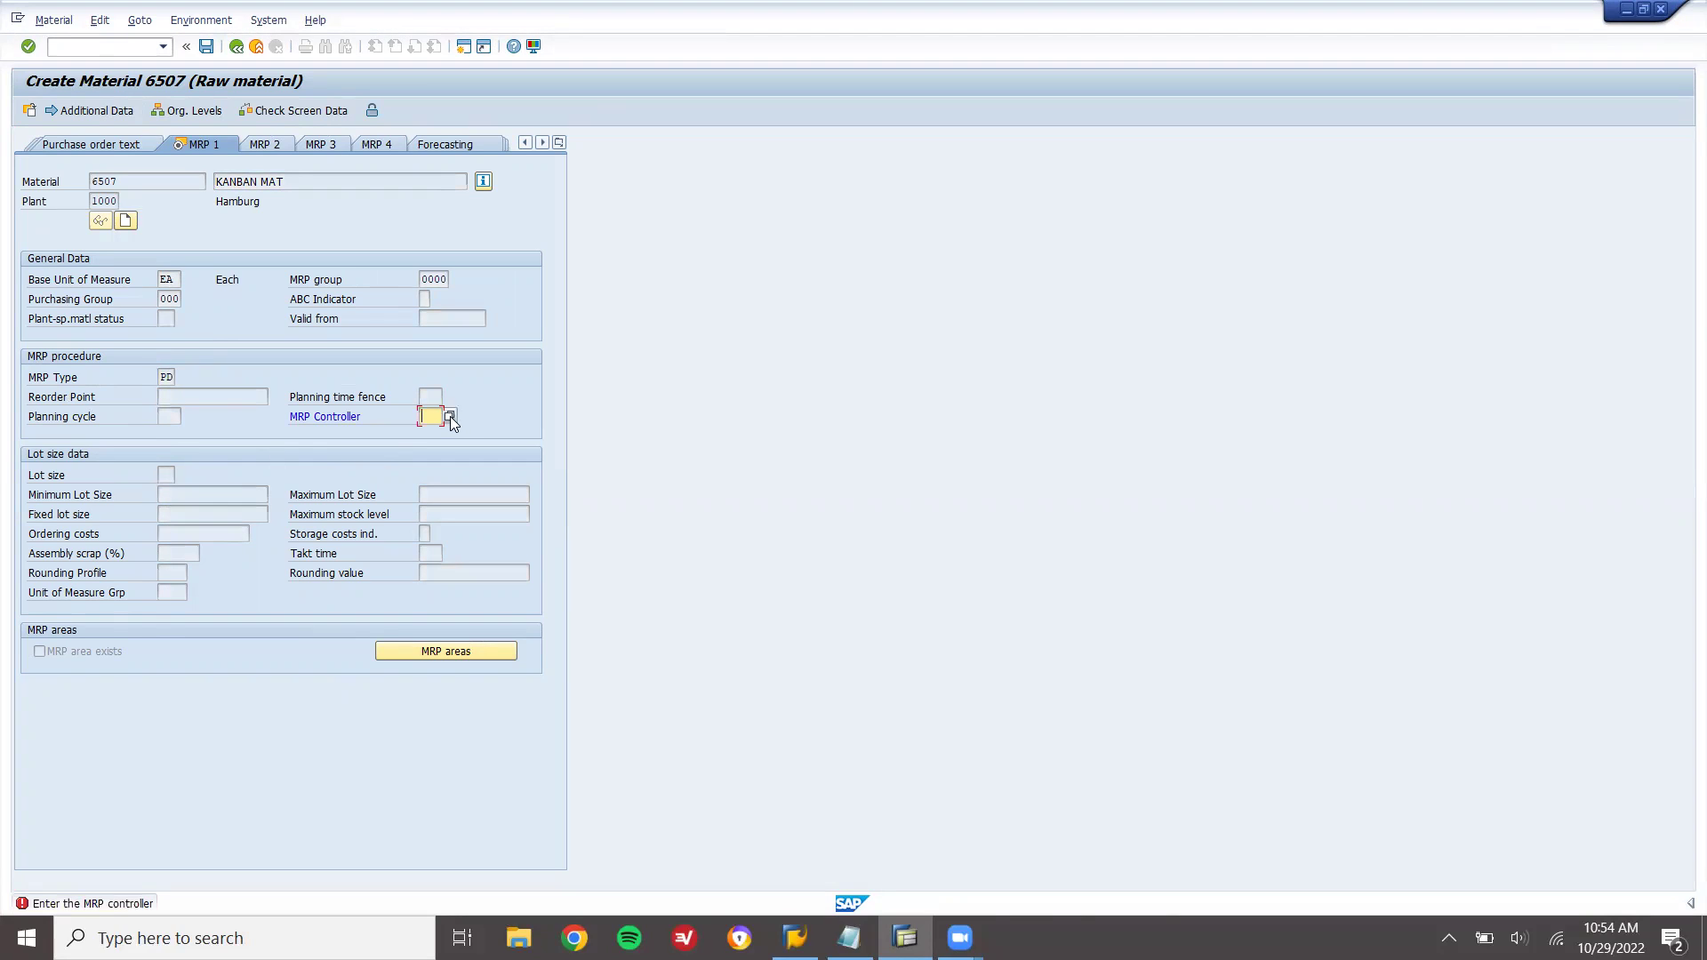
{"action": "left_click", "coordinate": [451, 418]}
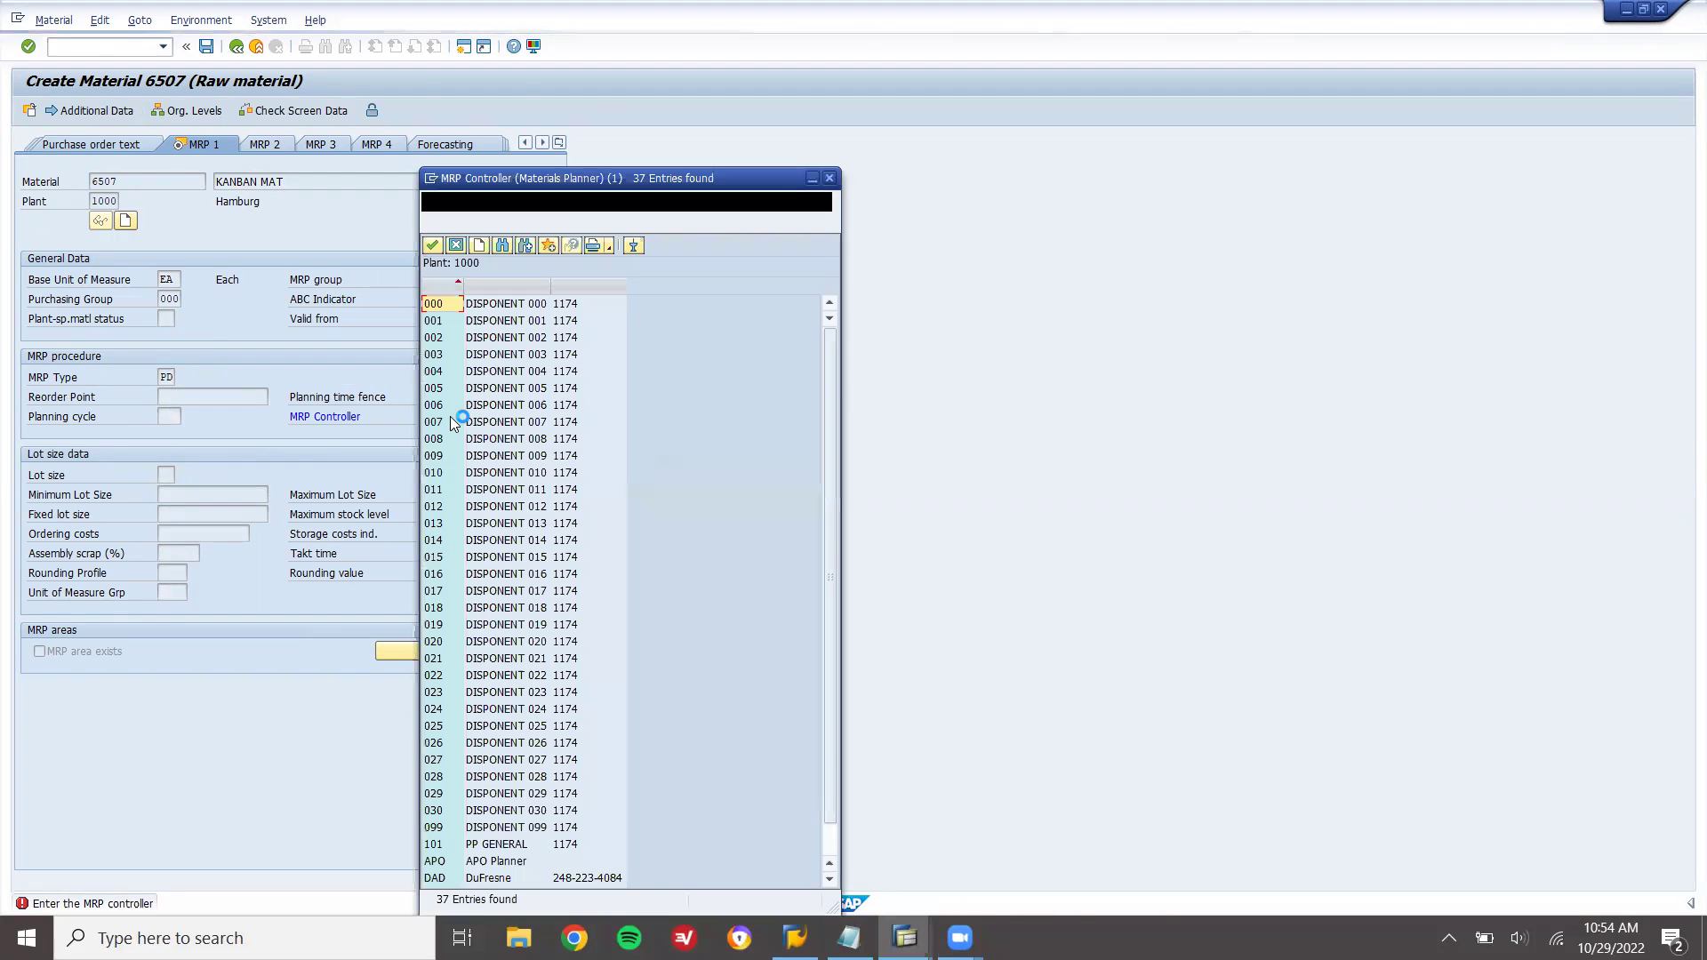
{"action": "key", "text": "Return"}
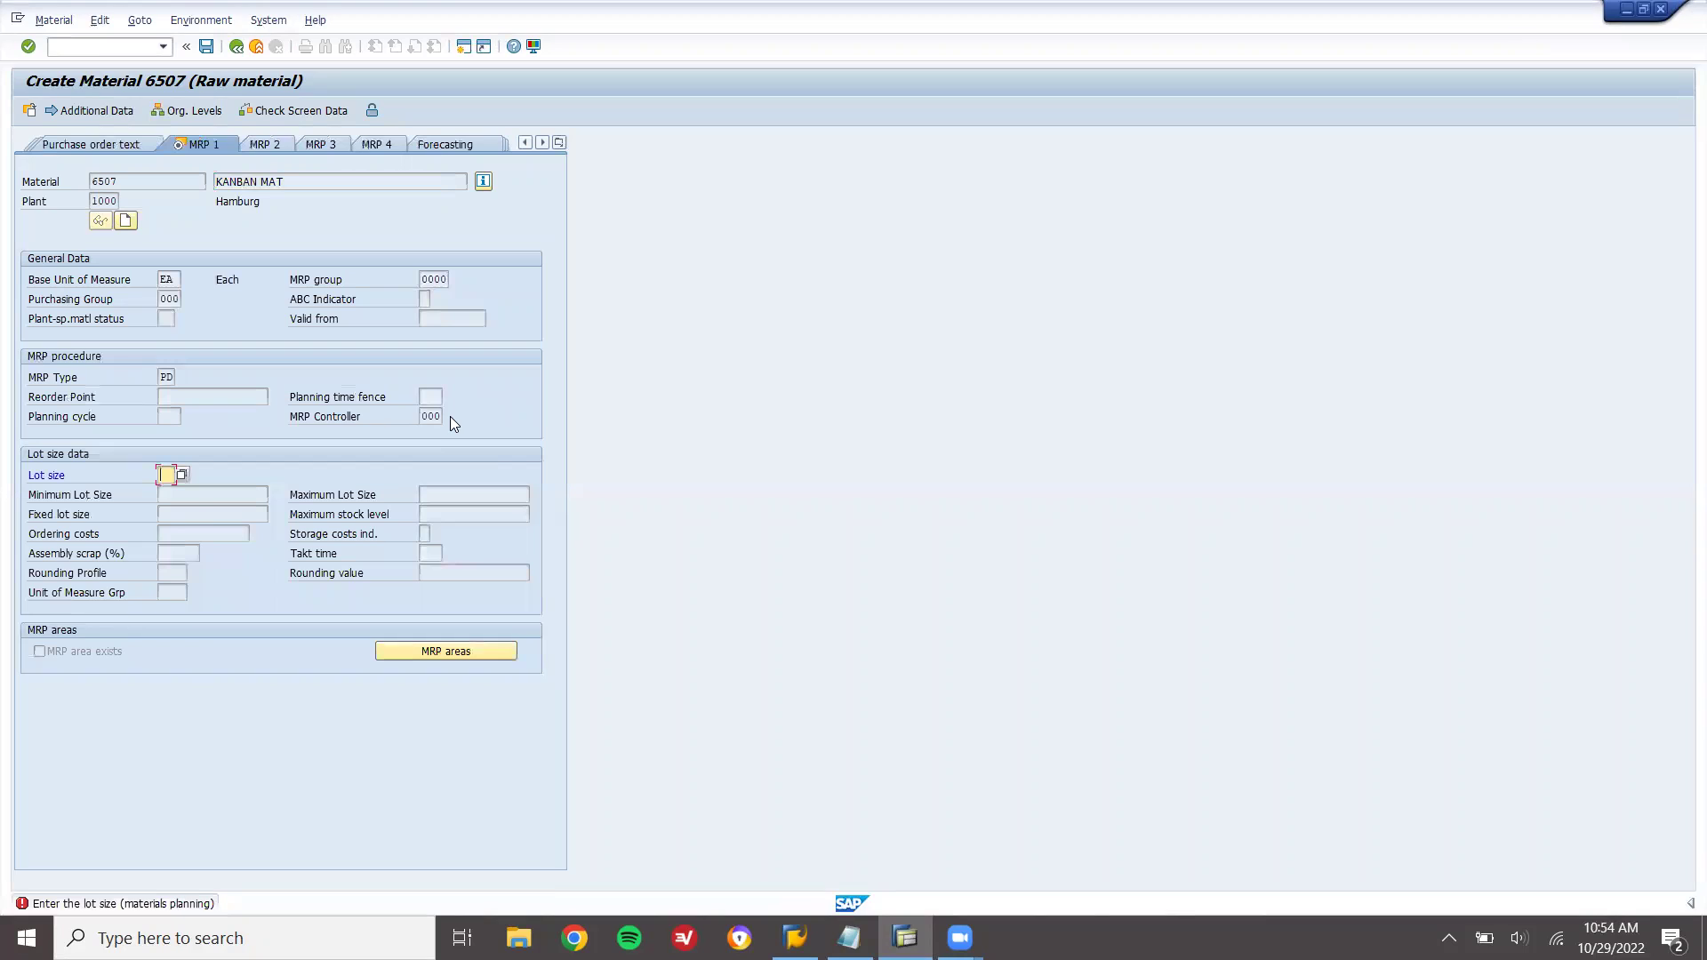
{"action": "key", "text": "BackSpace"}
{"action": "type", "text": "EX"}
{"action": "key", "text": "Return"}
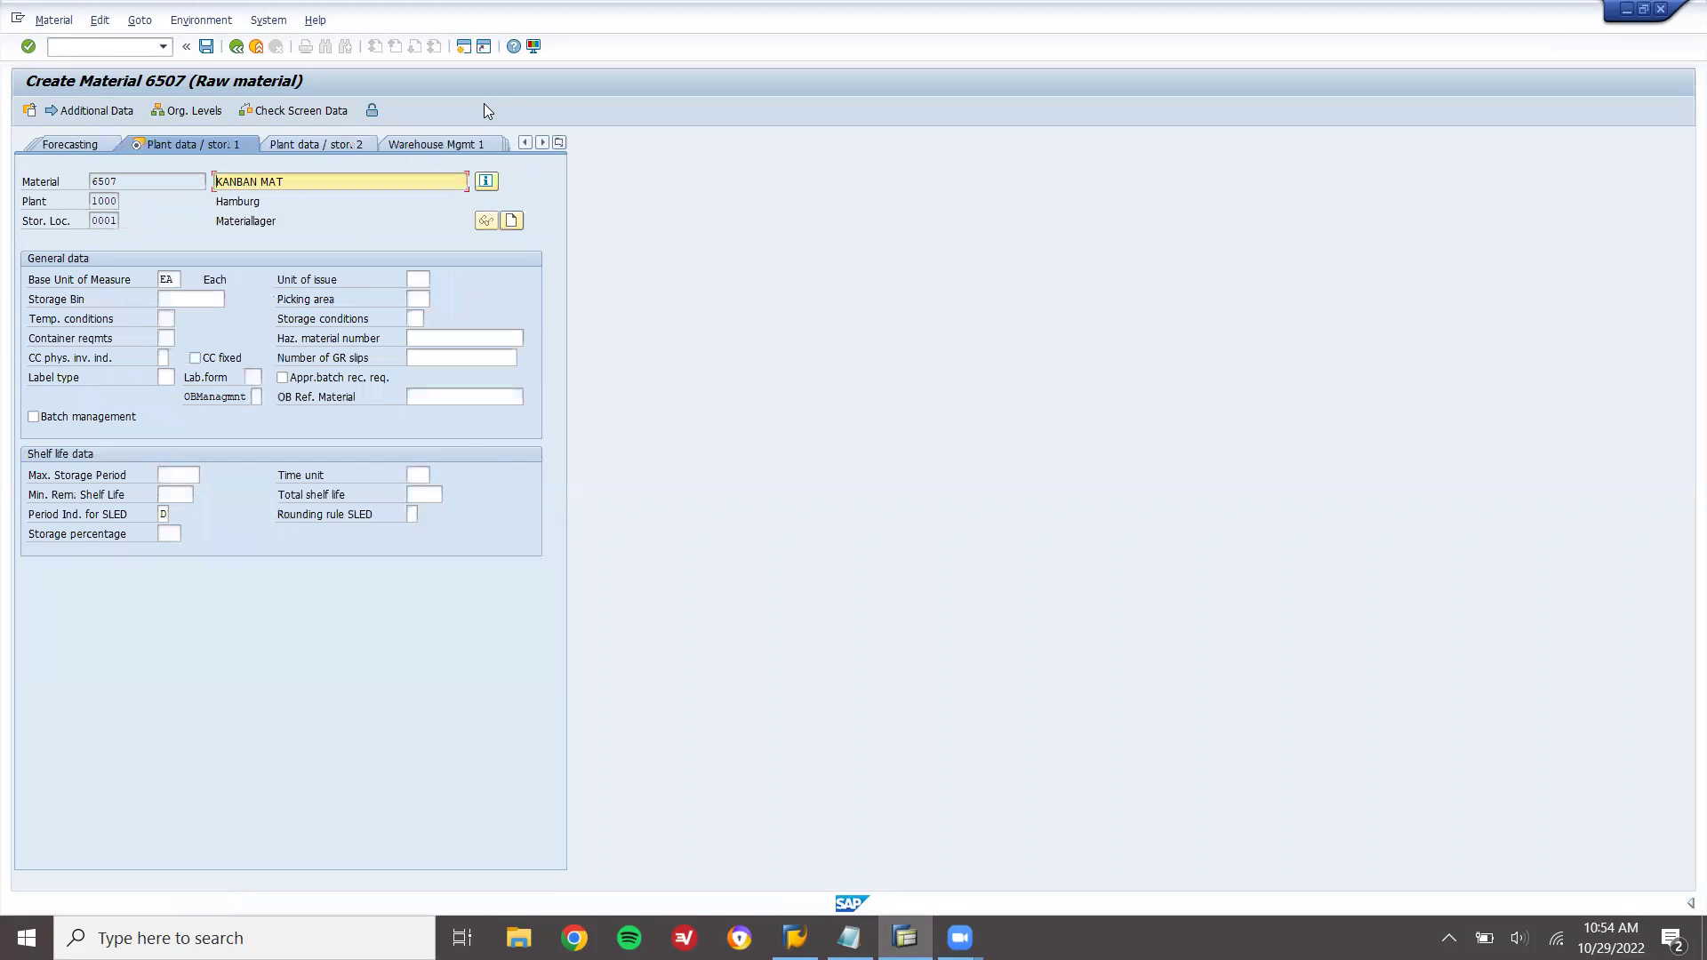
On the MRP 4 view, tick Repetitive mfg and choose REM profile 0001
{"action": "left_click", "coordinate": [559, 144]}
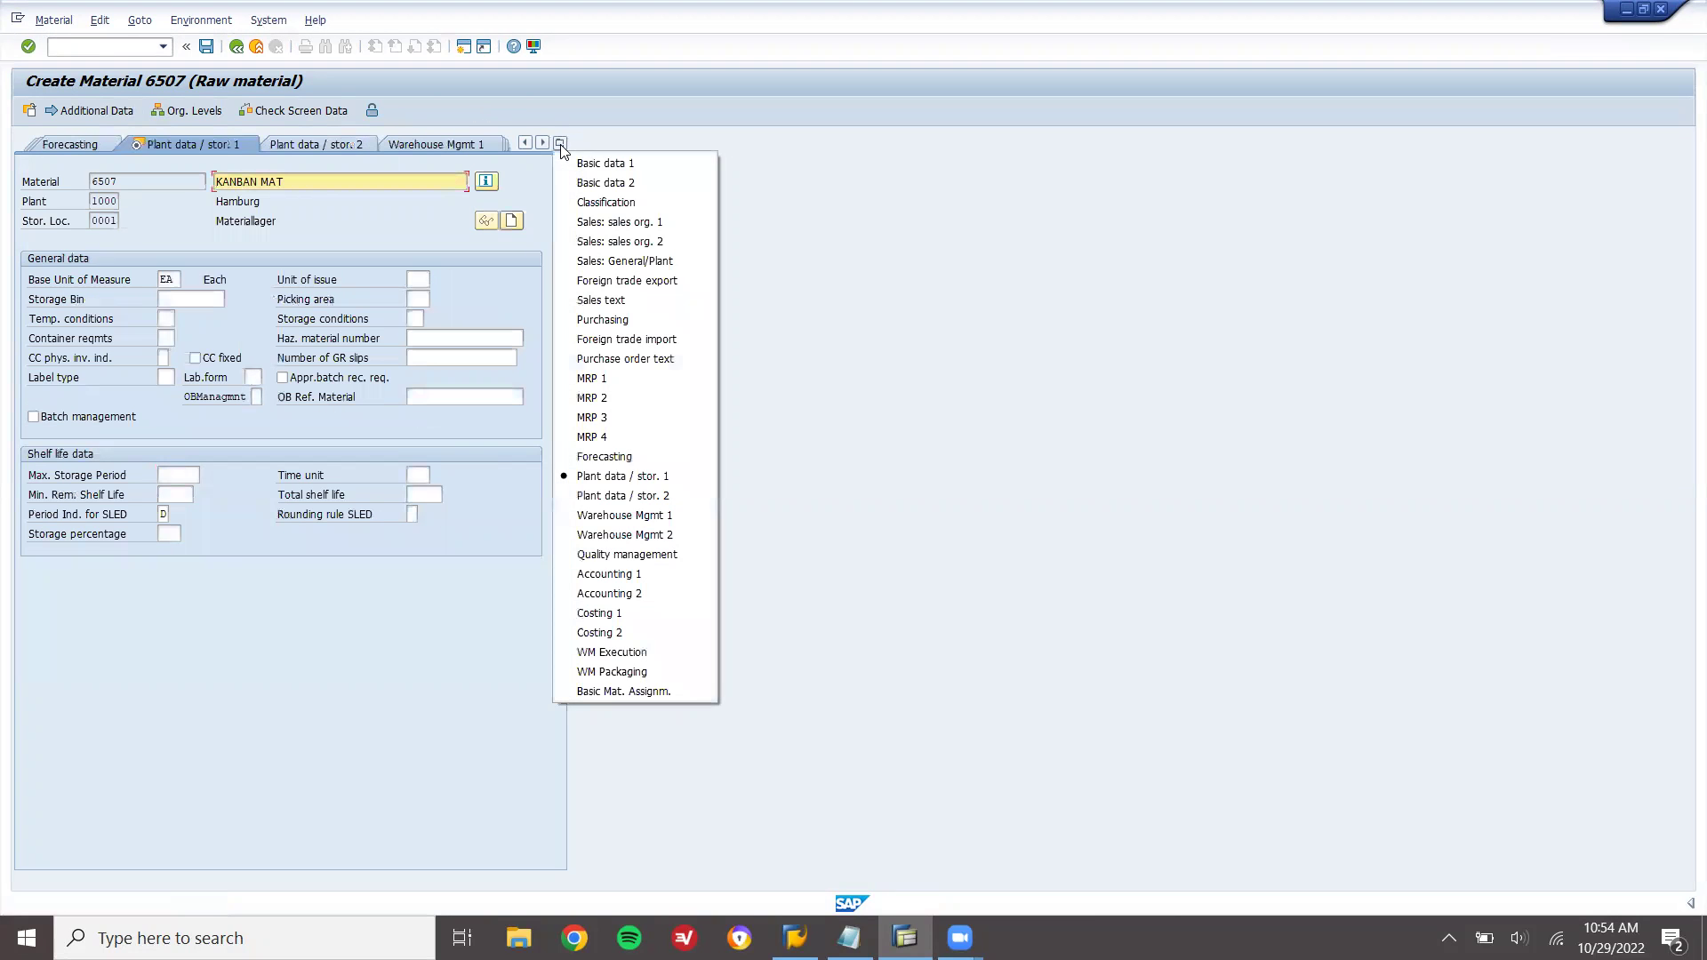
{"action": "left_click", "coordinate": [635, 436]}
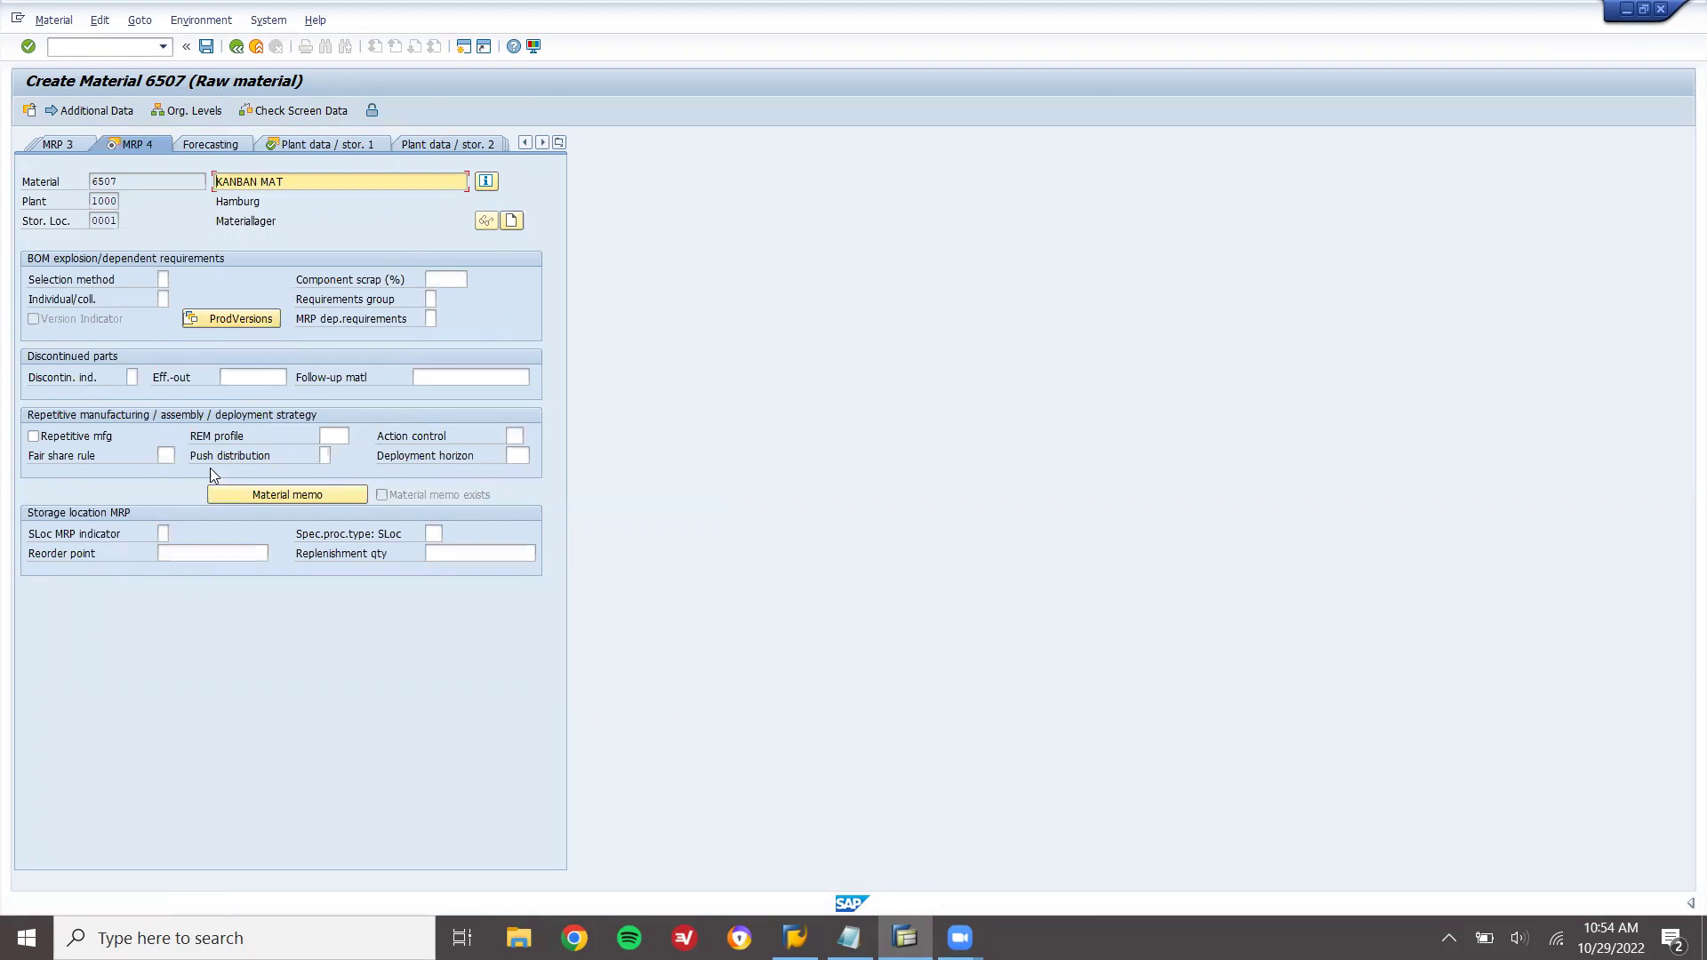
{"action": "left_click", "coordinate": [34, 436]}
{"action": "left_click", "coordinate": [343, 441]}
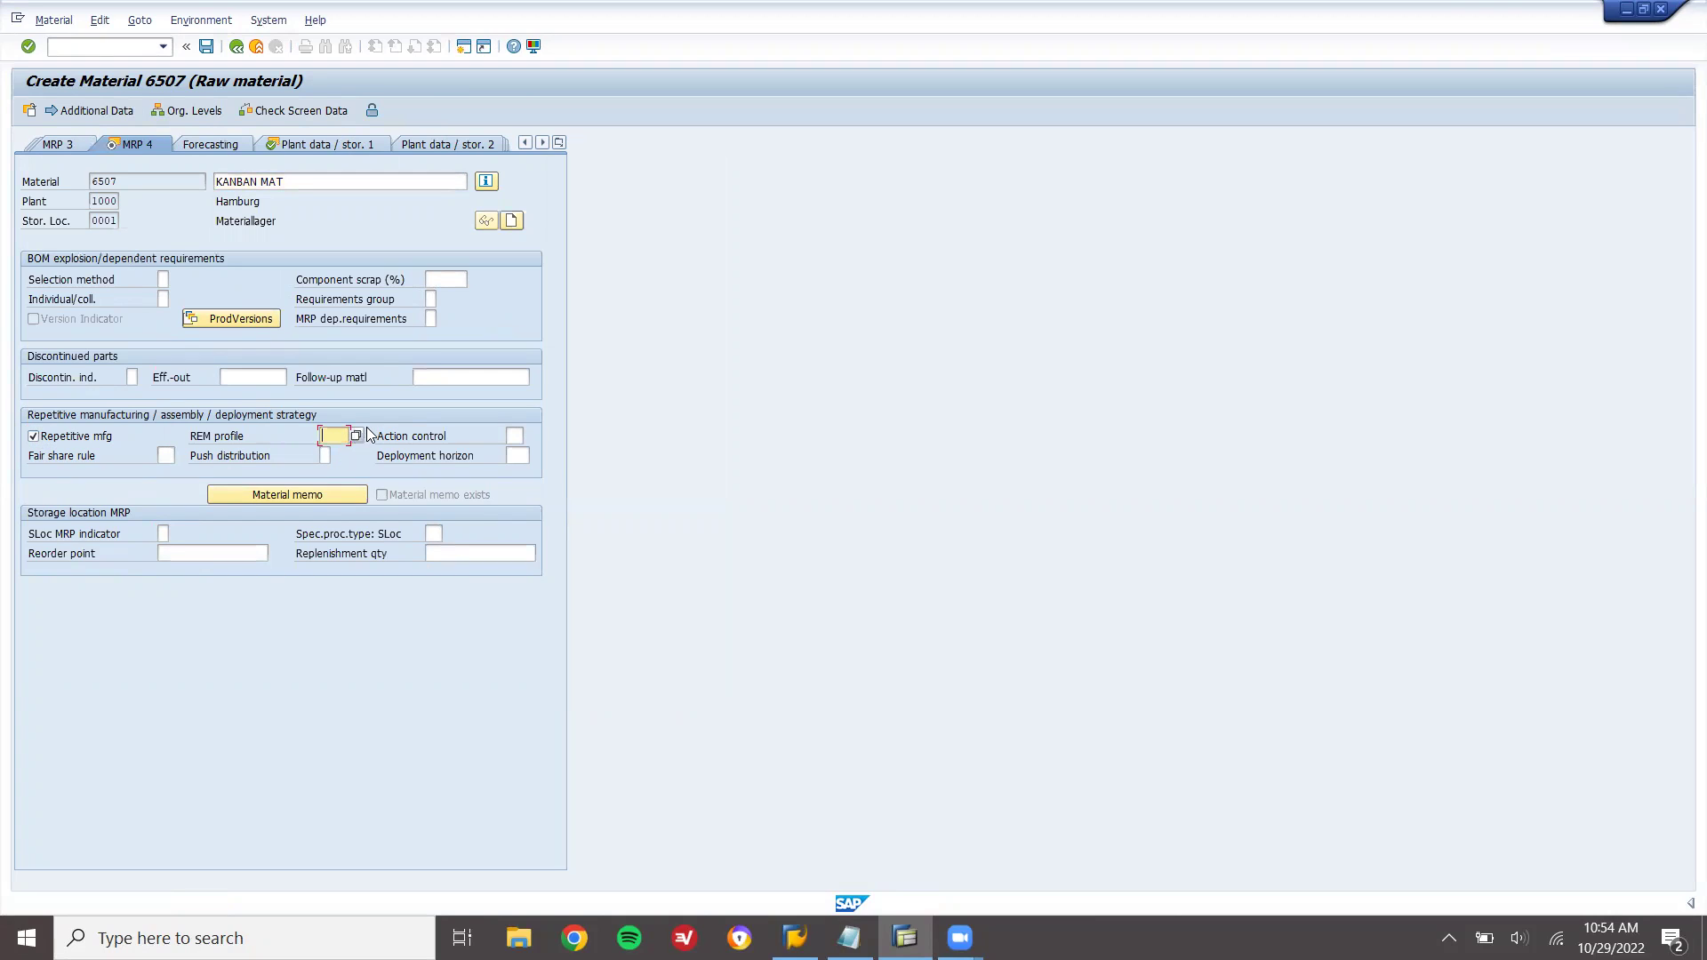
{"action": "left_click", "coordinate": [357, 436]}
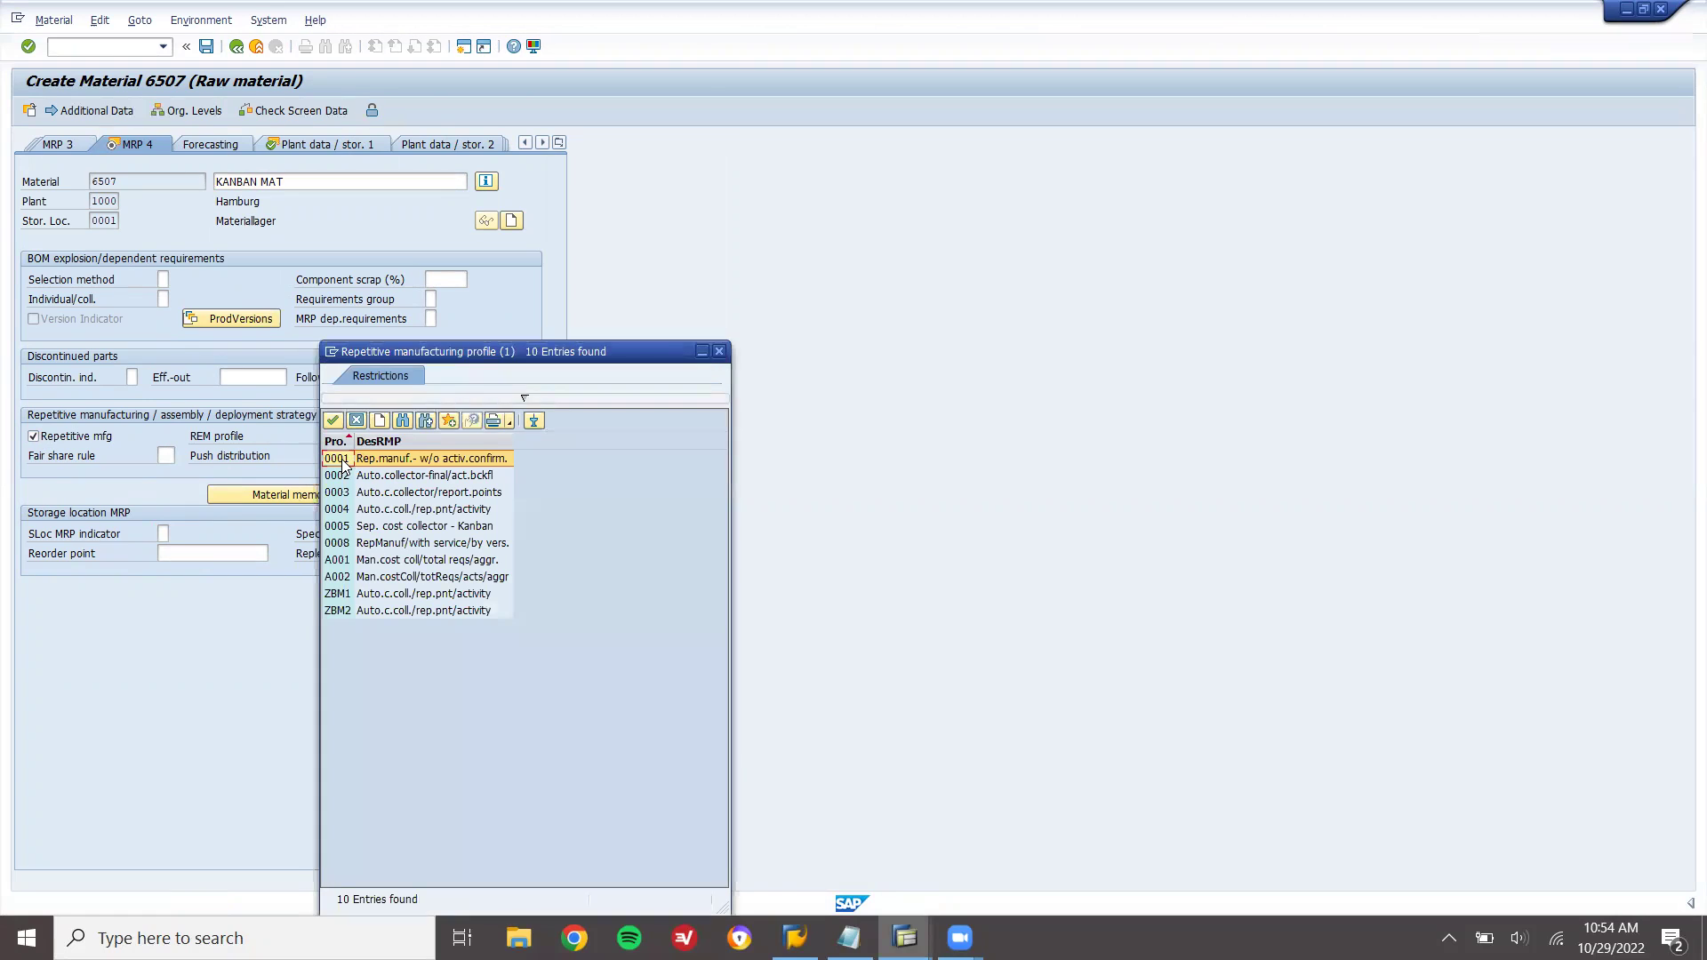
{"action": "left_click", "coordinate": [344, 459]}
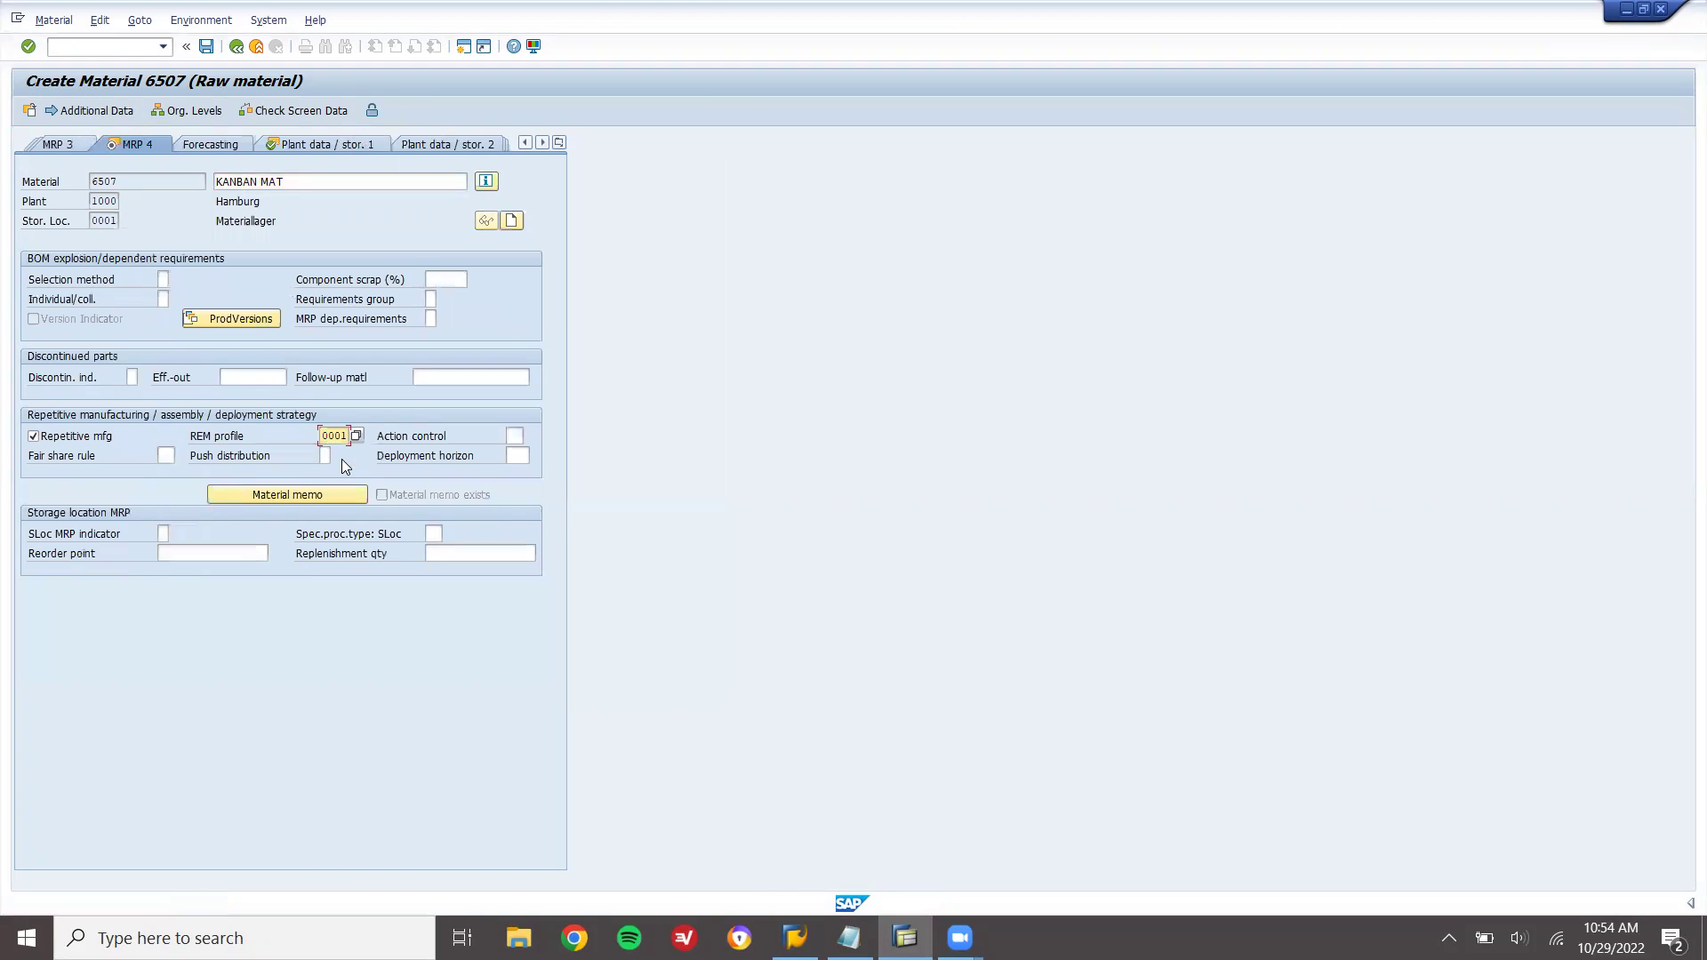
Add production version 2544 with the description PROD VERSION in the overview
{"action": "left_click", "coordinate": [236, 320]}
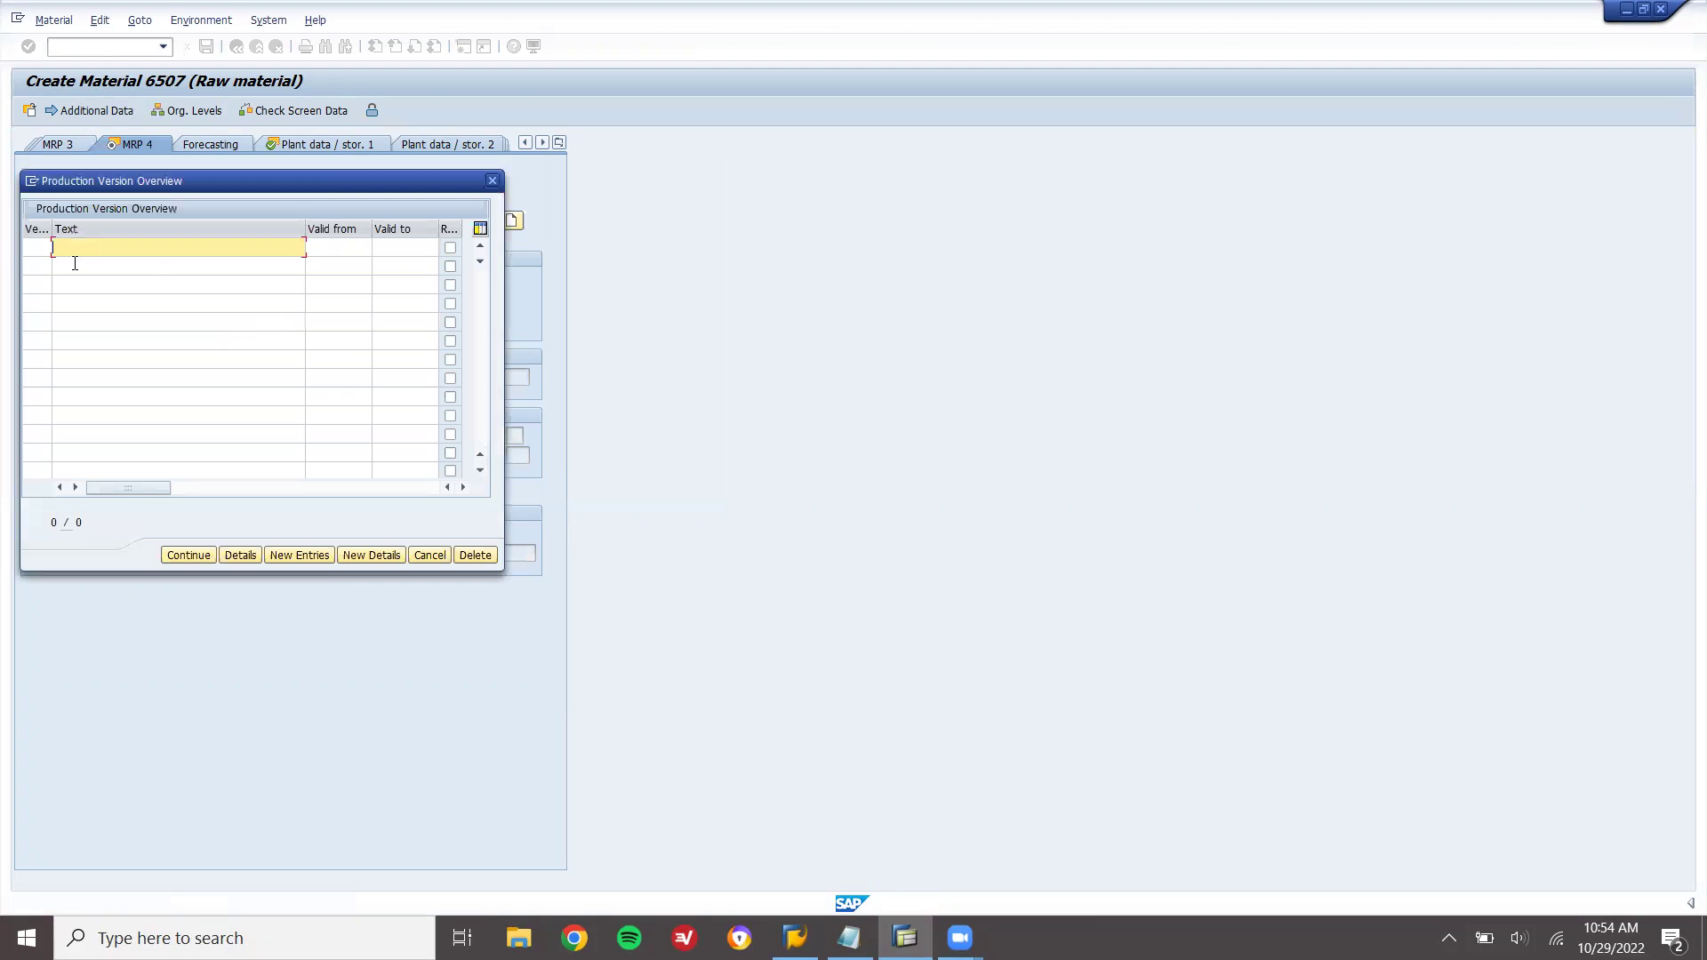
{"action": "left_click", "coordinate": [36, 246]}
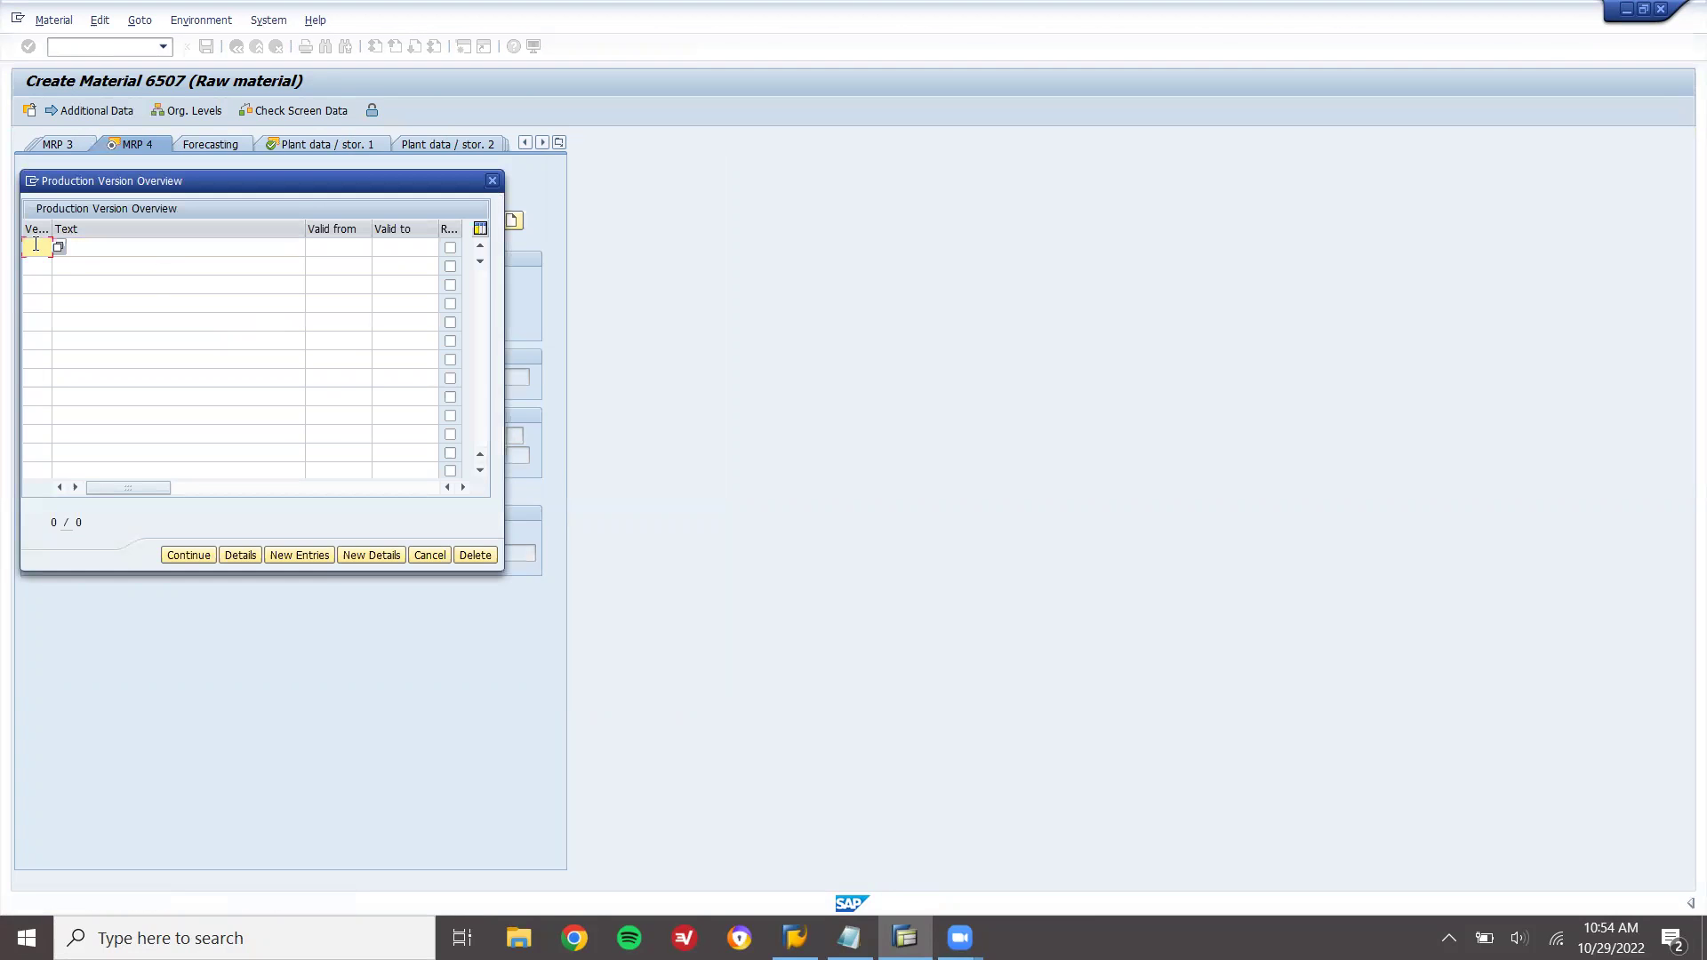
{"action": "type", "text": "zs44"}
{"action": "key", "text": "Tab"}
{"action": "type", "text": "P"}
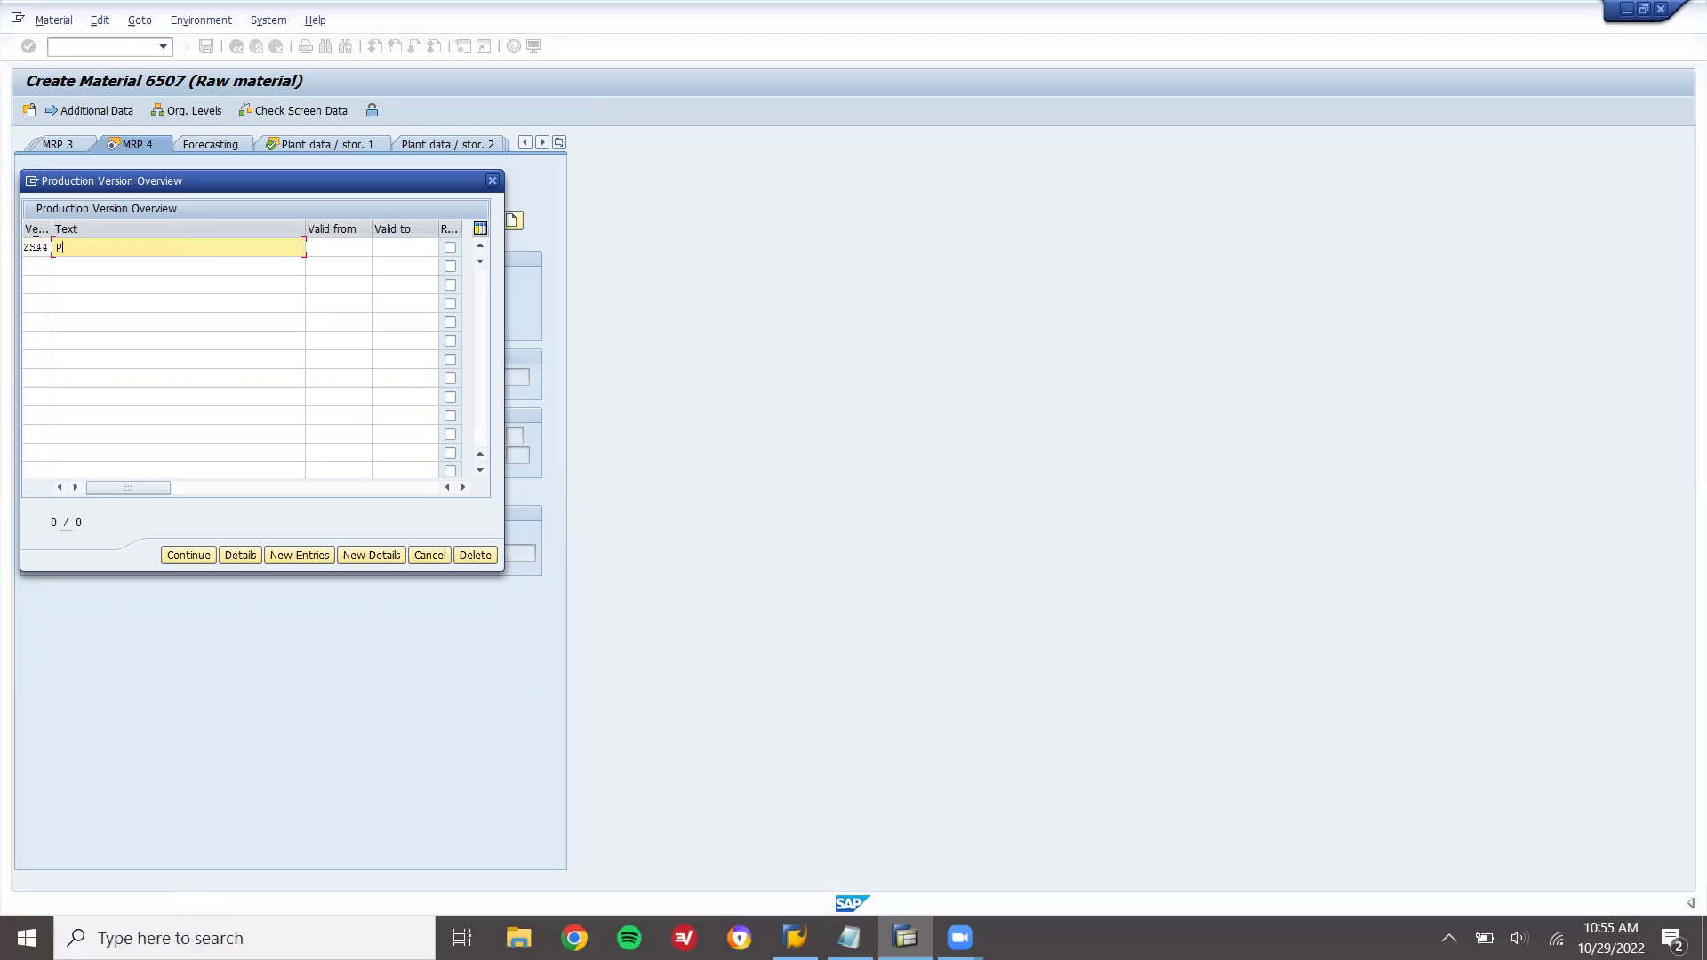
{"action": "type", "text": "ROD VERSION"}
{"action": "key", "text": "Tab"}
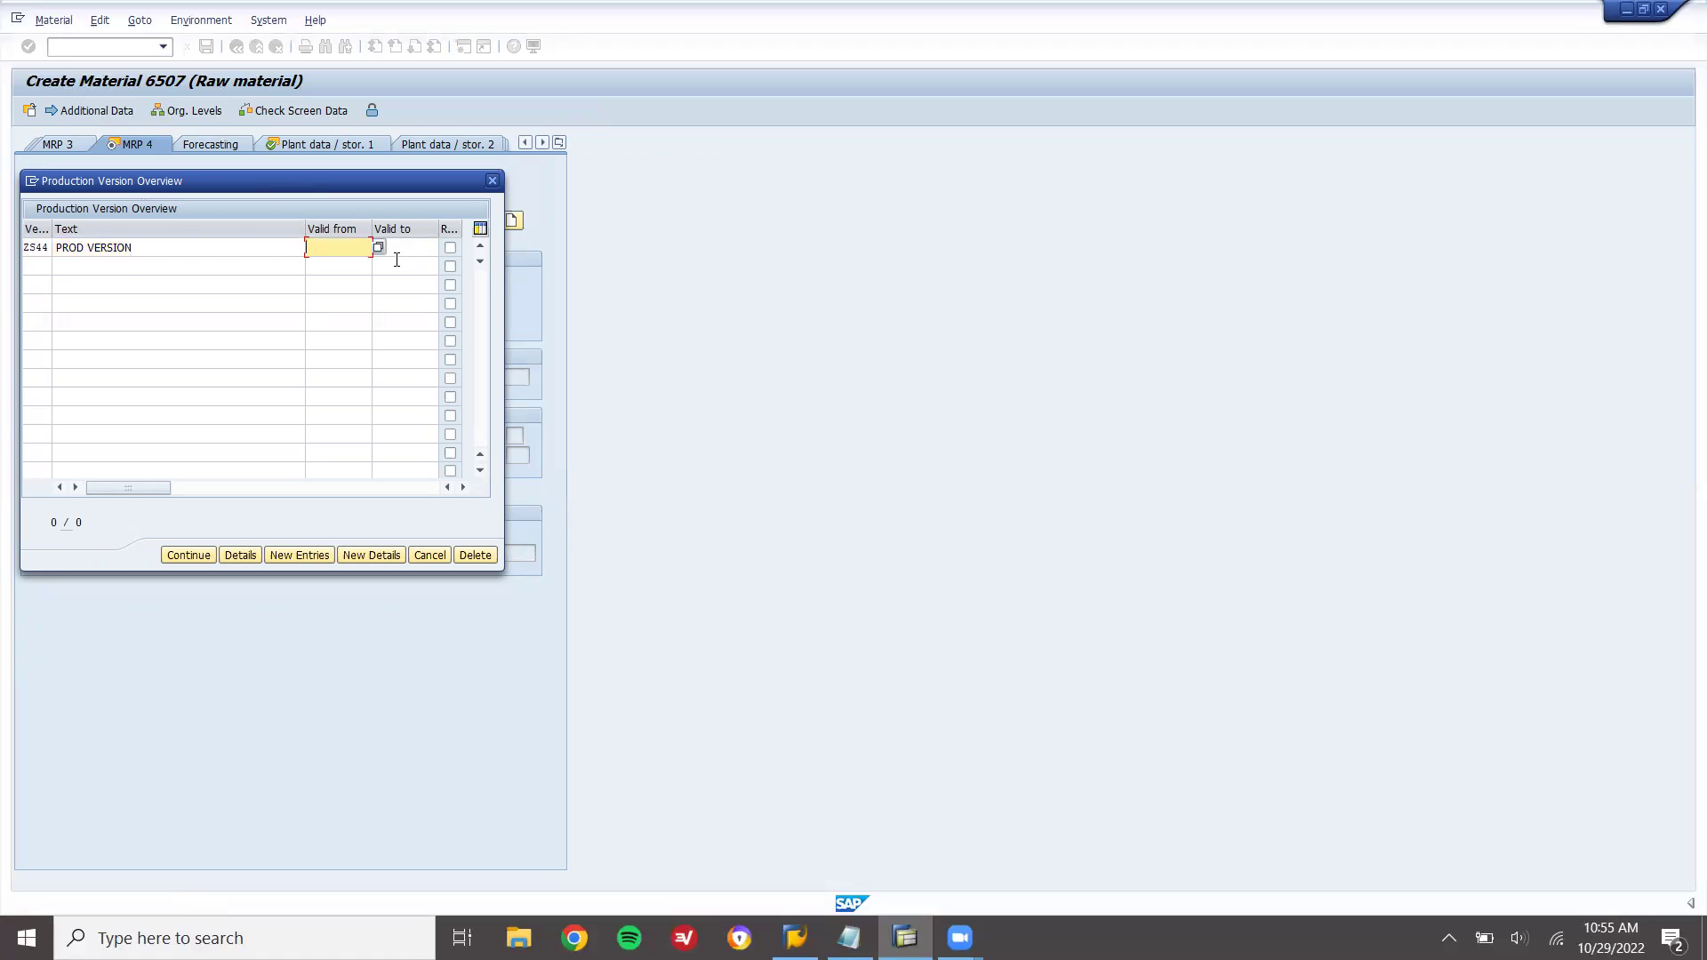
Make the version valid from 29.01.2022 to 20.11.9999 and accept it
{"action": "key", "text": "Return"}
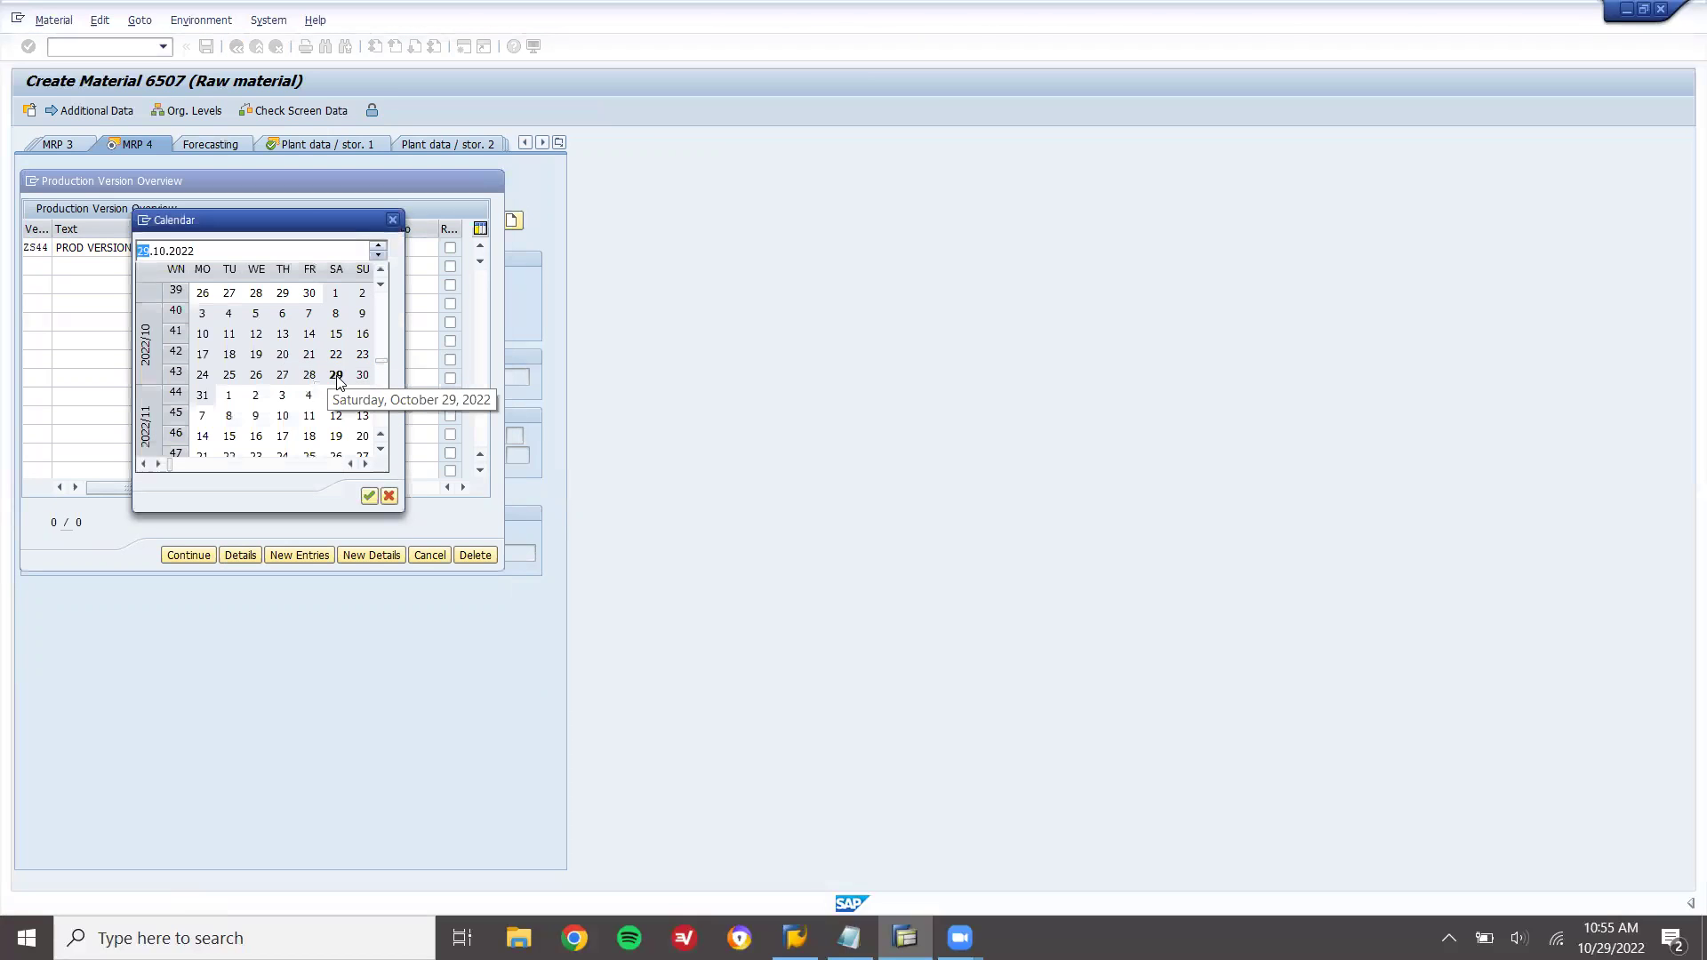
{"action": "double_click", "coordinate": [337, 376]}
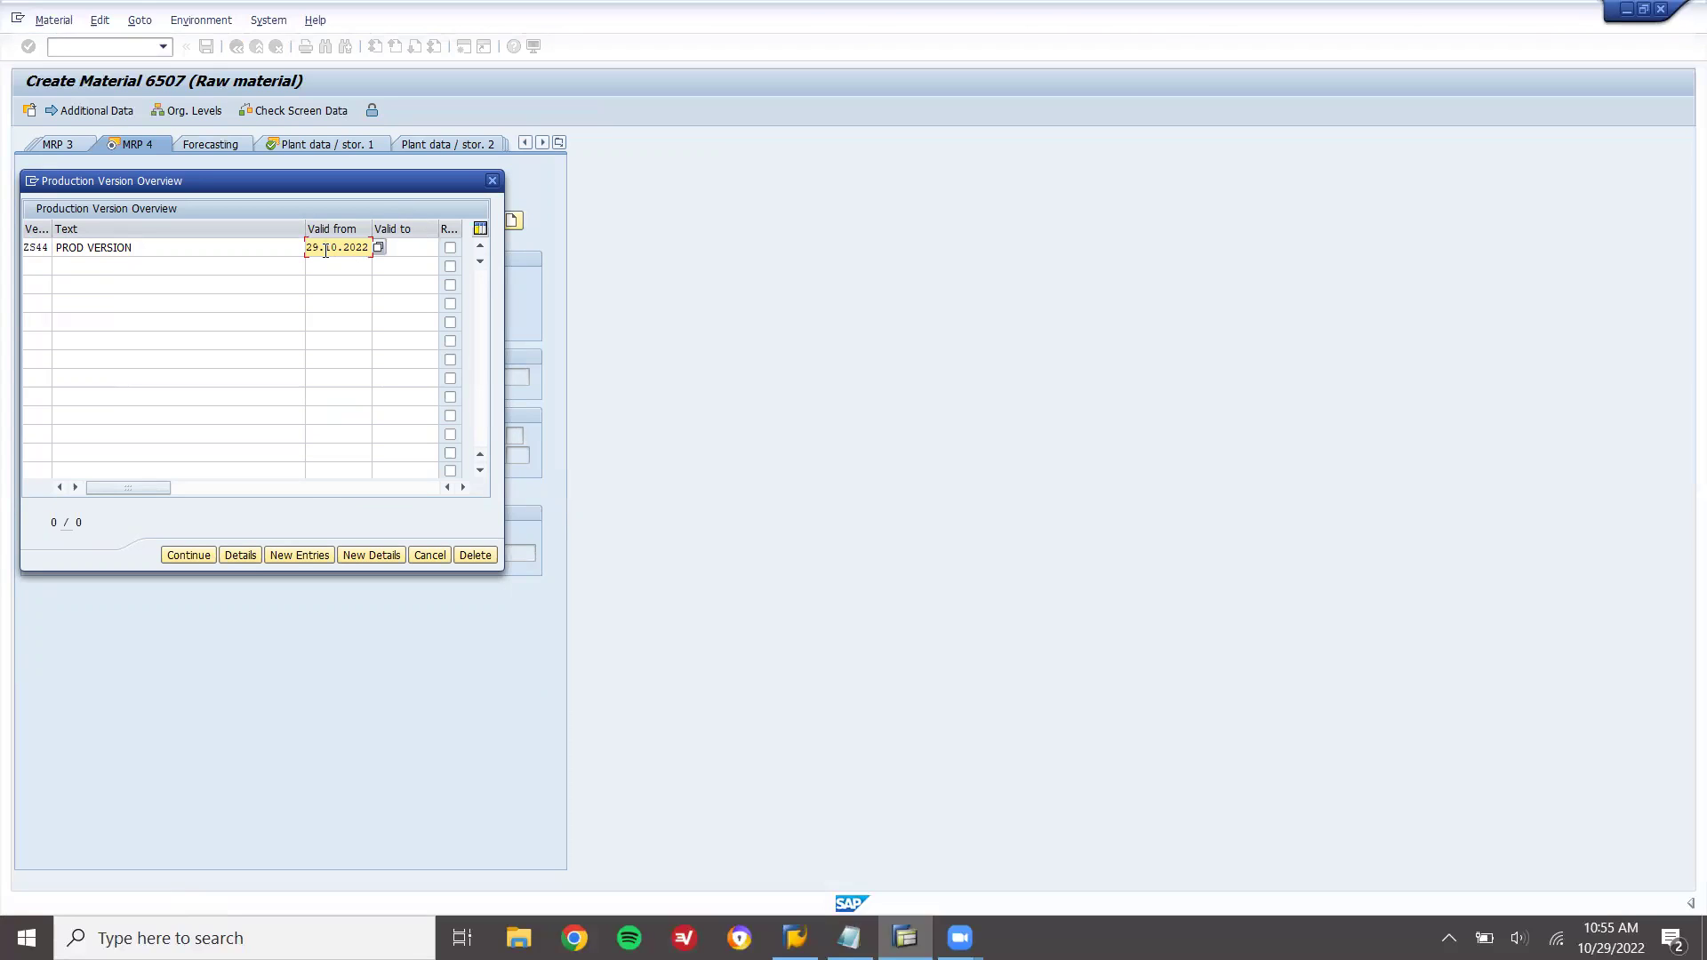
{"action": "left_click", "coordinate": [428, 246]}
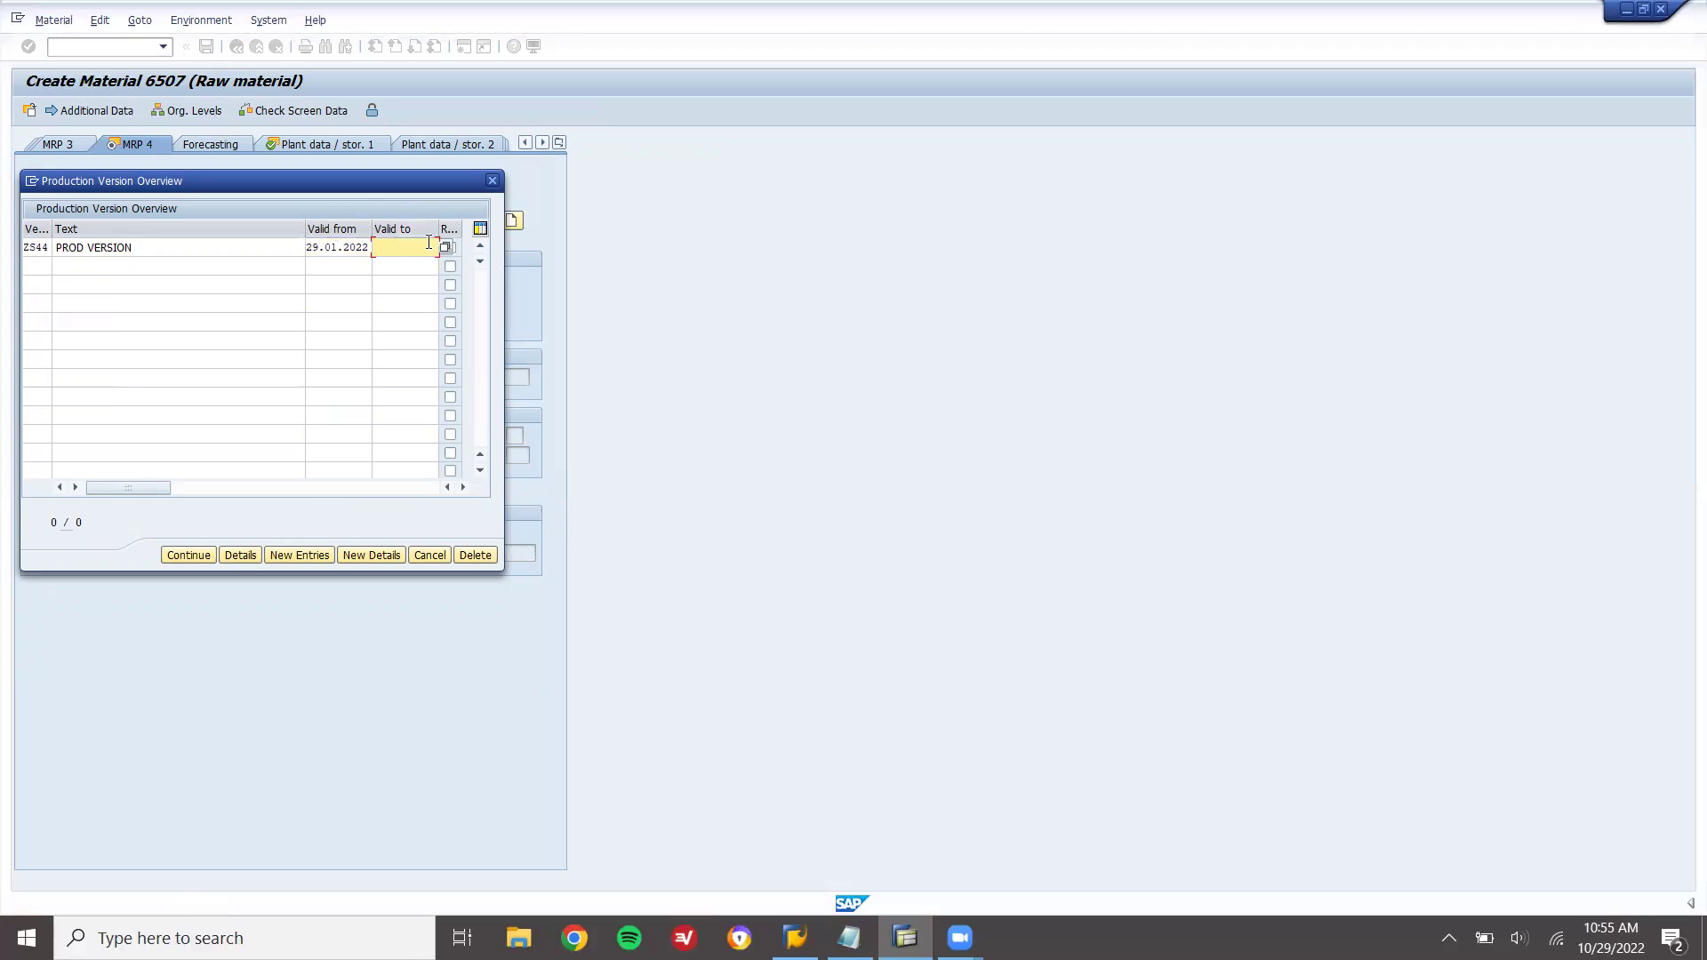
{"action": "left_click", "coordinate": [444, 248]}
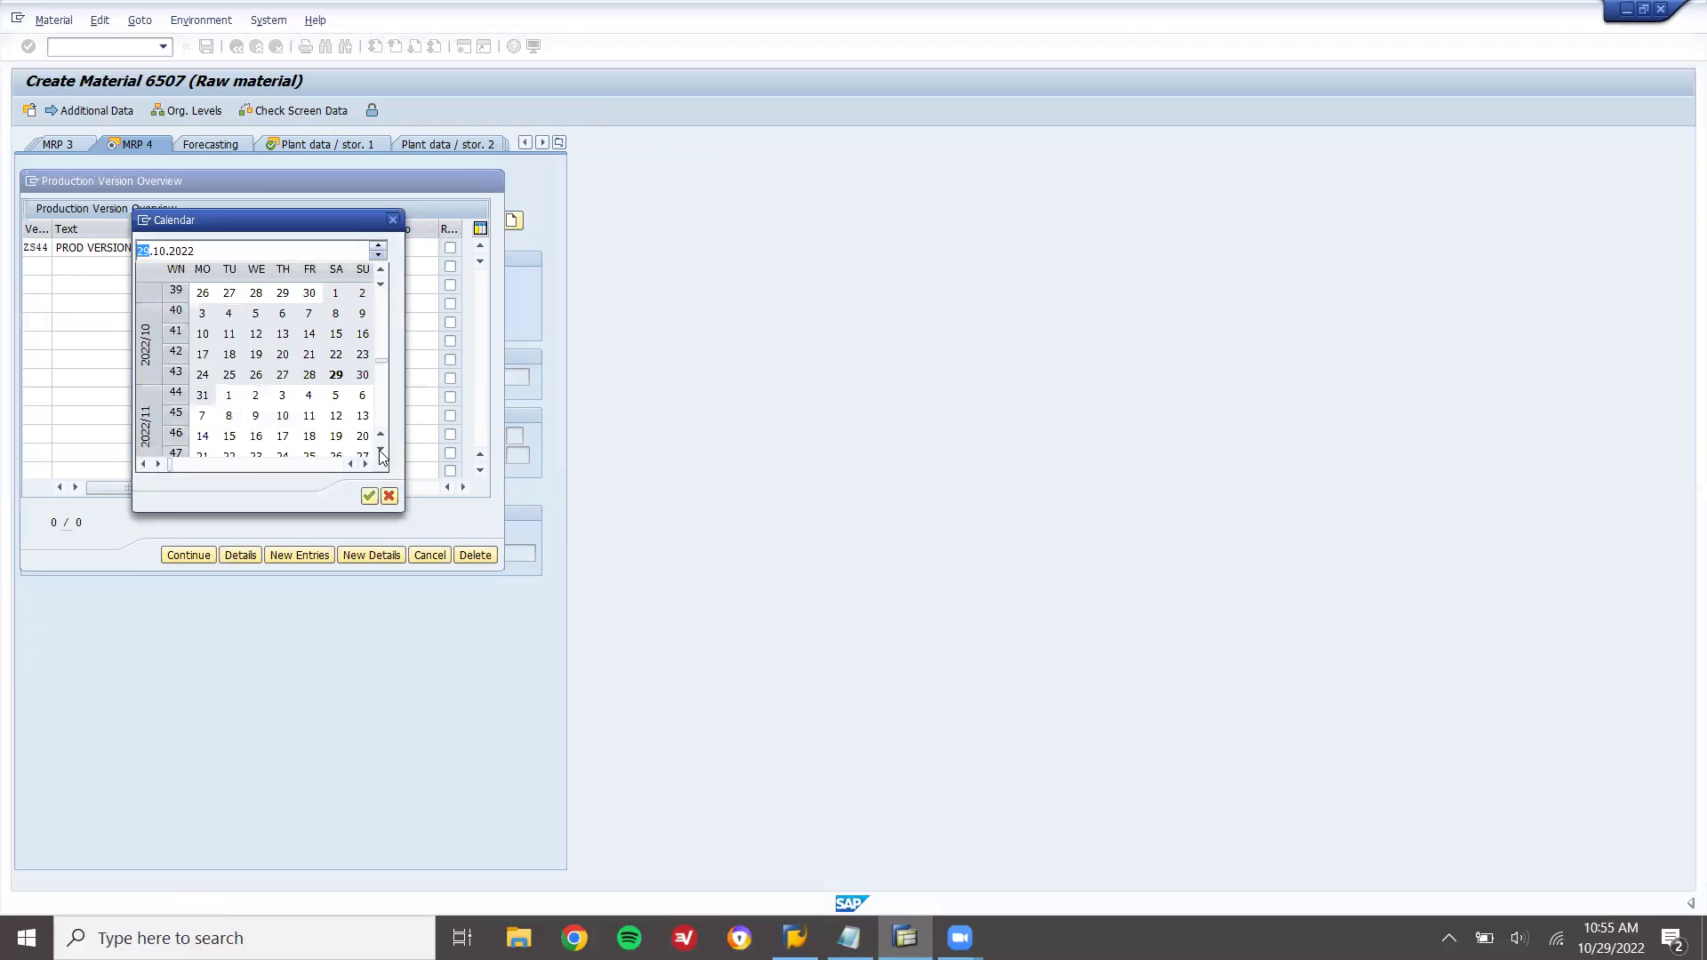
{"action": "double_click", "coordinate": [361, 439]}
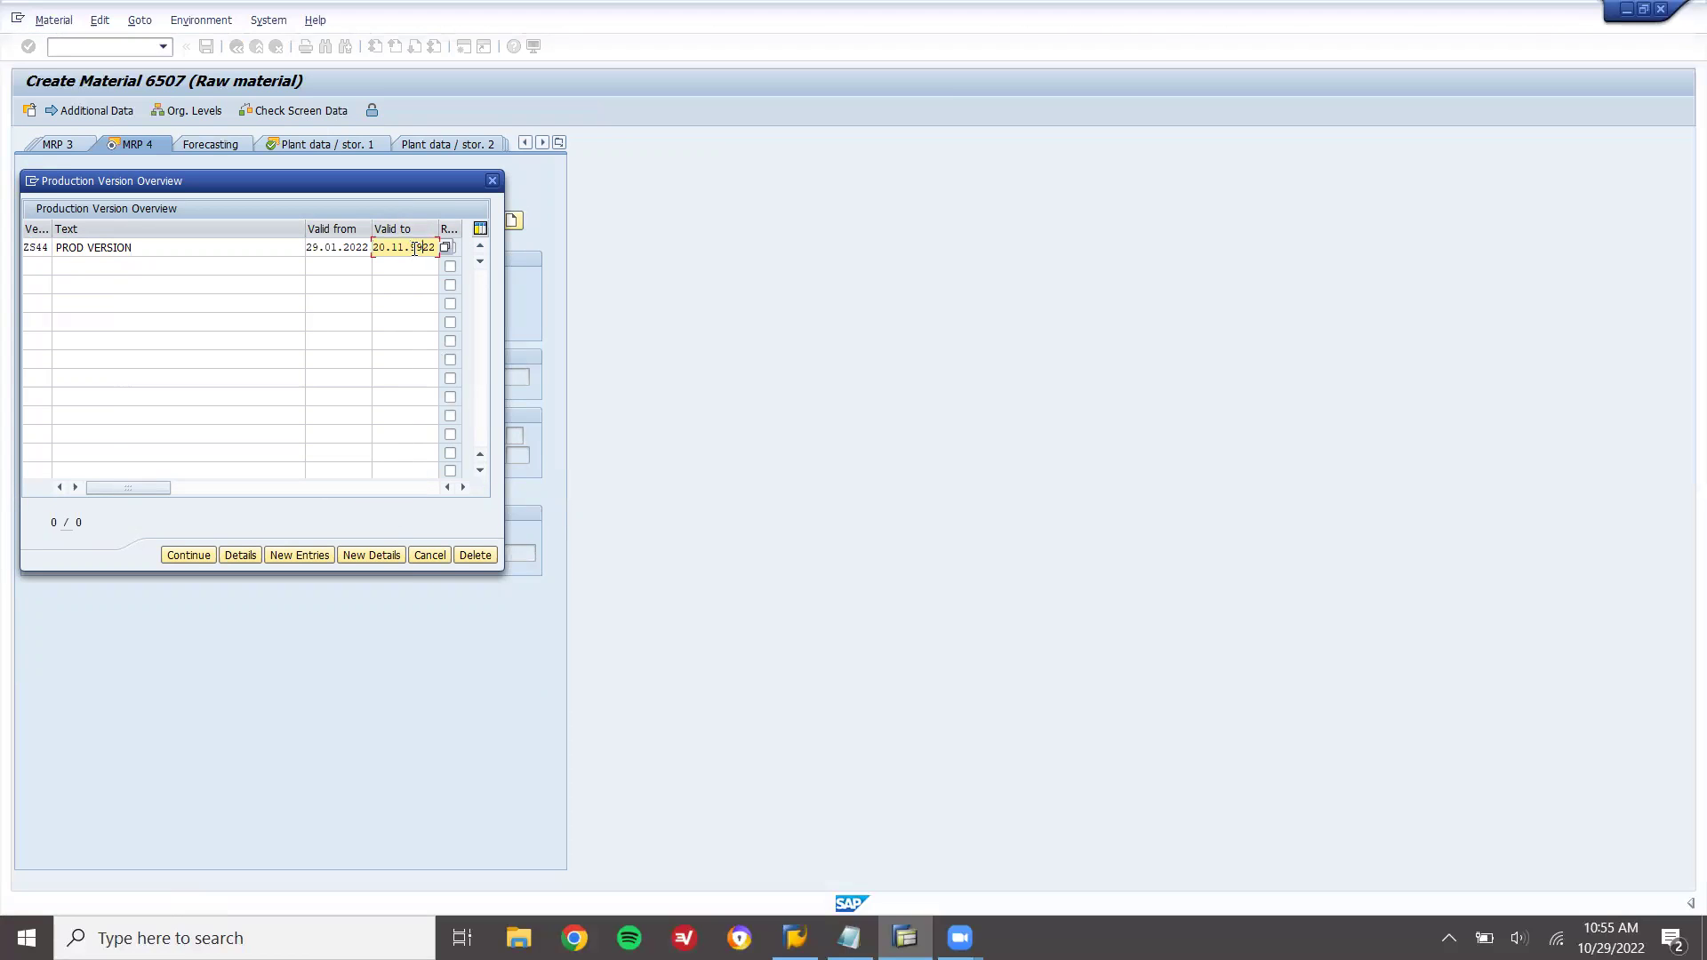
{"action": "type", "text": "9999"}
{"action": "key", "text": "Tab"}
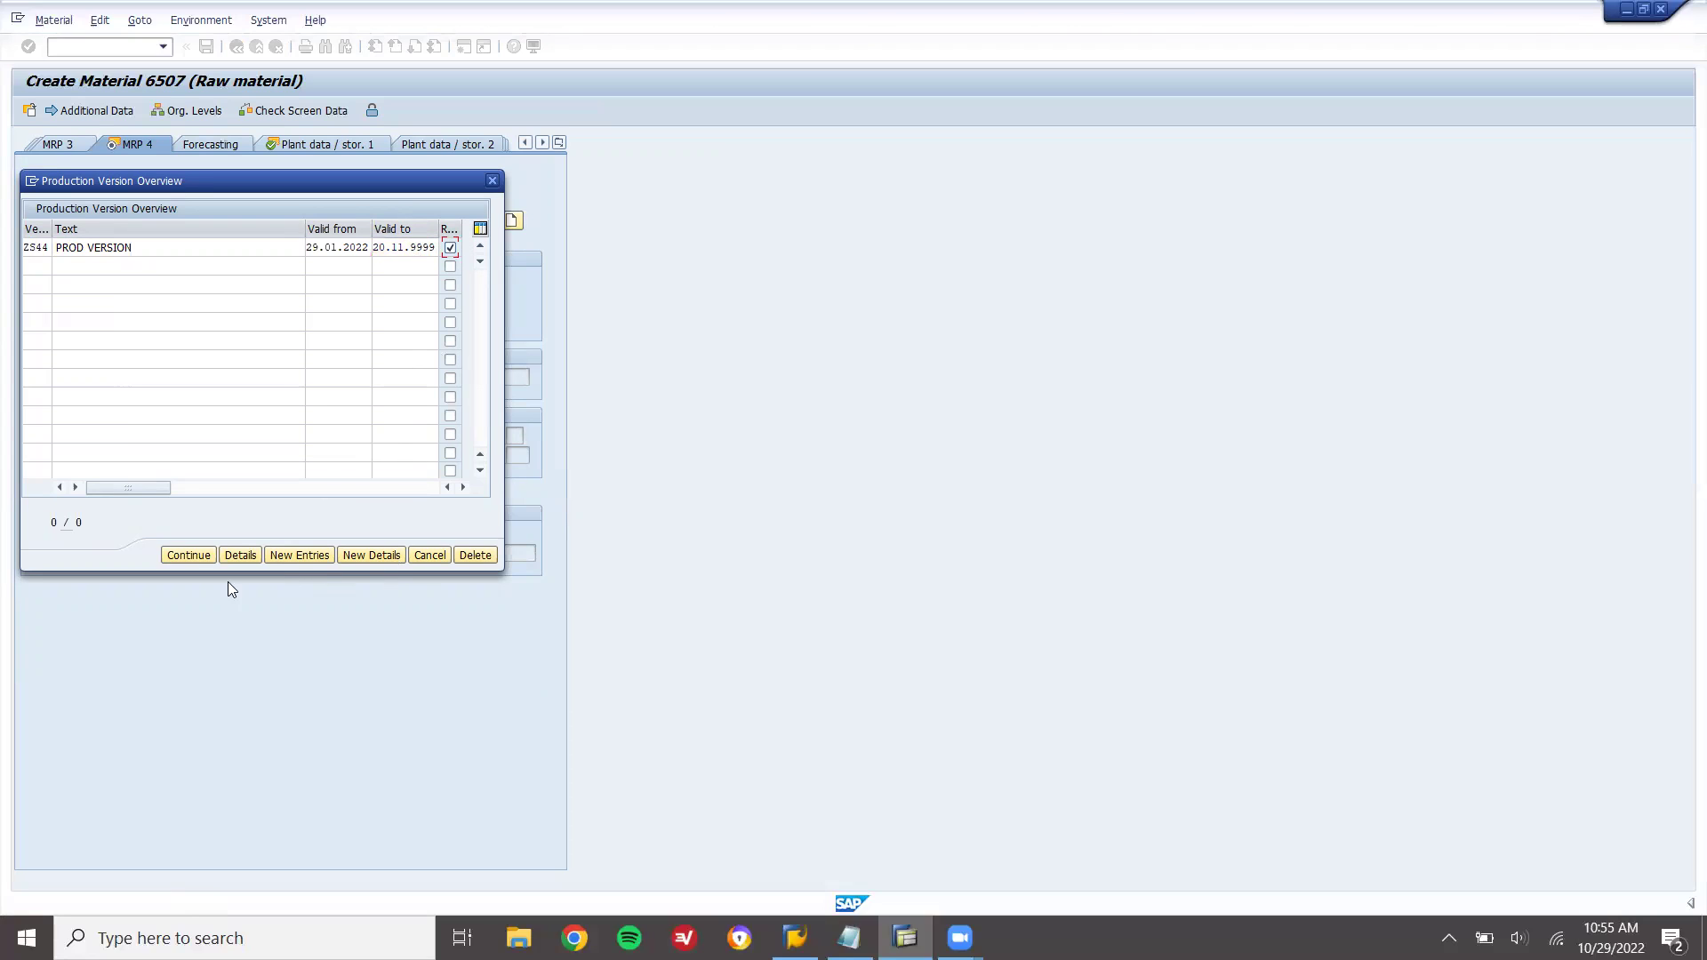
{"action": "left_click", "coordinate": [169, 557]}
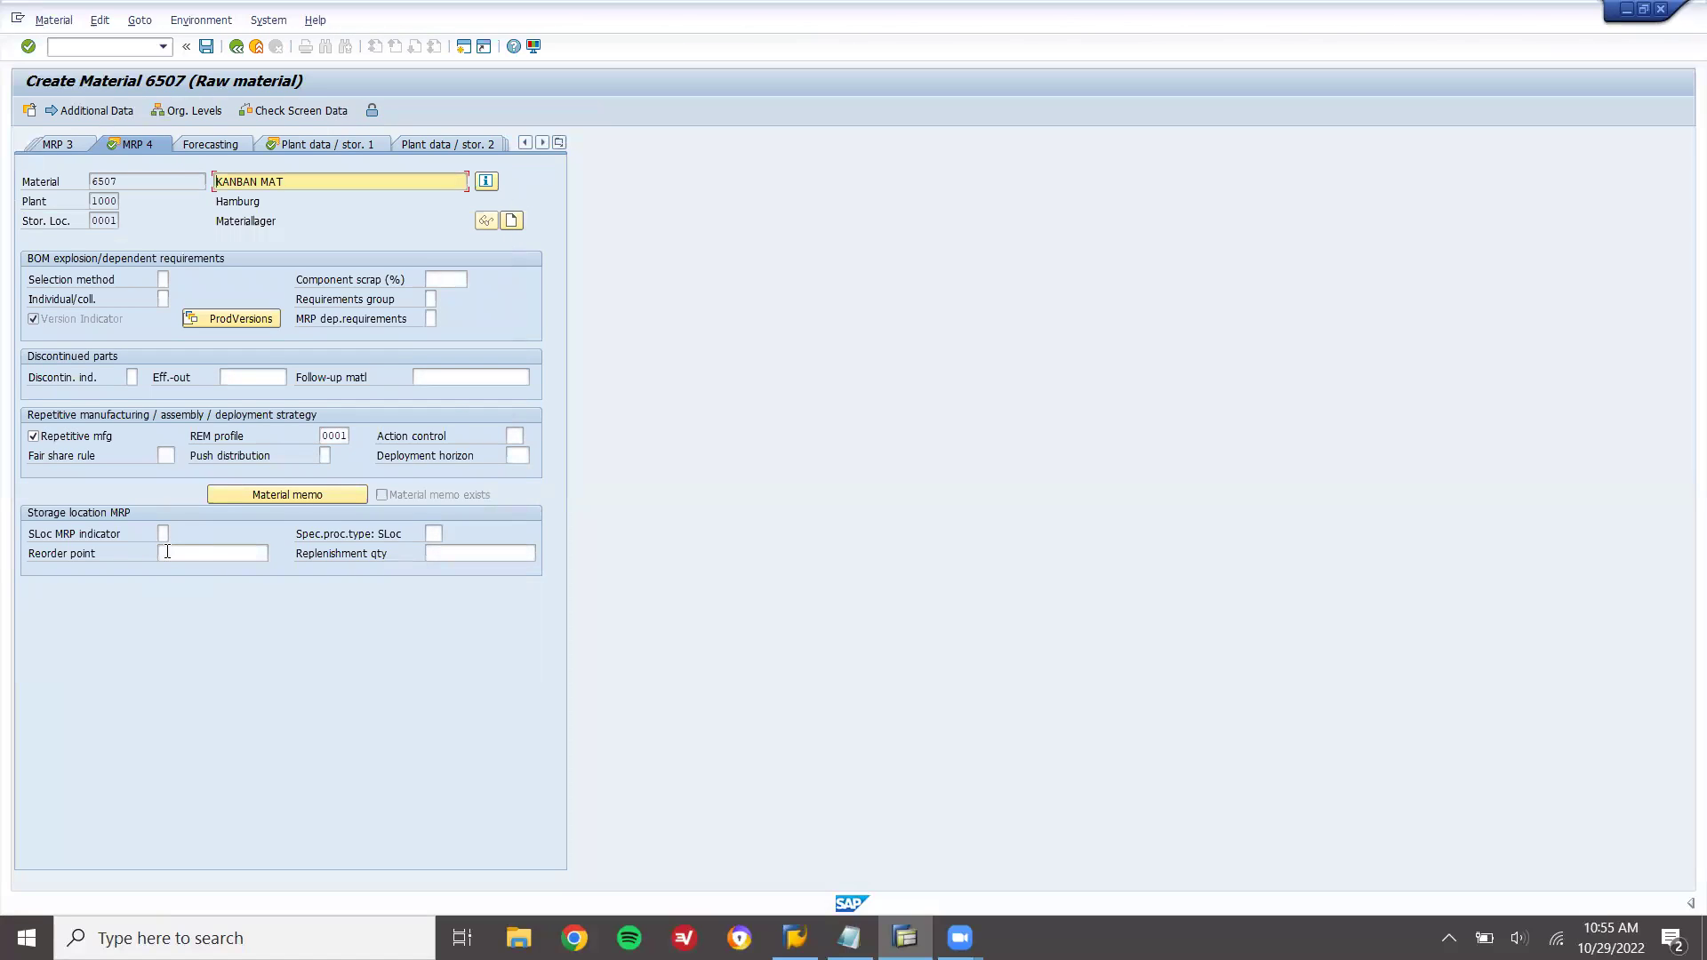
Enter valuation class 3000 on Accounting 1 and dismiss the save prompt
{"action": "key", "text": "Return"}
{"action": "key", "text": "Return"}
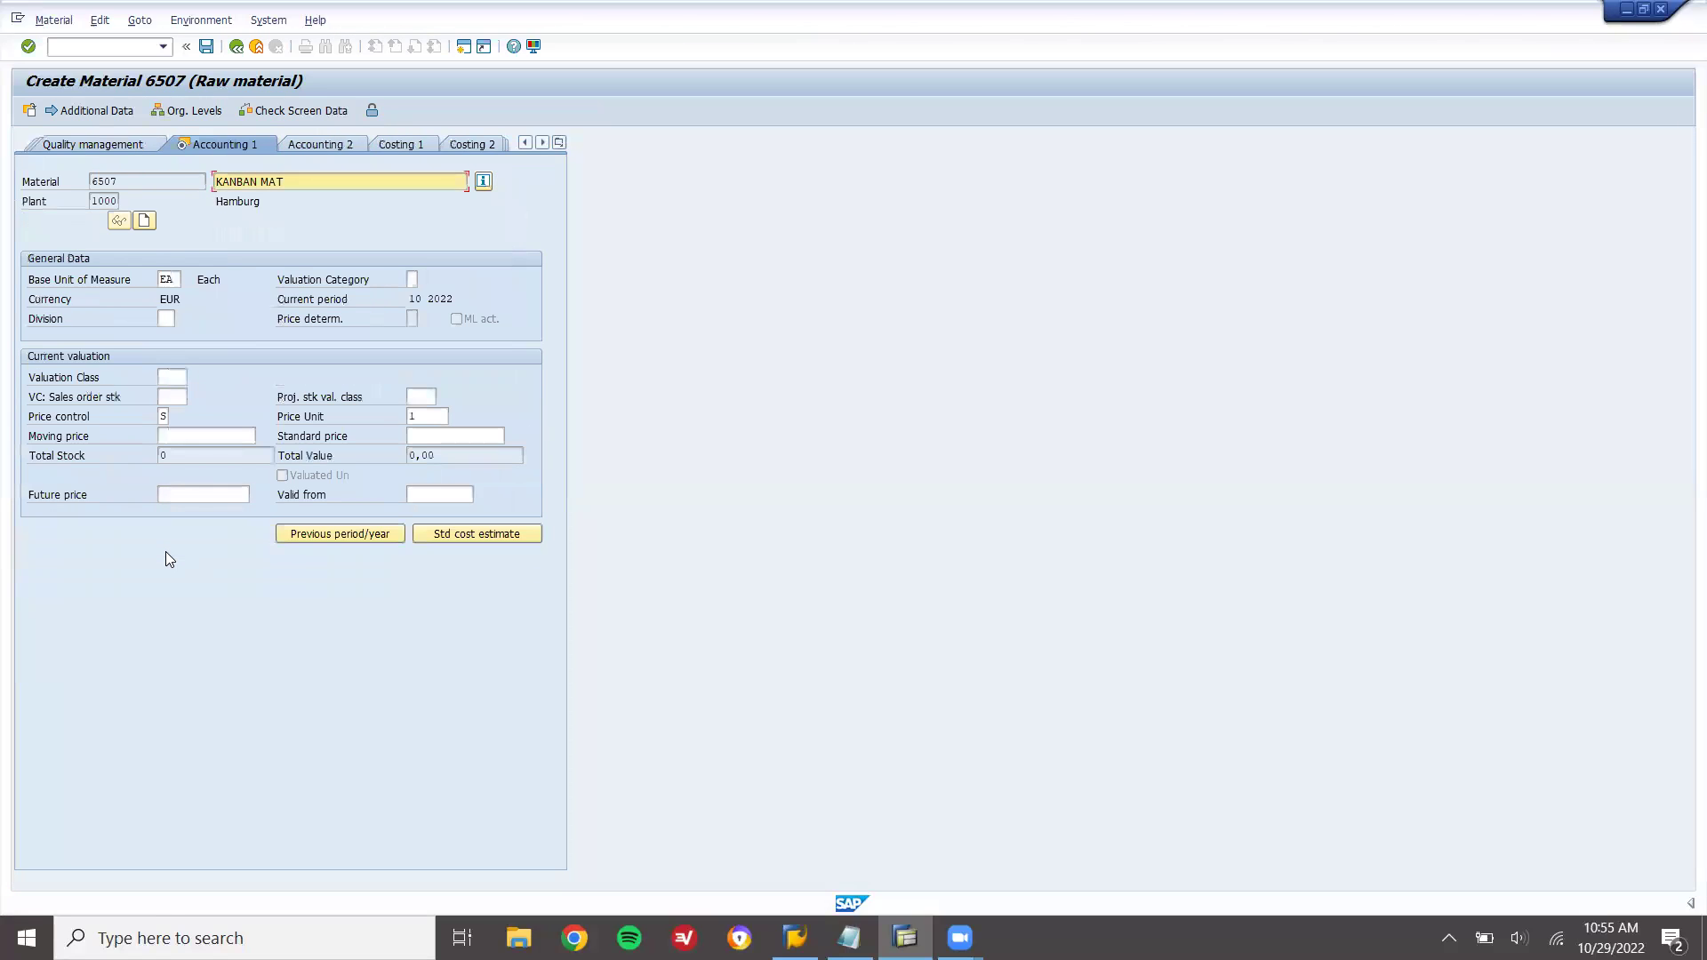
{"action": "left_click", "coordinate": [178, 377]}
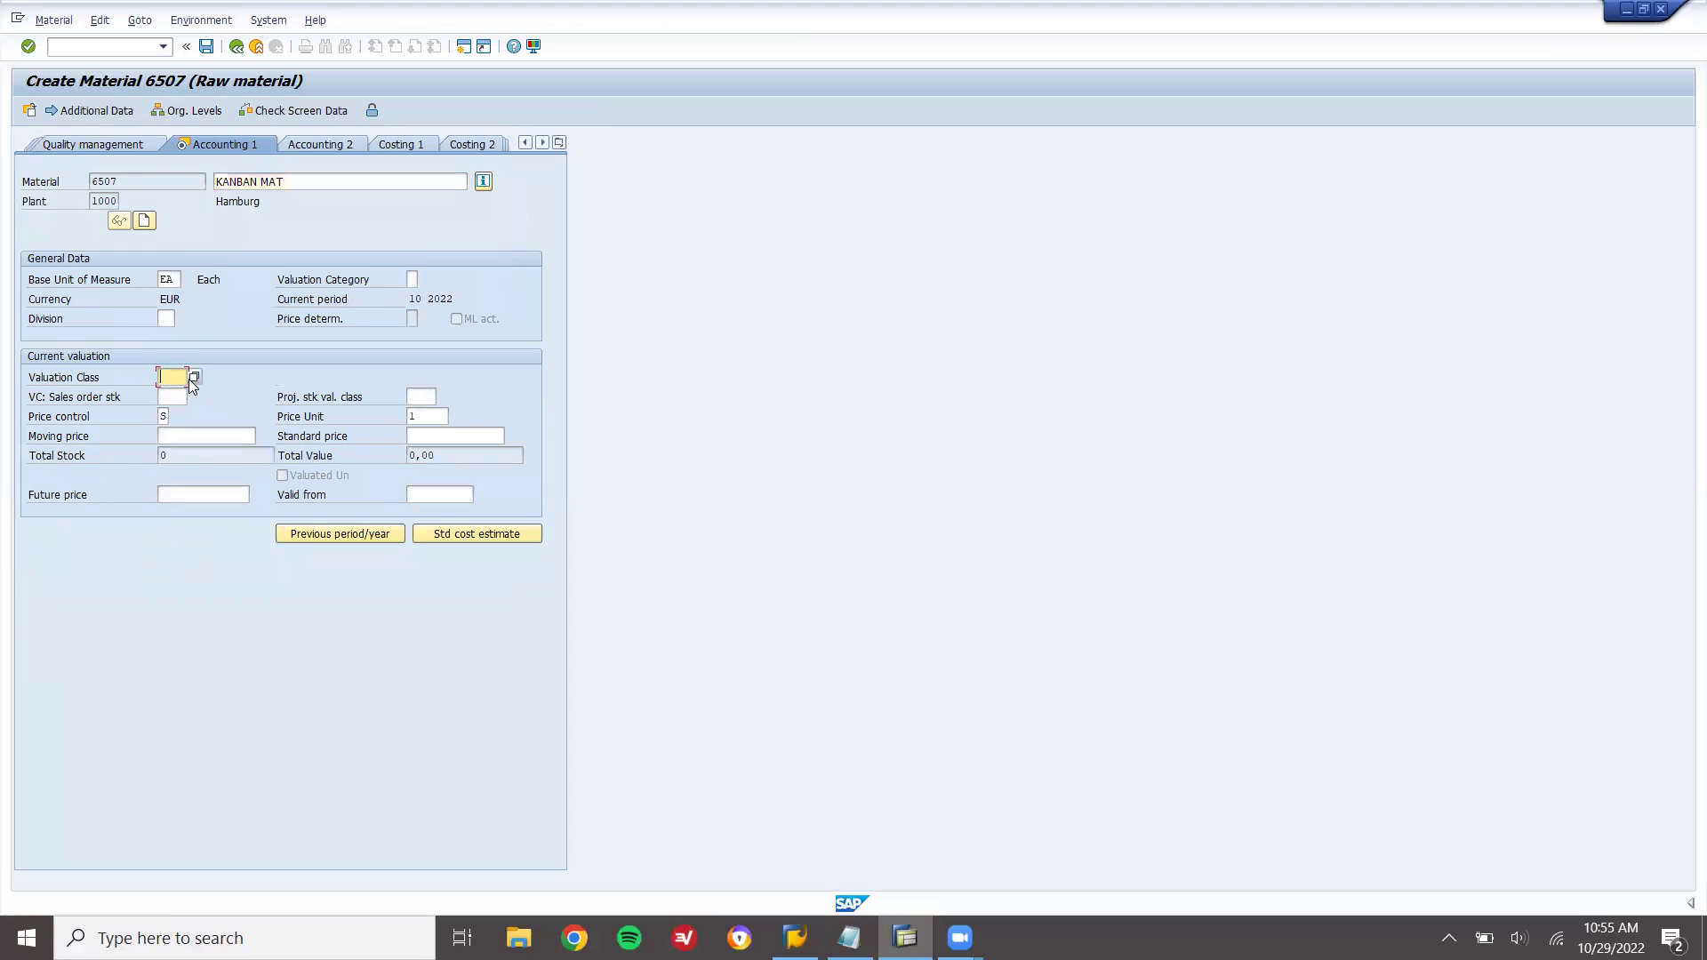
{"action": "left_click", "coordinate": [191, 379]}
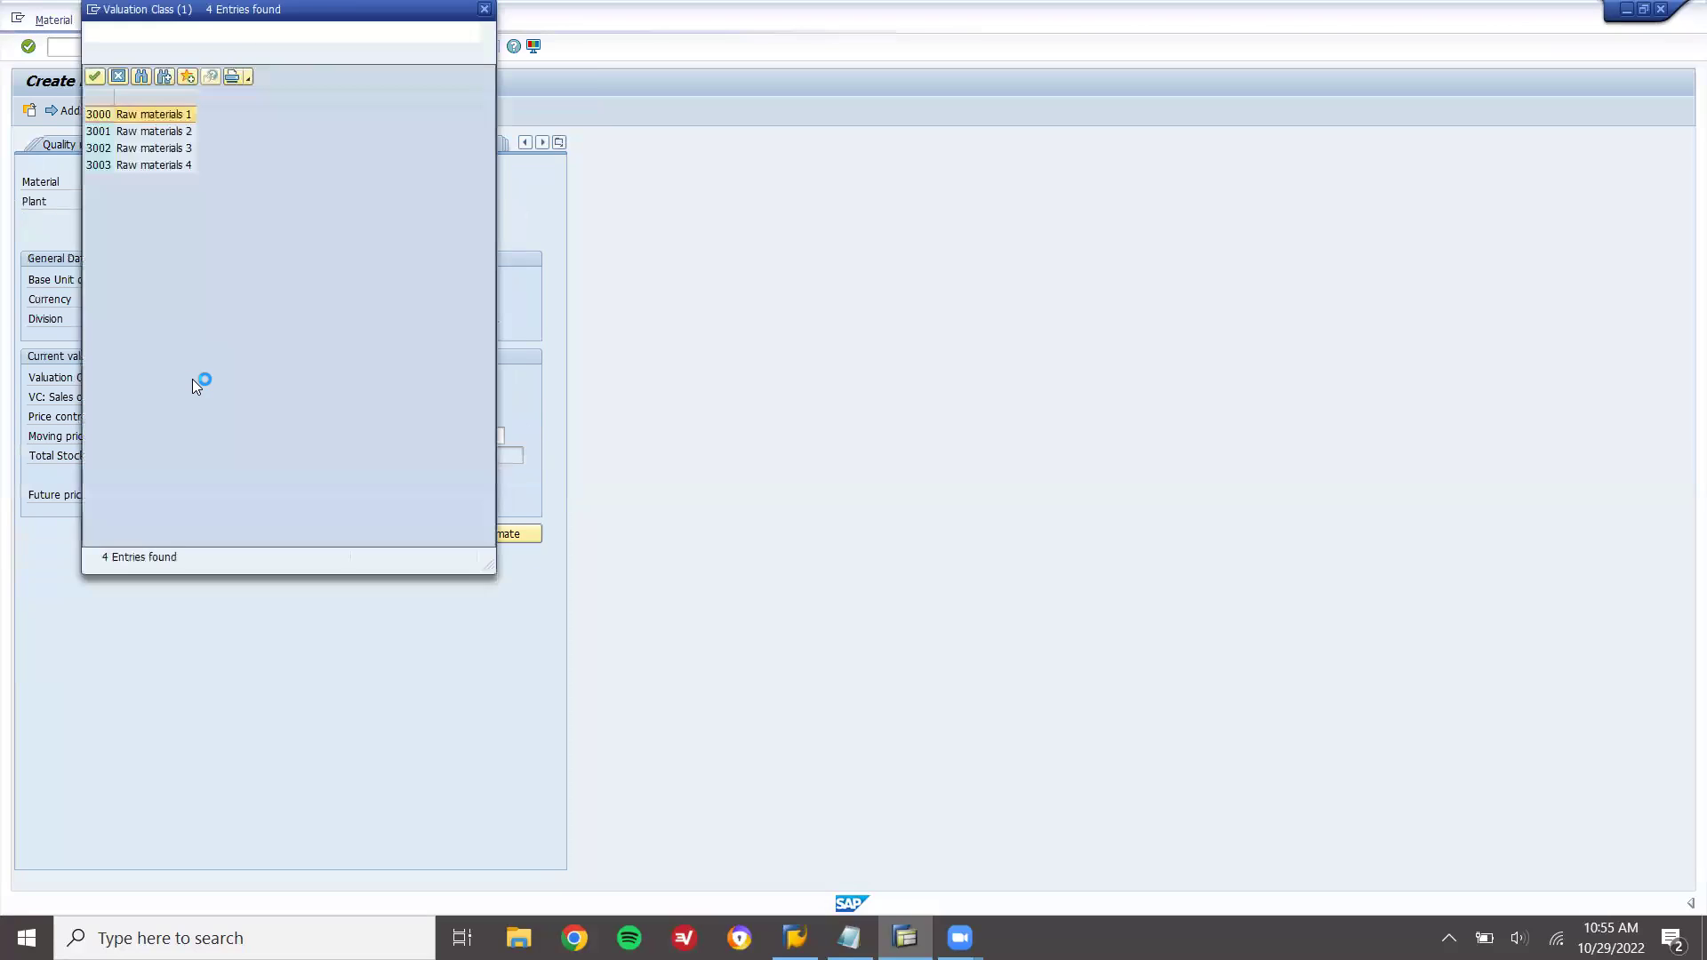
{"action": "key", "text": "Escape"}
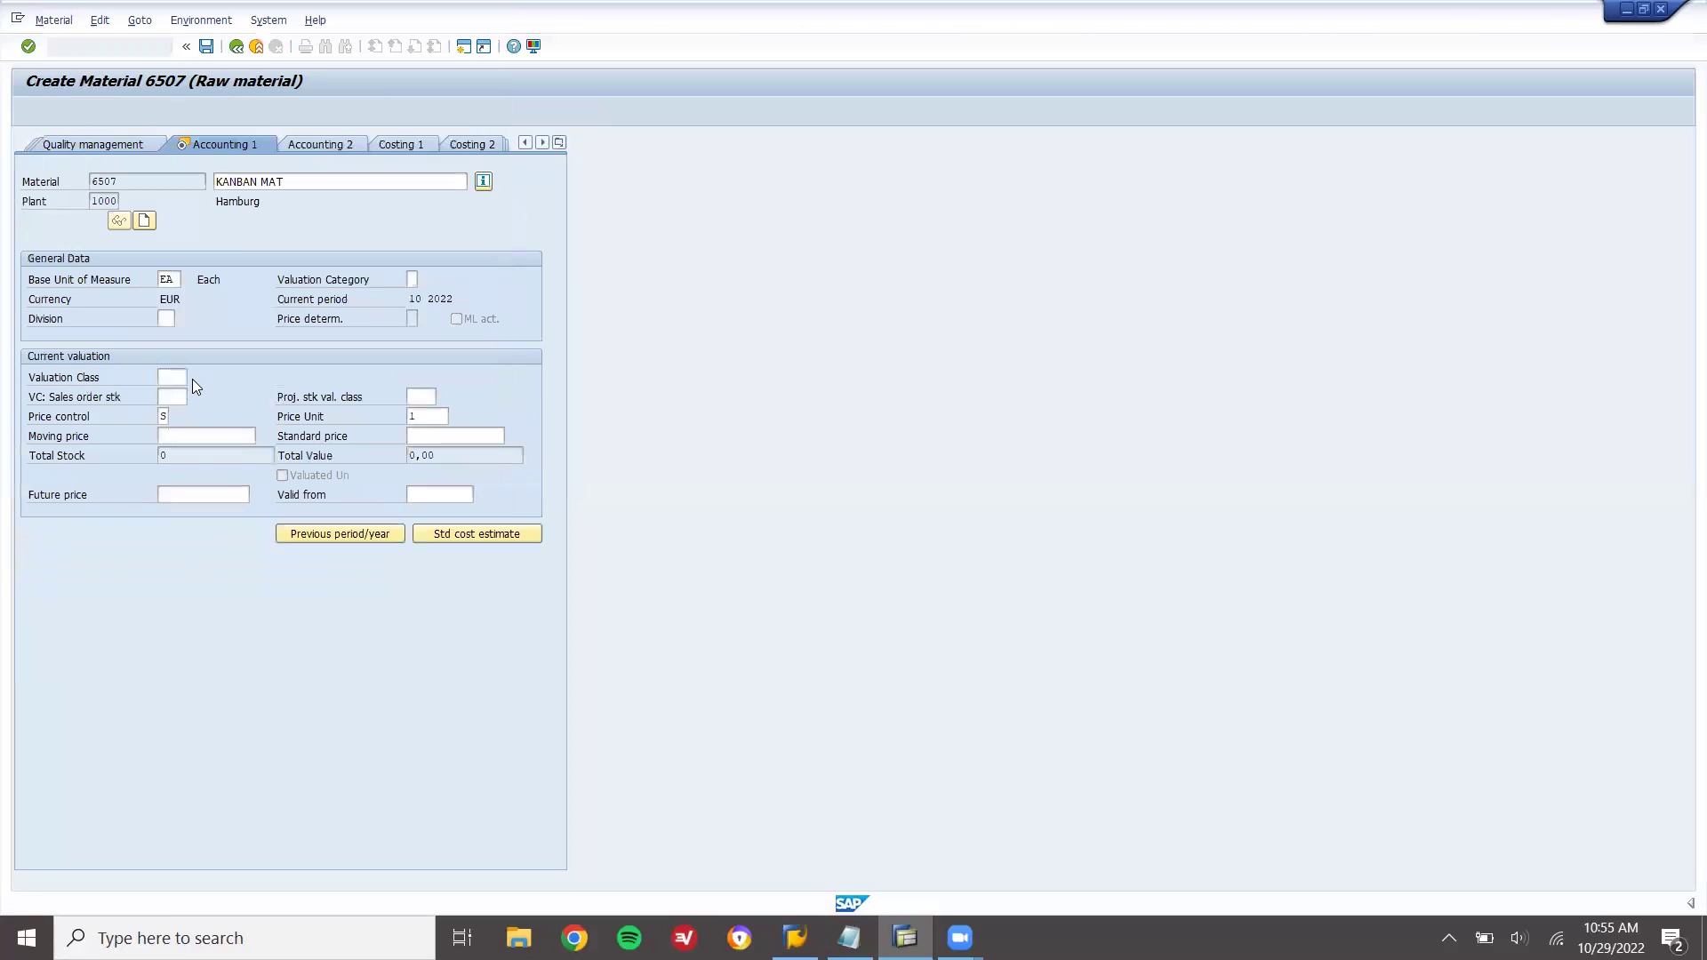
{"action": "key", "text": "Return"}
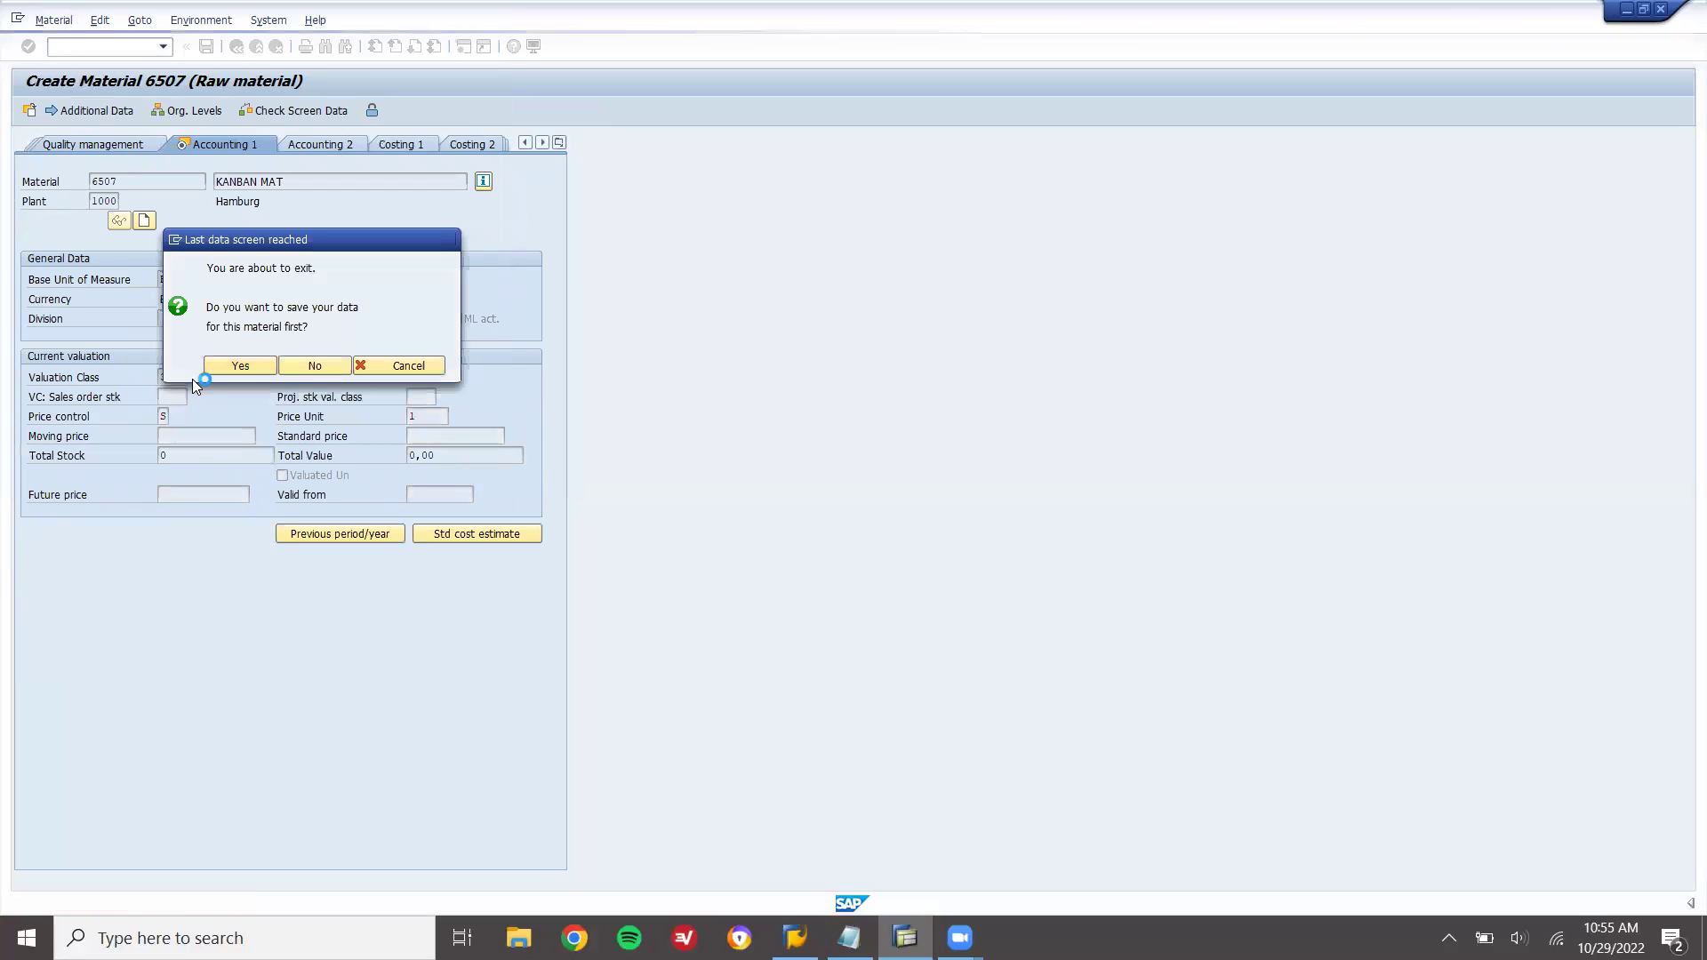
{"action": "key", "text": "Return"}
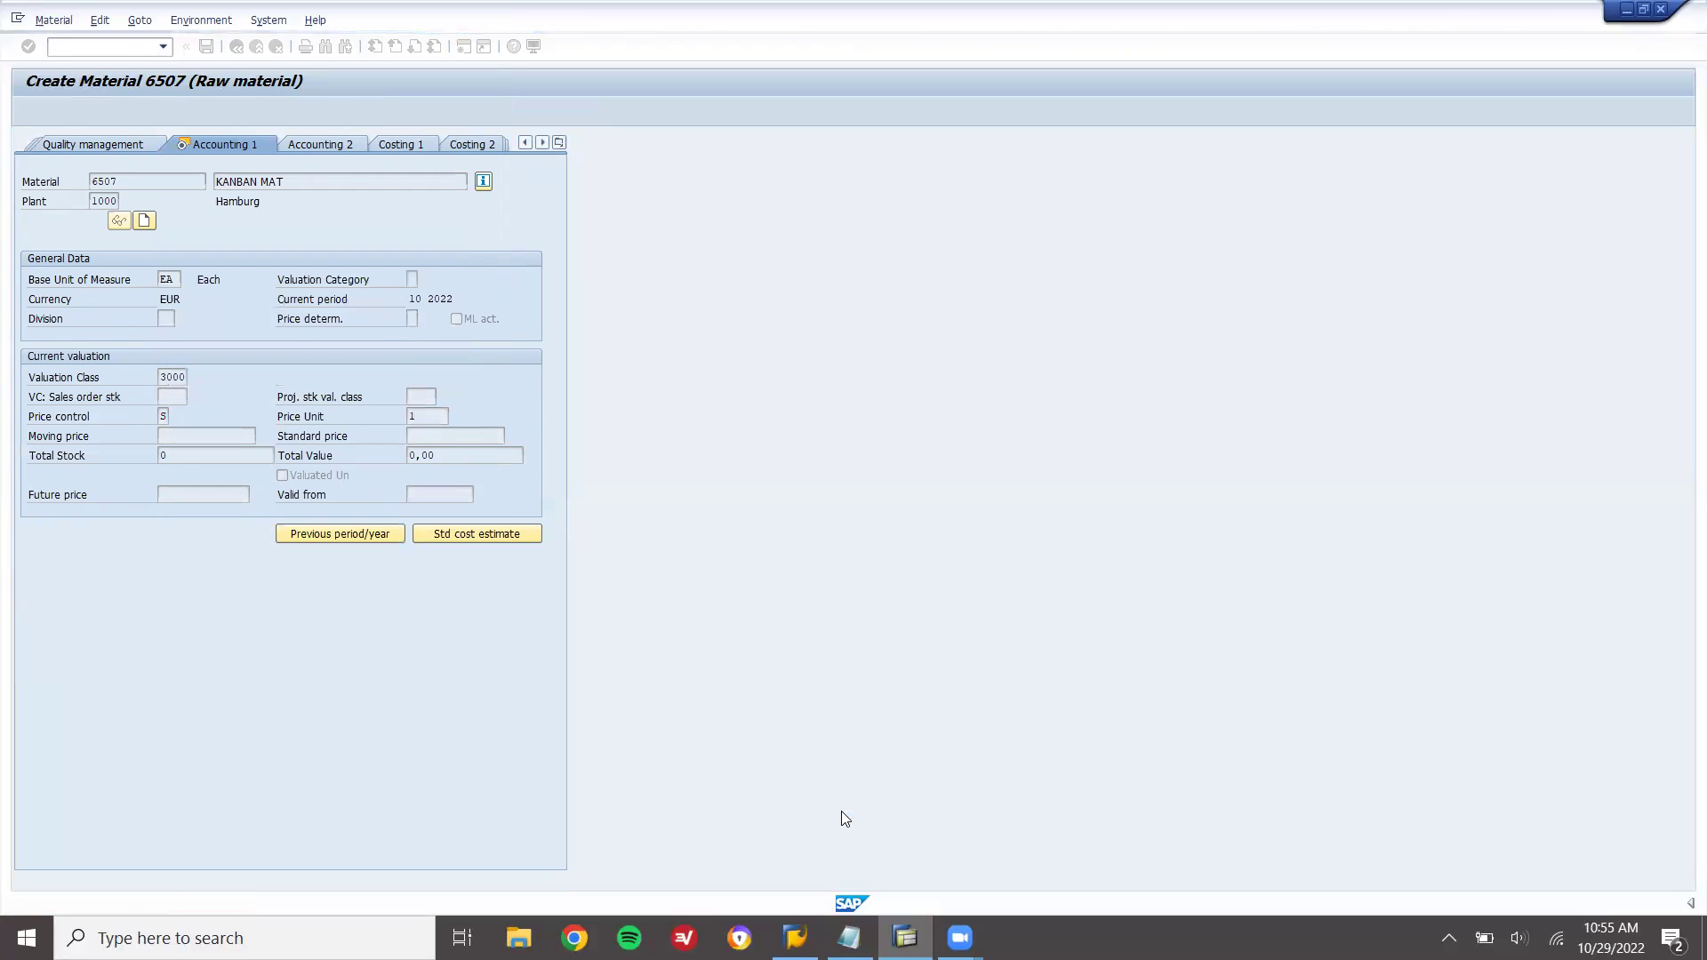
Enter a 1-day planned delivery time and scheduling margin key 000, continuing to the save prompt
{"action": "type", "text": "1"}
{"action": "key", "text": "Return"}
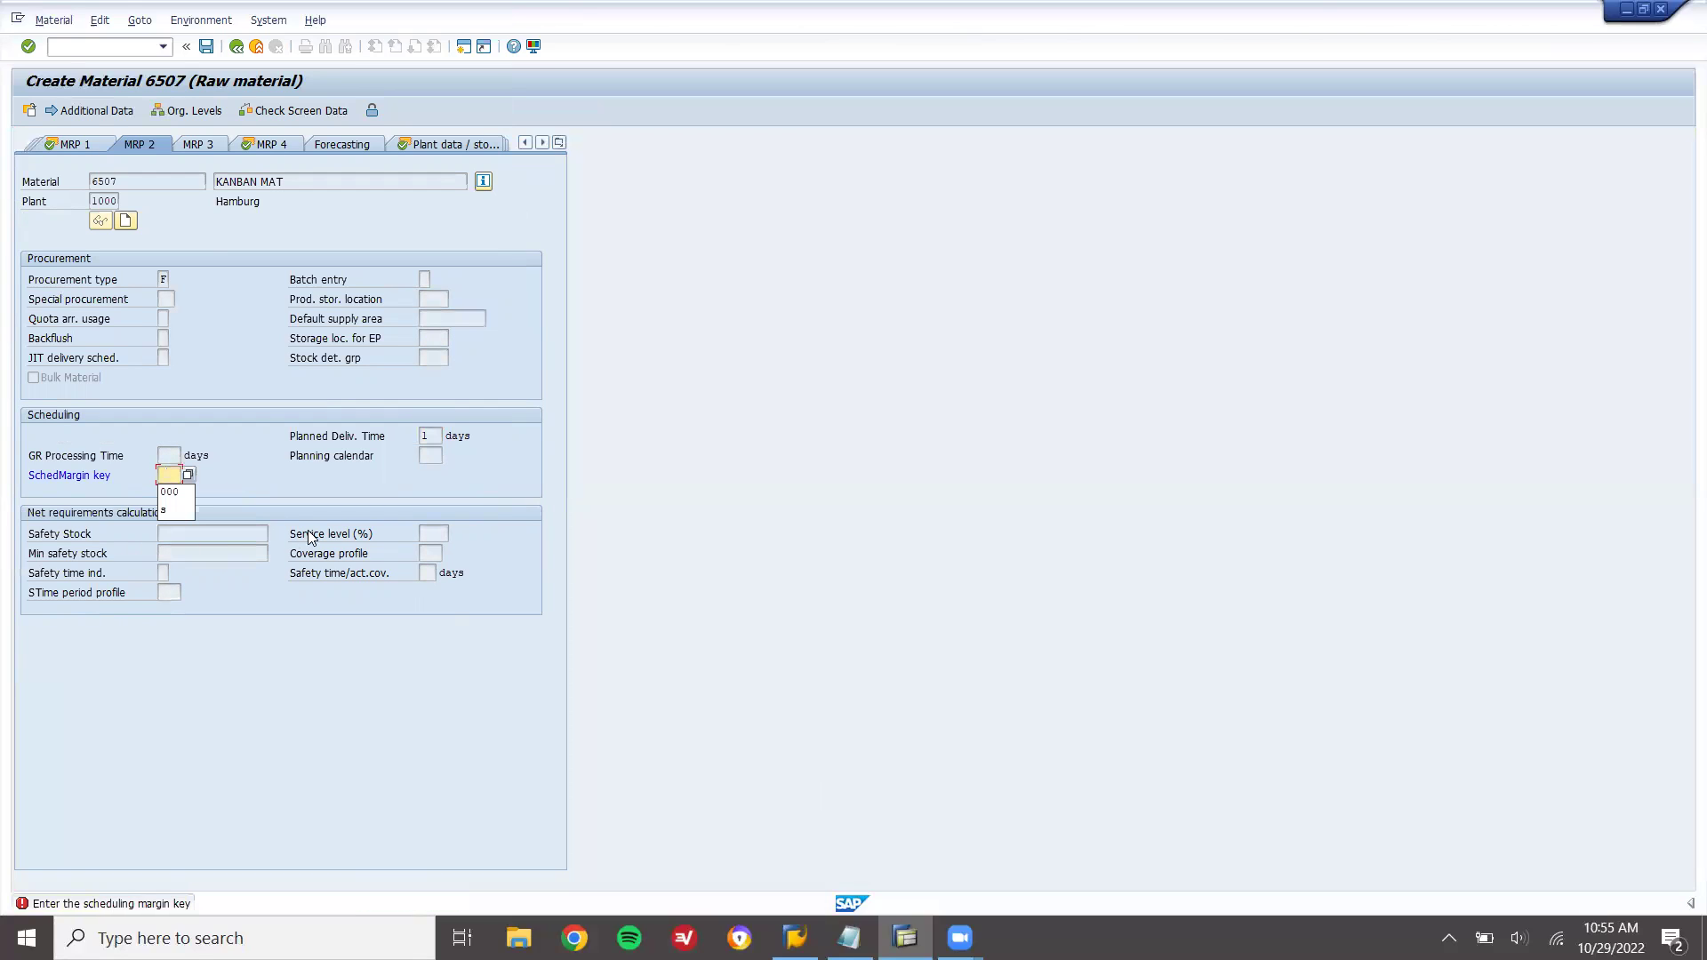
{"action": "left_click", "coordinate": [185, 476]}
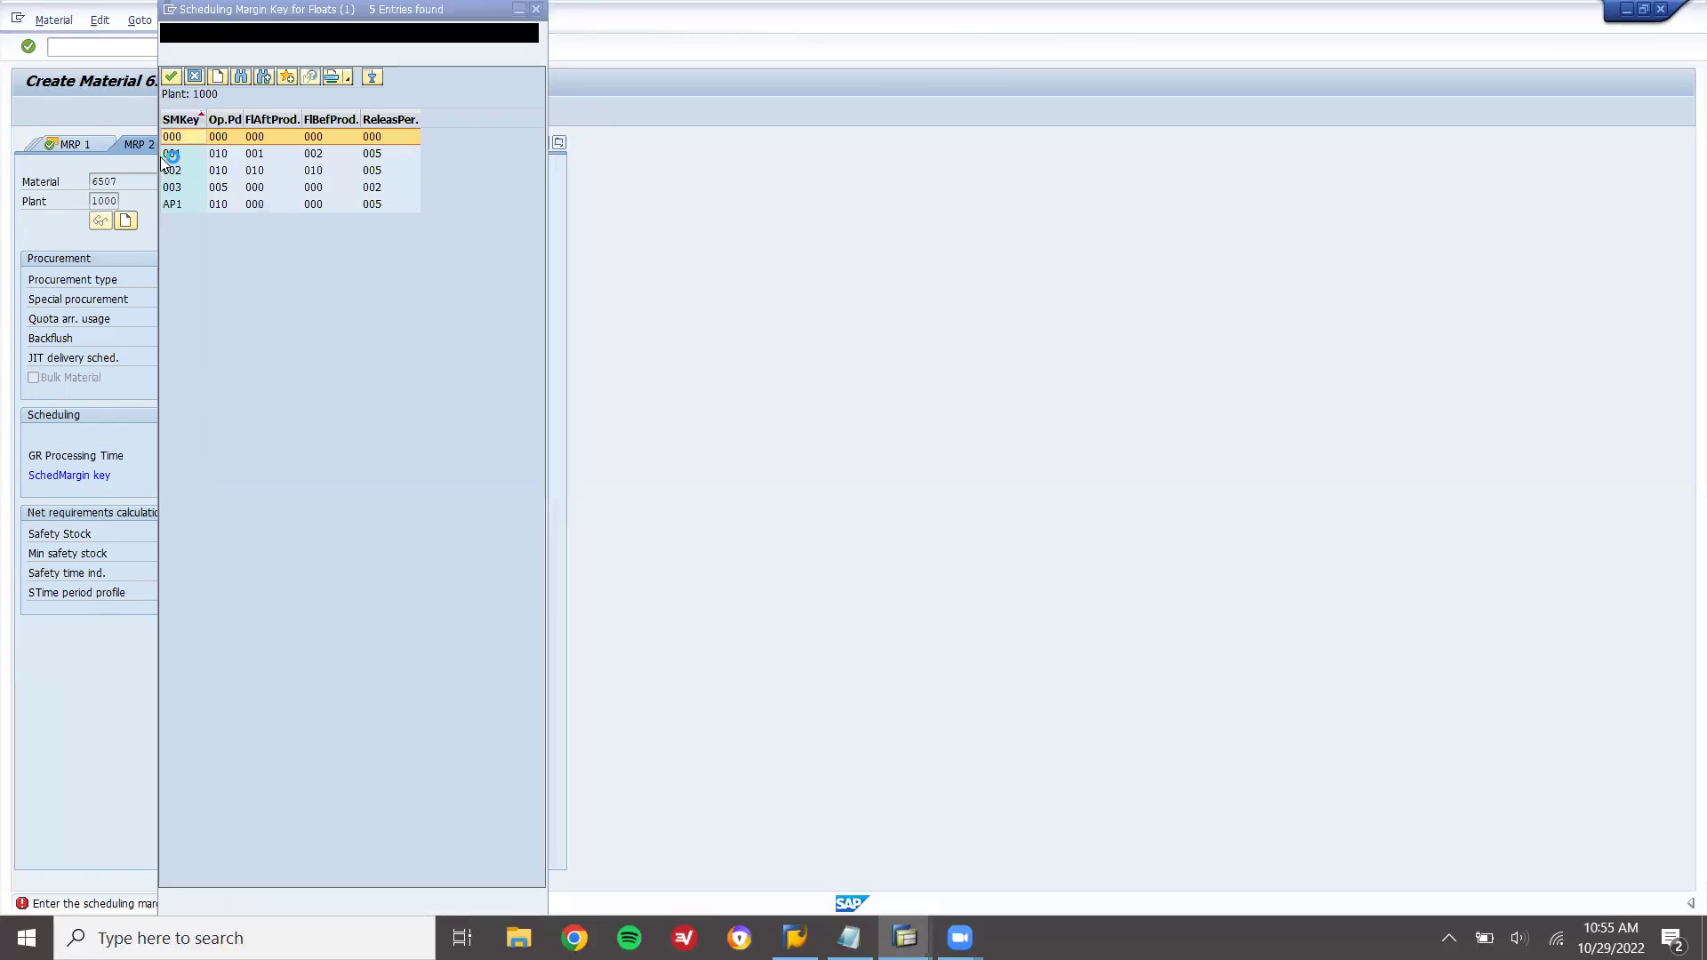
{"action": "double_click", "coordinate": [177, 137]}
{"action": "key", "text": "Return"}
{"action": "key", "text": "Return"}
{"action": "key", "text": "Return"}
{"action": "key", "text": "Return"}
{"action": "key", "text": "Return"}
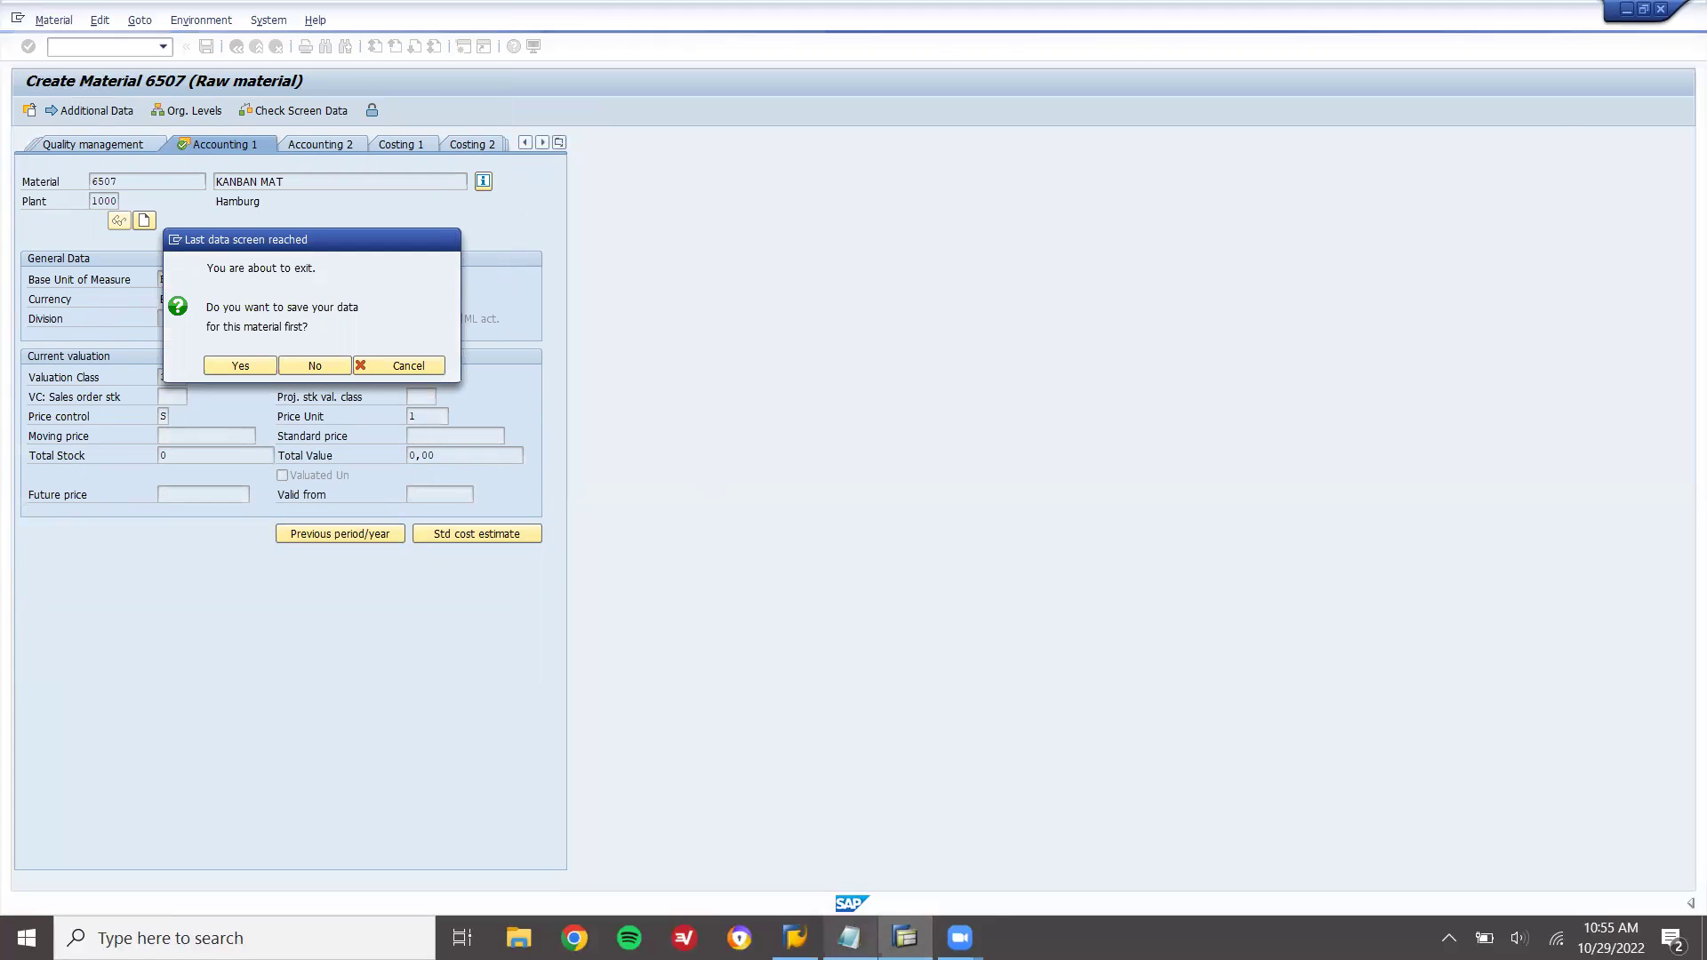
Note material number 6507 in the Notepad KANBAN file, then return to SAP
{"action": "left_click", "coordinate": [849, 938]}
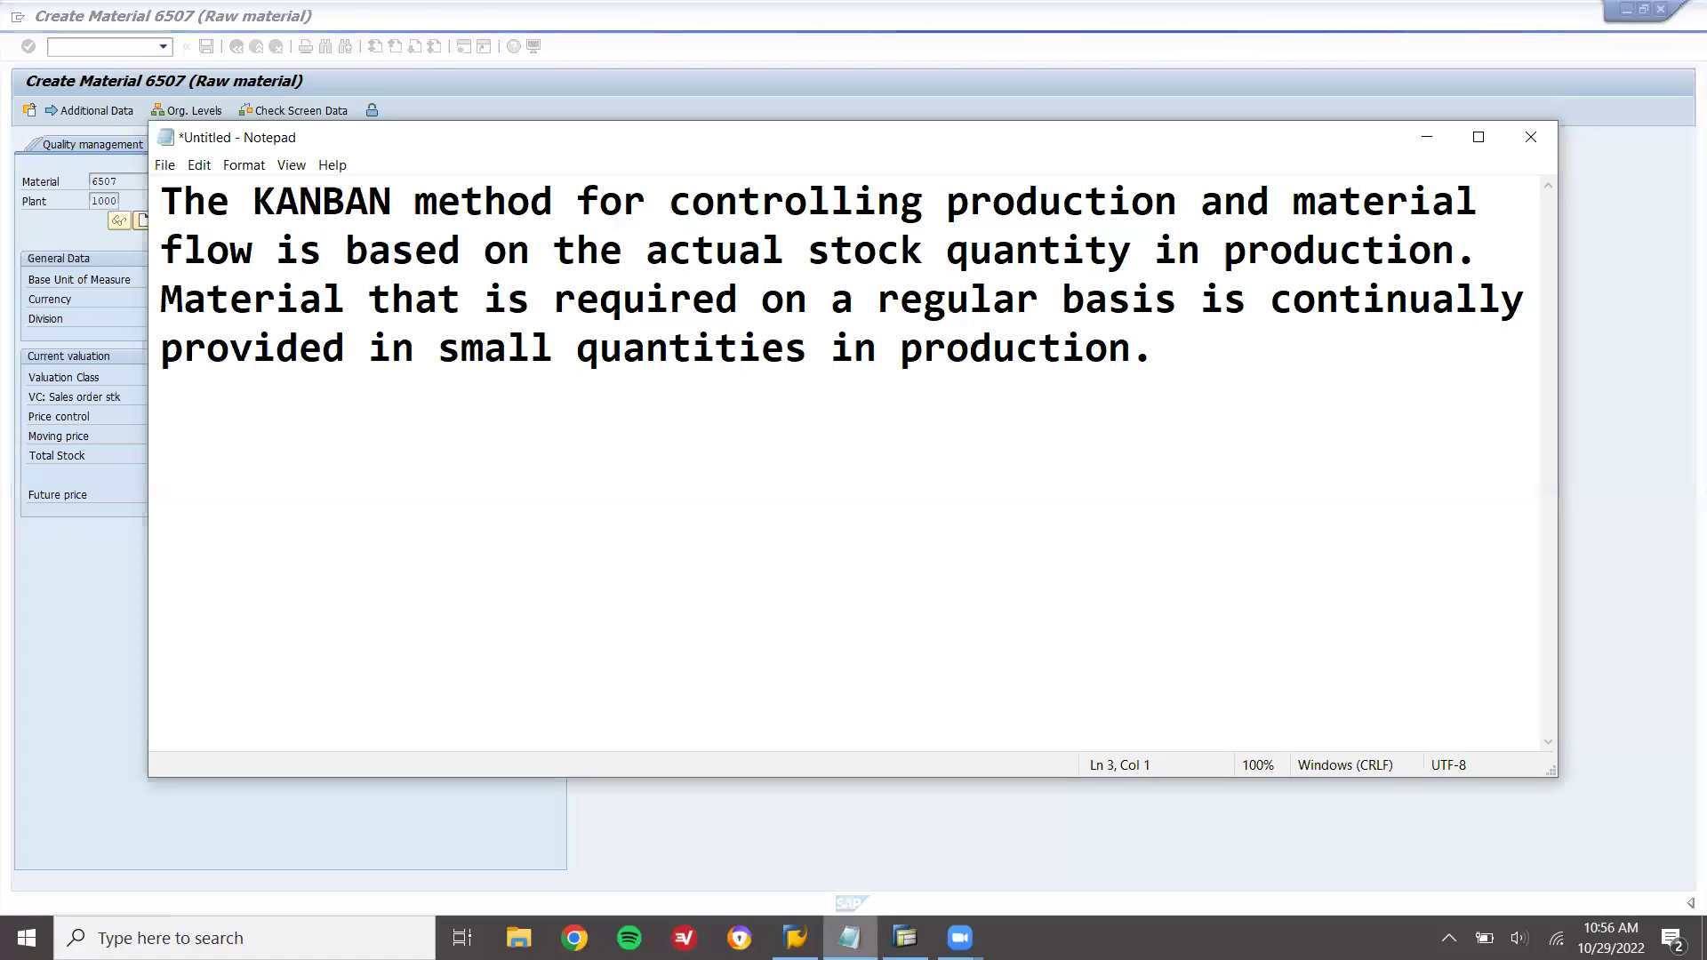
{"action": "type", "text": "6507"}
{"action": "key", "text": "Return"}
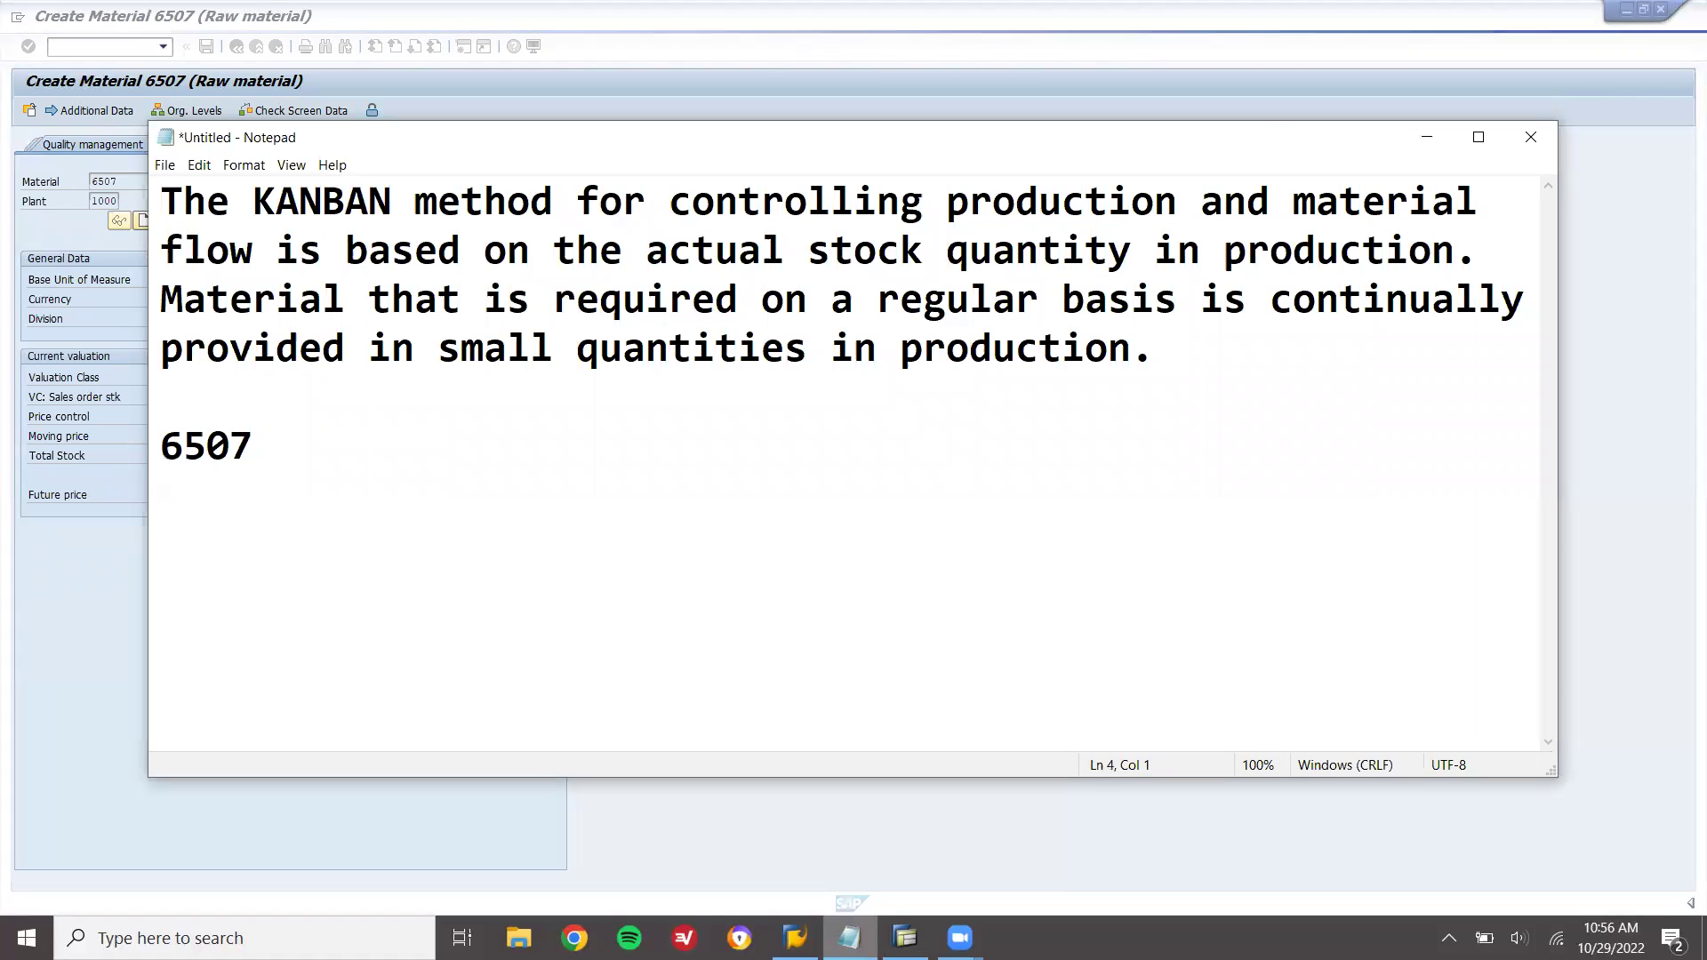
{"action": "left_click", "coordinate": [55, 619]}
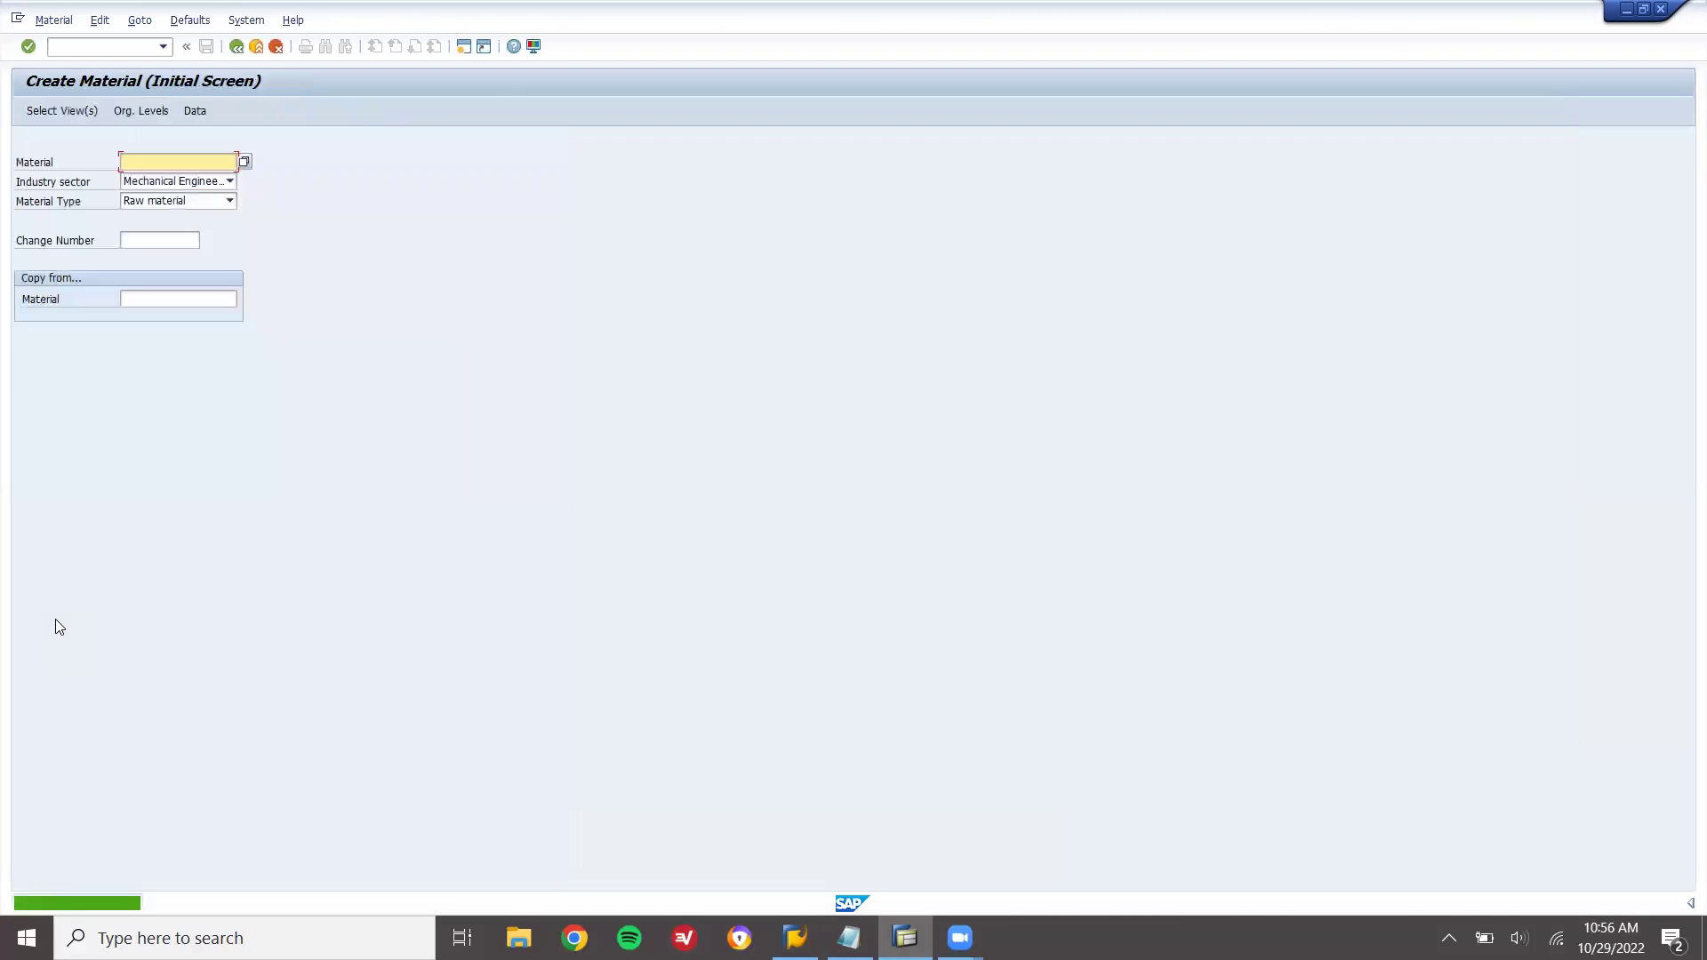
Reopen material 6507 in MM02 for plant 1000, storage location 0001
{"action": "key", "text": "F3"}
{"action": "type", "text": "M"}
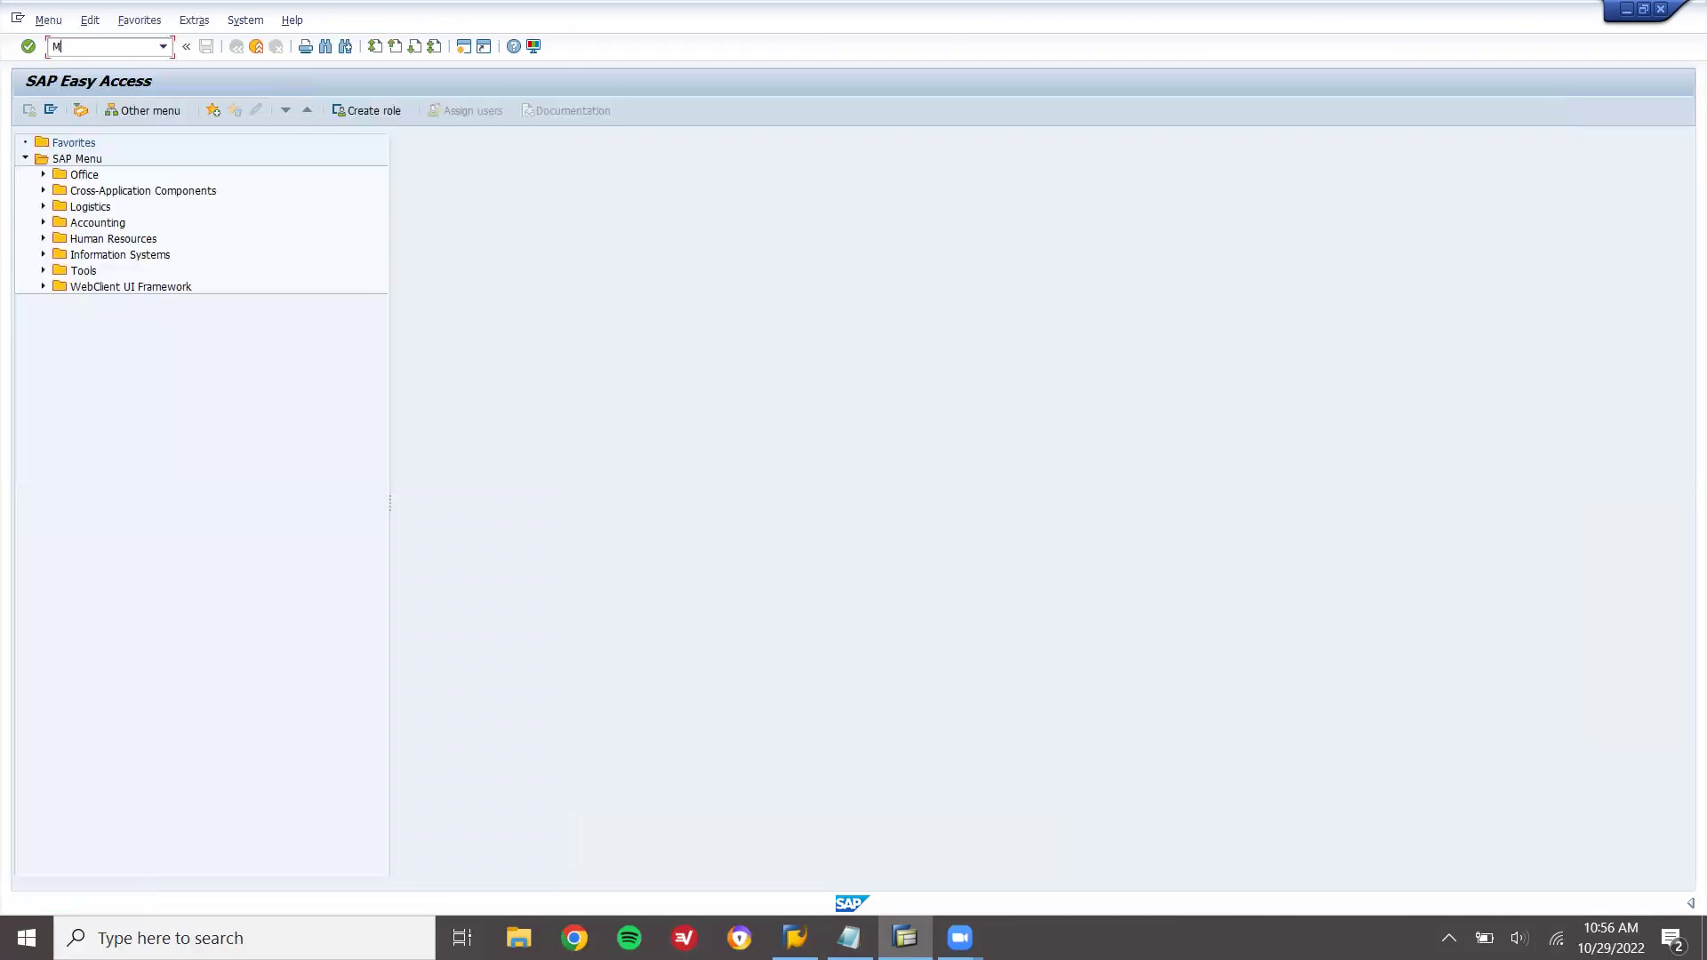
{"action": "type", "text": "M02"}
{"action": "key", "text": "Return"}
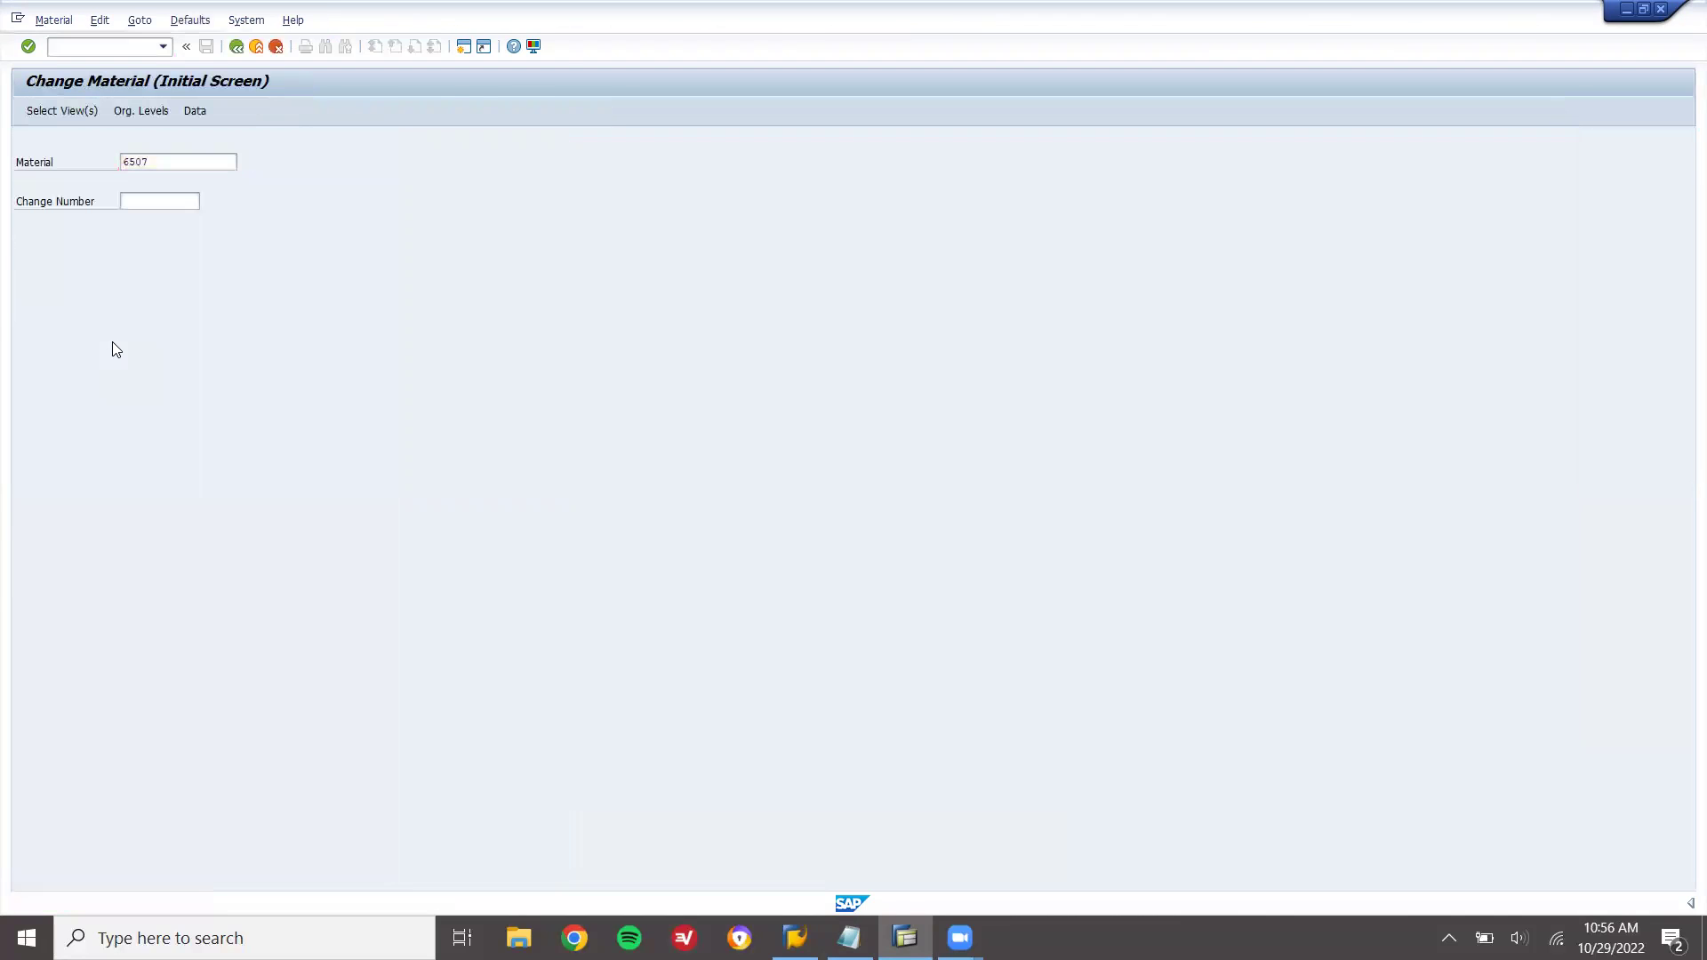
{"action": "key", "text": "Return"}
{"action": "key", "text": "Return"}
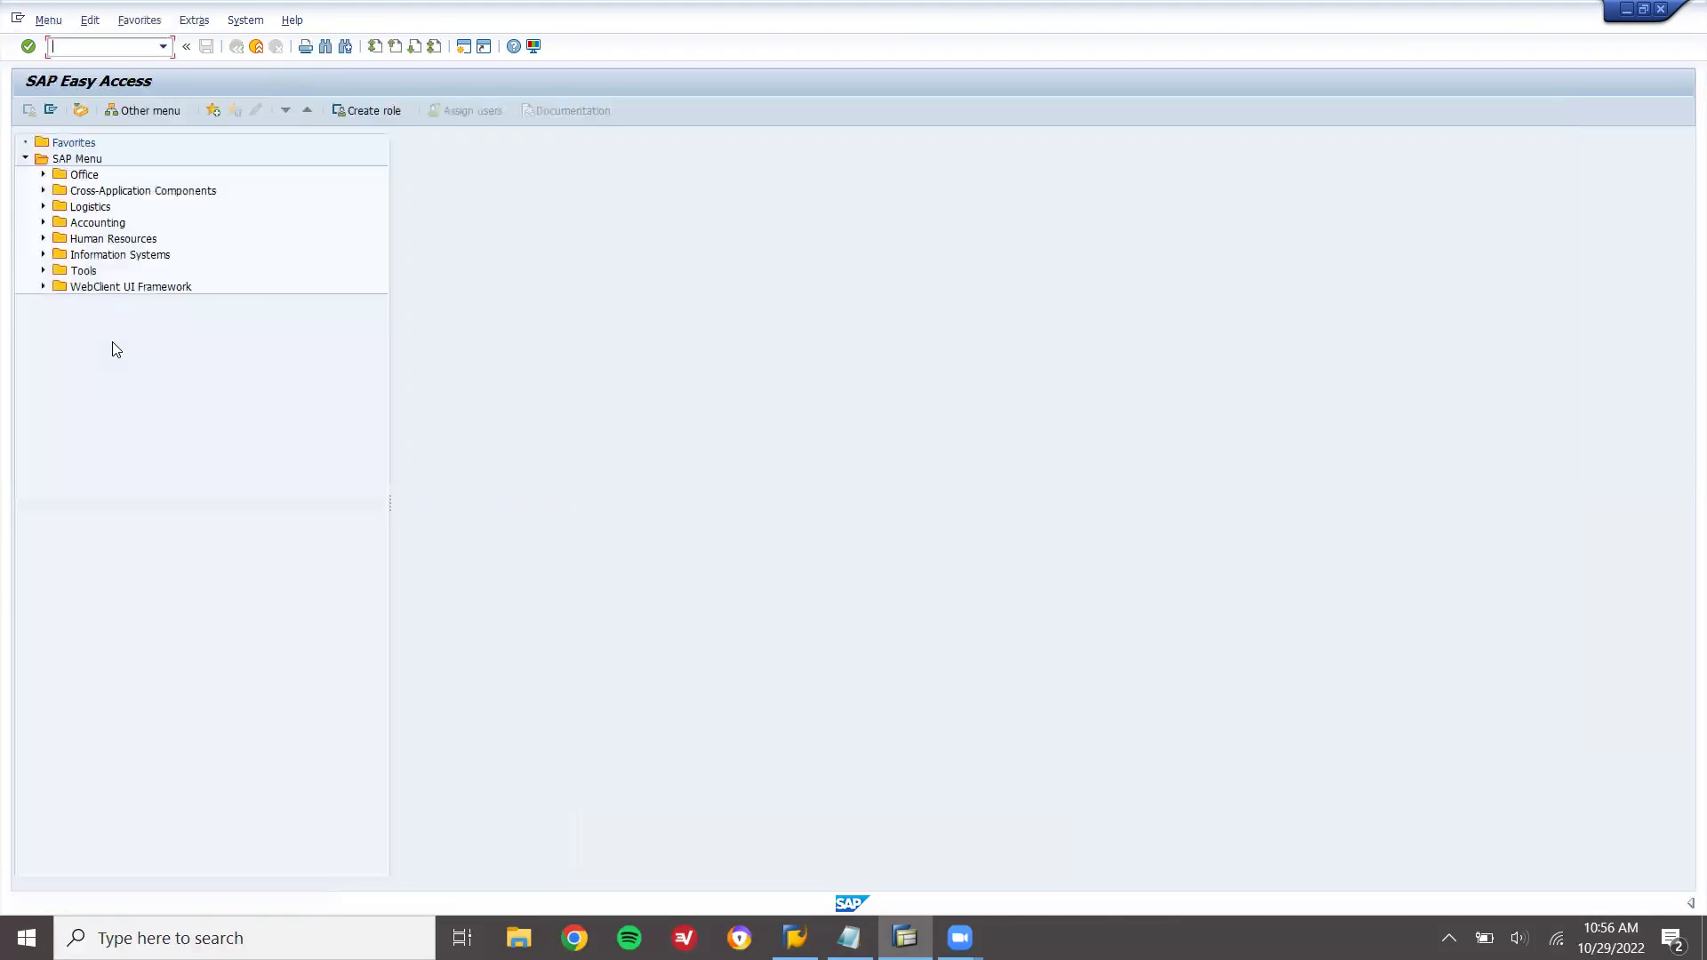
{"action": "type", "text": "mm02"}
{"action": "key", "text": "Return"}
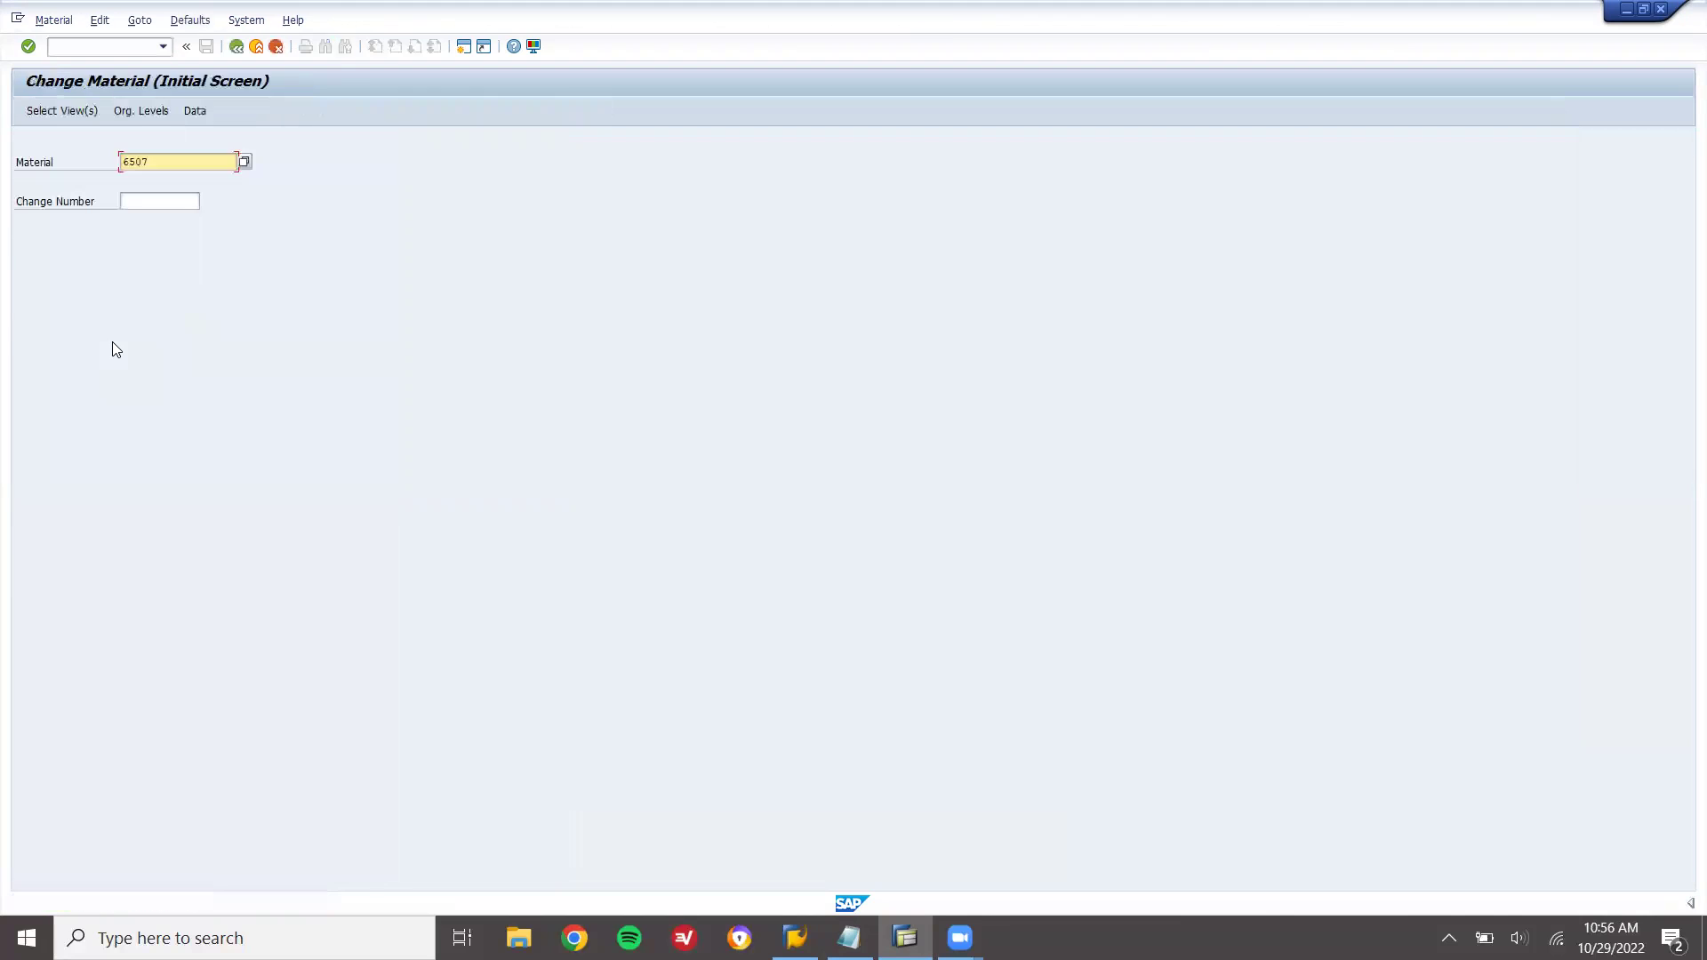
{"action": "key", "text": "Return"}
{"action": "key", "text": "Return"}
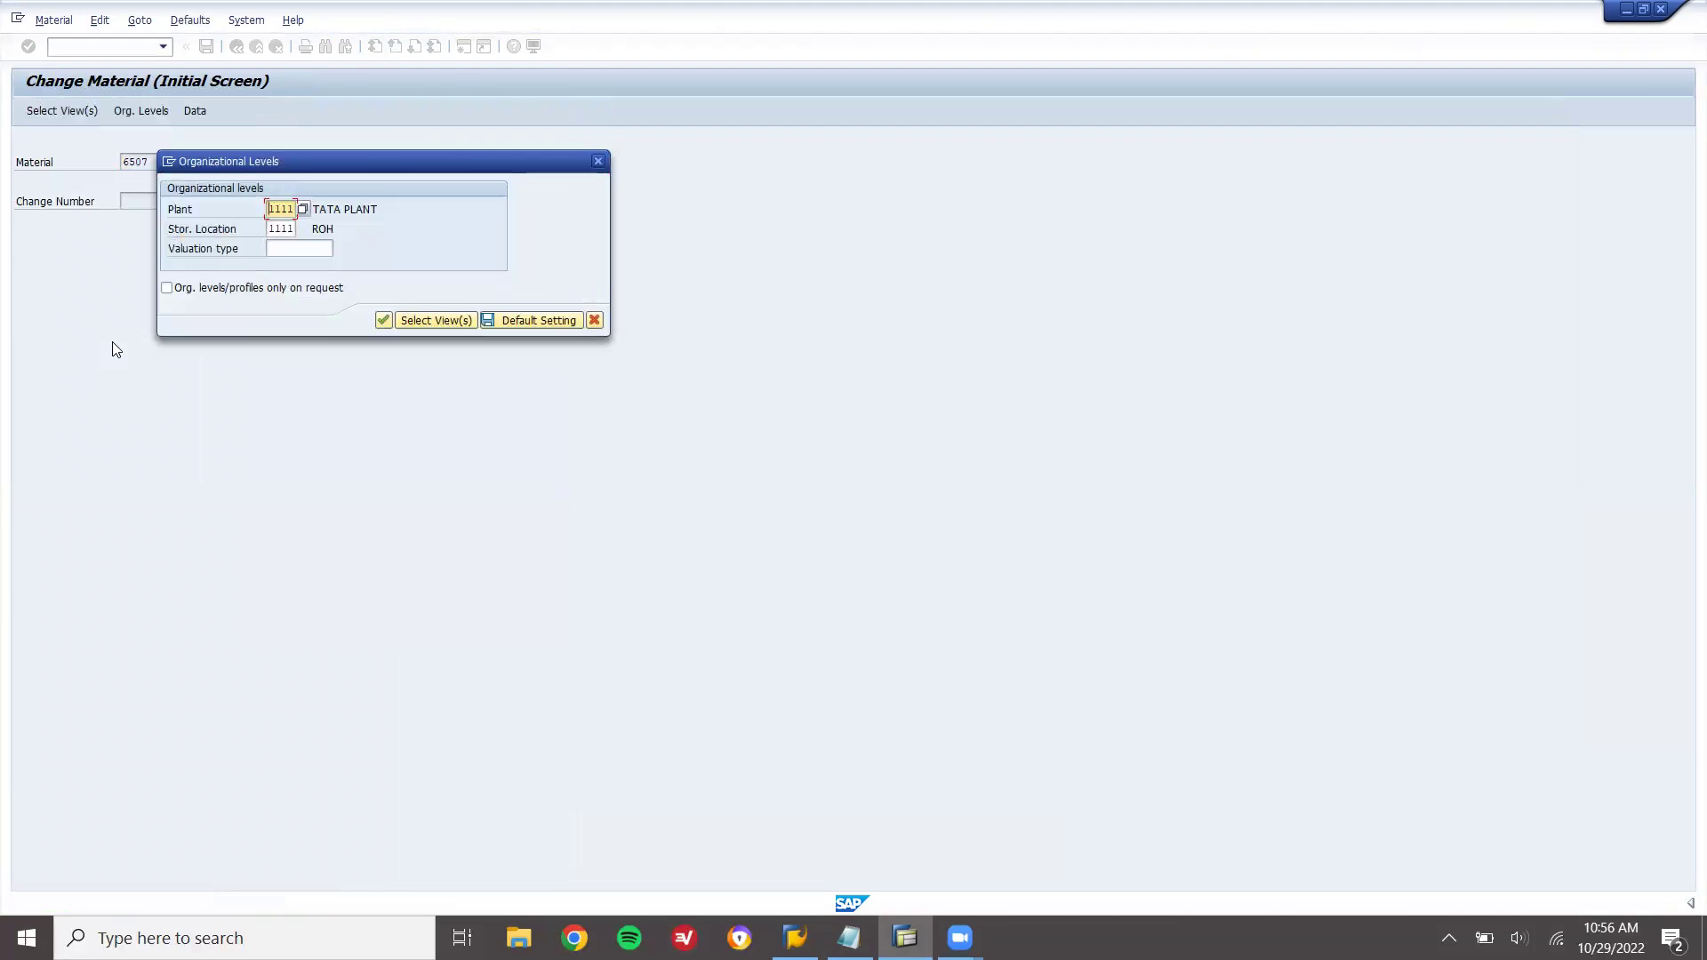
{"action": "key", "text": "Return"}
{"action": "key", "text": "Return"}
{"action": "type", "text": "000"}
{"action": "key", "text": "Tab"}
{"action": "key", "text": "BackSpace"}
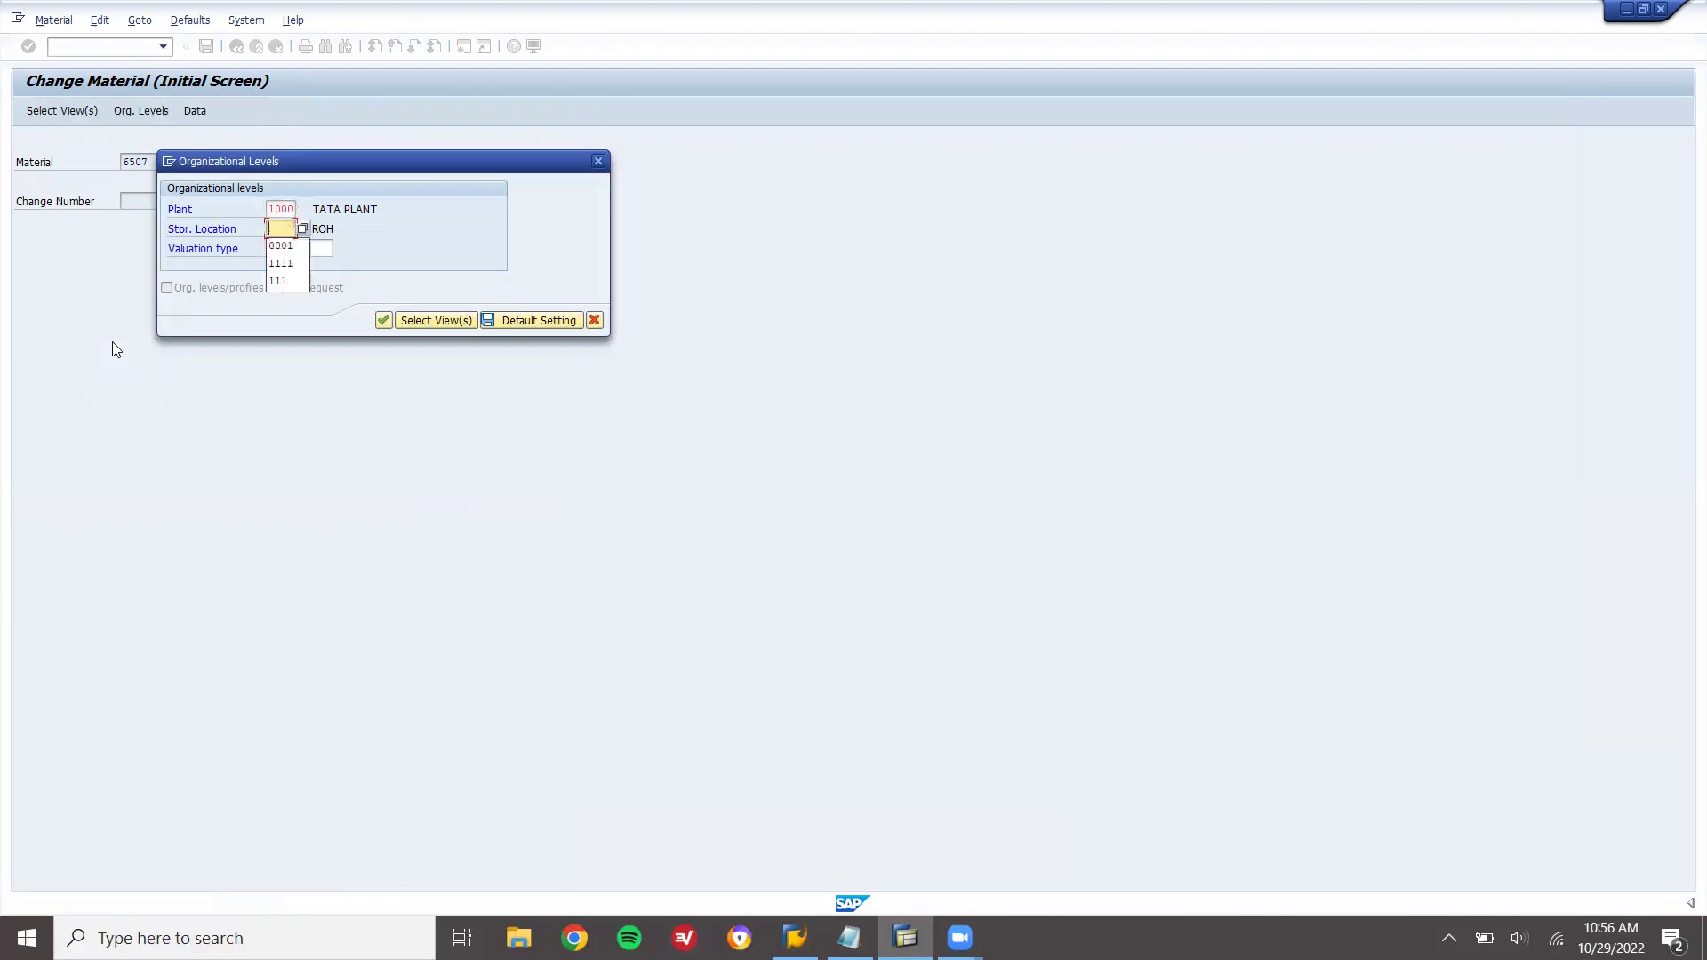
{"action": "key", "text": "Down"}
{"action": "key", "text": "Return"}
{"action": "key", "text": "Return"}
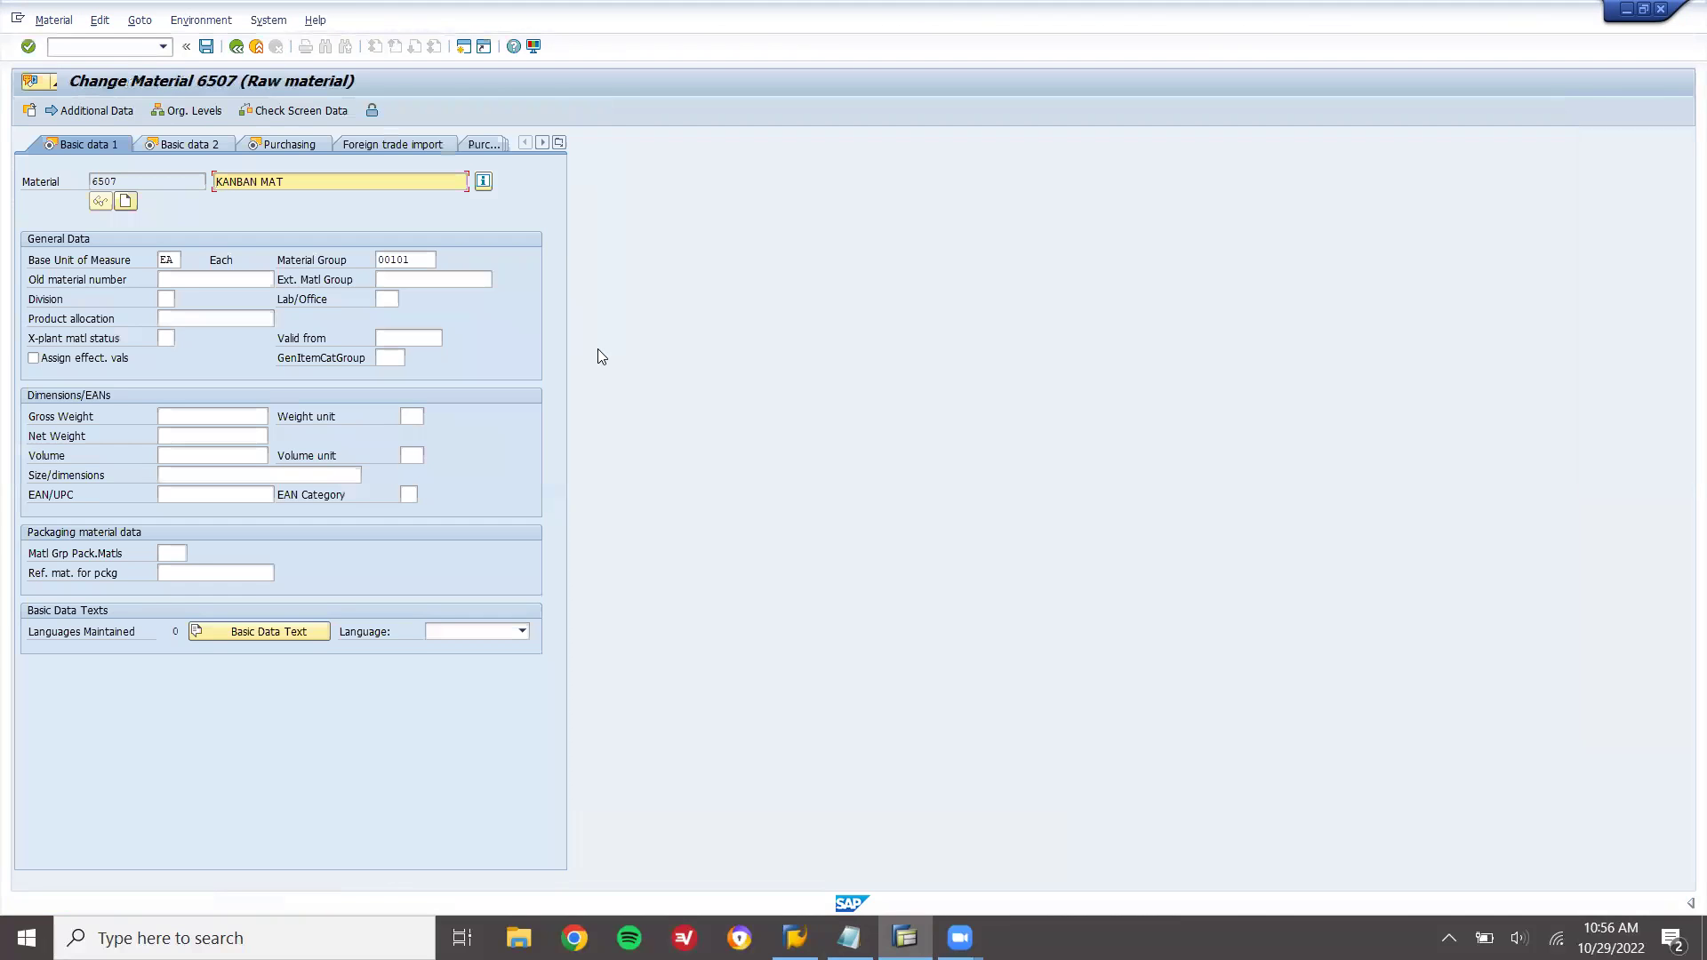
Set SLoc MRP indicator 1 on the MRP 4 view and save the material
{"action": "left_click", "coordinate": [559, 143]}
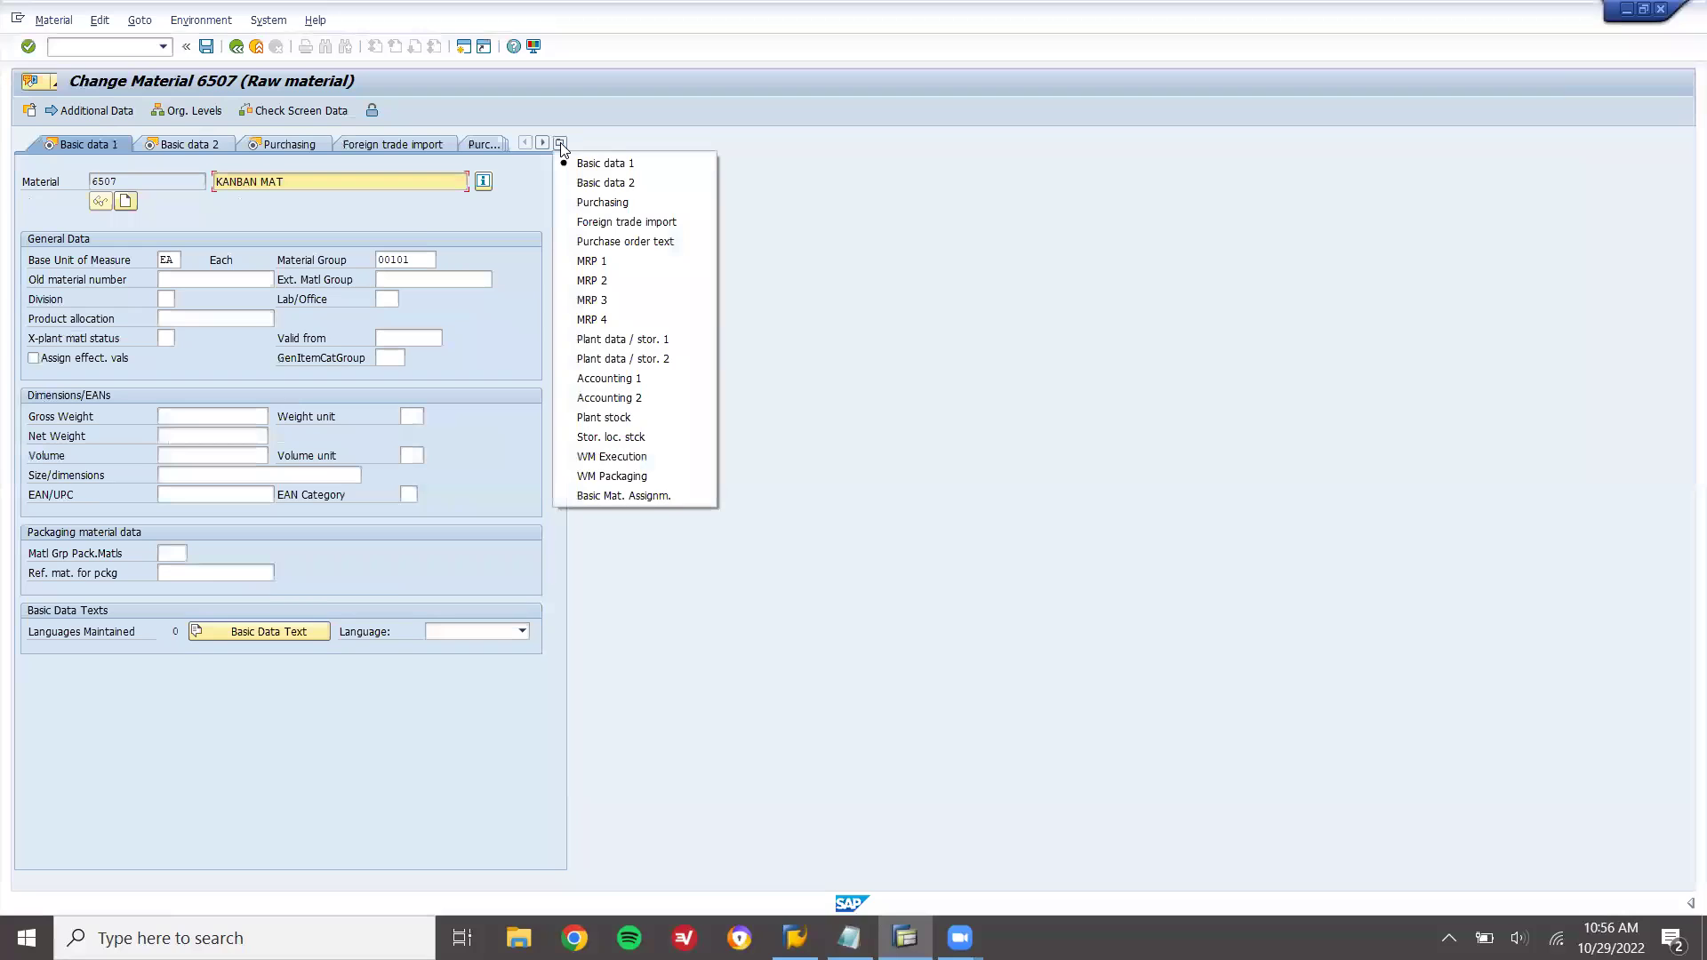
{"action": "left_click", "coordinate": [628, 318]}
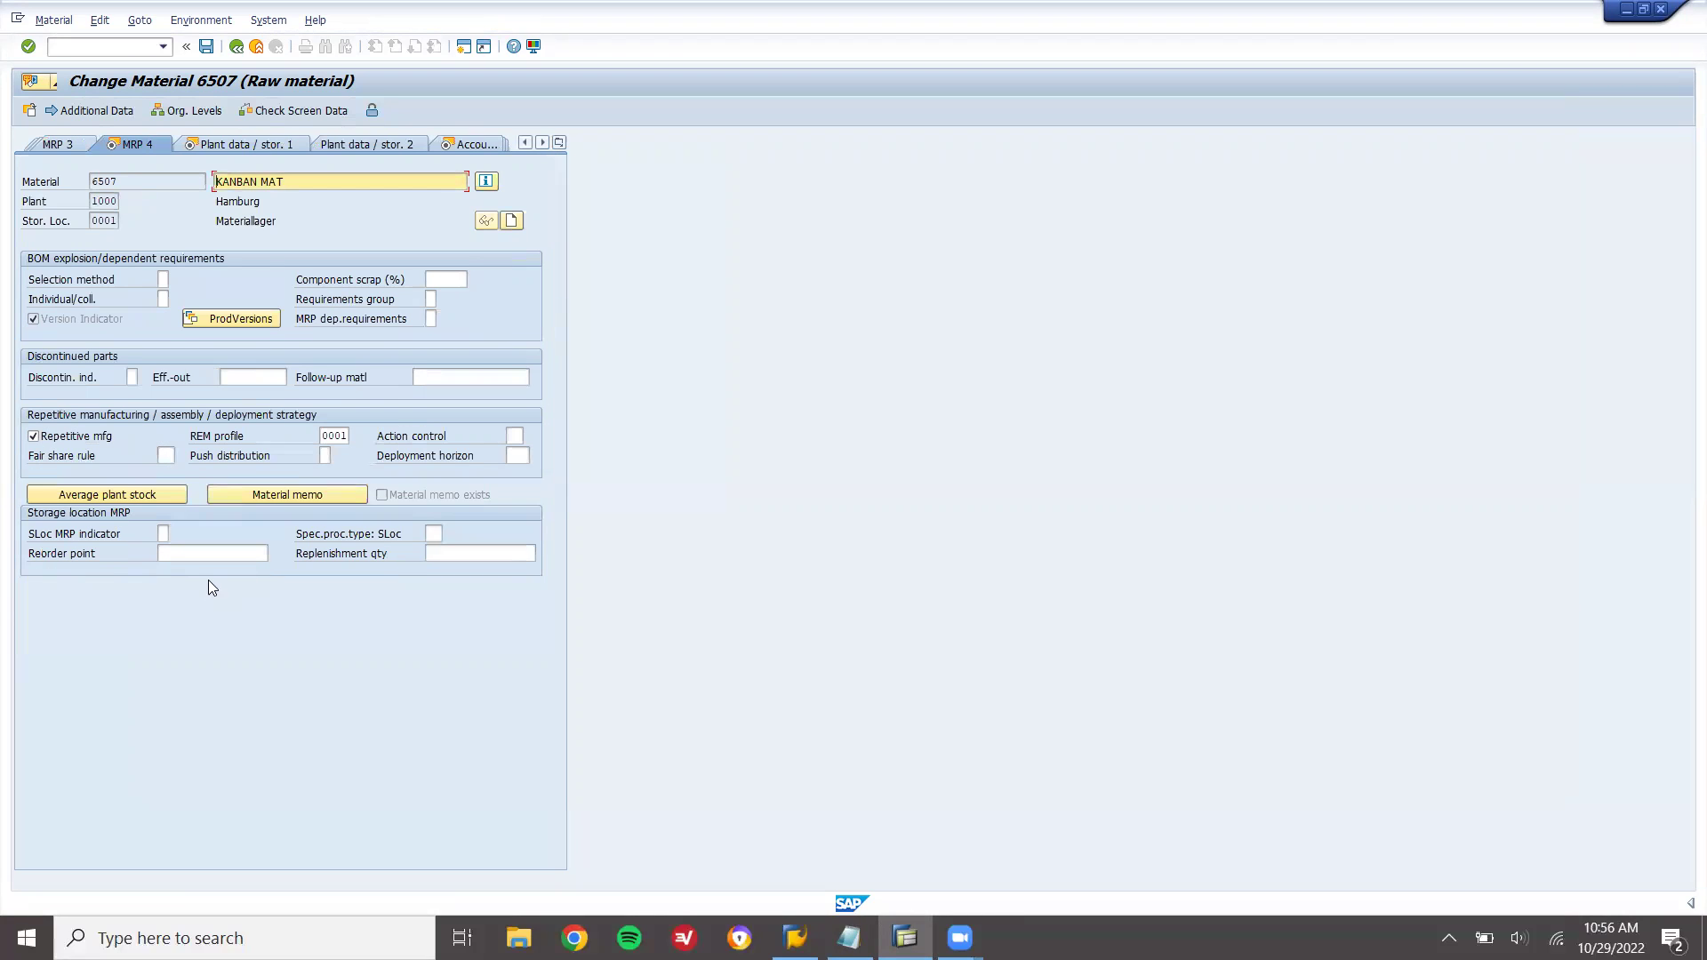
{"action": "left_click", "coordinate": [163, 535]}
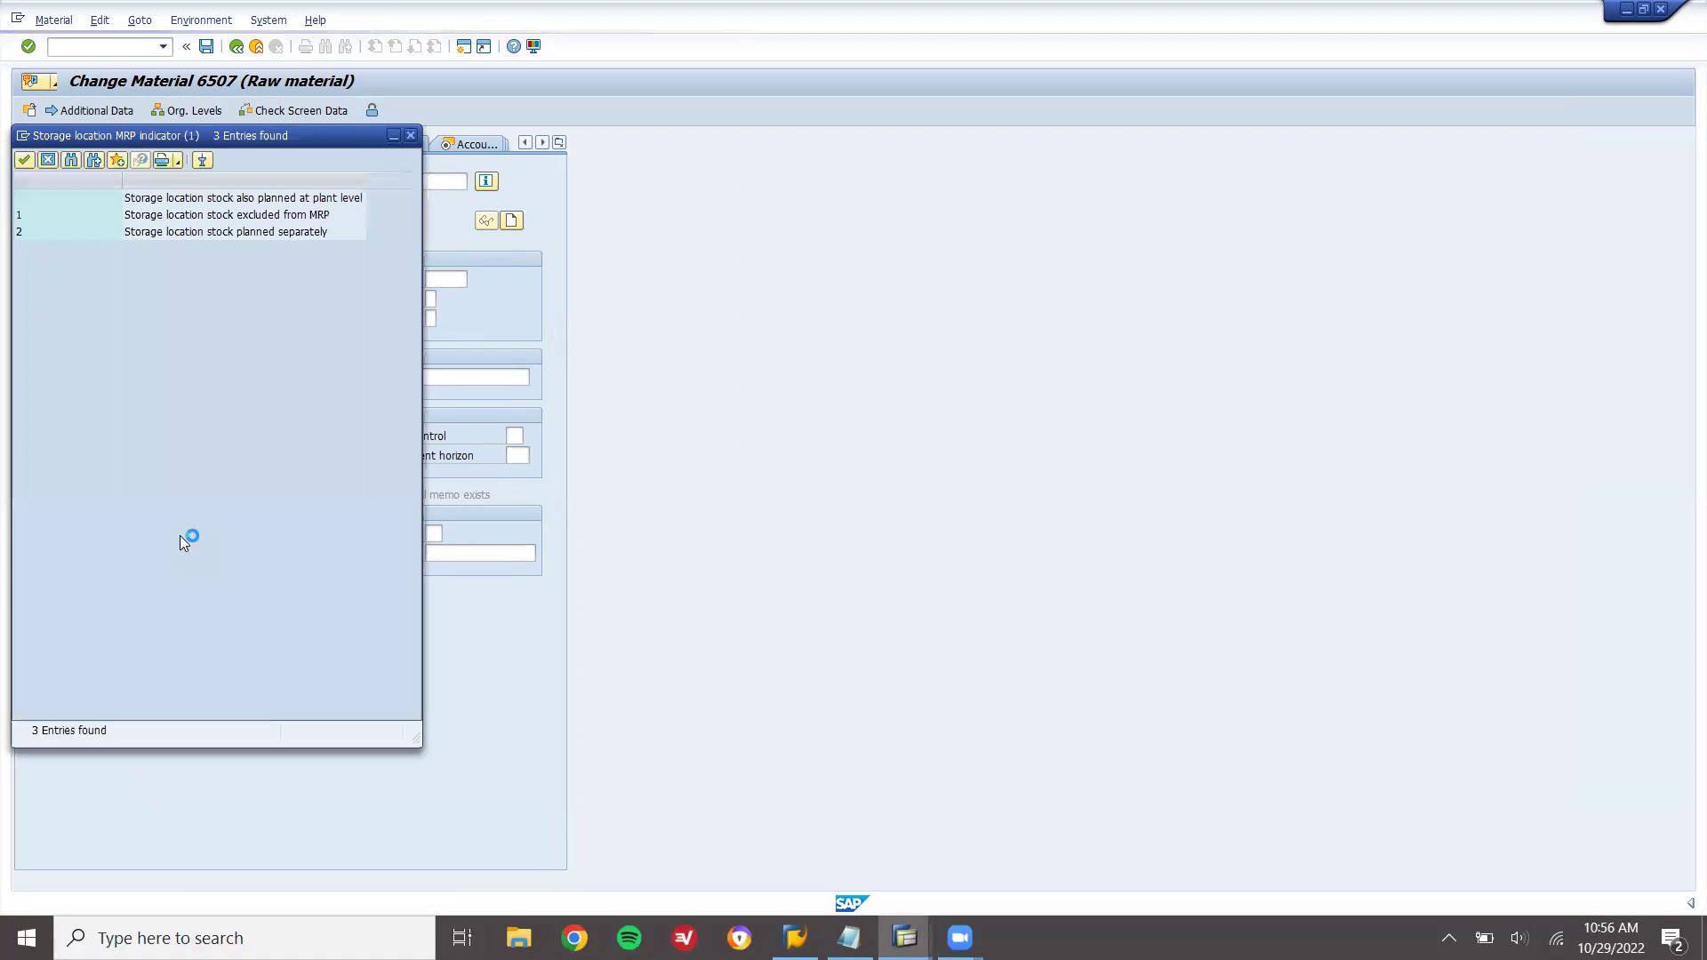
{"action": "double_click", "coordinate": [176, 216]}
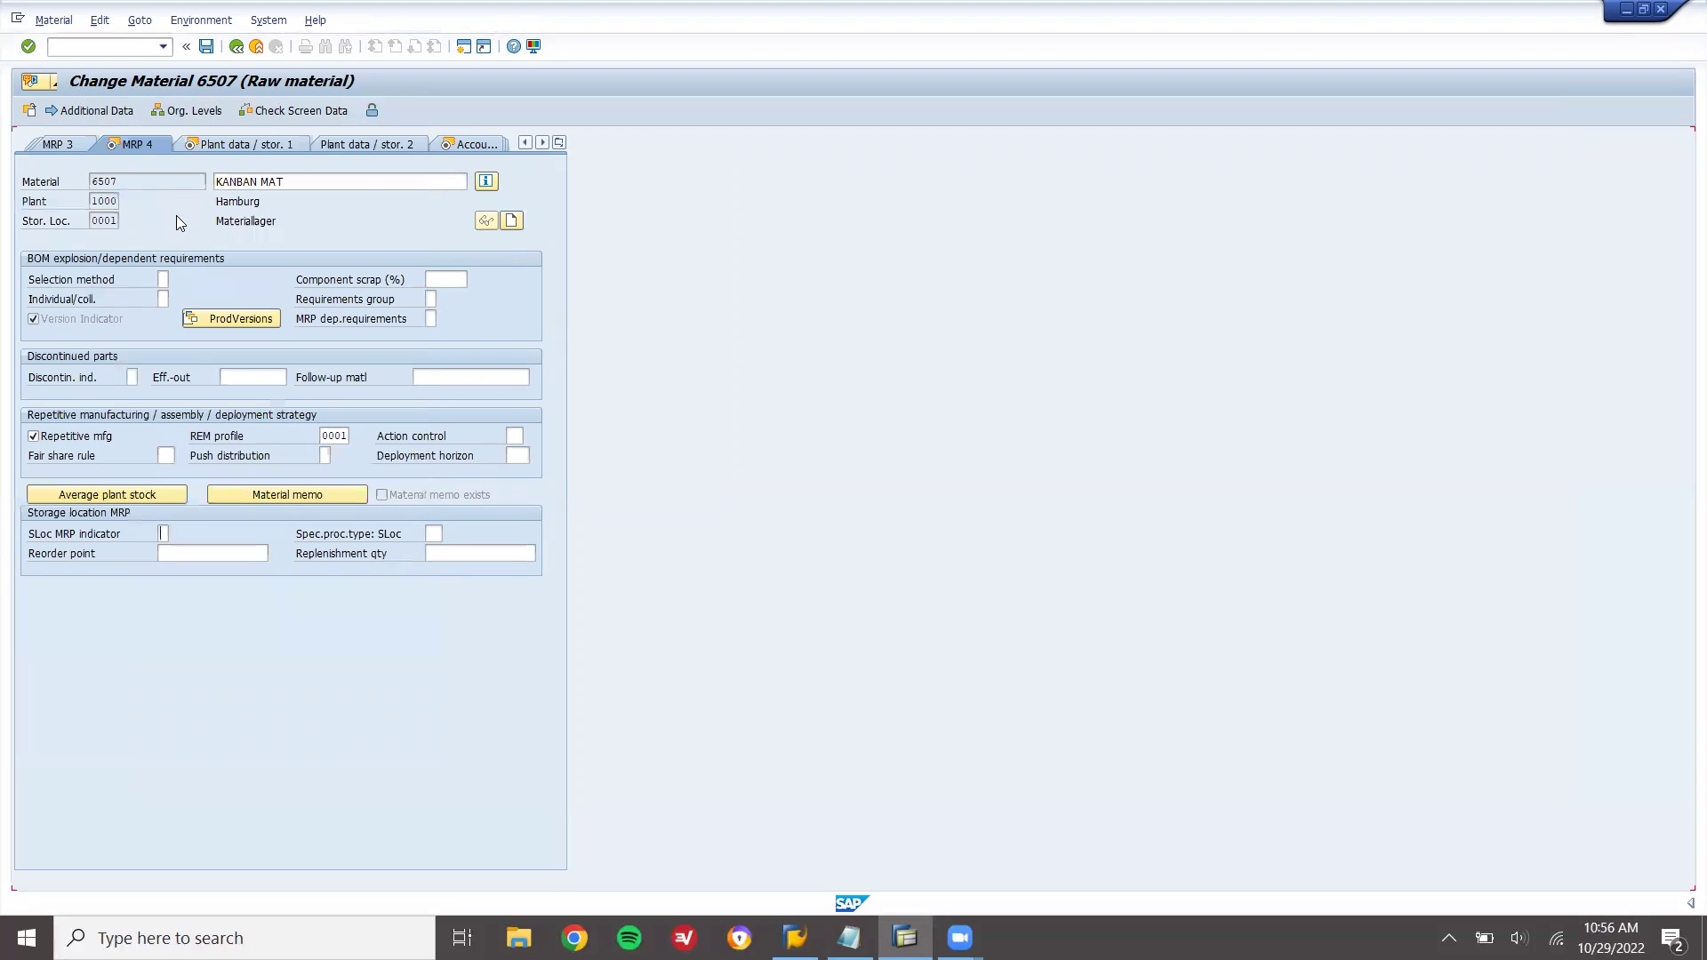
{"action": "left_click", "coordinate": [214, 53]}
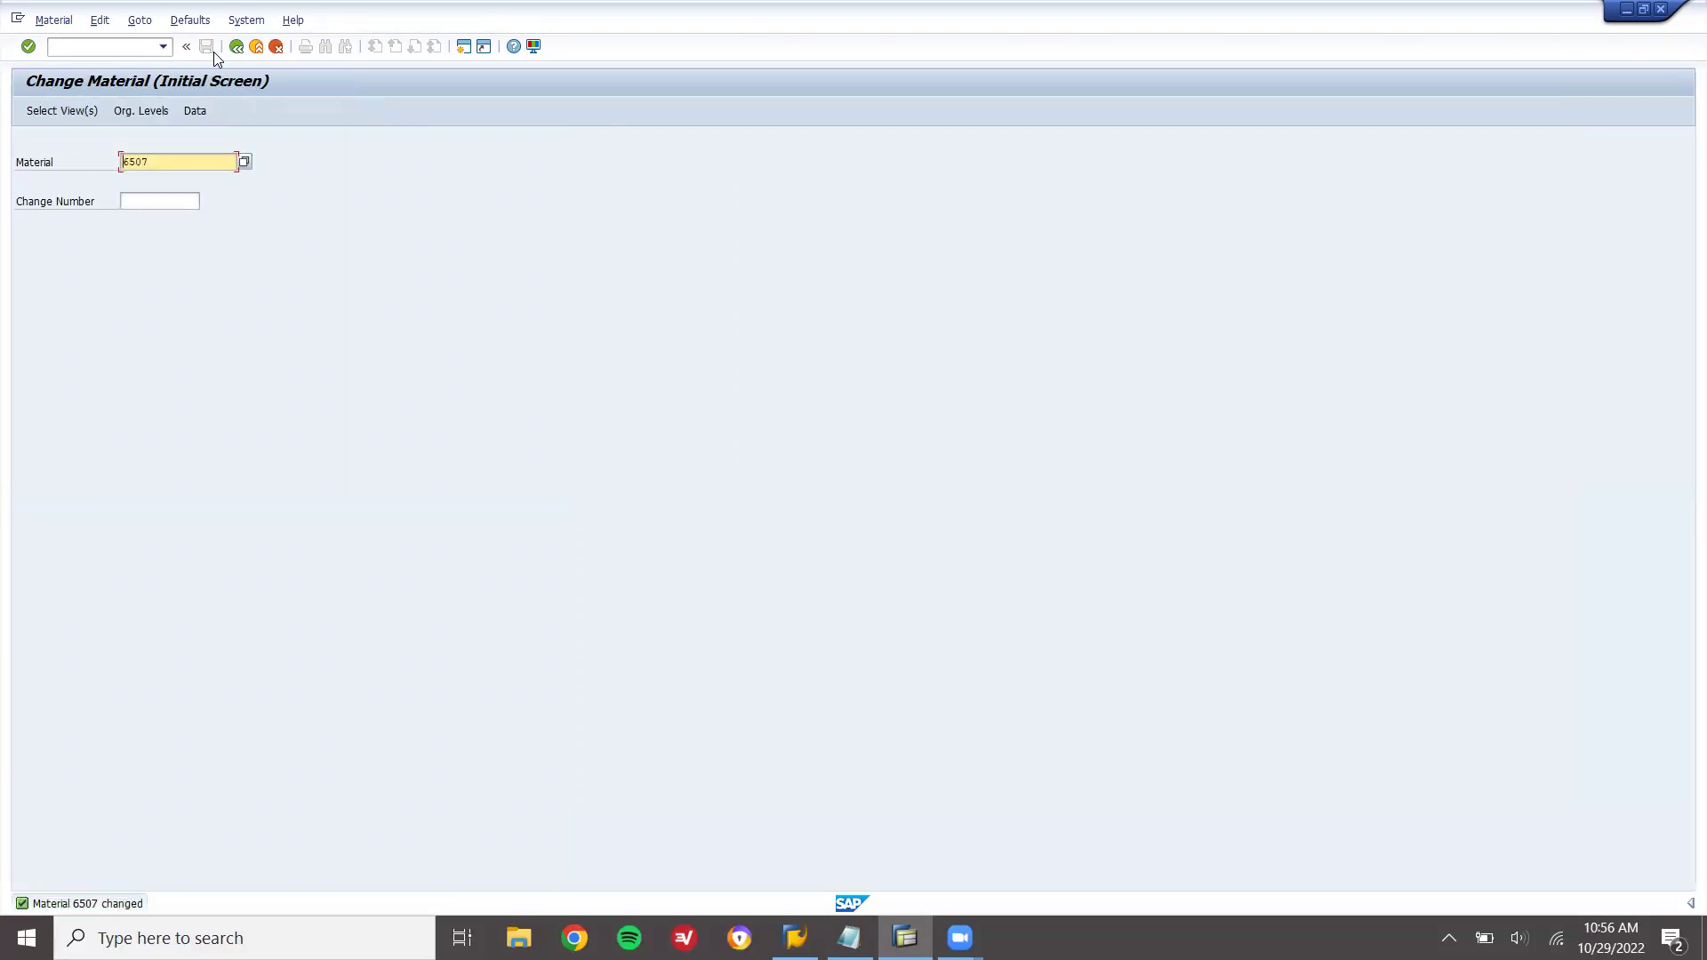
Open PK05 supply area maintenance for plant 1000
{"action": "key", "text": "F3"}
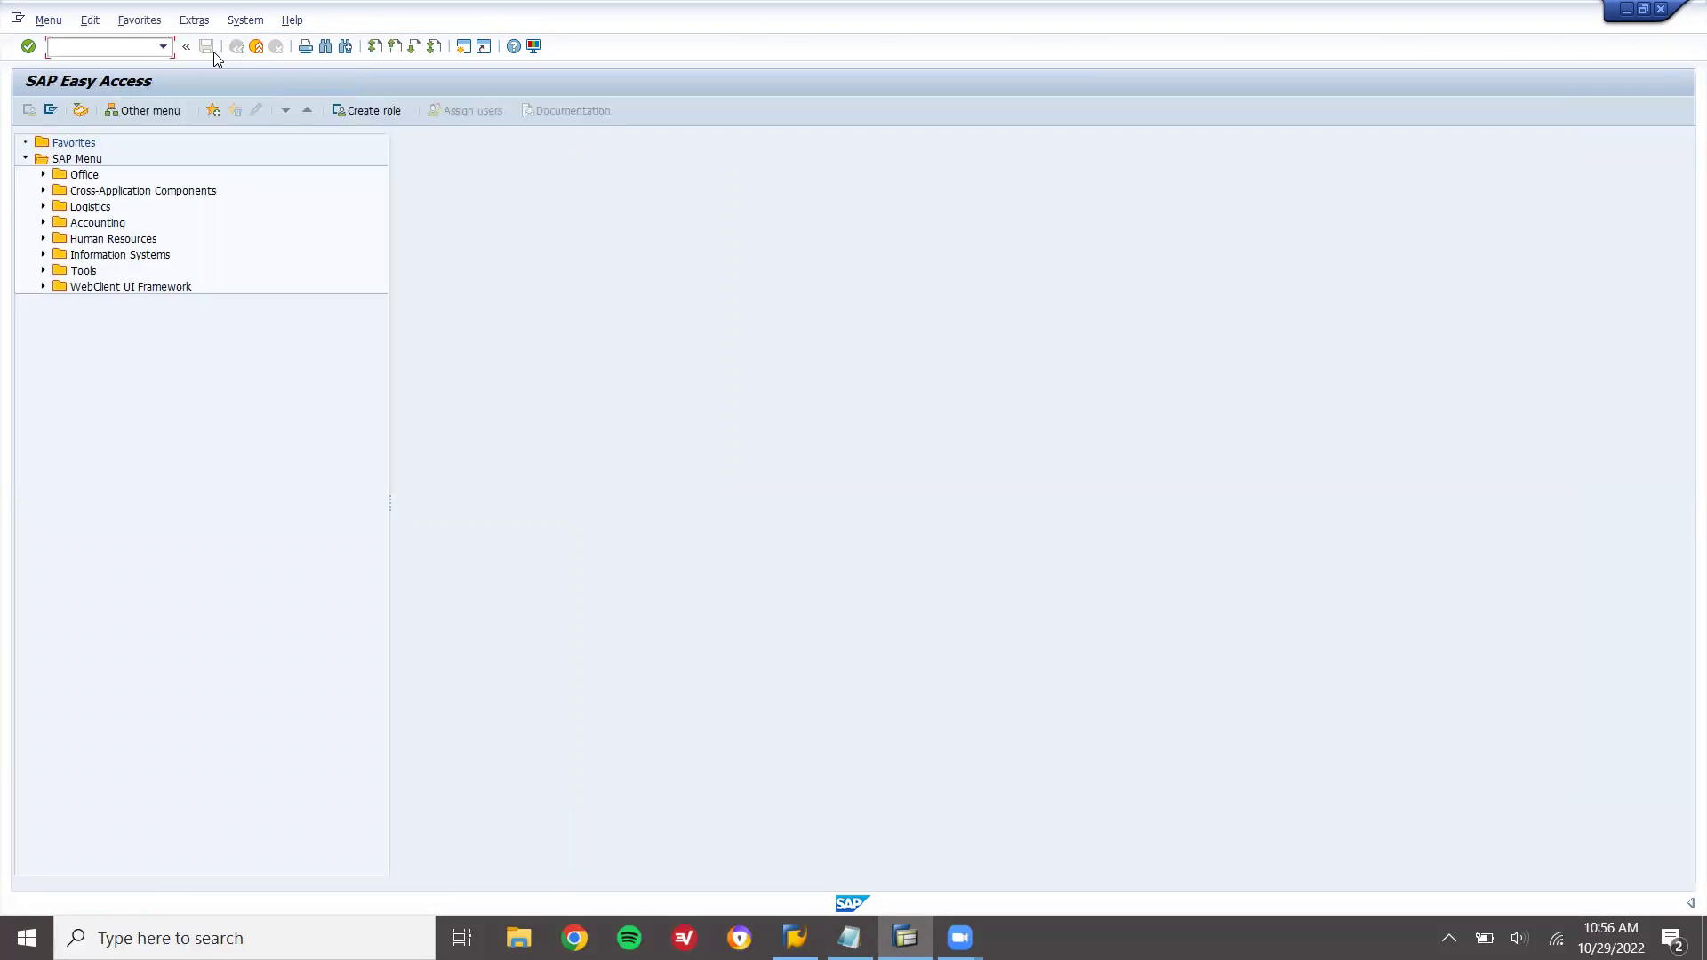
{"action": "type", "text": "PK05"}
{"action": "key", "text": "Return"}
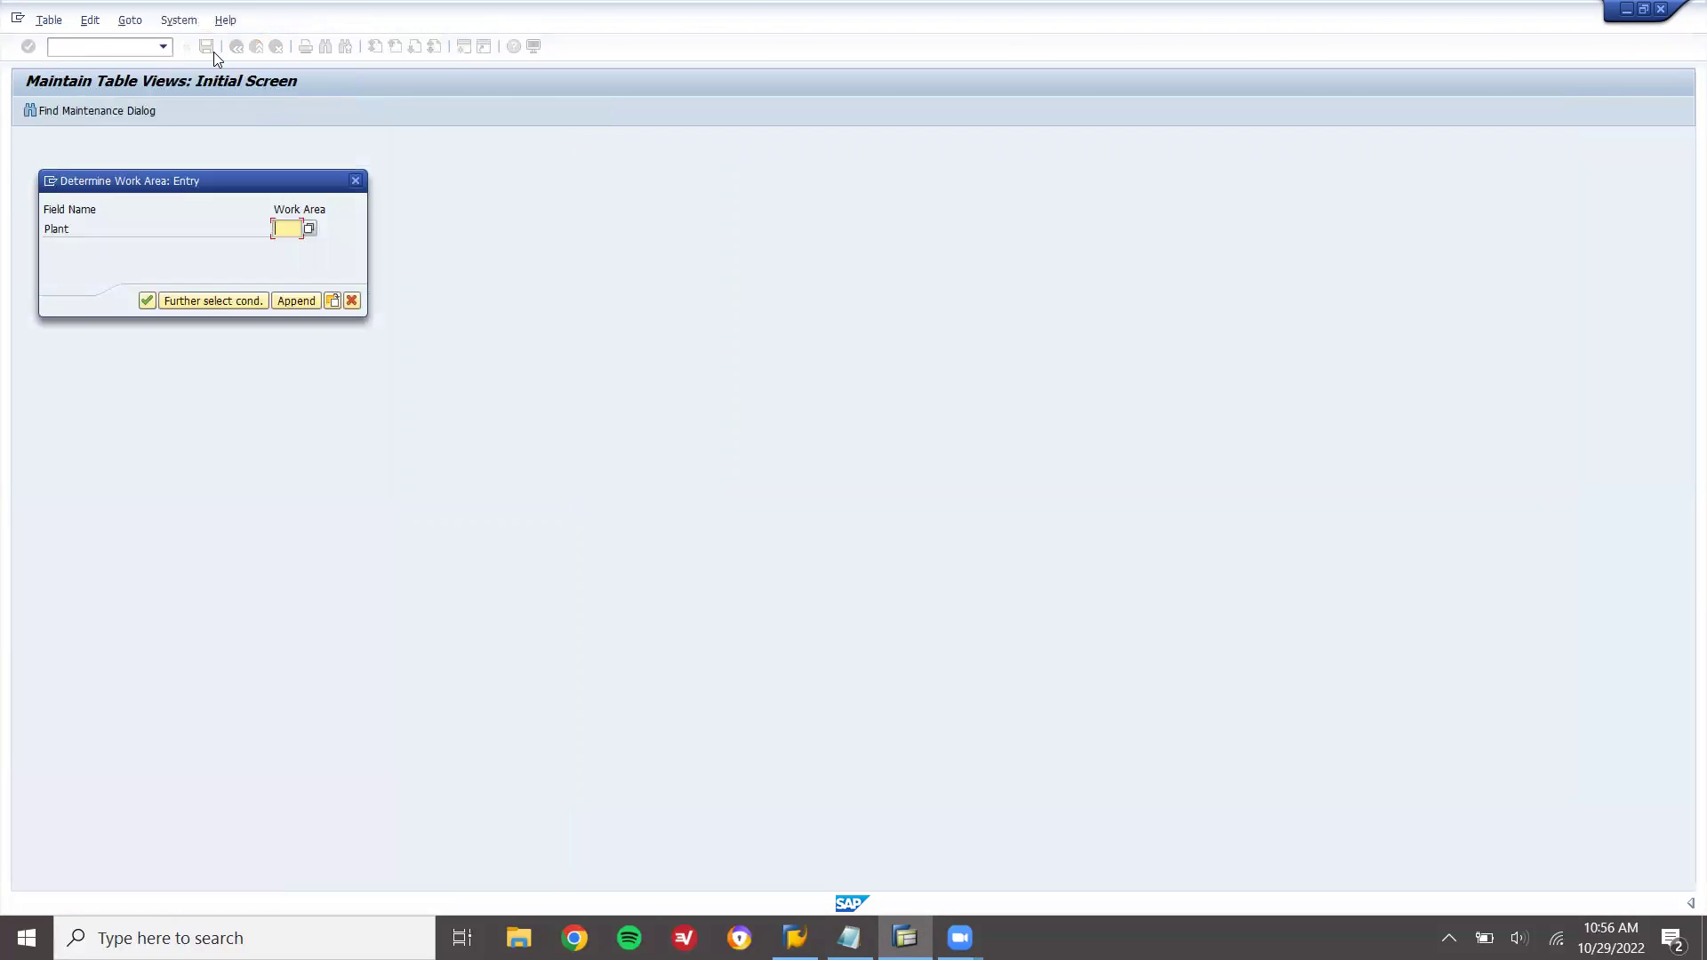
{"action": "type", "text": "1000"}
{"action": "key", "text": "Return"}
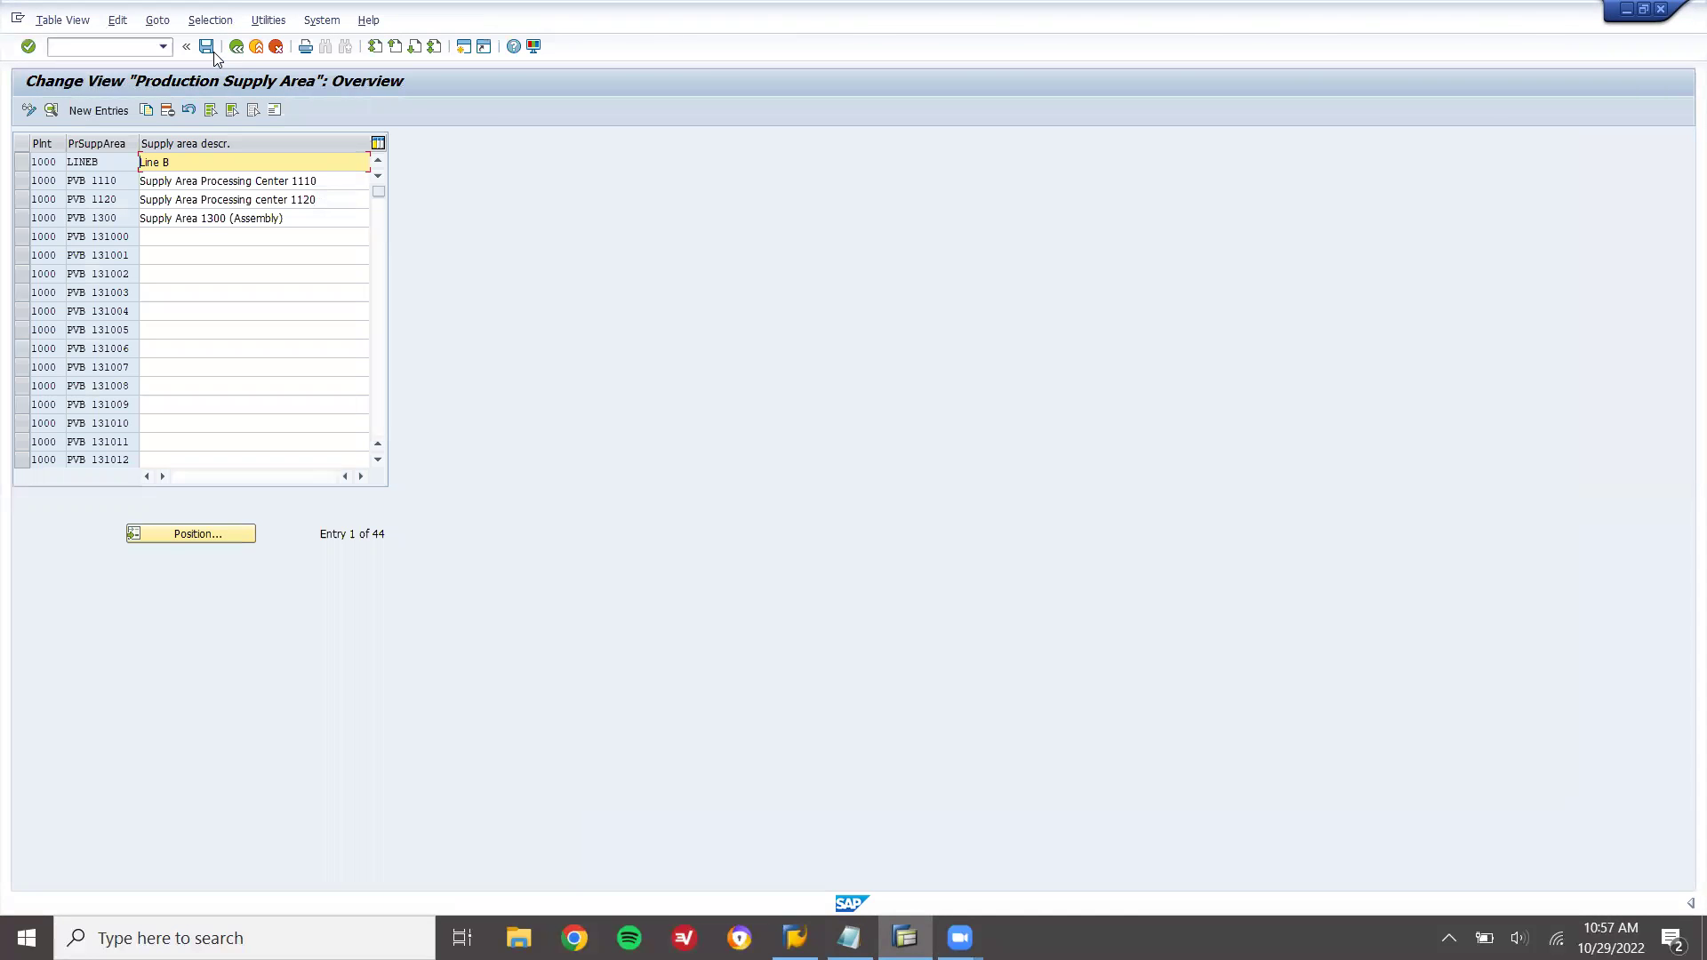
Add supply area KANBAN-2, described KANBAN 2, with storage location 0001 and responsible 000
{"action": "left_click", "coordinate": [102, 110]}
{"action": "key", "text": "Tab"}
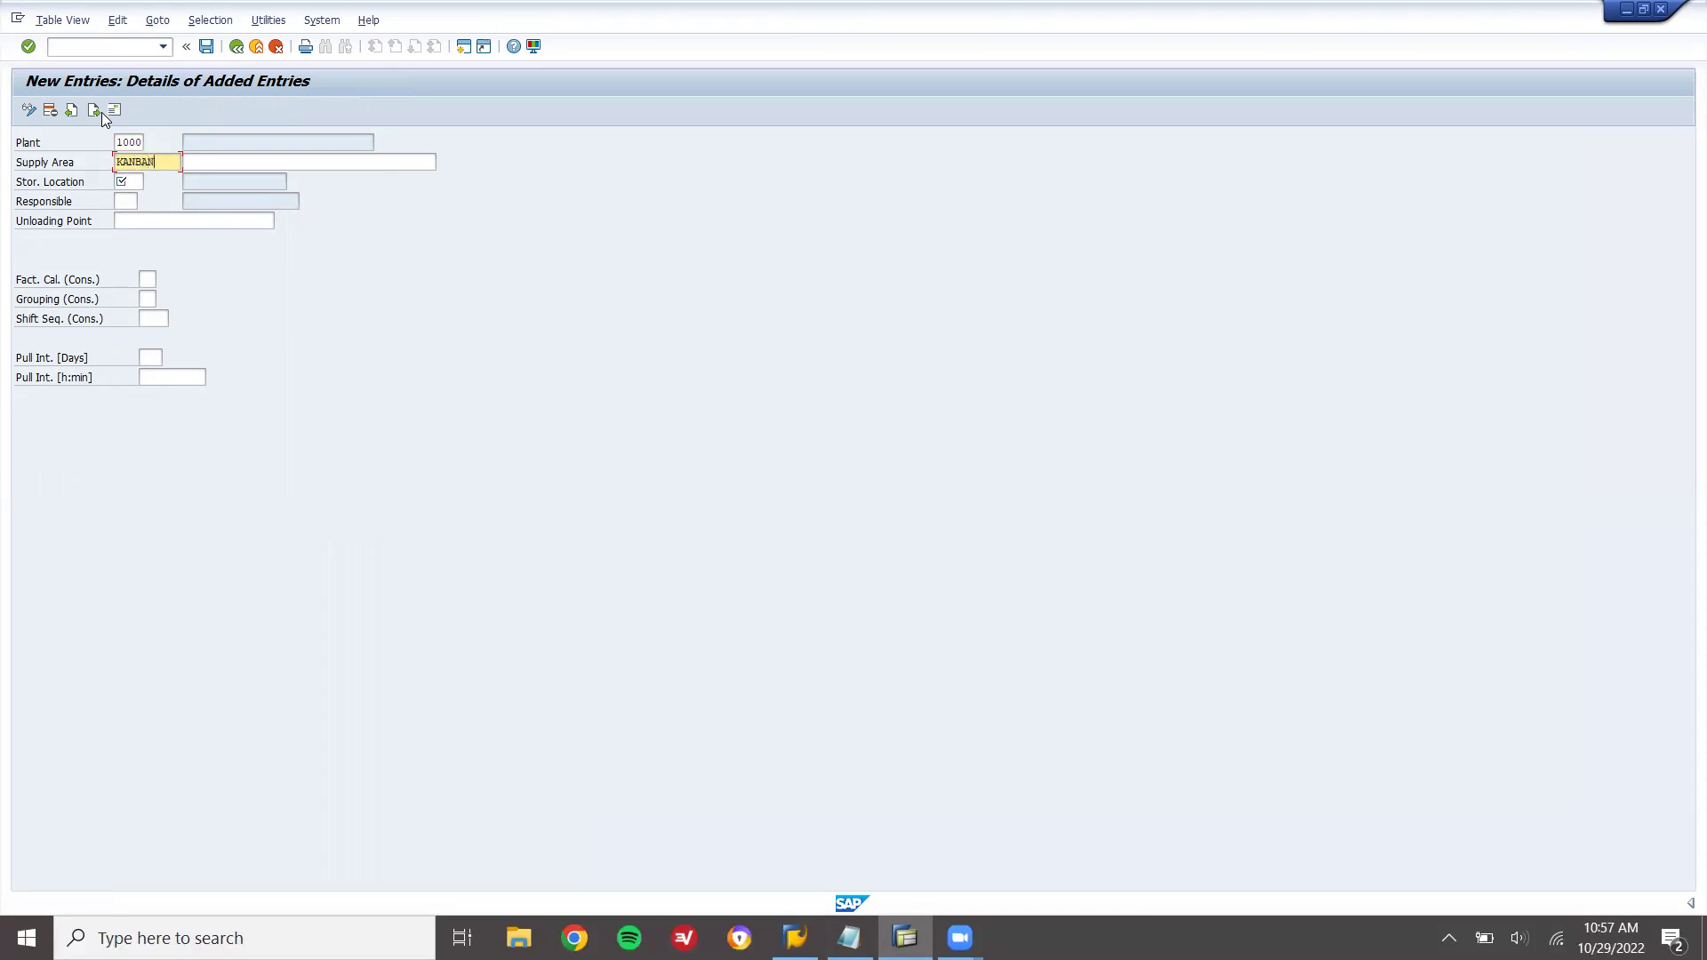
{"action": "type", "text": "KANBAN-2"}
{"action": "key", "text": "Tab"}
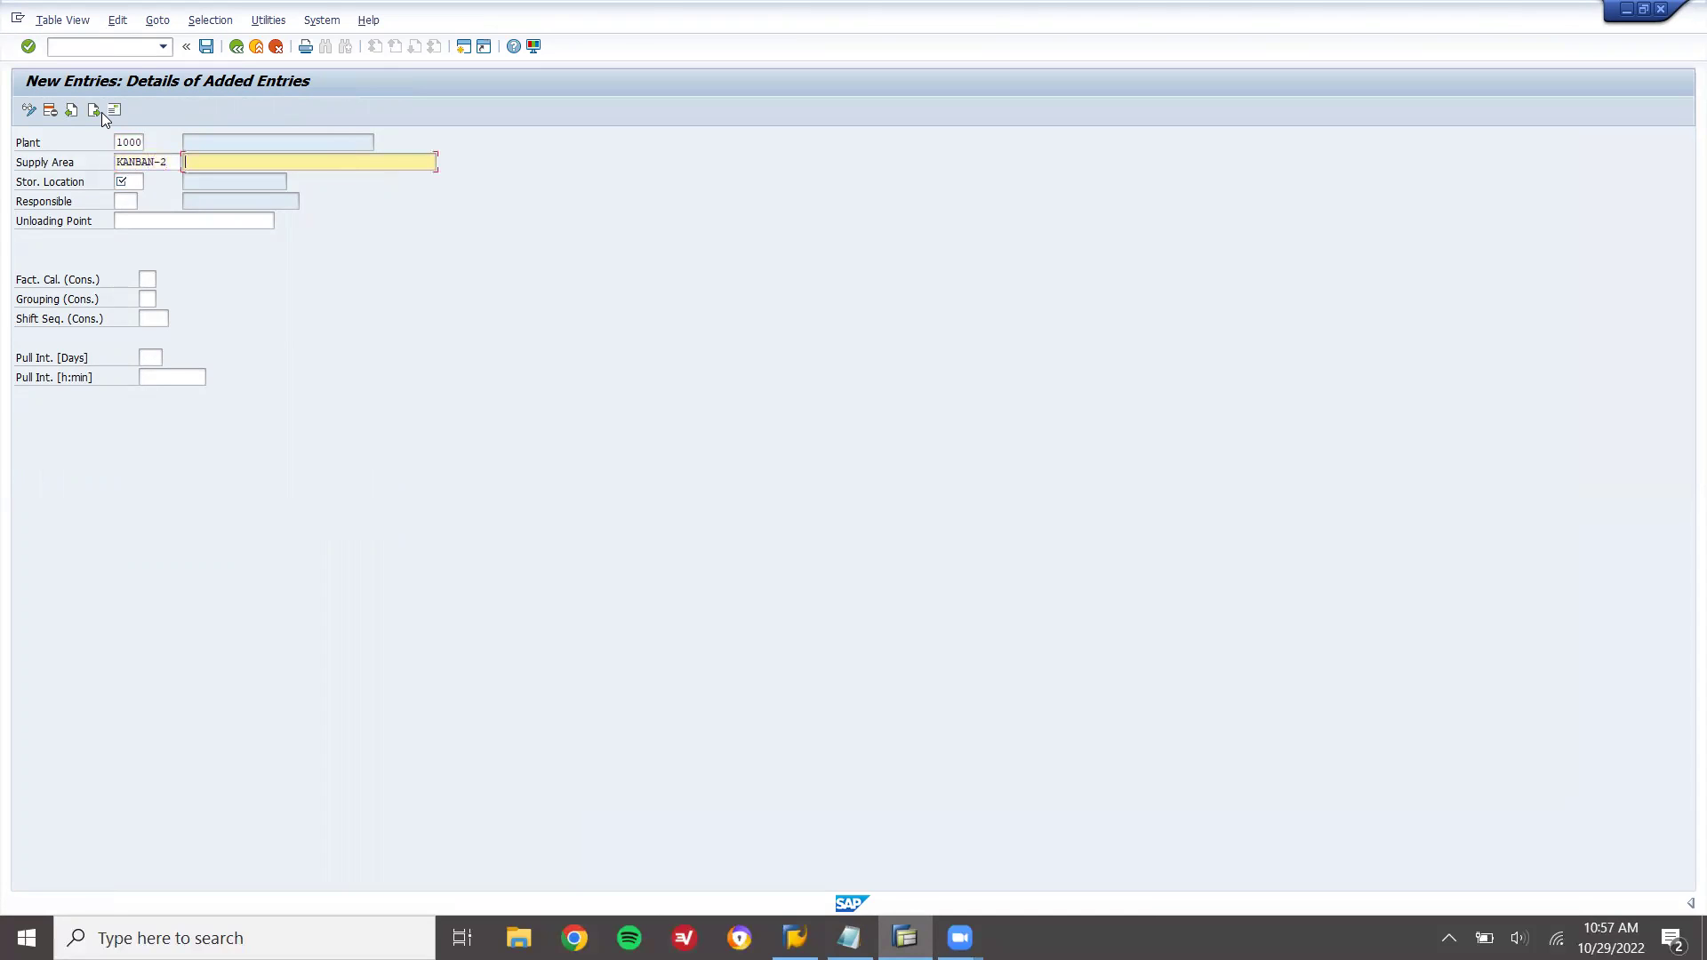
{"action": "type", "text": "KANBAN 2"}
{"action": "key", "text": "Return"}
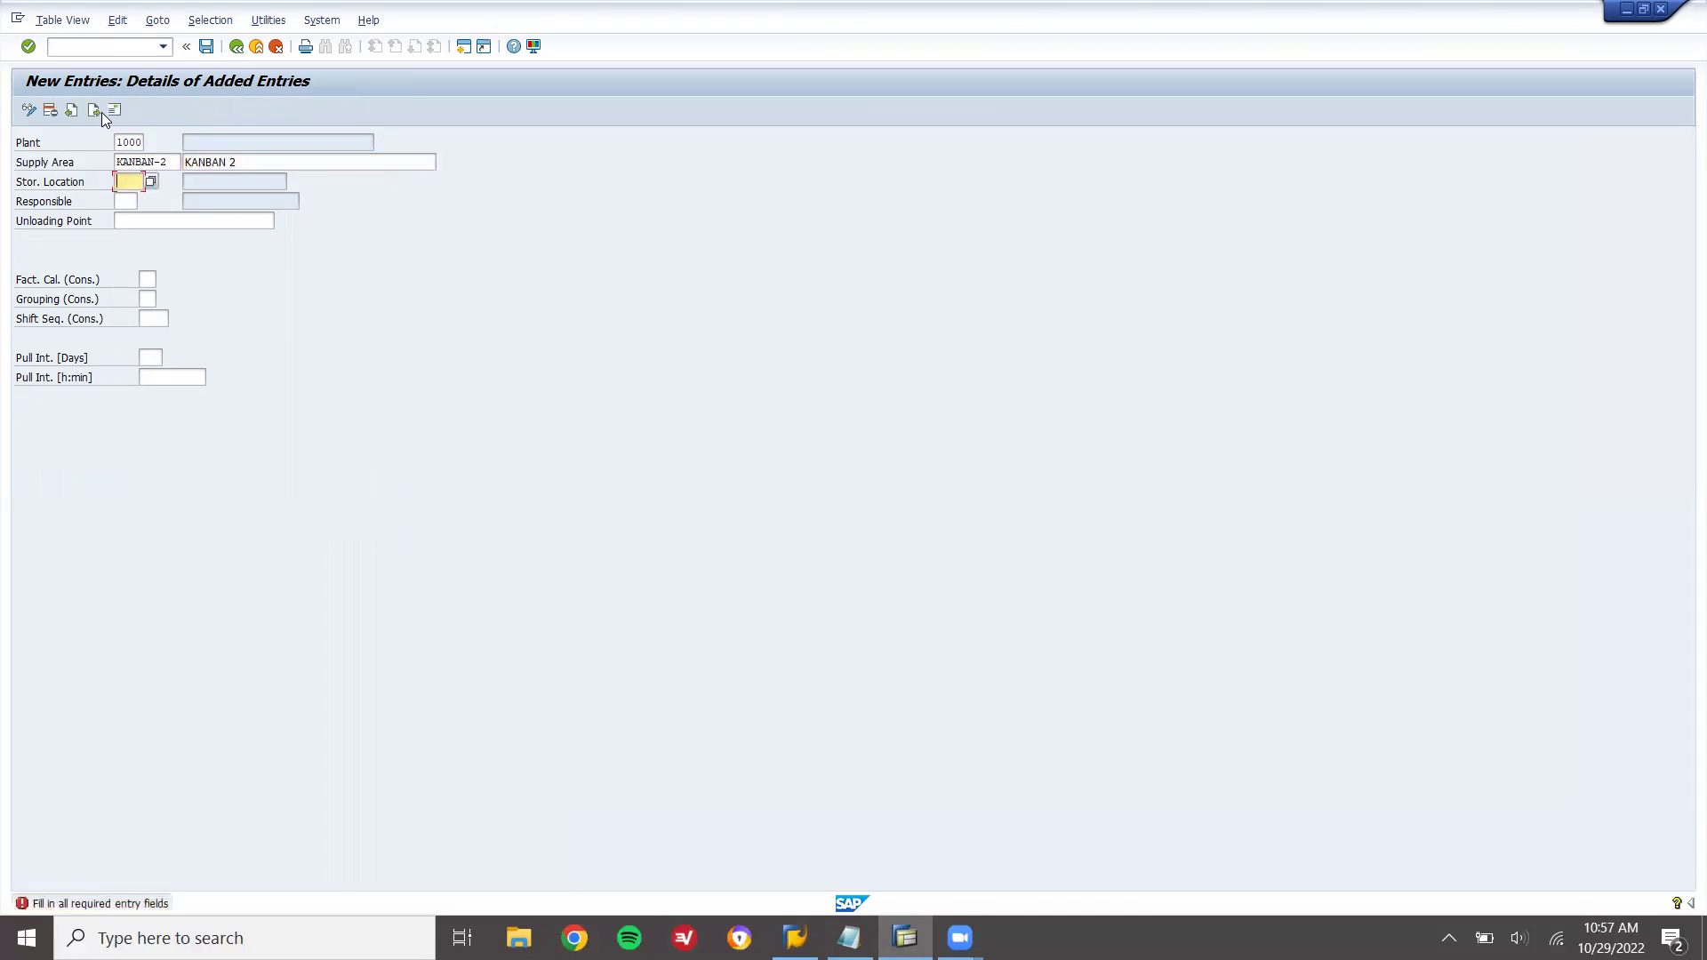
{"action": "type", "text": "0001"}
{"action": "key", "text": "Tab"}
{"action": "left_click", "coordinate": [144, 201]}
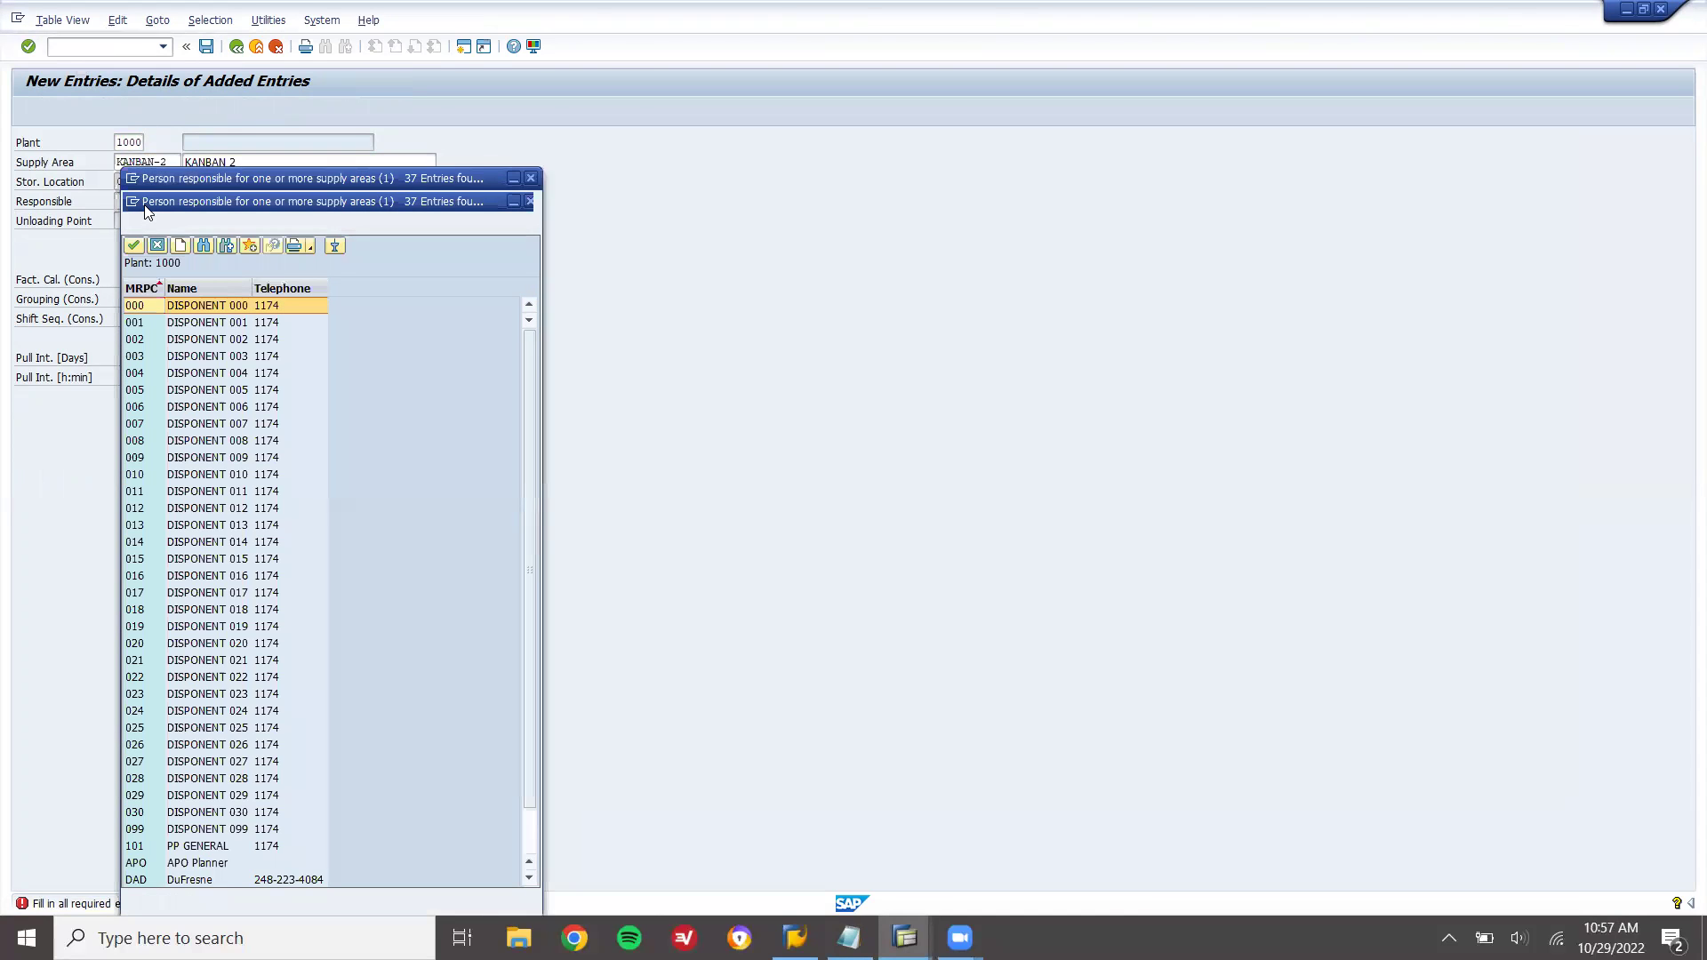
{"action": "key", "text": "Return"}
{"action": "key", "text": "Return"}
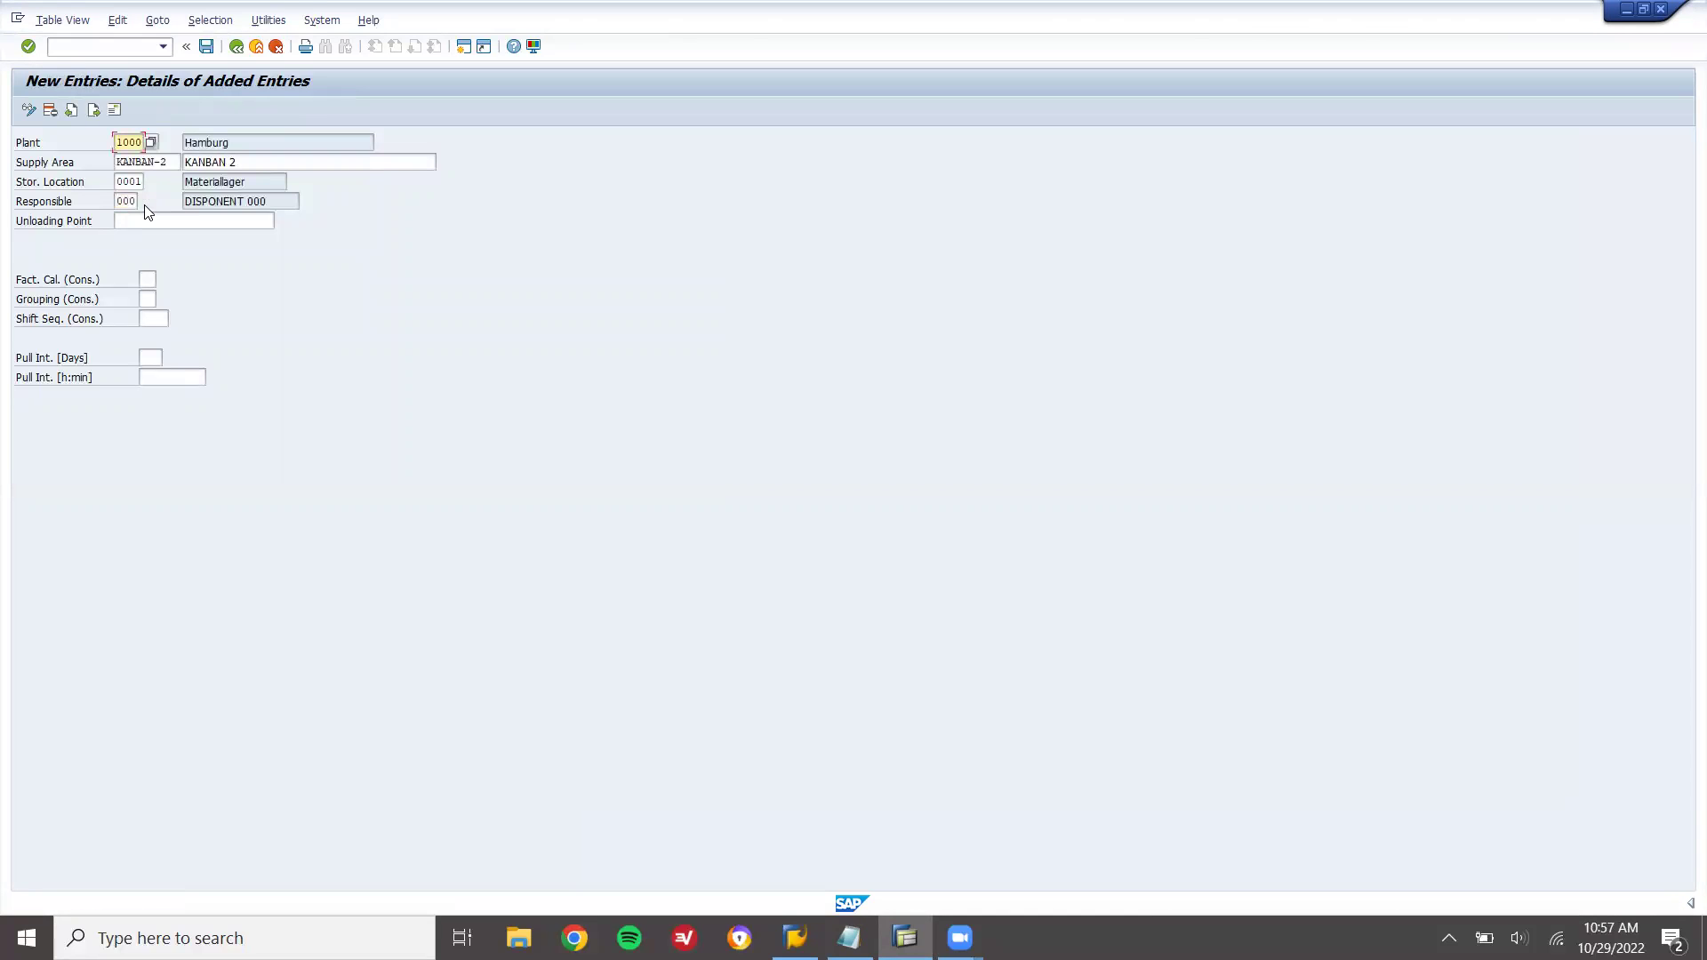
Copy the KANBAN-2 name into the Notepad notes, labelled SUPPLY AREA
{"action": "left_click", "coordinate": [173, 163]}
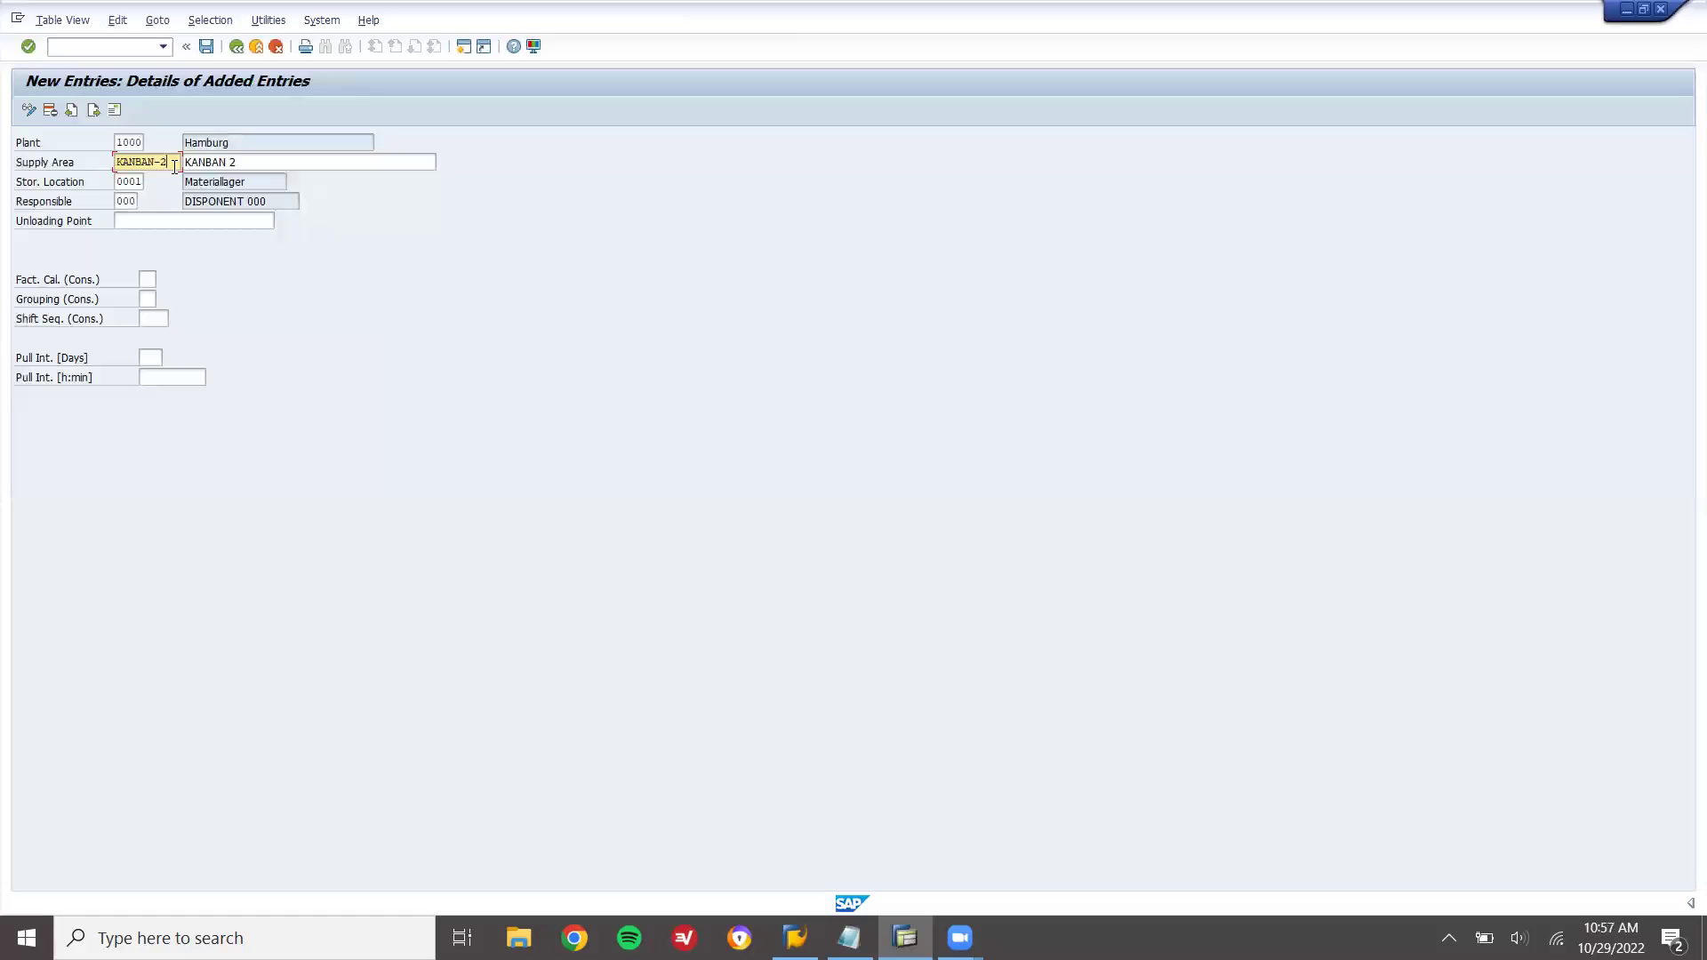
{"action": "double_click", "coordinate": [175, 164]}
{"action": "key", "text": "ctrl+c"}
{"action": "left_click", "coordinate": [174, 164]}
{"action": "key", "text": "alt+Tab"}
{"action": "key", "text": "ctrl+v"}
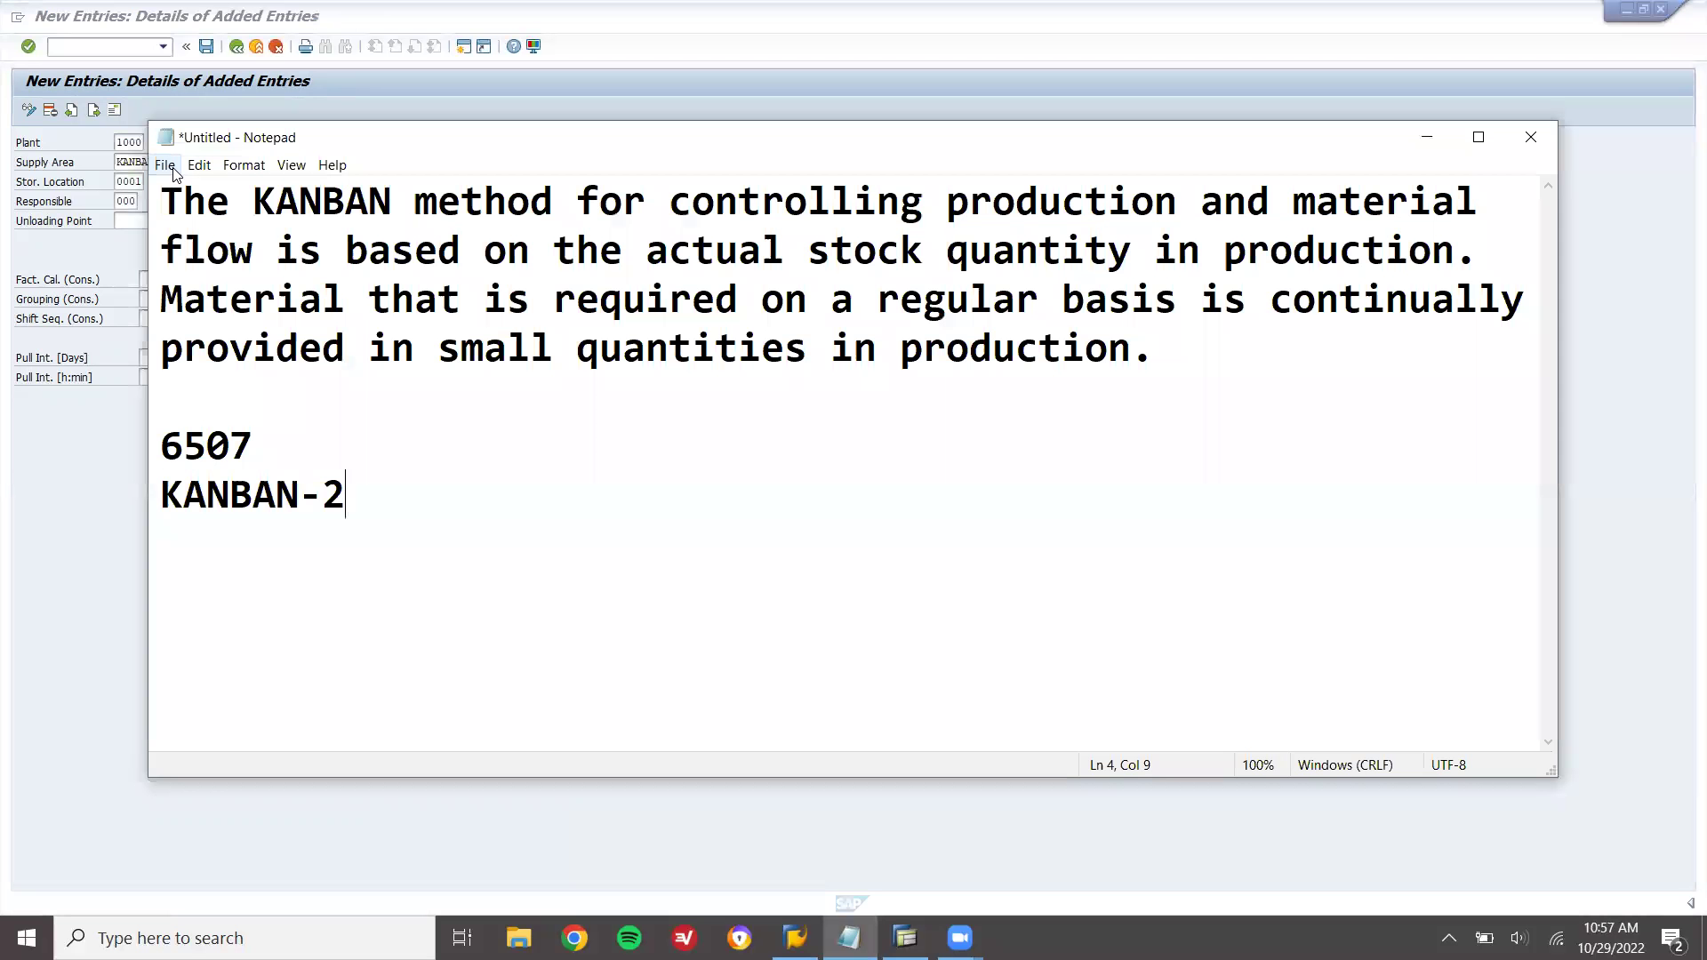
{"action": "type", "text": "SUPPLY AREA"}
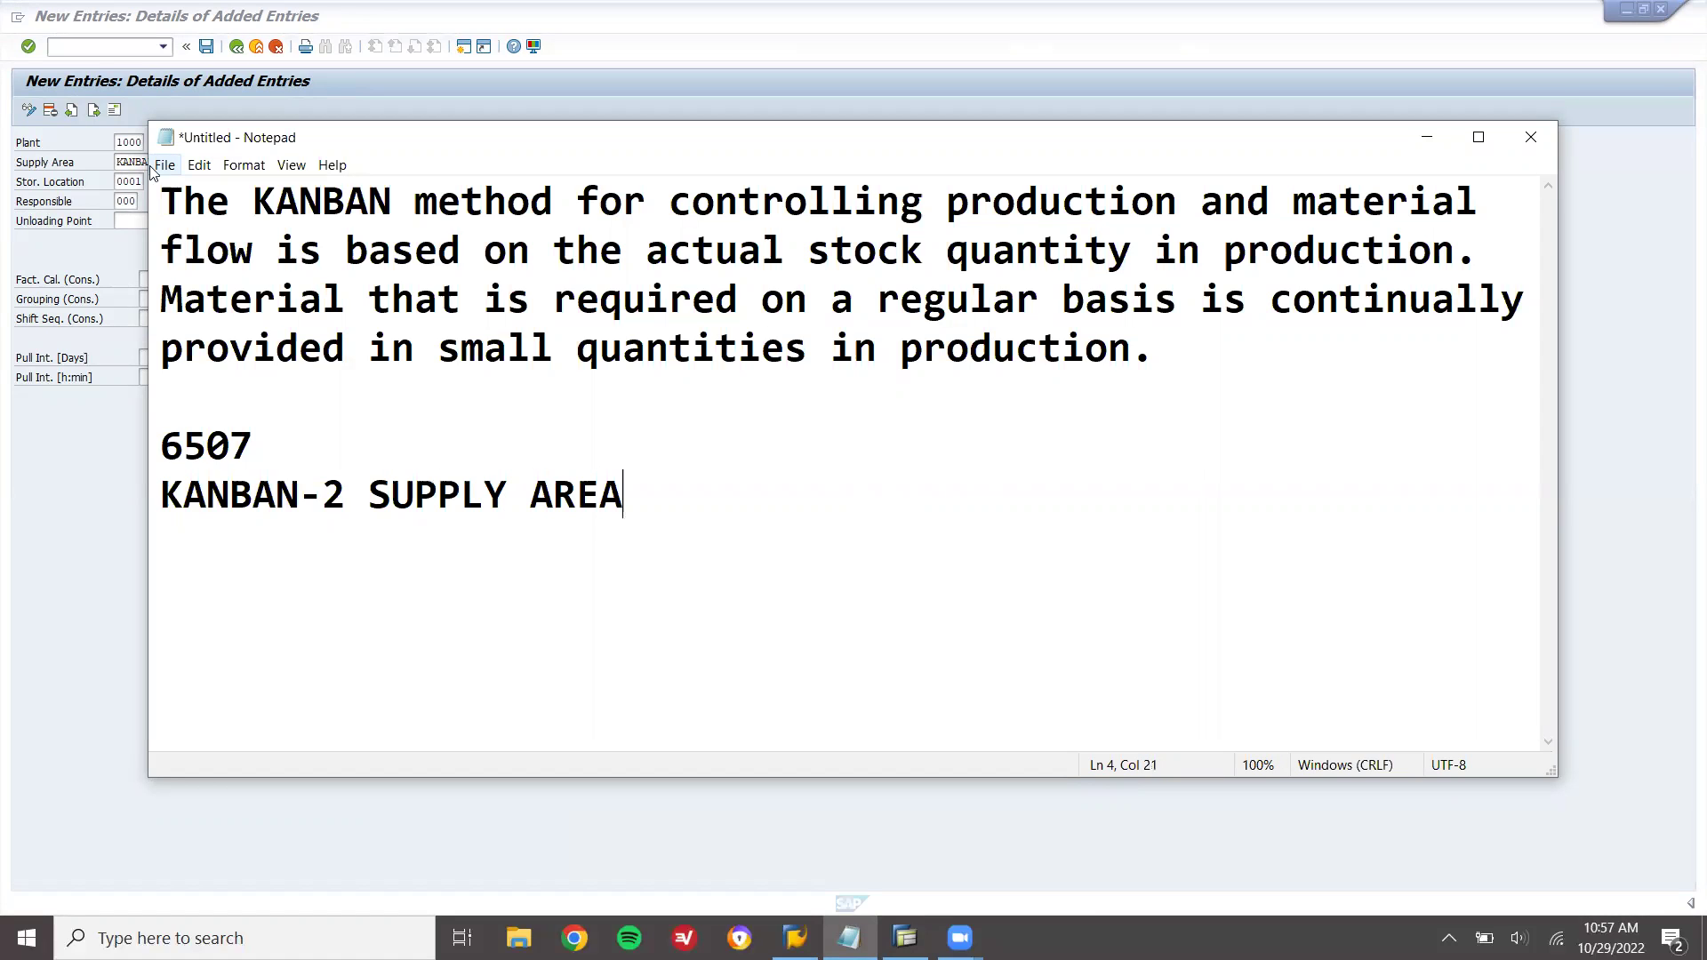
{"action": "key", "text": "alt+Tab"}
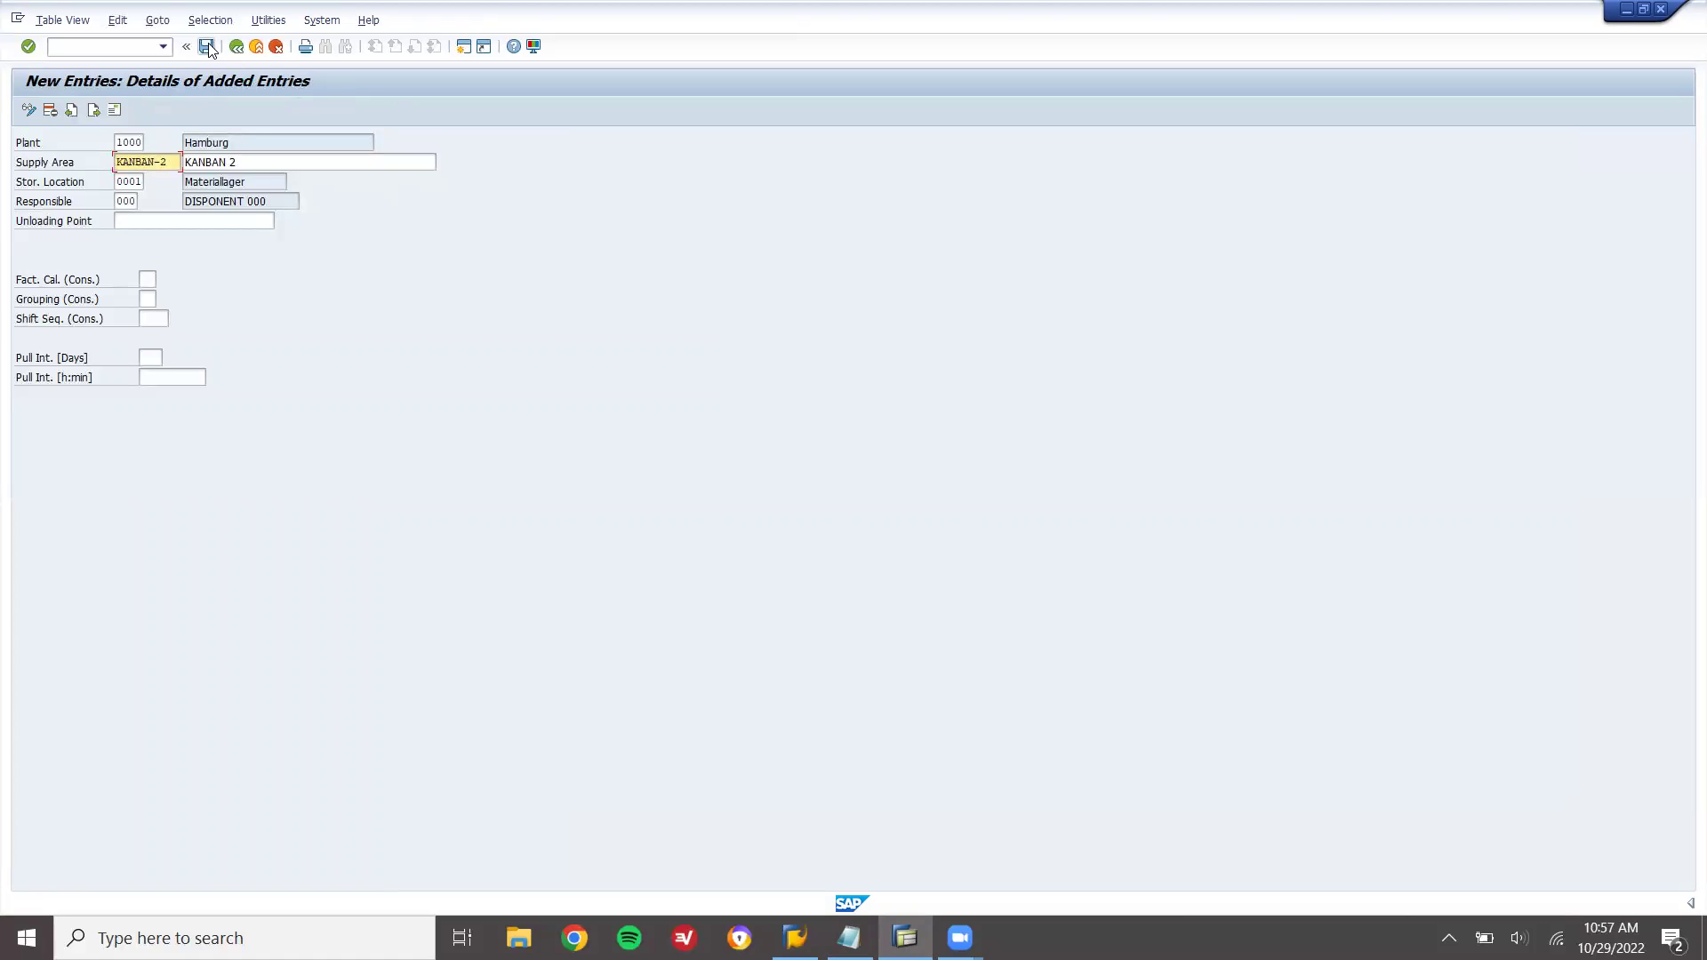
Save supply area KANBAN-2 and go back to the SAP Easy Access menu
{"action": "left_click", "coordinate": [208, 48]}
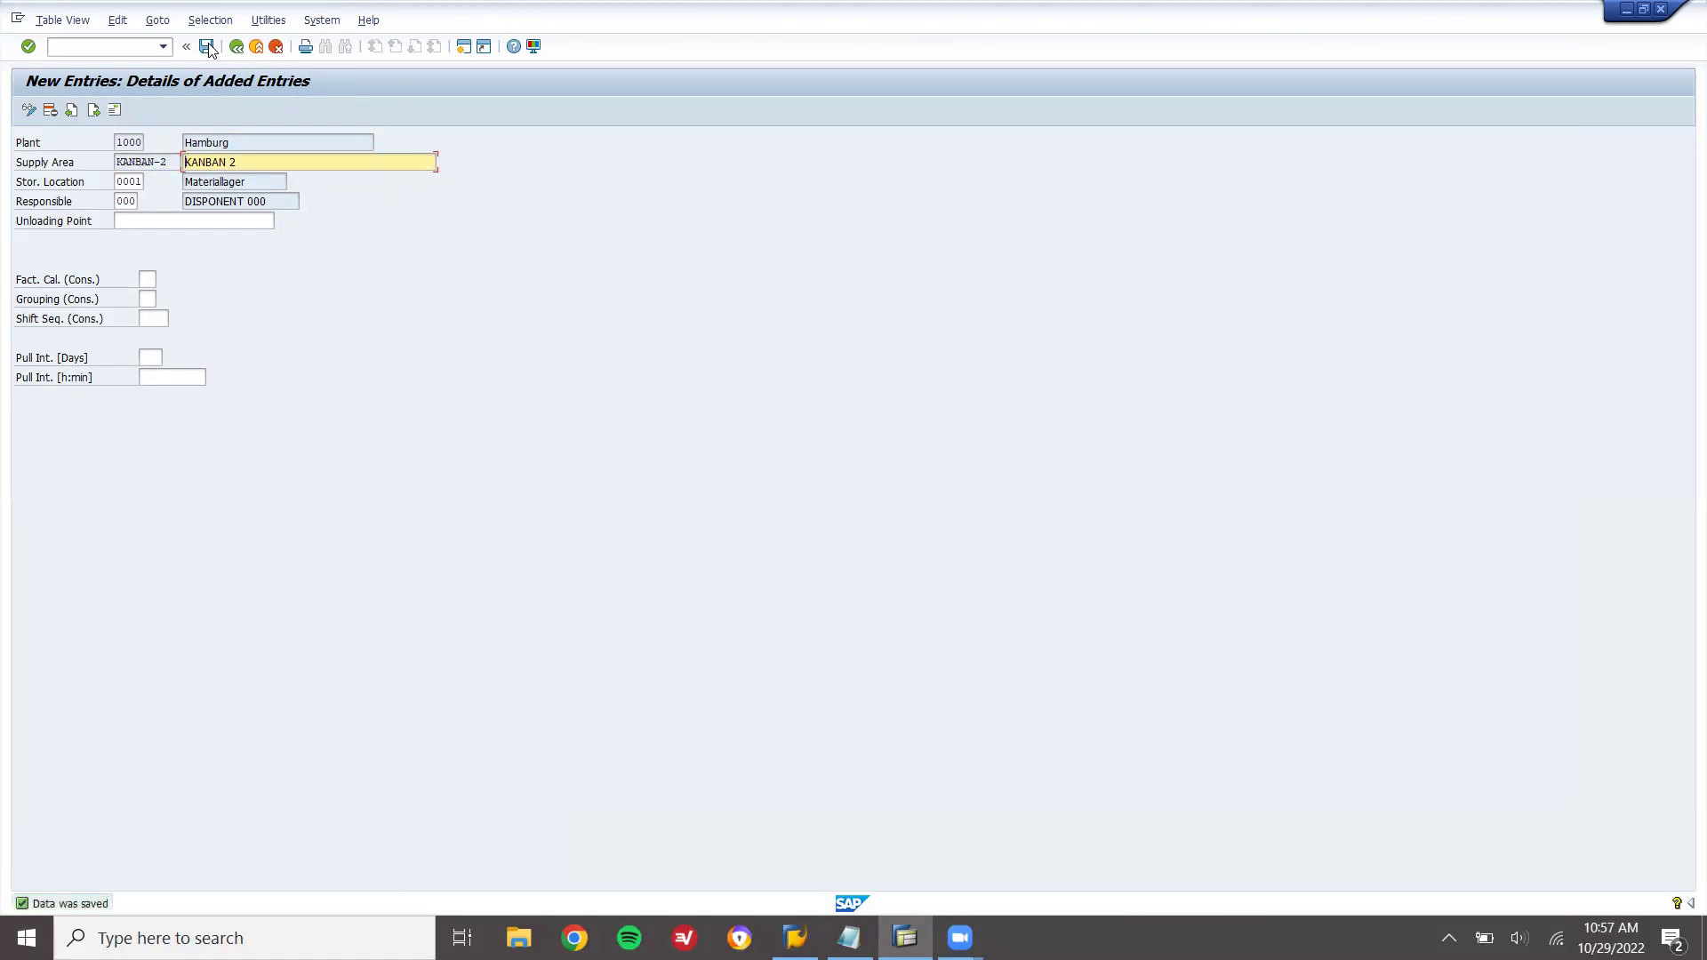
{"action": "key", "text": "F3"}
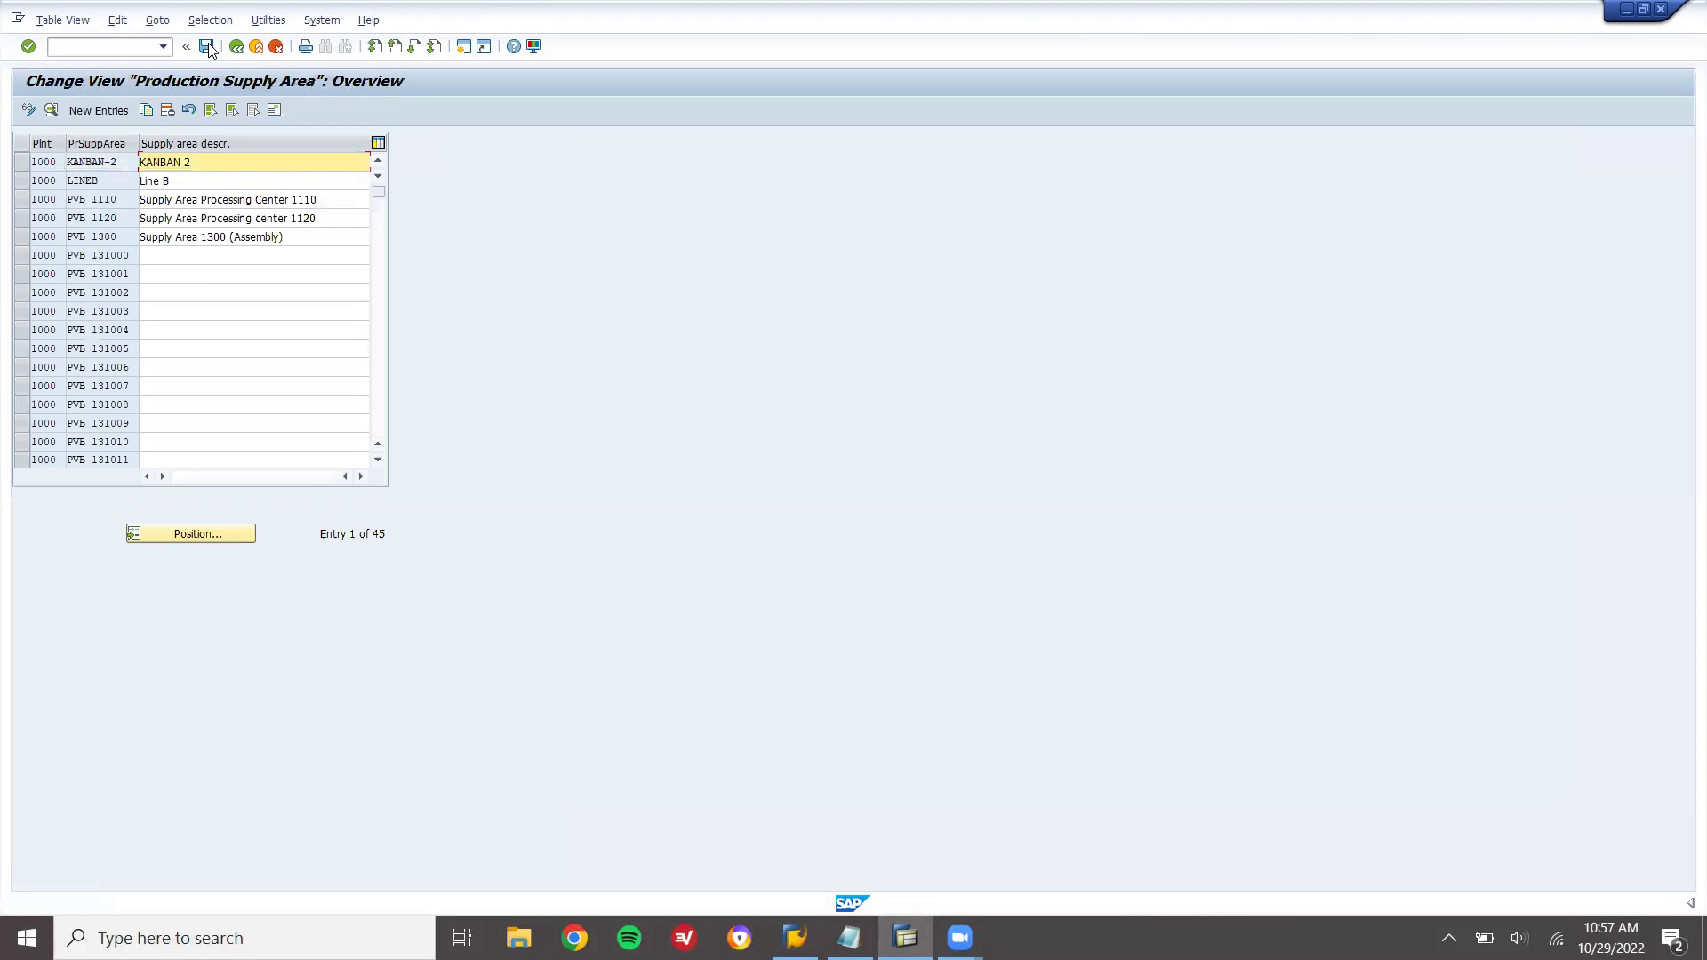
{"action": "key", "text": "F3"}
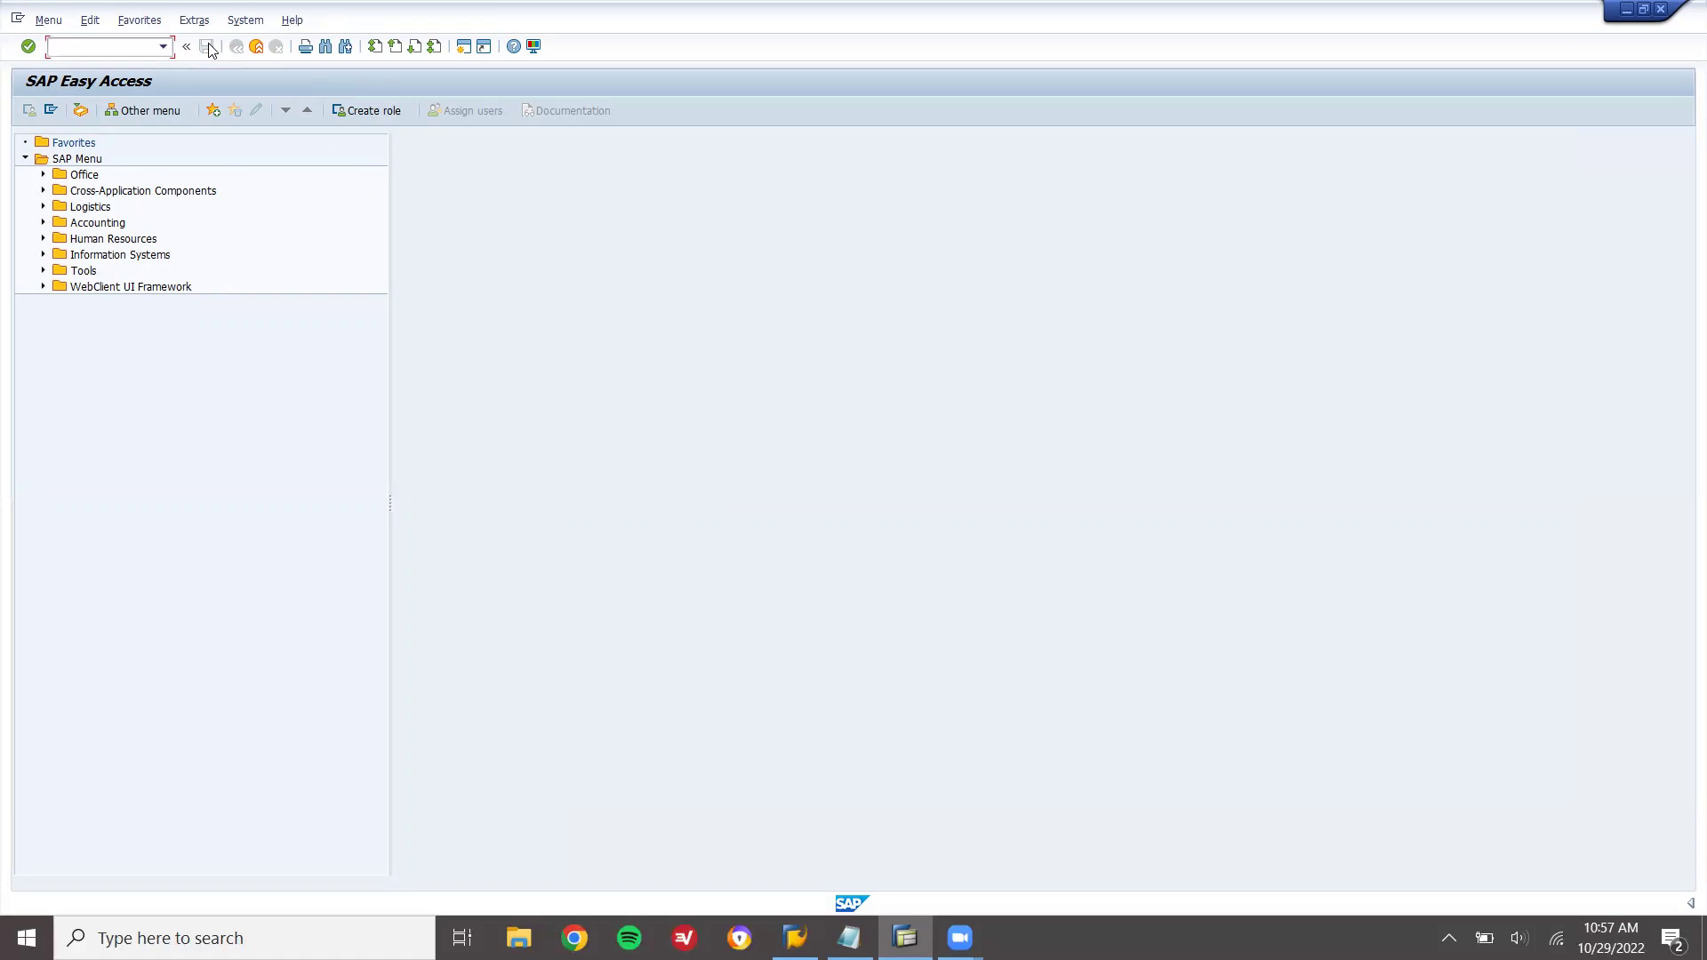
Start transaction ME31L to create a scheduling agreement
{"action": "type", "text": "ls01n"}
{"action": "key", "text": "Return"}
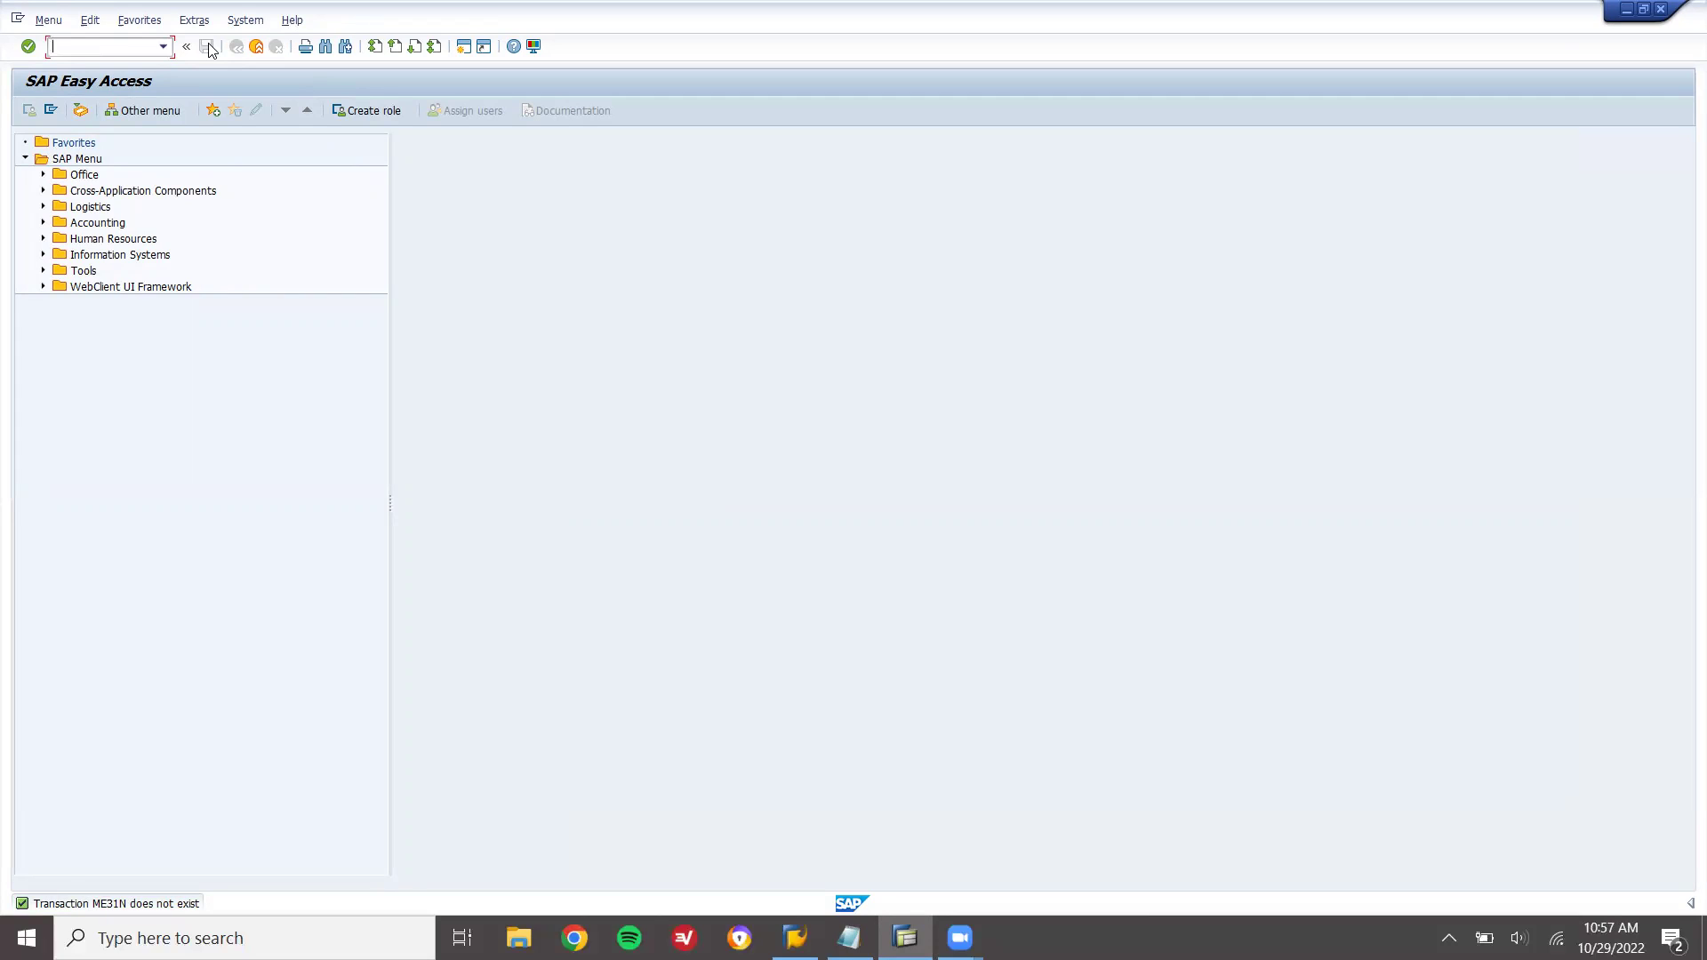
{"action": "type", "text": "ME31L"}
{"action": "key", "text": "Return"}
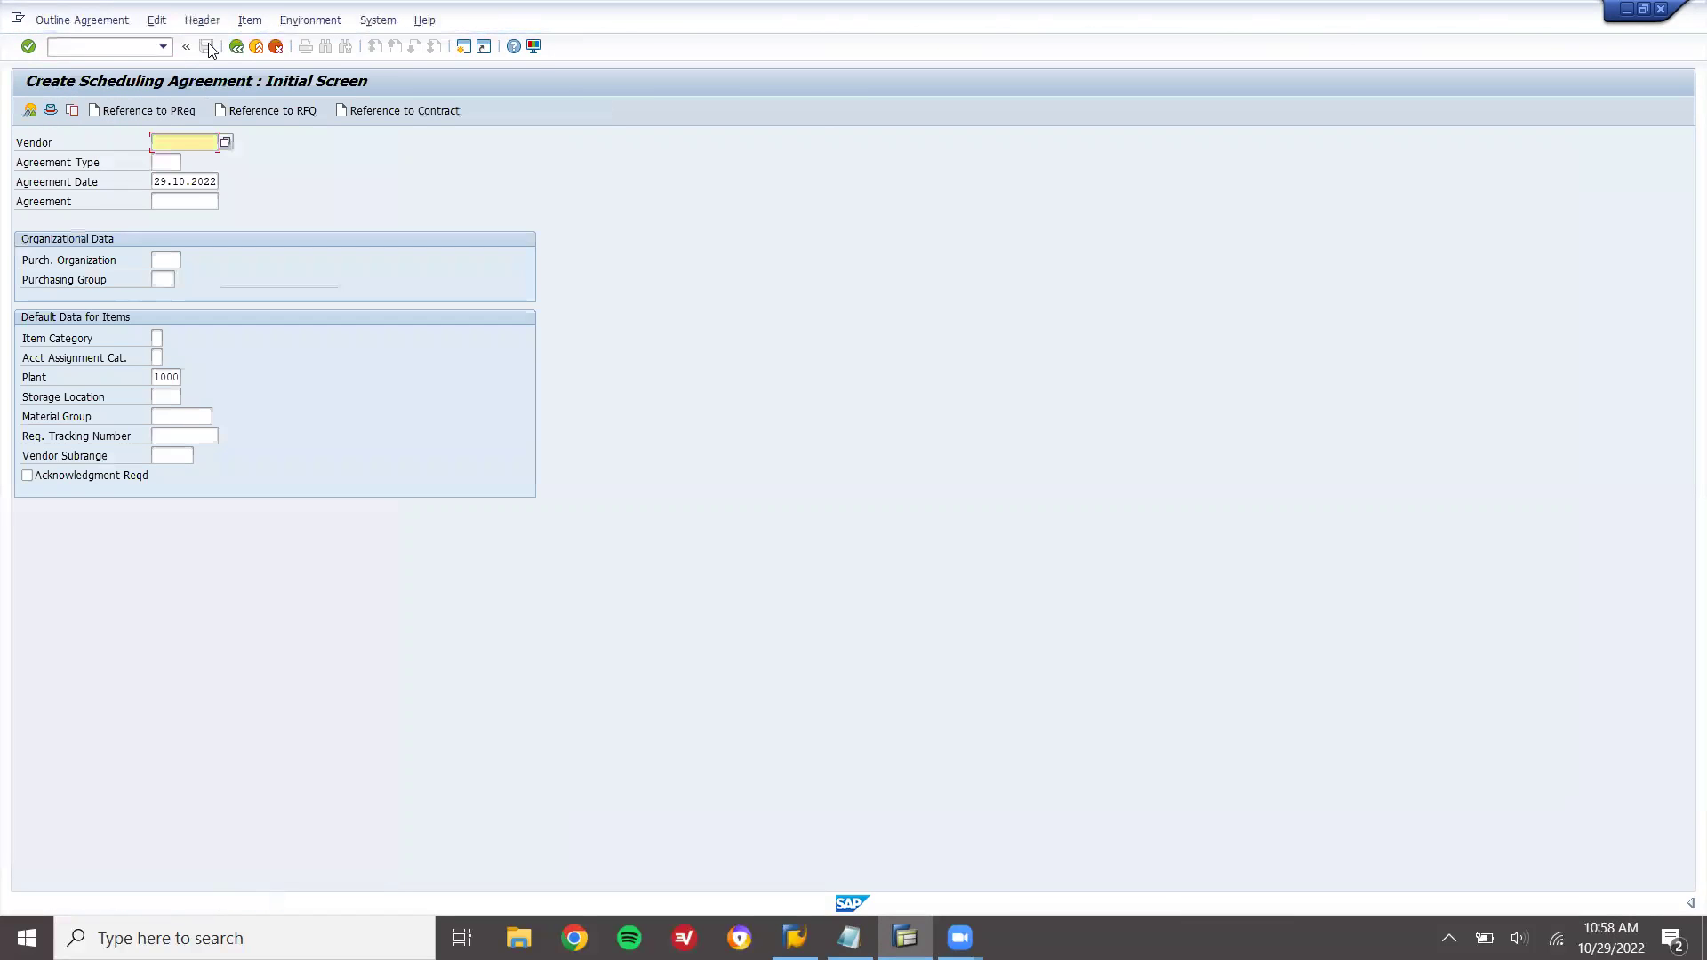
Find the vendor through the vendor search by search term and accept it
{"action": "key", "text": "BackSpace"}
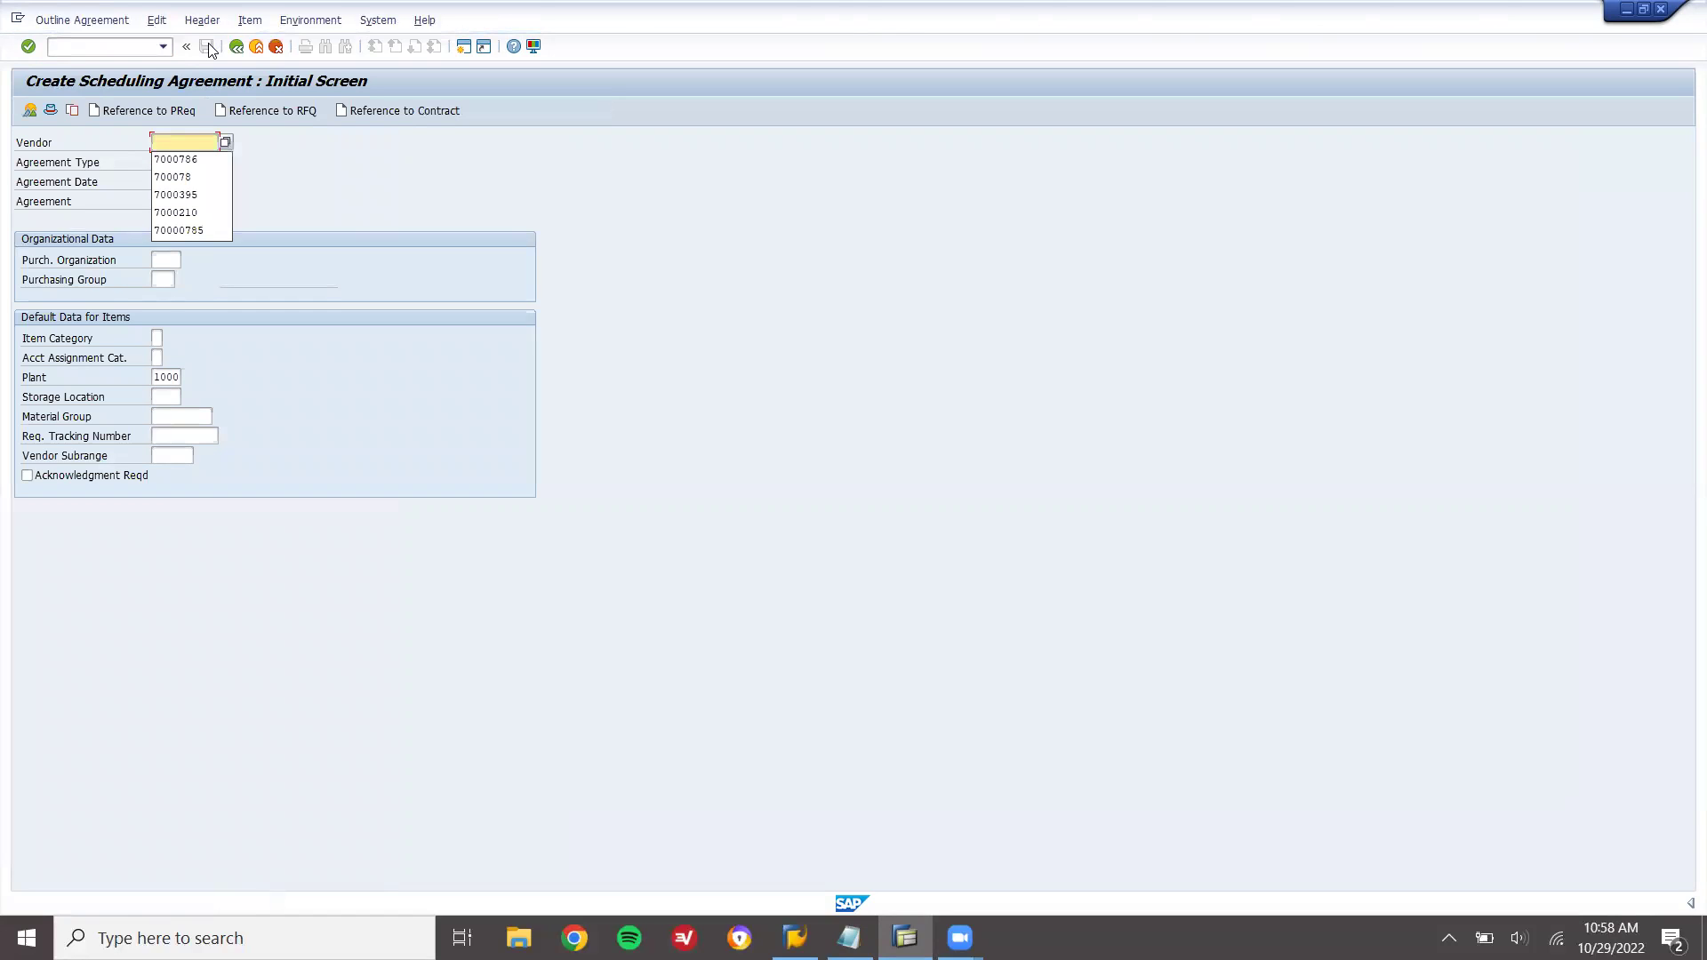
{"action": "left_click", "coordinate": [228, 141]}
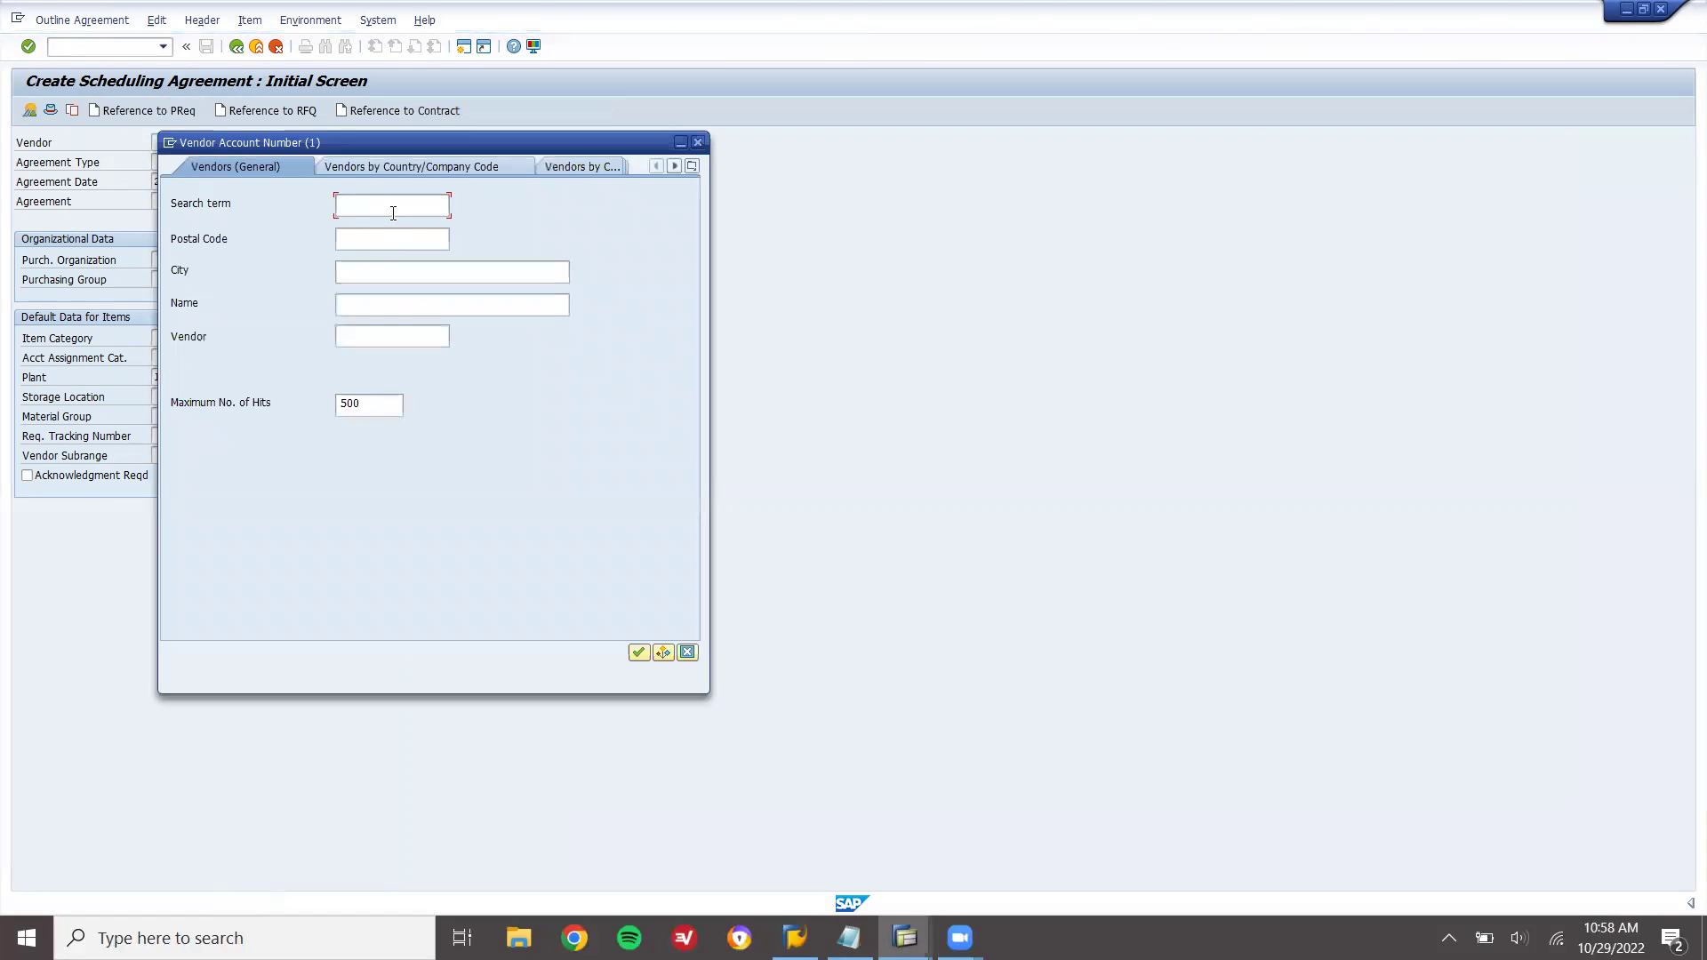
{"action": "type", "text": "THAMEEM"}
{"action": "key", "text": "Return"}
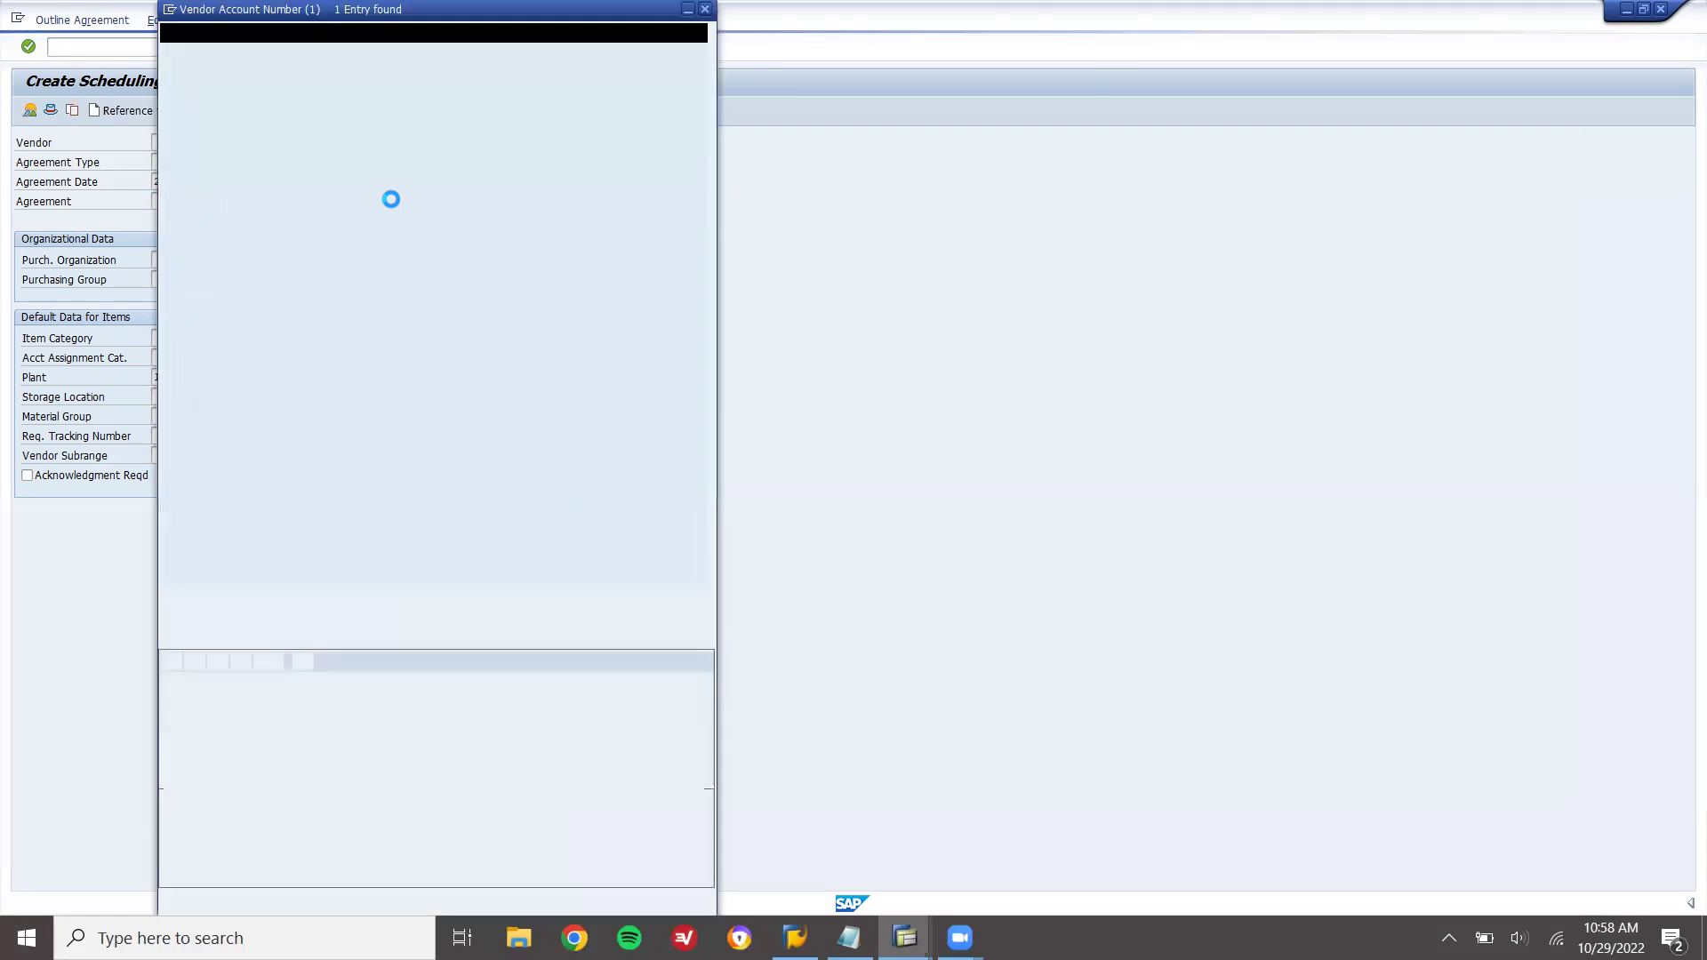
{"action": "key", "text": "Tab"}
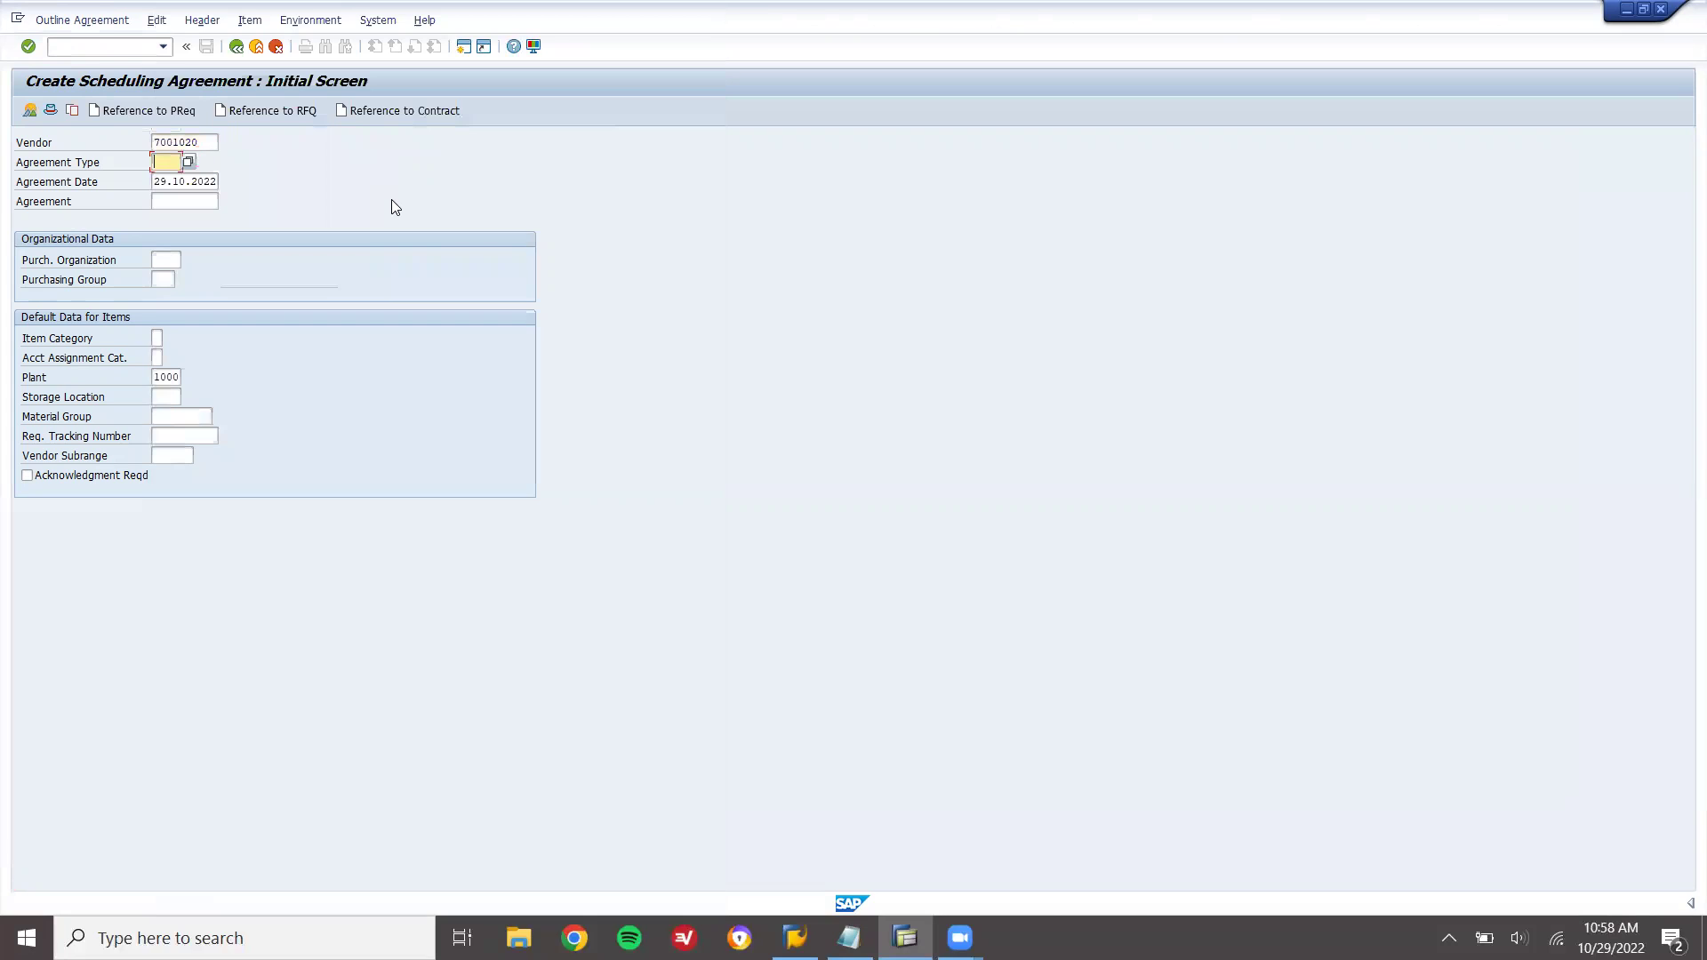
Set agreement type LP and clear the previously entered vendor number
{"action": "type", "text": "LP"}
{"action": "key", "text": "Tab"}
{"action": "key", "text": "Tab"}
{"action": "left_click", "coordinate": [198, 142]}
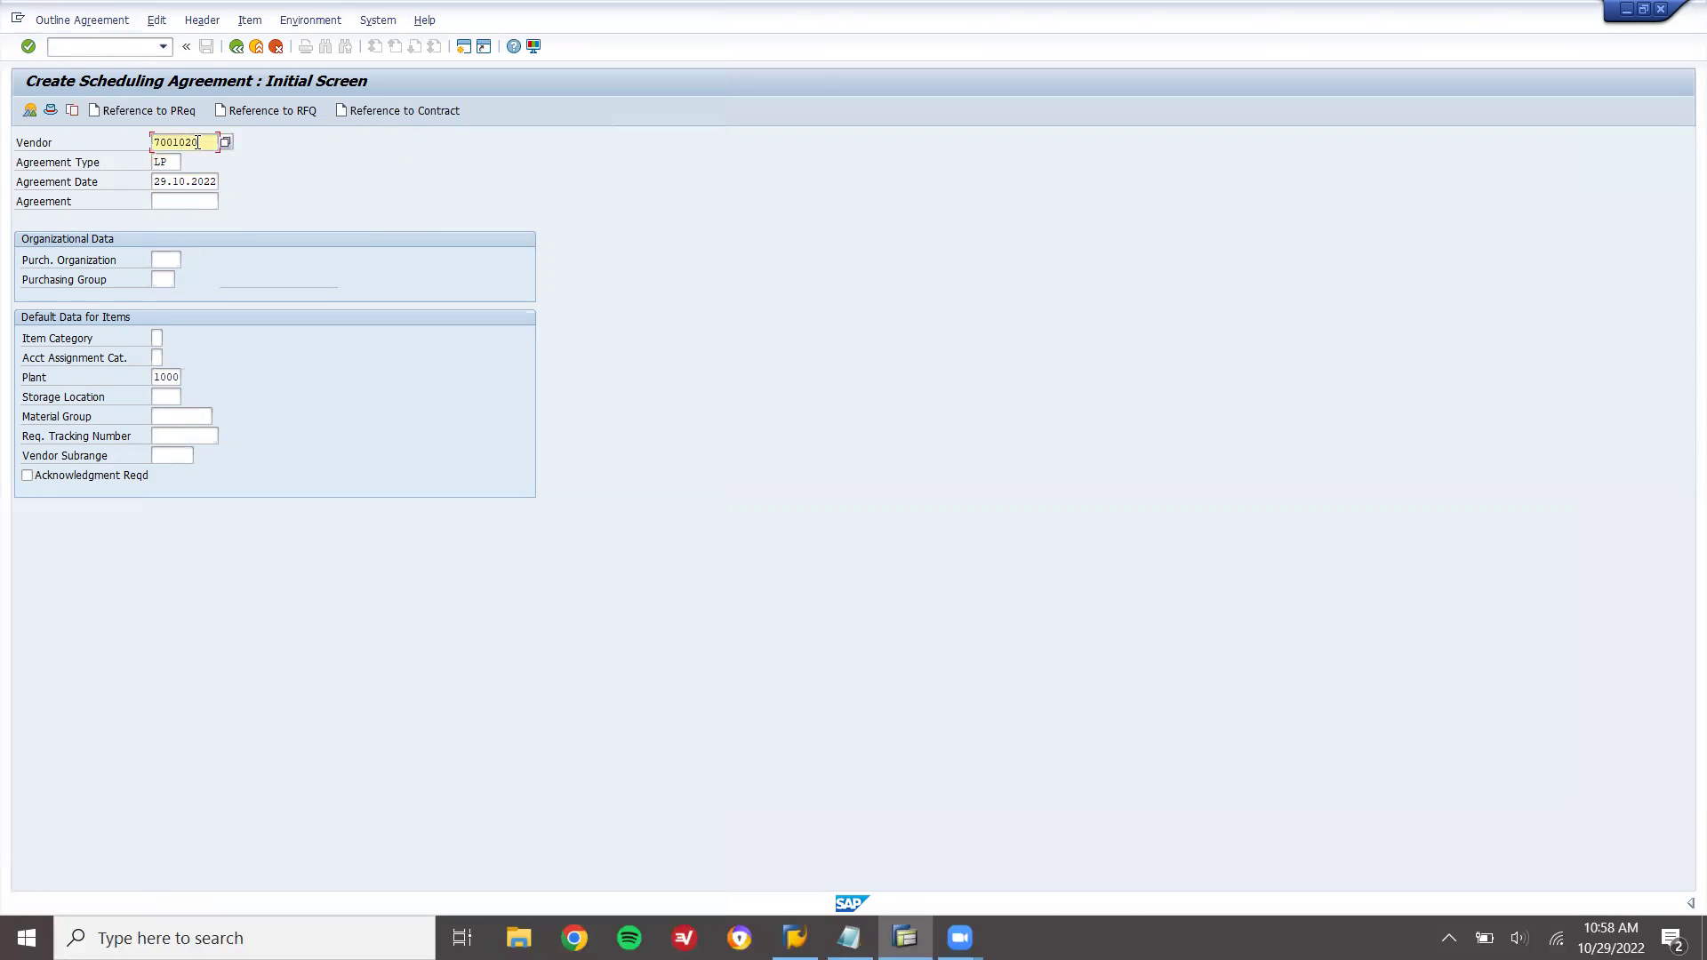
{"action": "key", "text": "BackSpace"}
{"action": "key", "text": "BackSpace"}
{"action": "key", "text": "BackSpace"}
{"action": "key", "text": "BackSpace"}
{"action": "key", "text": "BackSpace"}
{"action": "key", "text": "BackSpace"}
{"action": "key", "text": "BackSpace"}
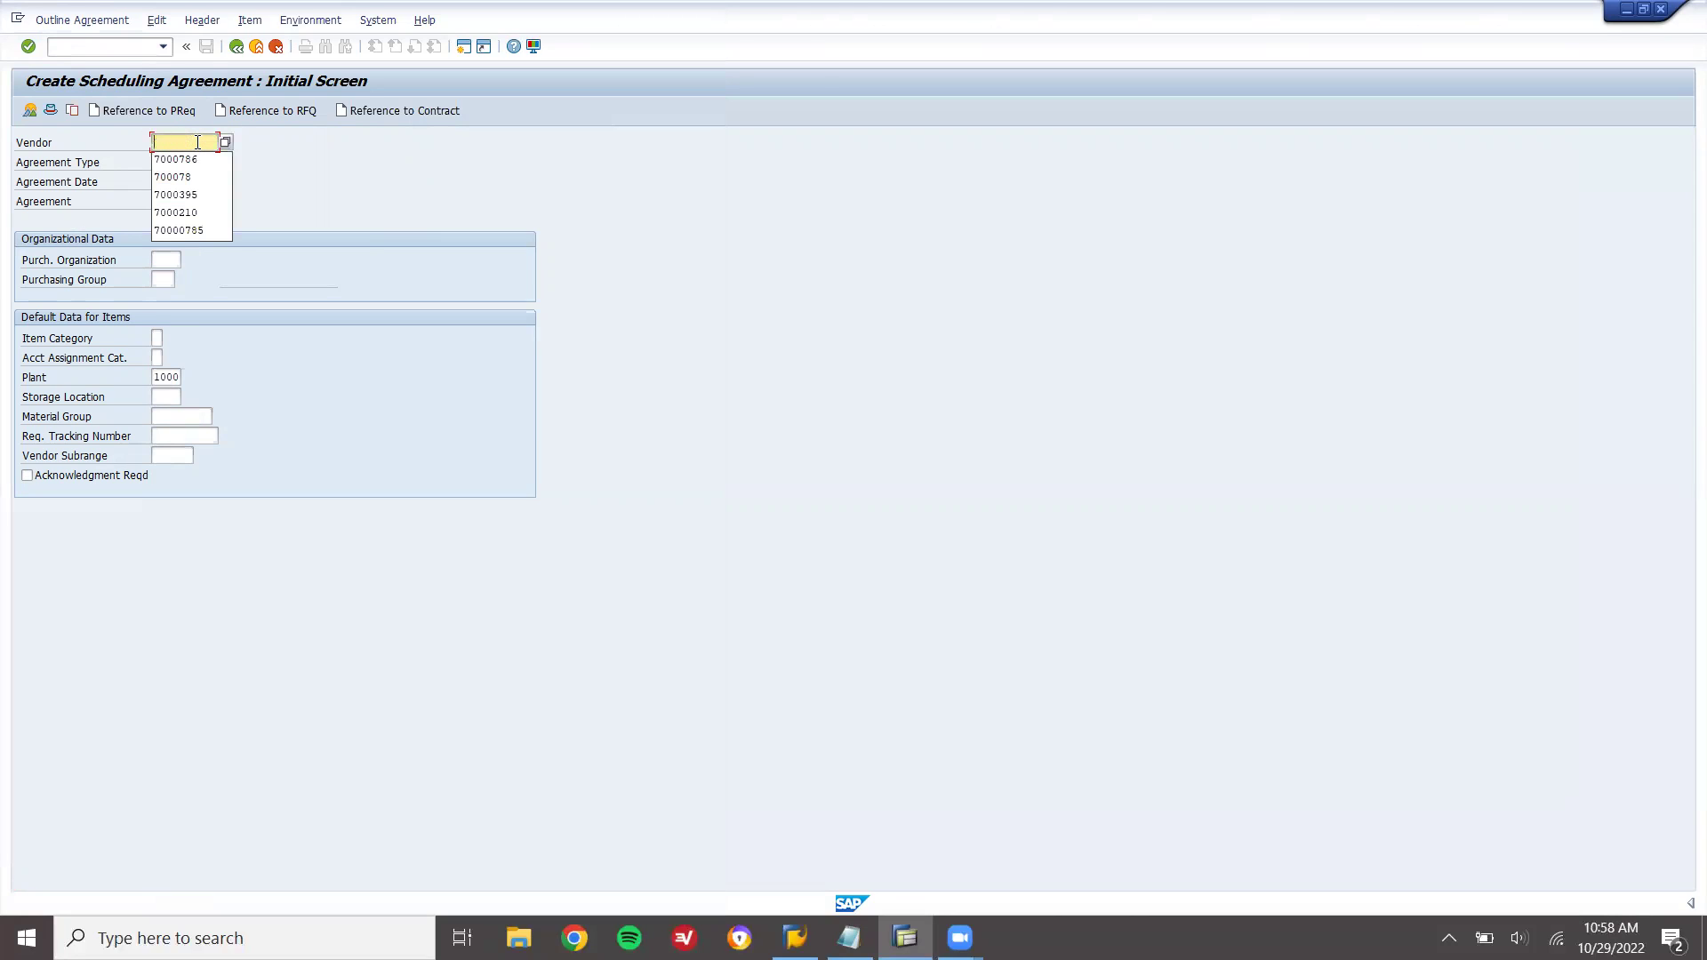
List vendors for company code 1000 and choose vendor 3556 (San Jose)
{"action": "left_click", "coordinate": [225, 142]}
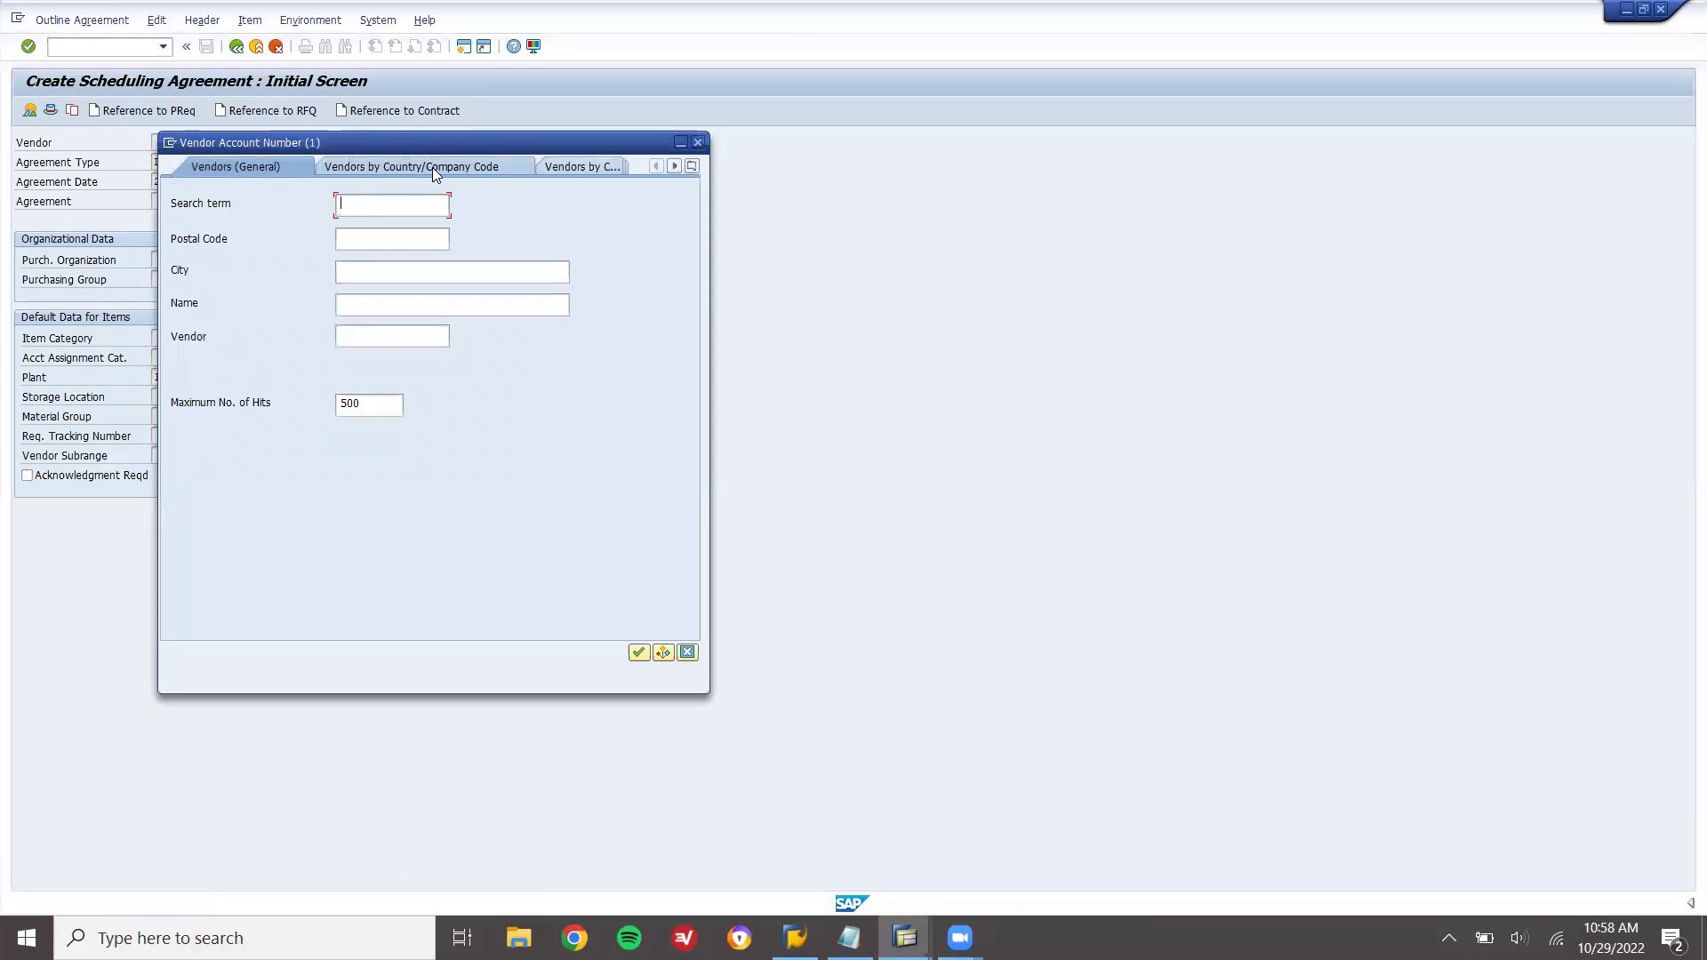
{"action": "left_click", "coordinate": [432, 168]}
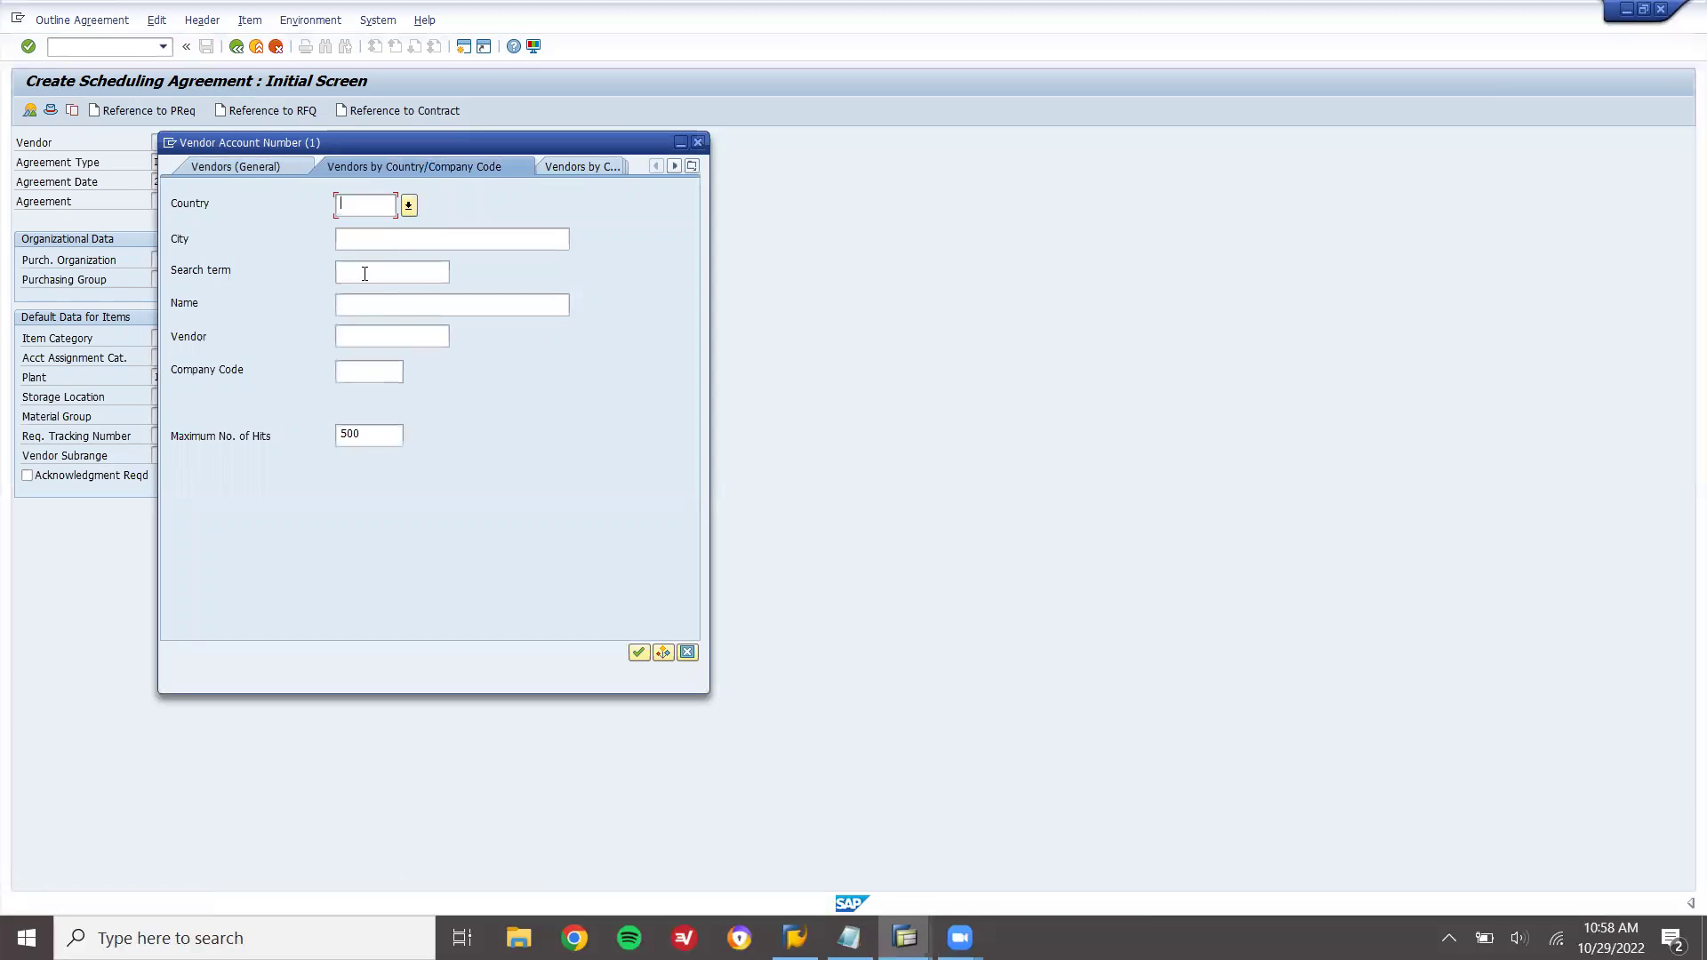
{"action": "left_click", "coordinate": [353, 369]}
{"action": "key", "text": "Return"}
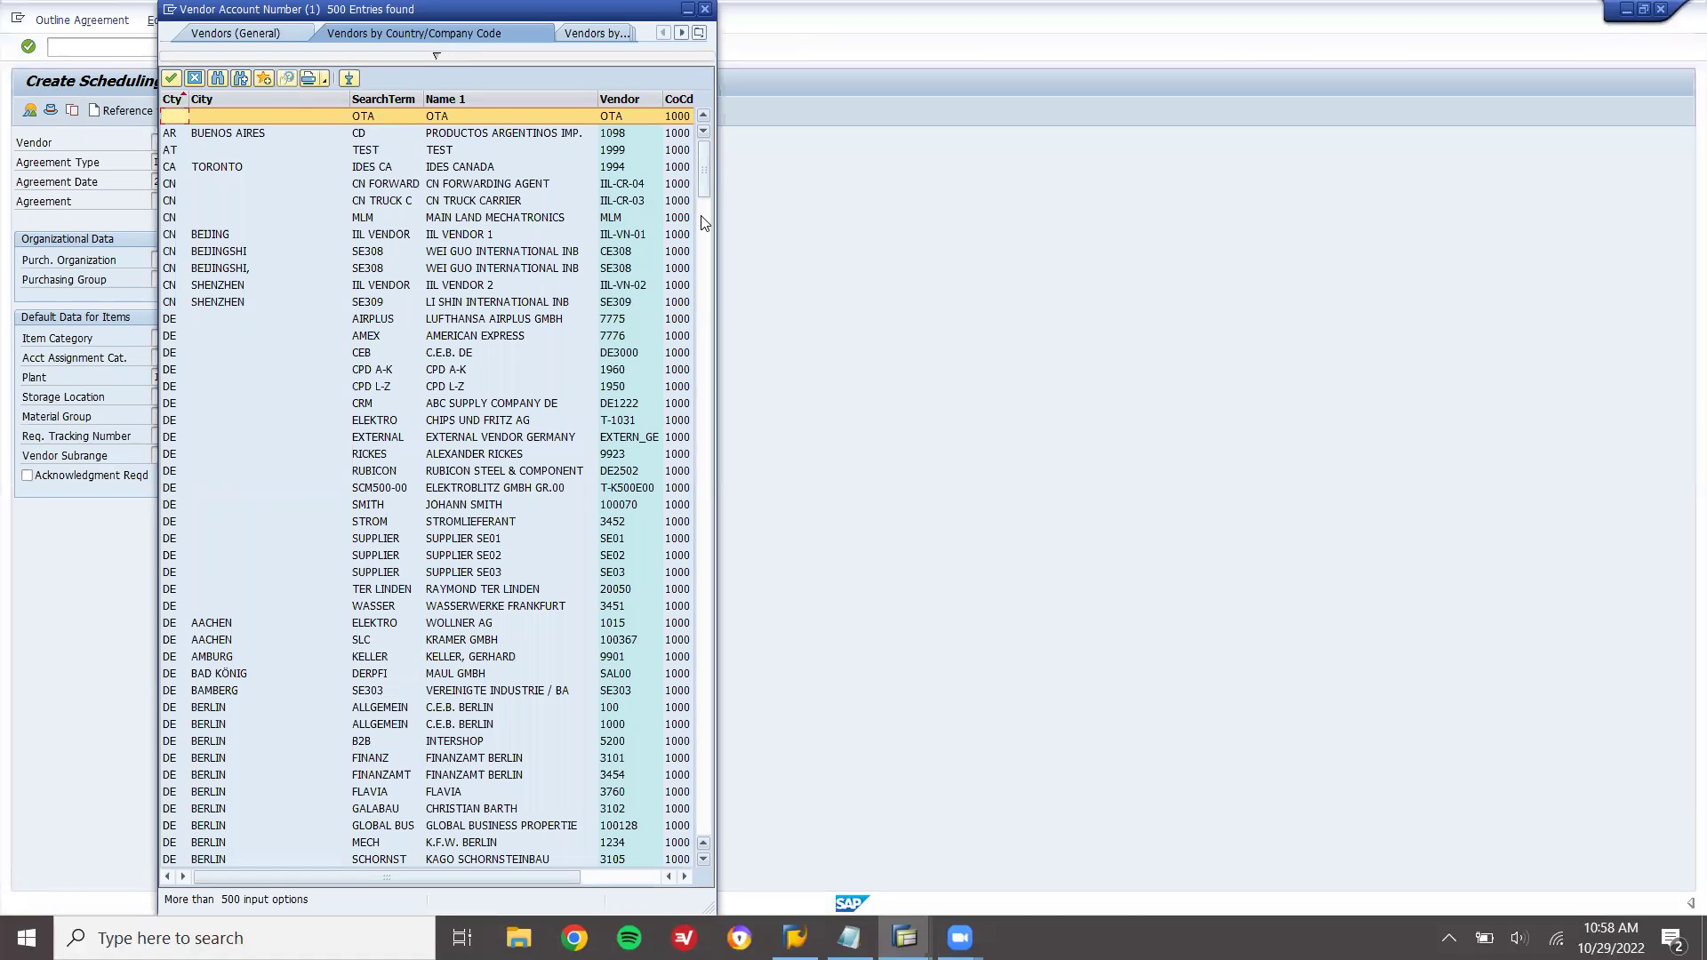
{"action": "left_click_drag", "start_coordinate": [704, 193], "coordinate": [700, 859]}
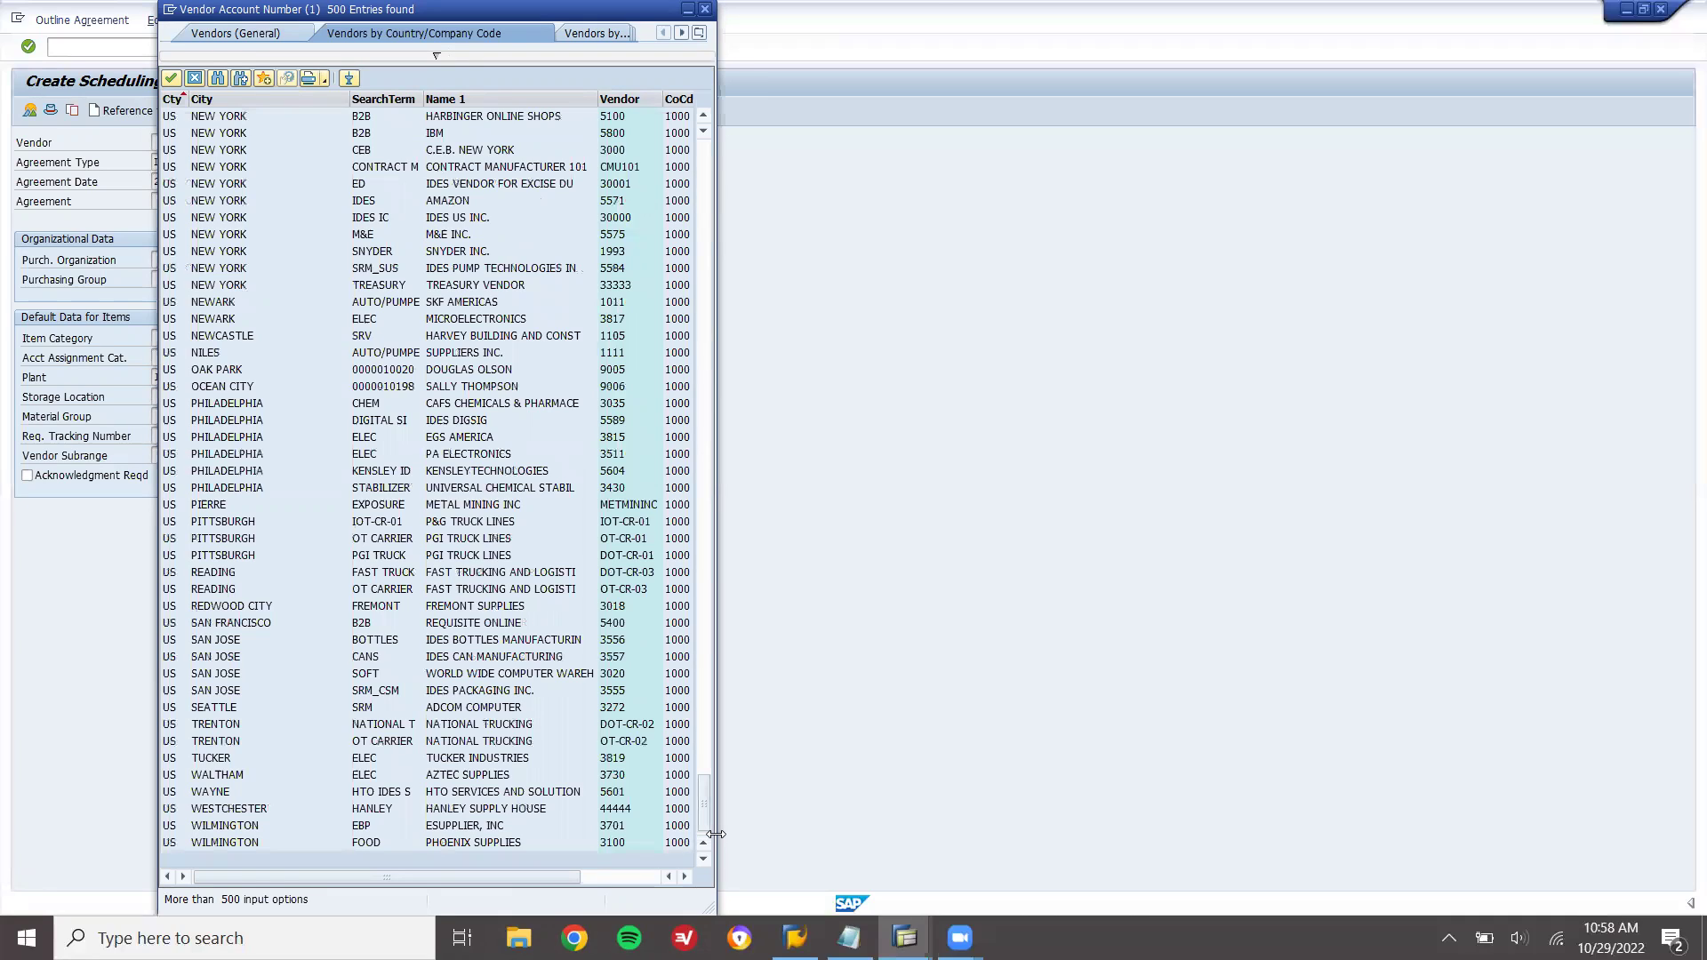
{"action": "left_click_drag", "start_coordinate": [716, 834], "coordinate": [934, 834]}
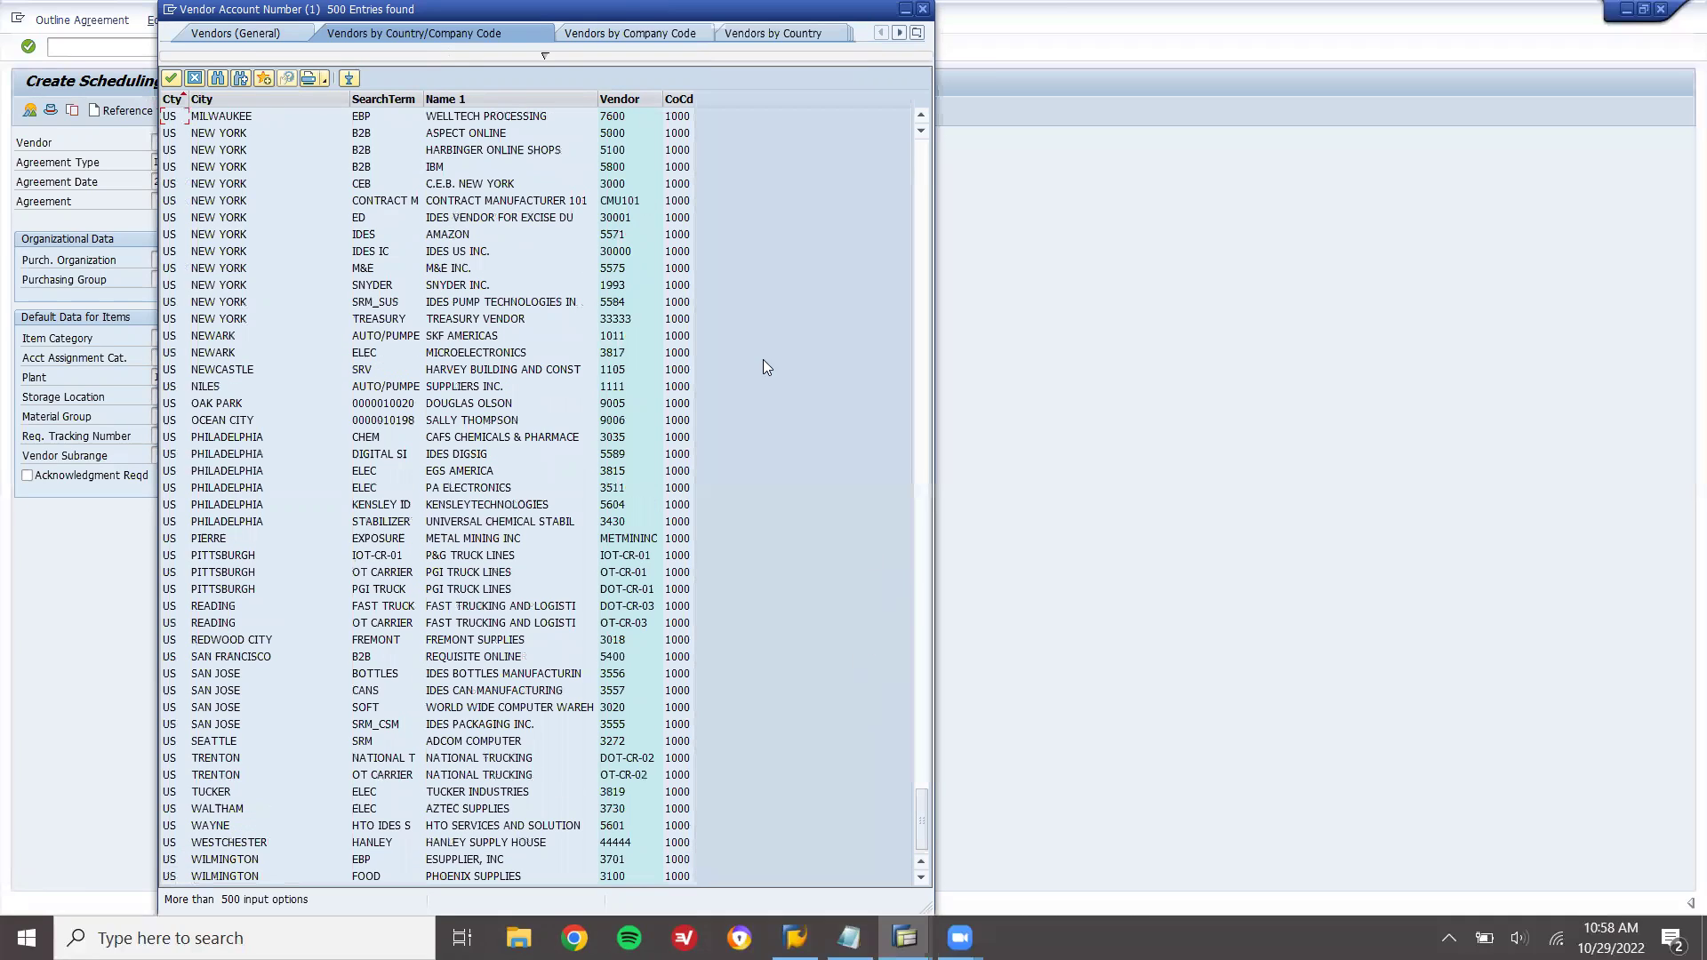
{"action": "left_click", "coordinate": [265, 80]}
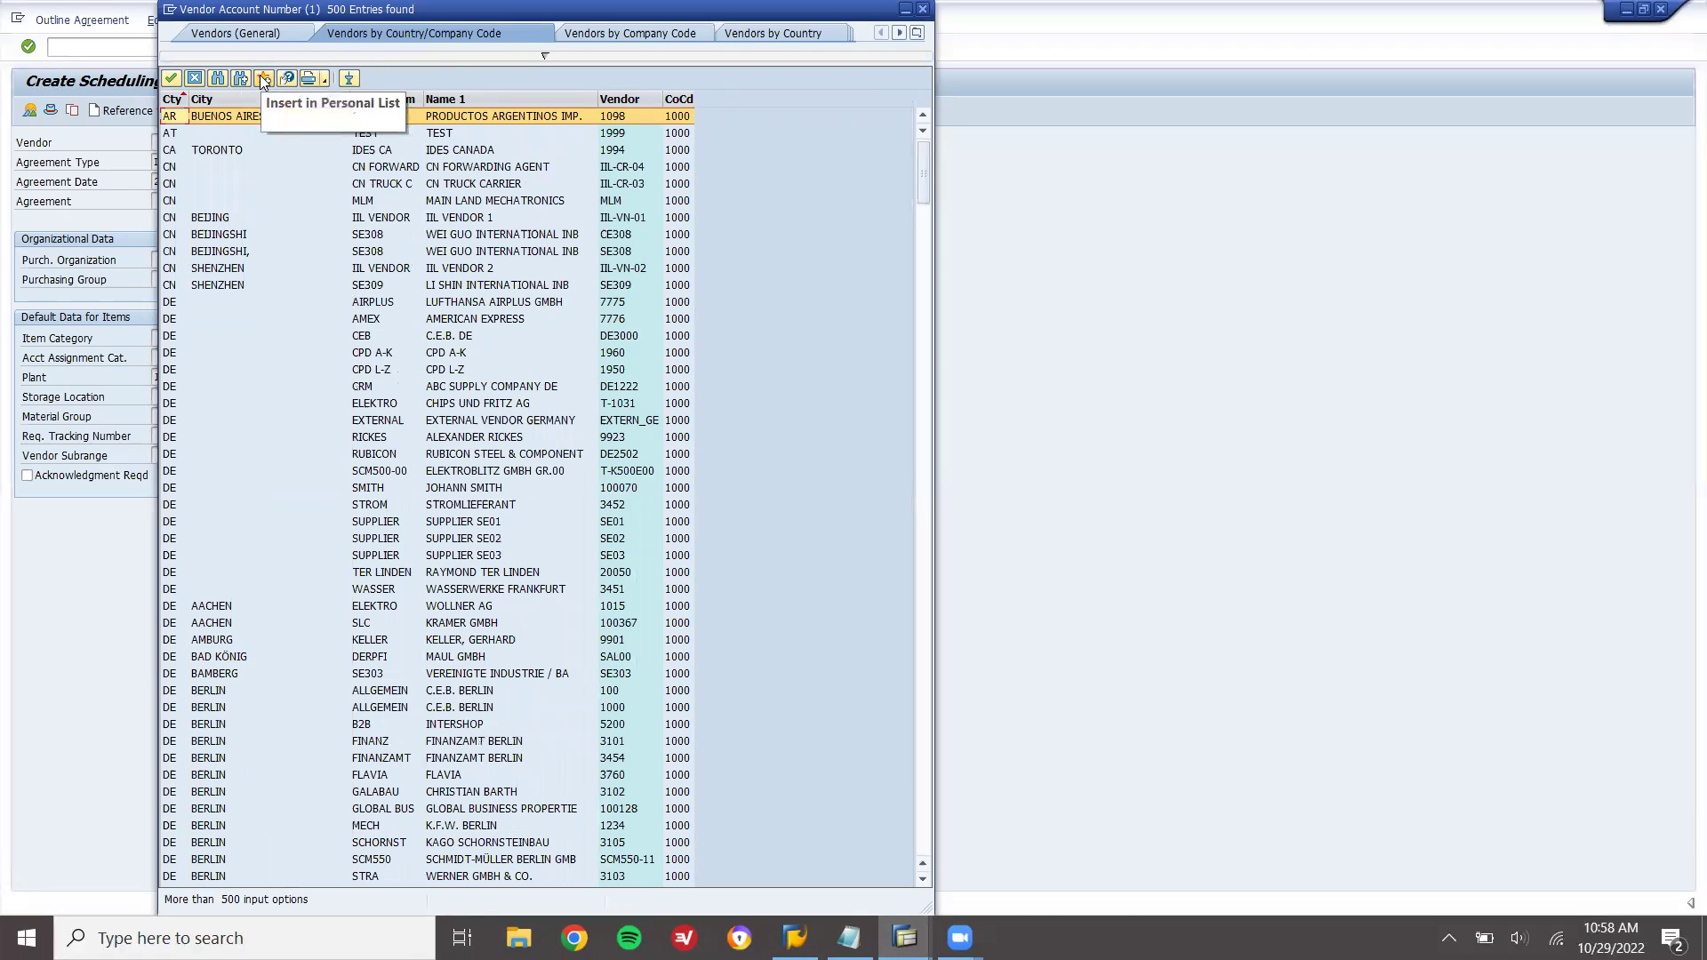
{"action": "left_click", "coordinate": [924, 686]}
{"action": "left_click", "coordinate": [925, 686]}
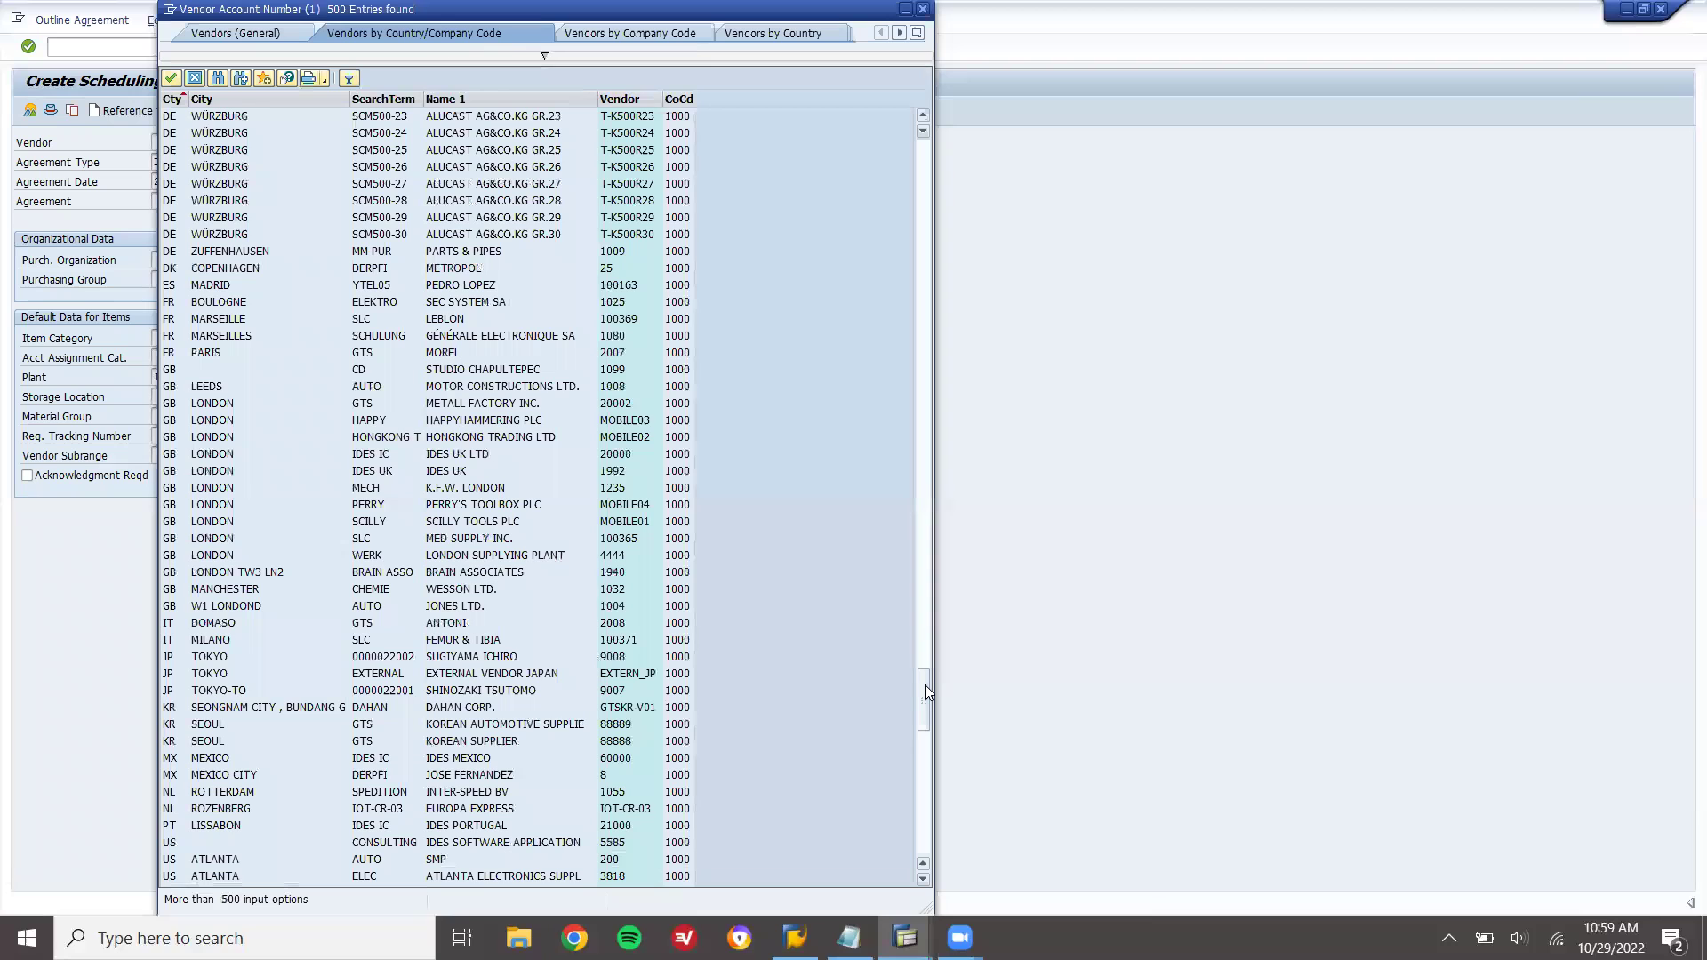
{"action": "left_click", "coordinate": [930, 793]}
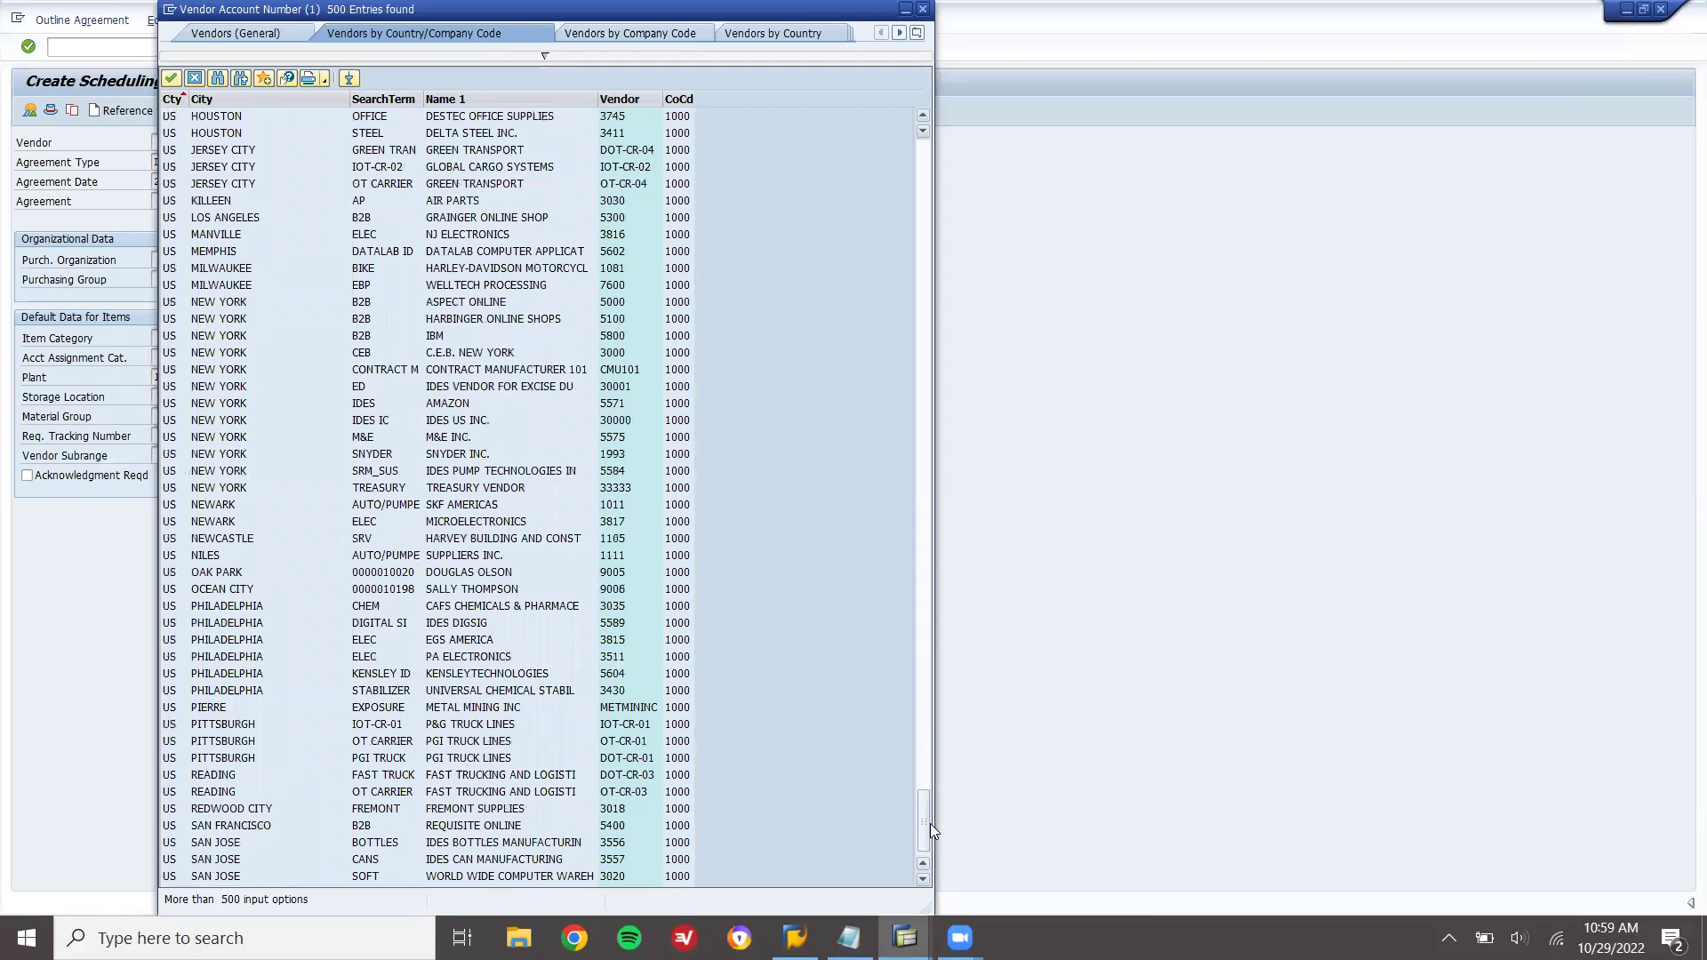
{"action": "left_click", "coordinate": [930, 824]}
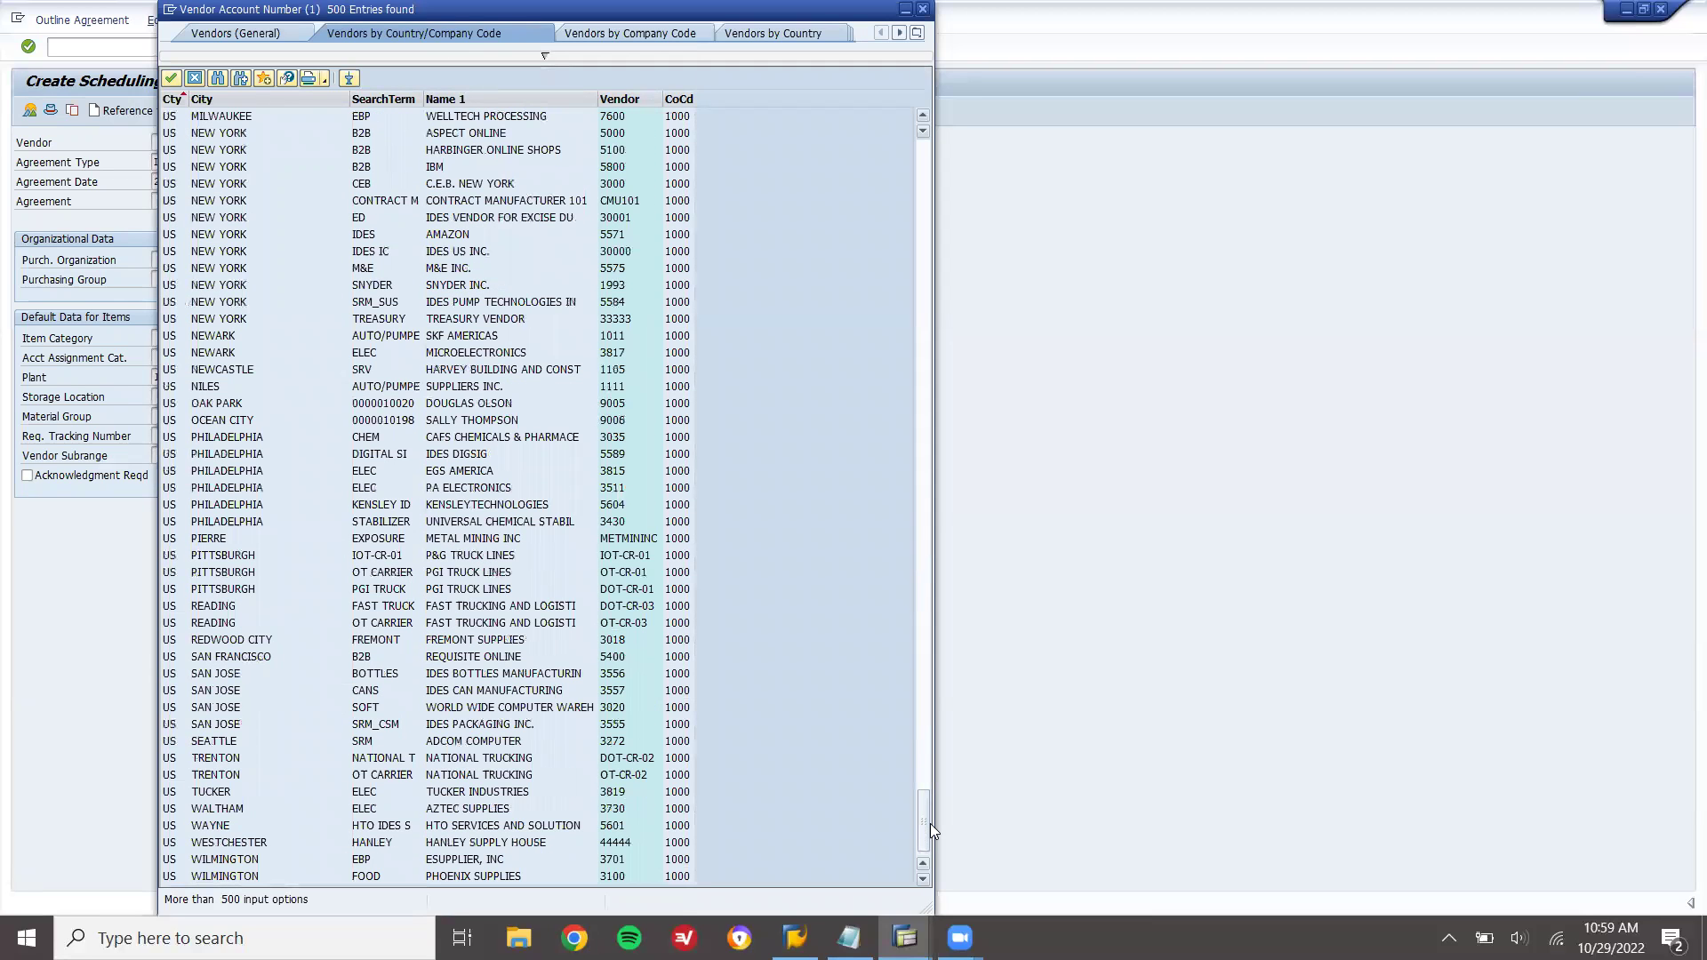
{"action": "double_click", "coordinate": [566, 674]}
Enter purchasing organization 1000 and purchasing group 000, then submit the initial screen
{"action": "key", "text": "Tab"}
{"action": "key", "text": "Tab"}
{"action": "key", "text": "Tab"}
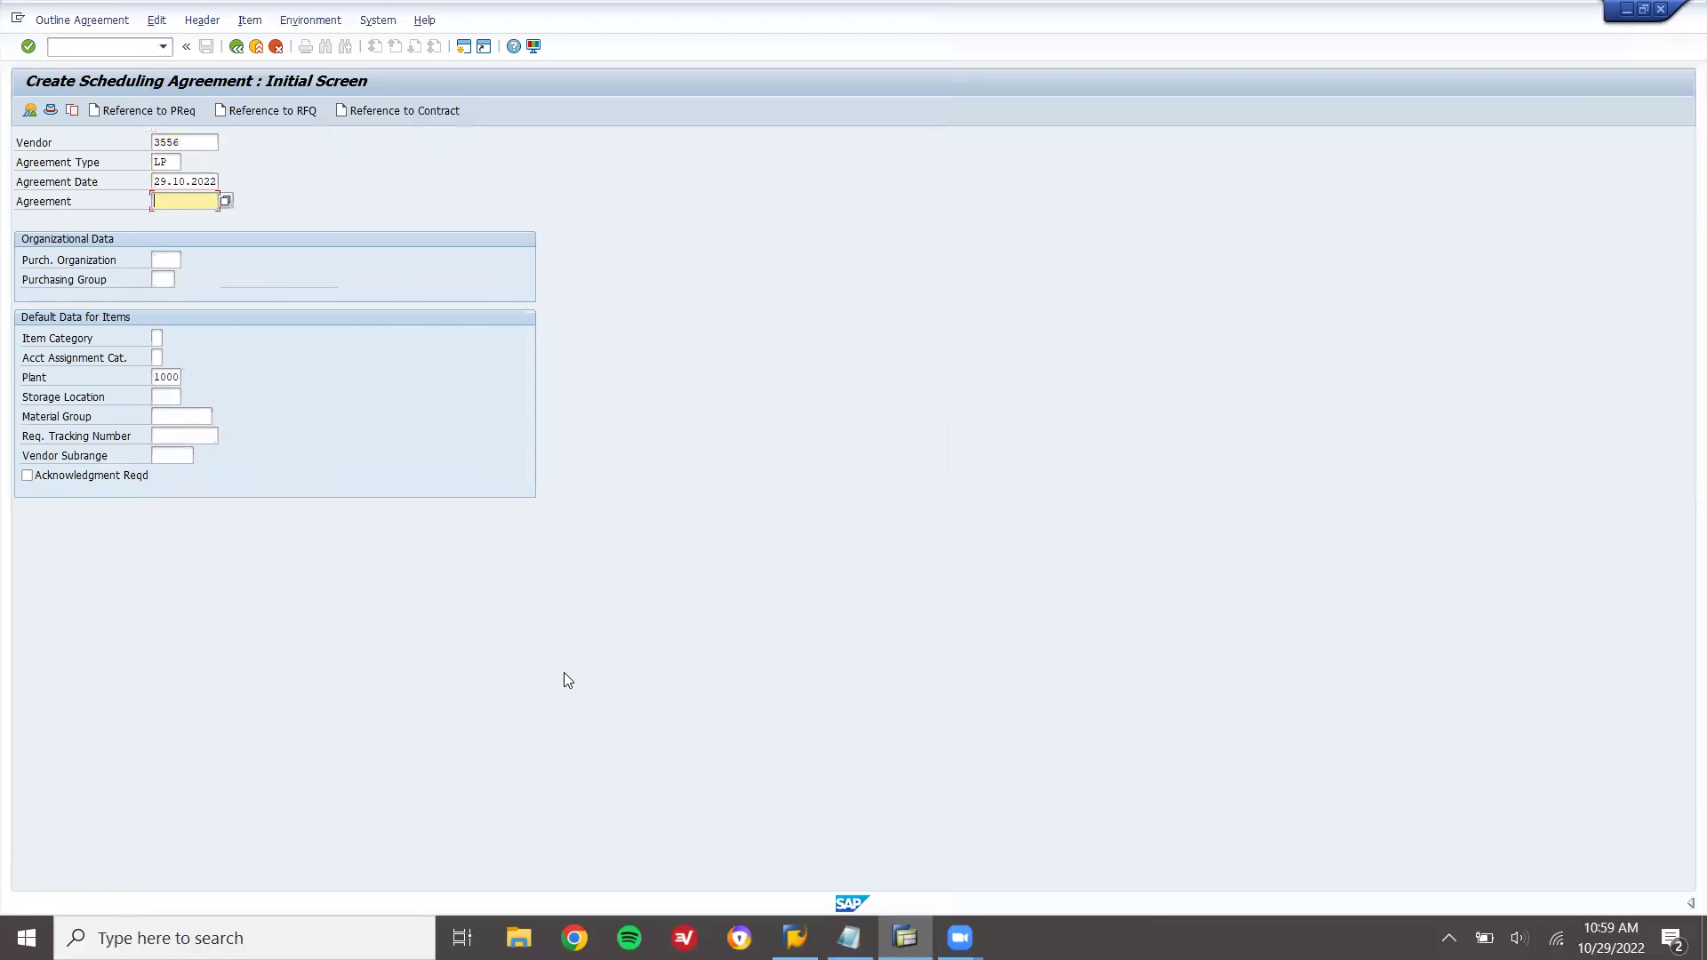
{"action": "key", "text": "Tab"}
{"action": "type", "text": "1000"}
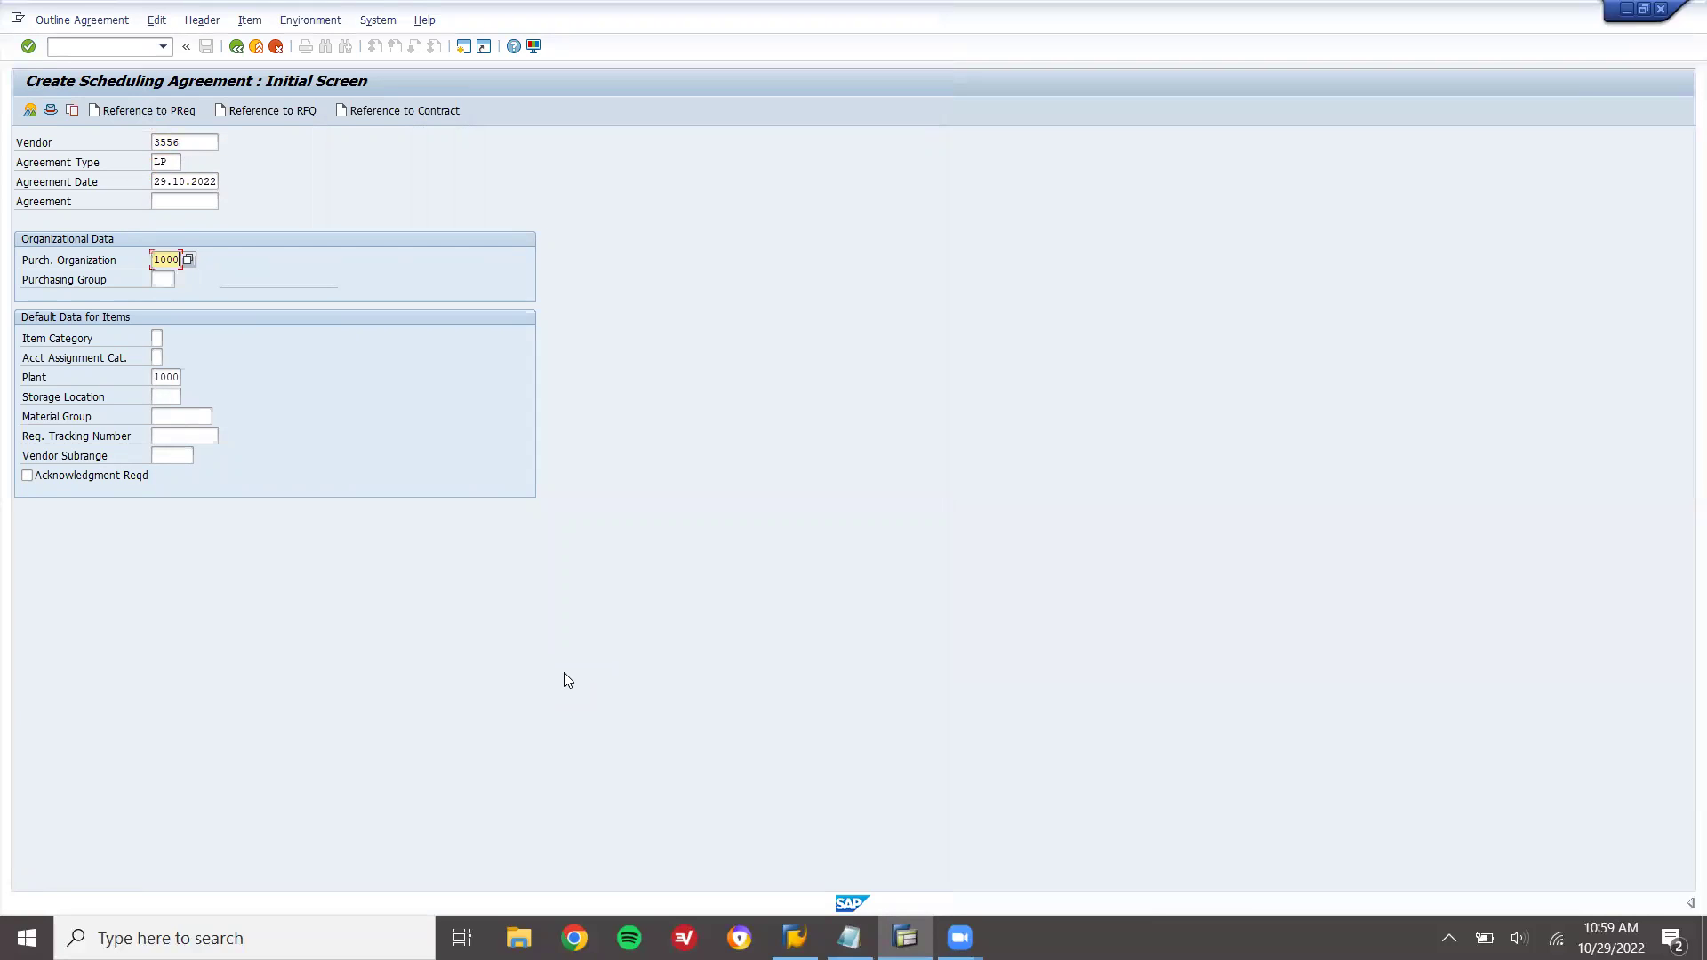
{"action": "key", "text": "Tab"}
{"action": "type", "text": "000"}
{"action": "key", "text": "Return"}
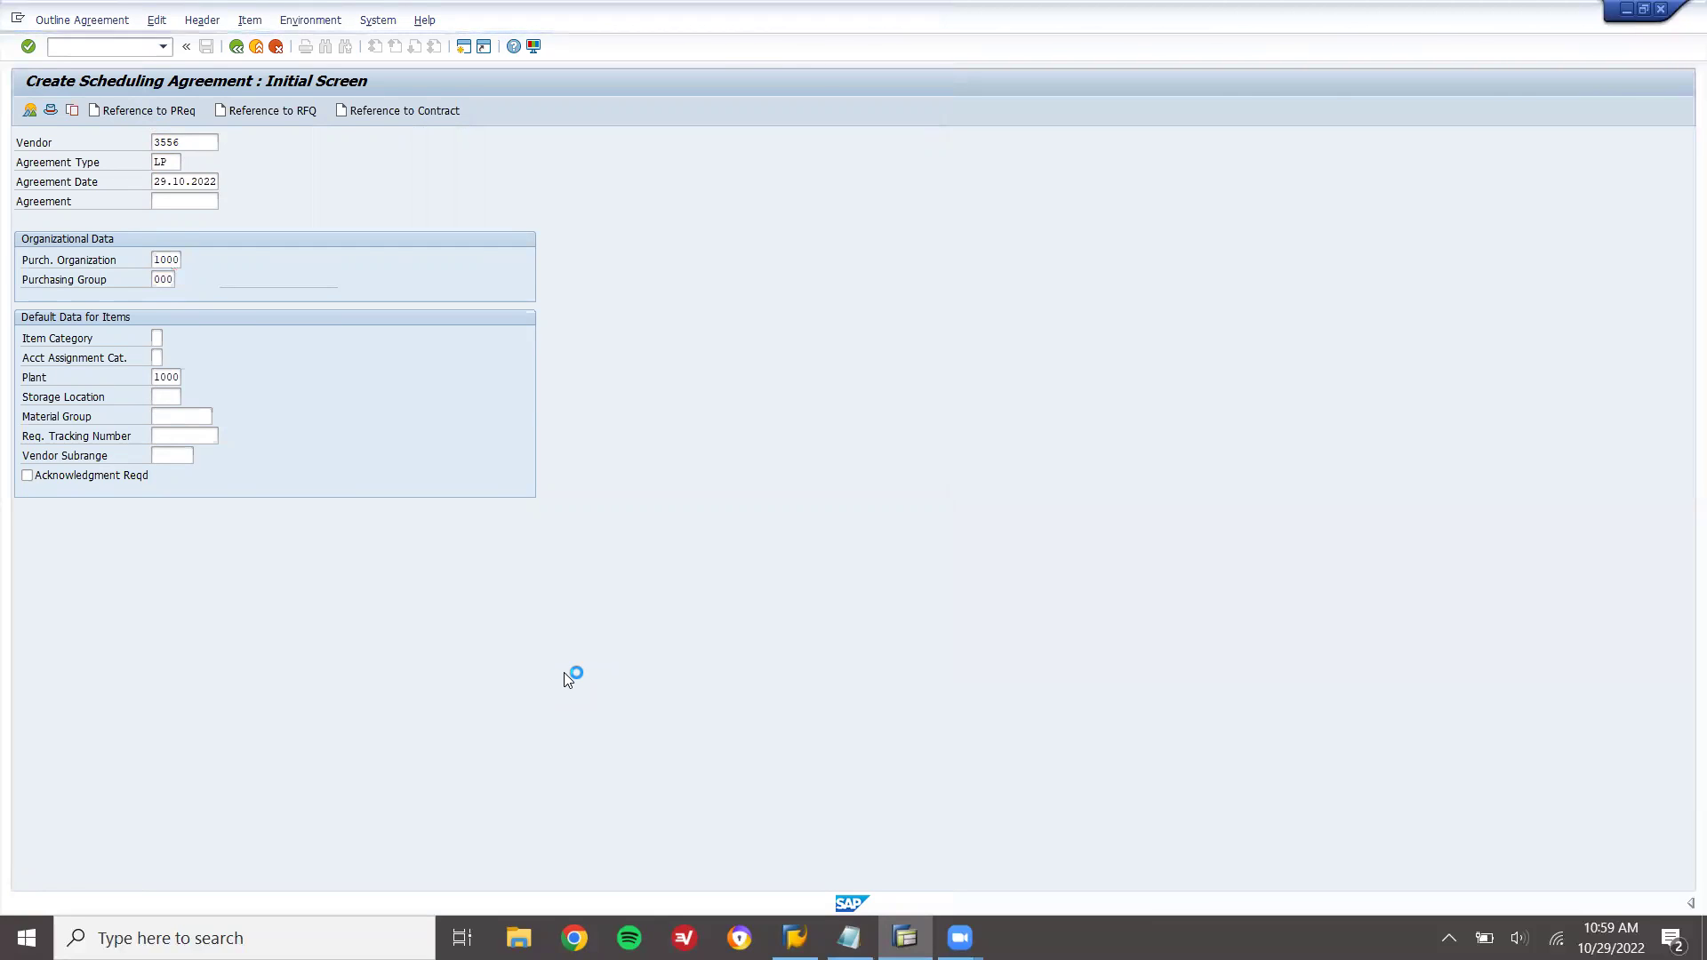
Set the validity end to 16.11.2022 and continue to the item overview
{"action": "key", "text": "BackSpace"}
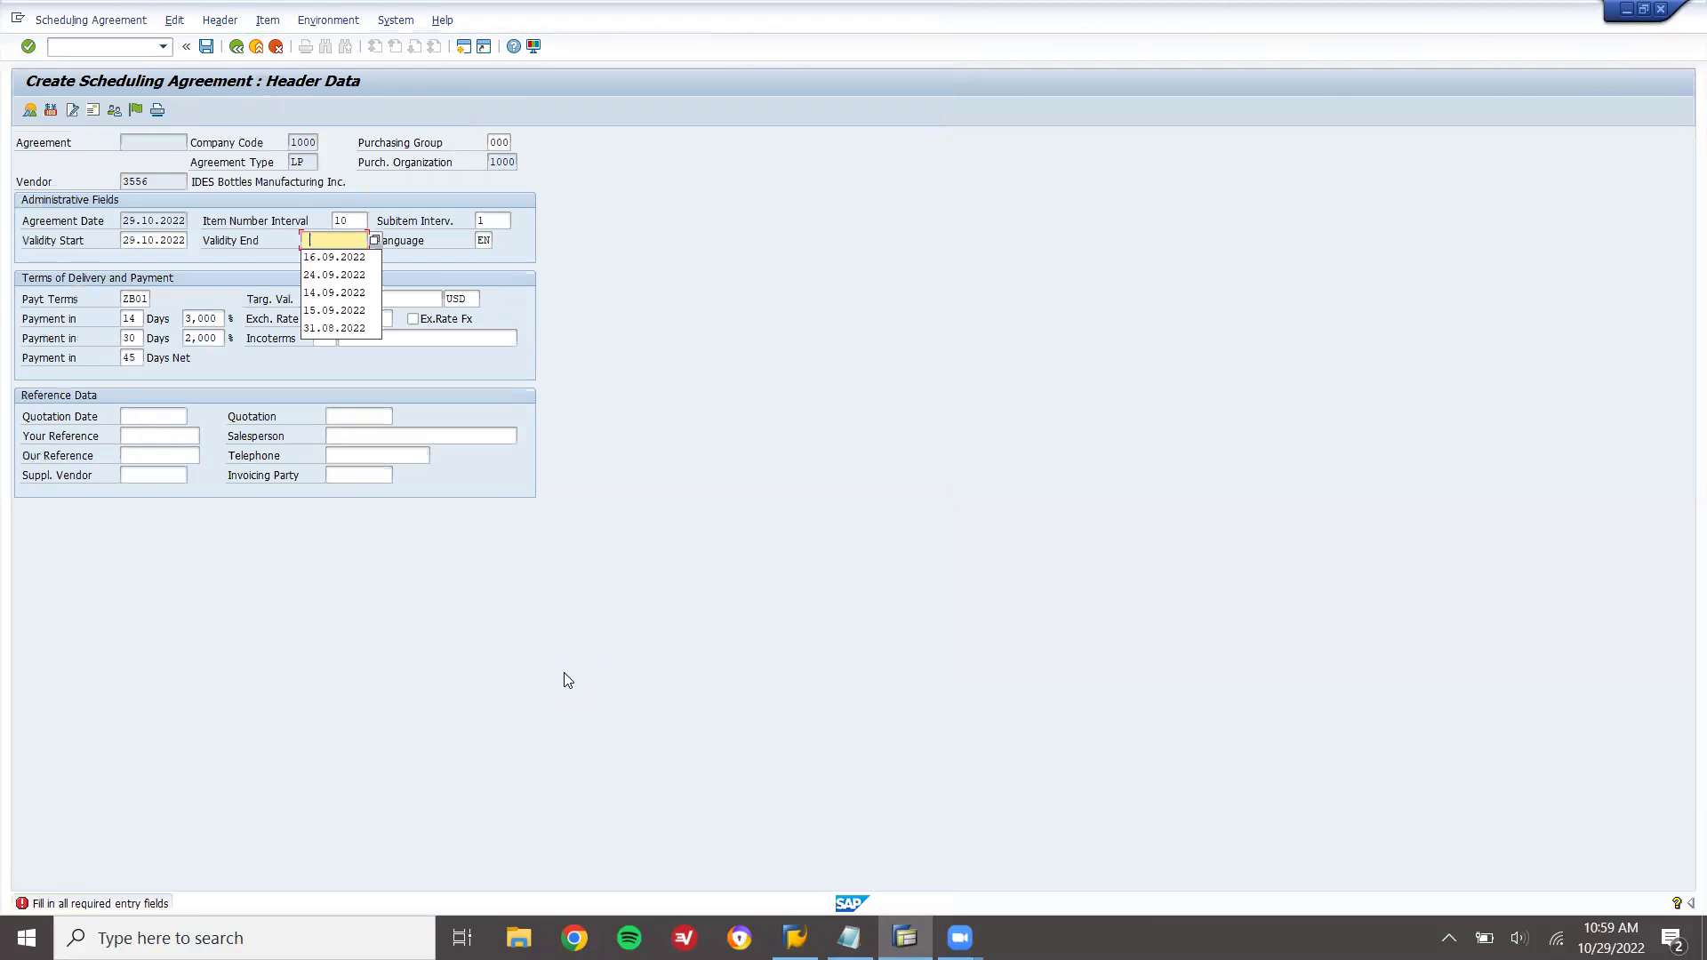
{"action": "key", "text": "Down"}
{"action": "key", "text": "Return"}
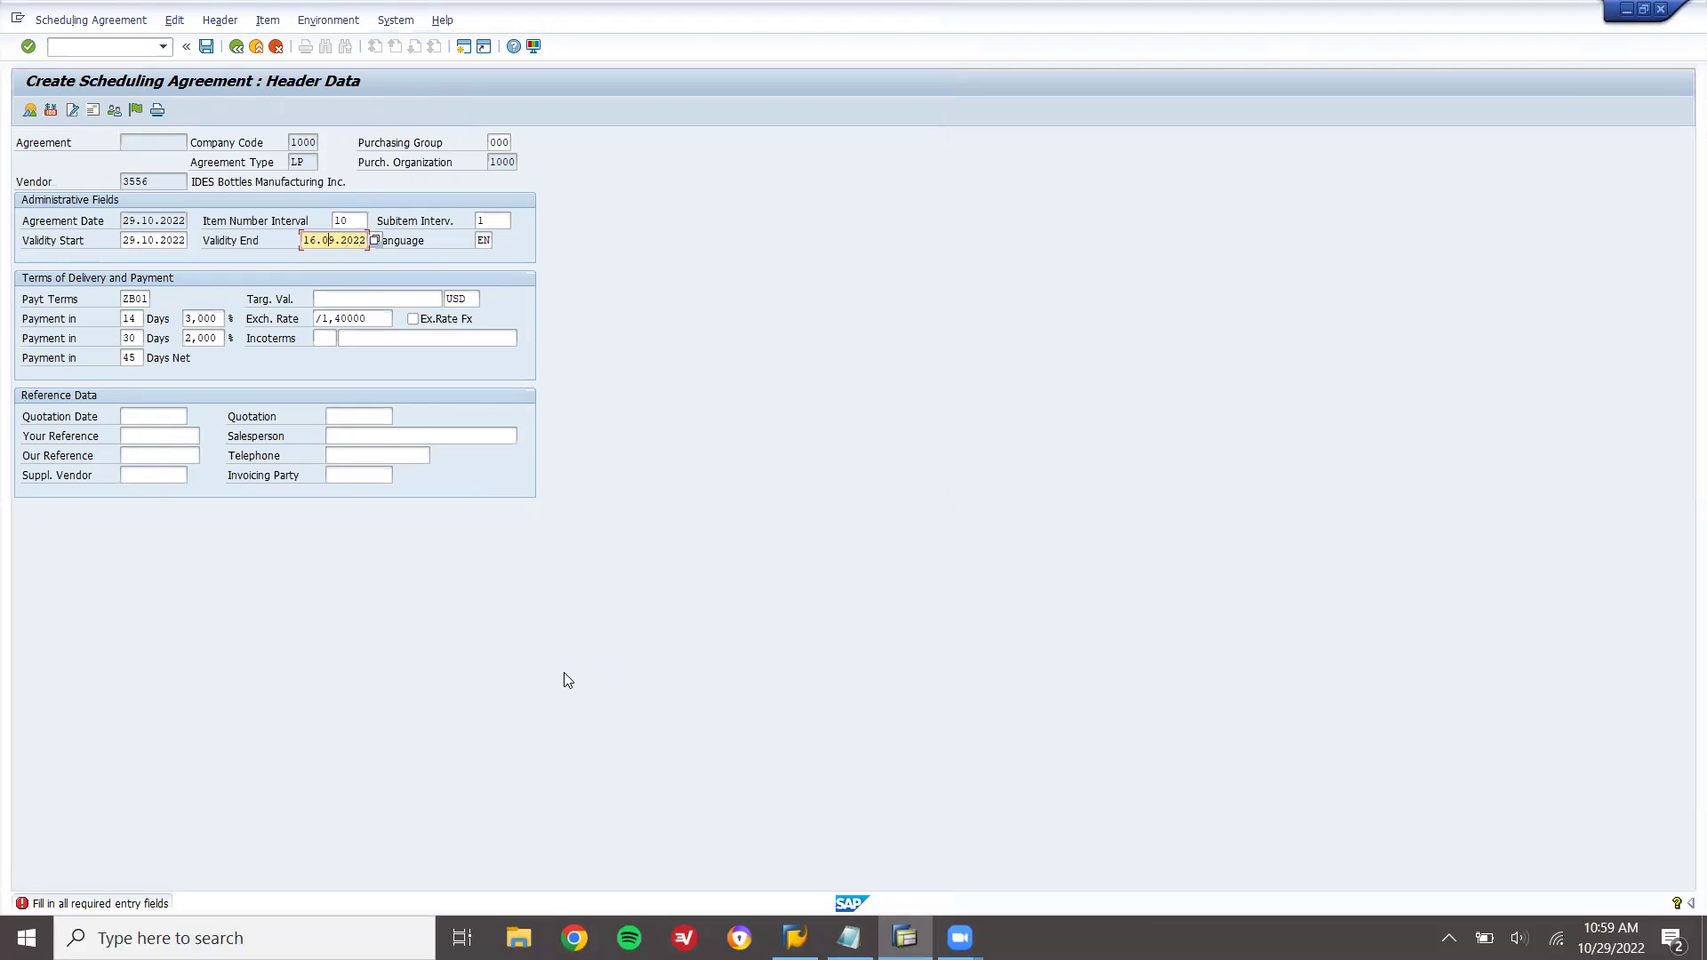
{"action": "type", "text": "11"}
{"action": "key", "text": "Return"}
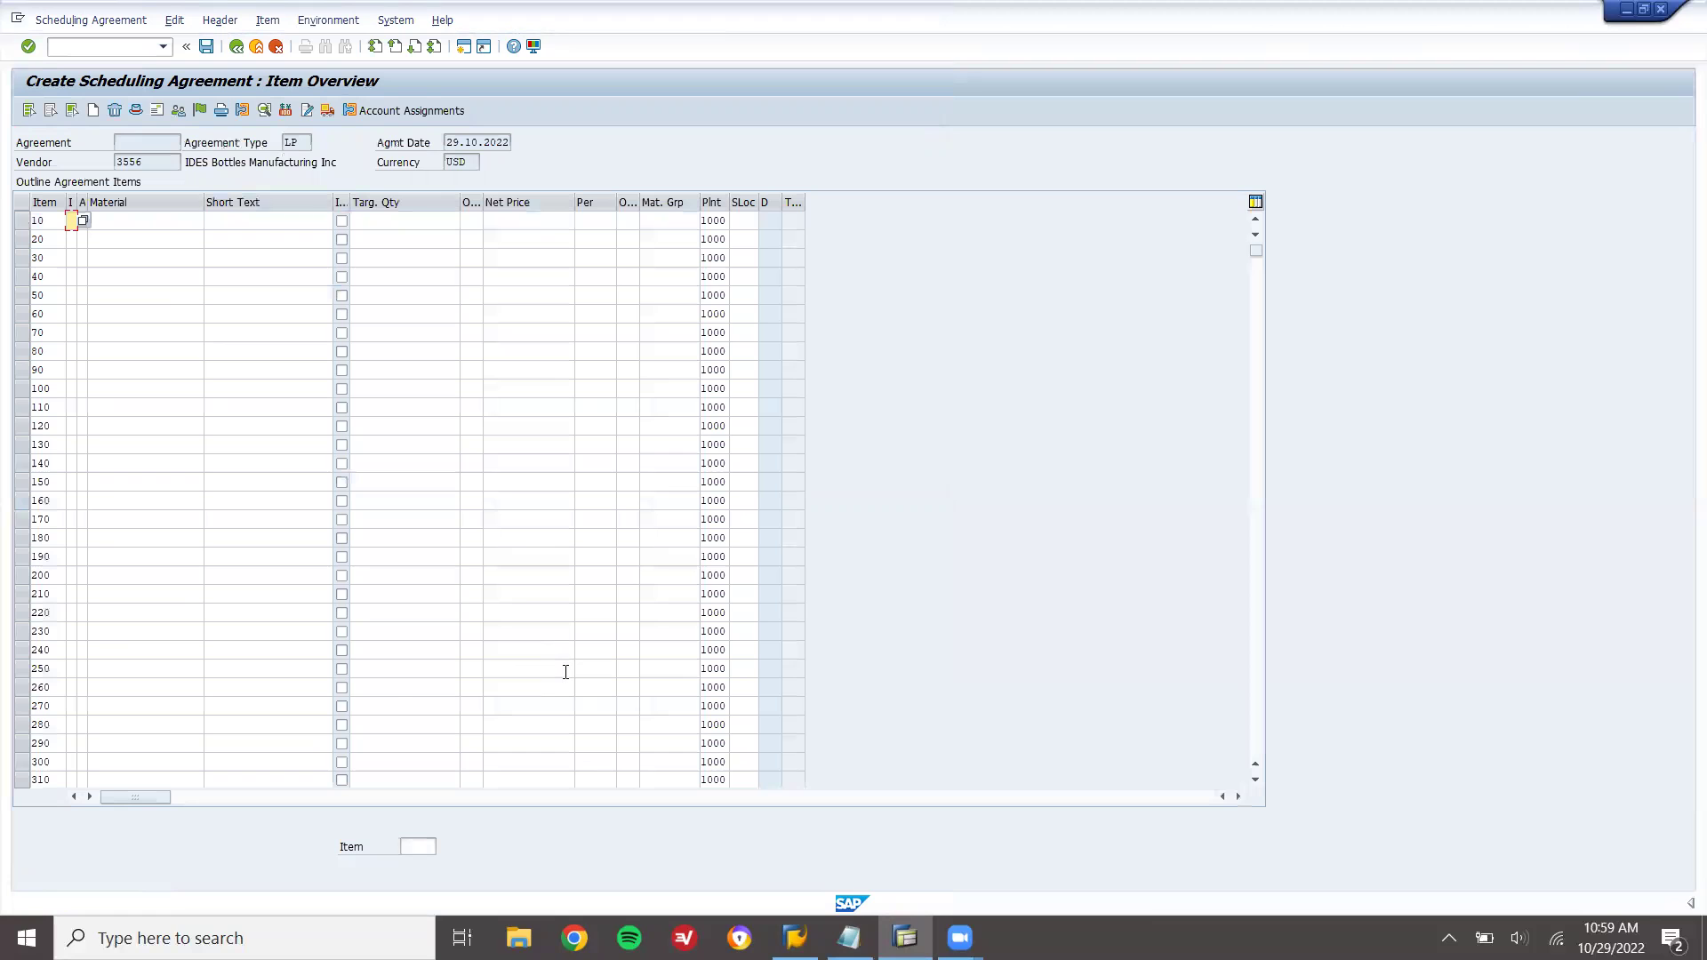
Enter material 6507 with storage location 0001 for item 10
{"action": "key", "text": "alt+Tab"}
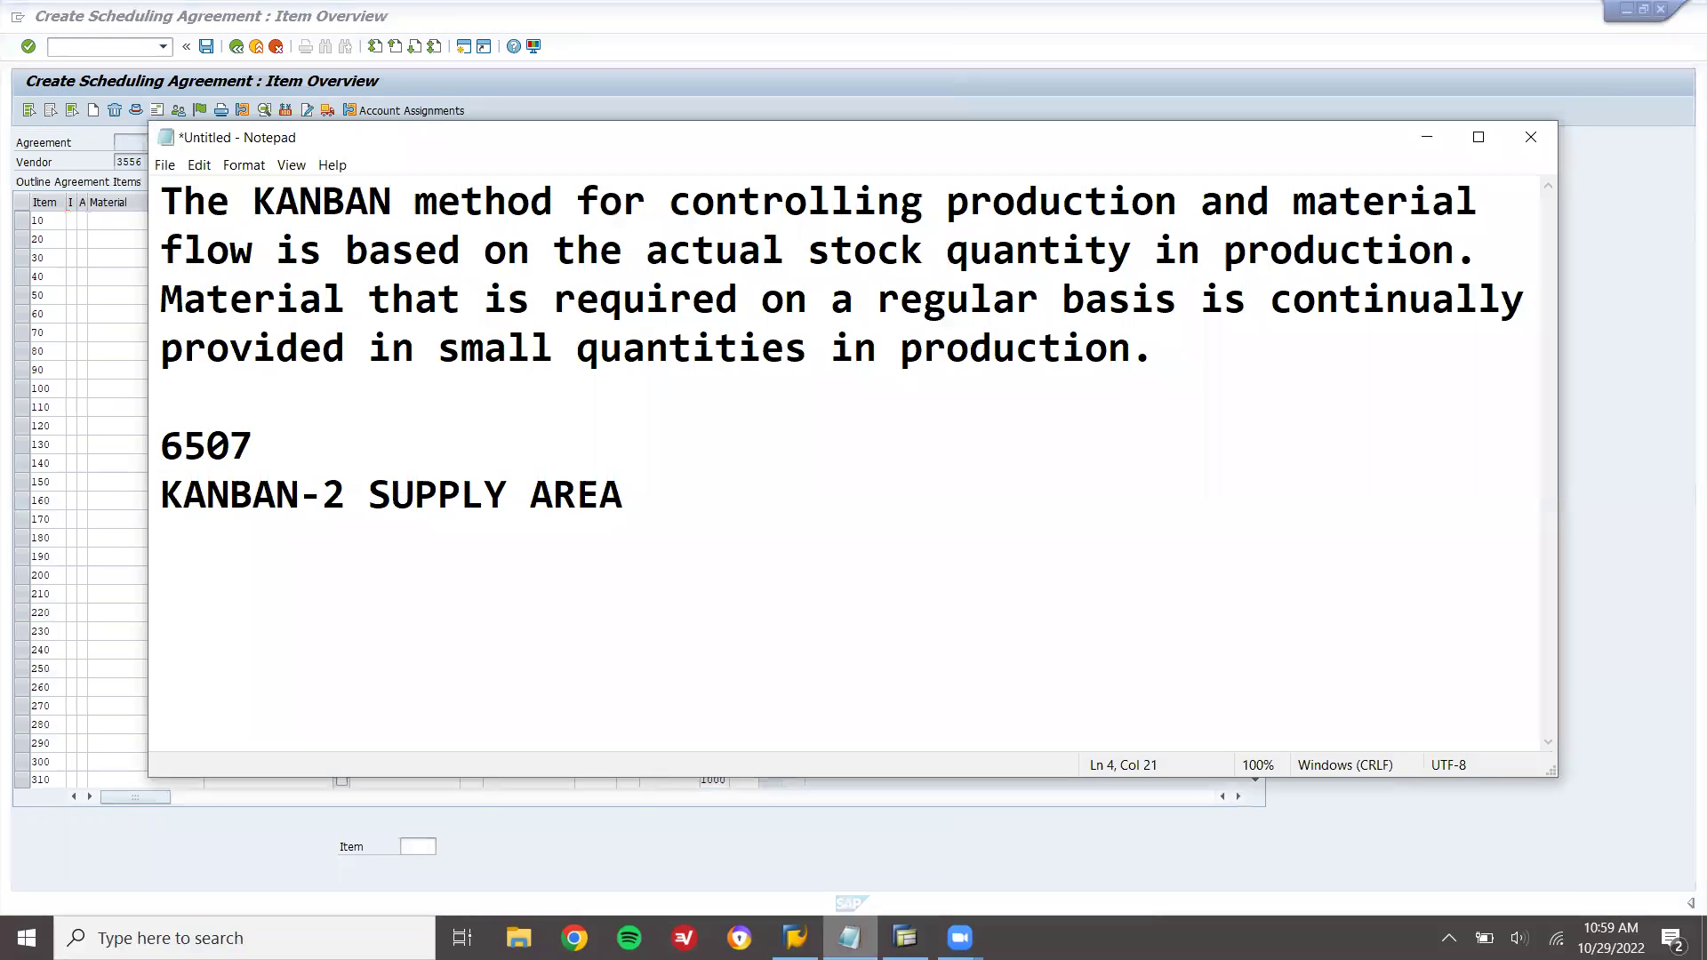
{"action": "key", "text": "alt+Tab"}
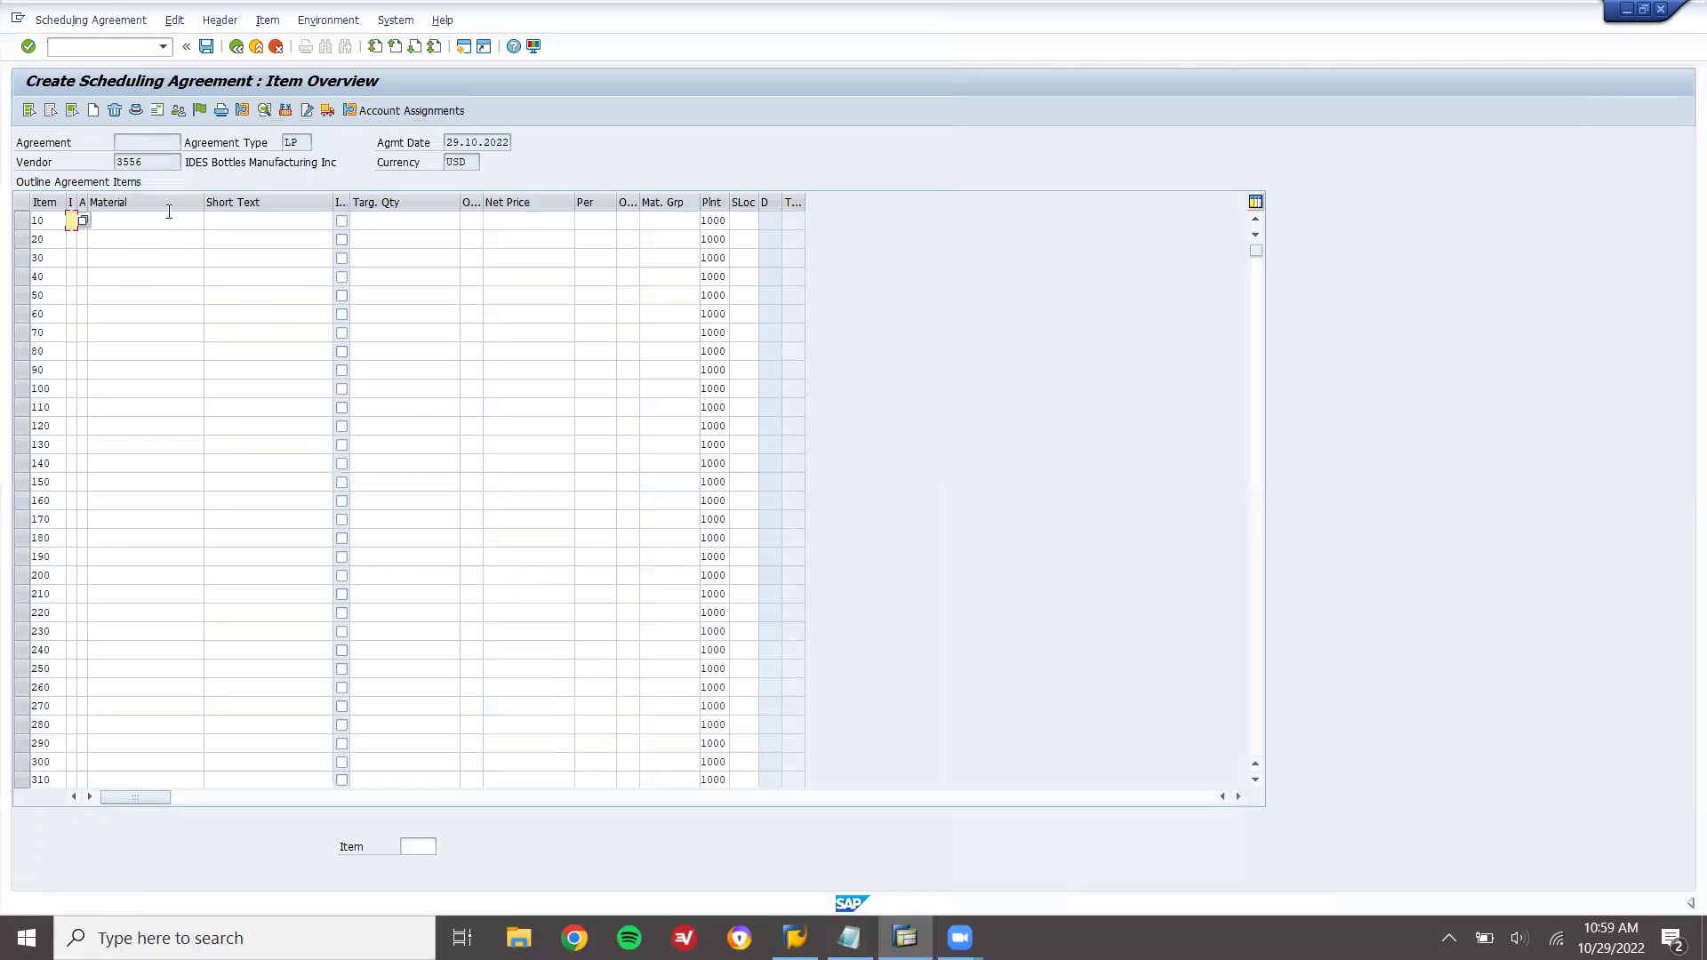
{"action": "left_click", "coordinate": [169, 217]}
{"action": "type", "text": "6507"}
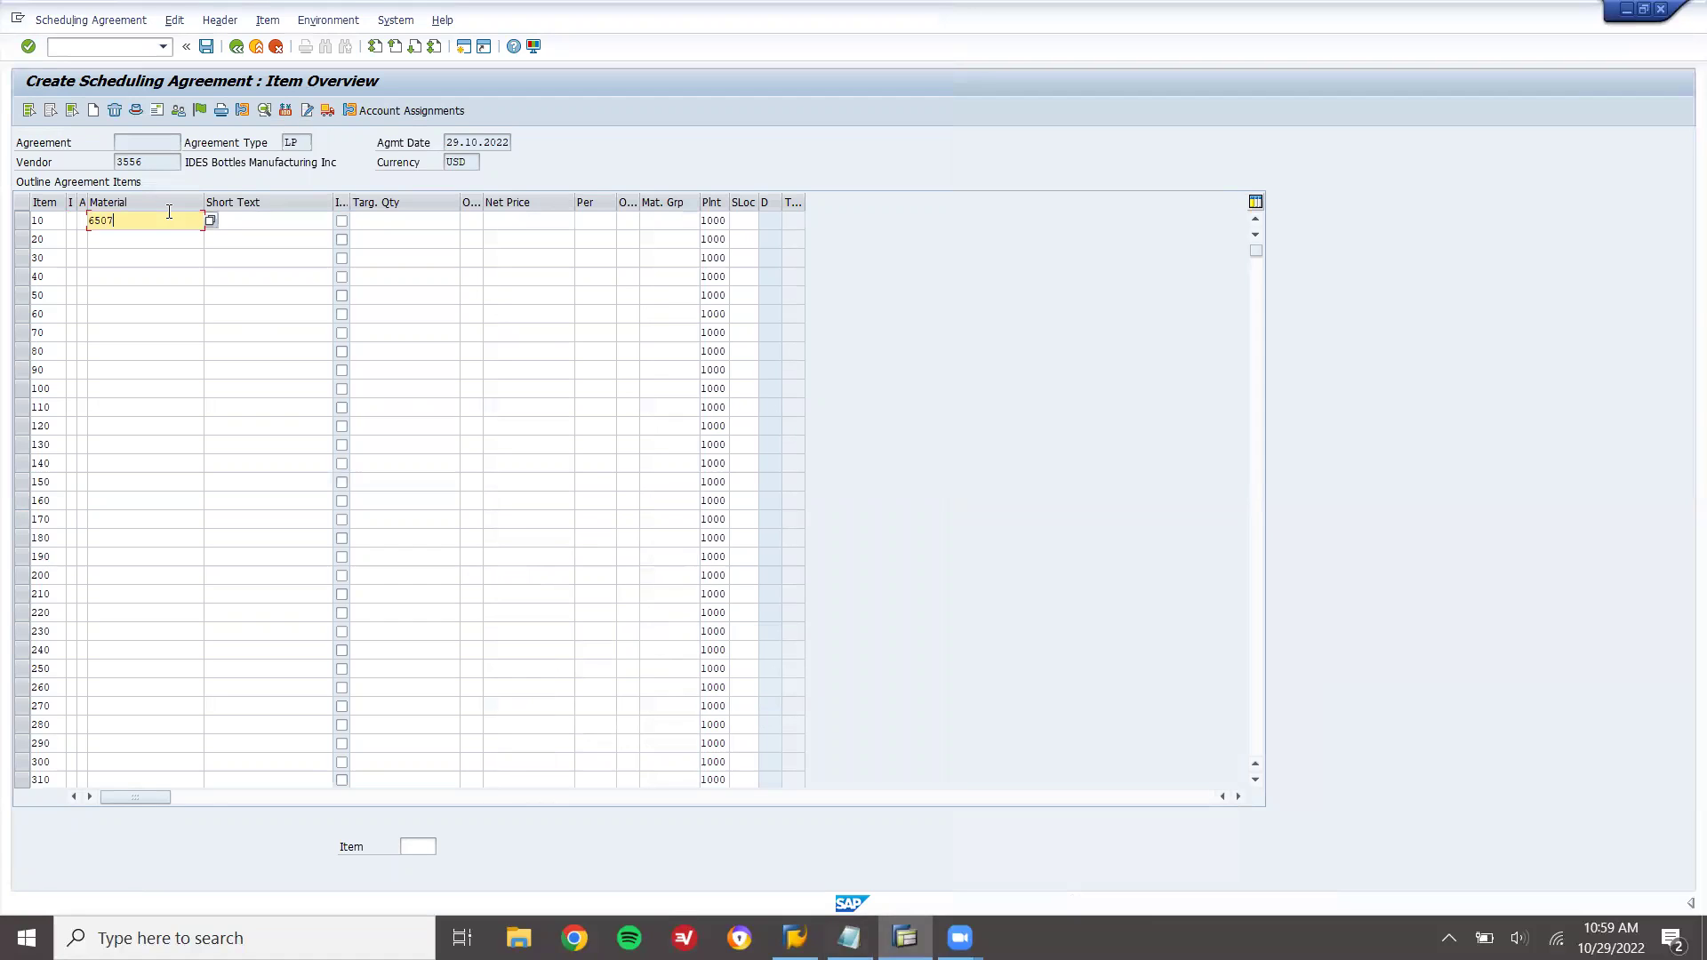
{"action": "left_click", "coordinate": [738, 218]}
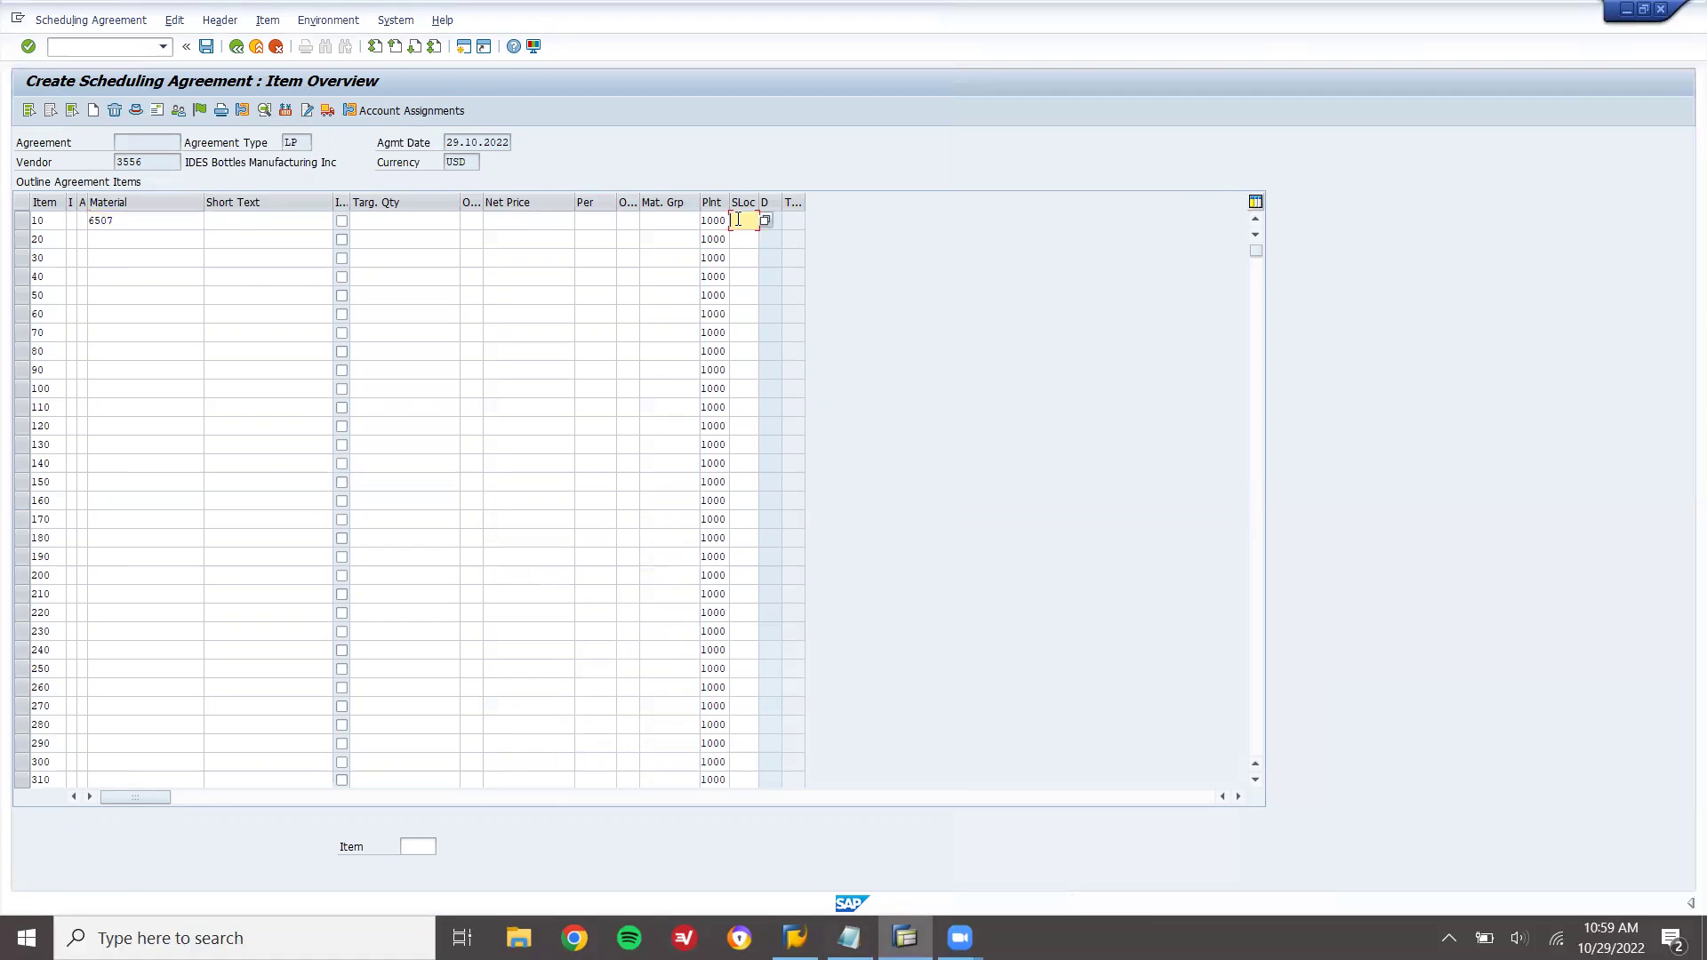
{"action": "type", "text": "0001"}
{"action": "key", "text": "Return"}
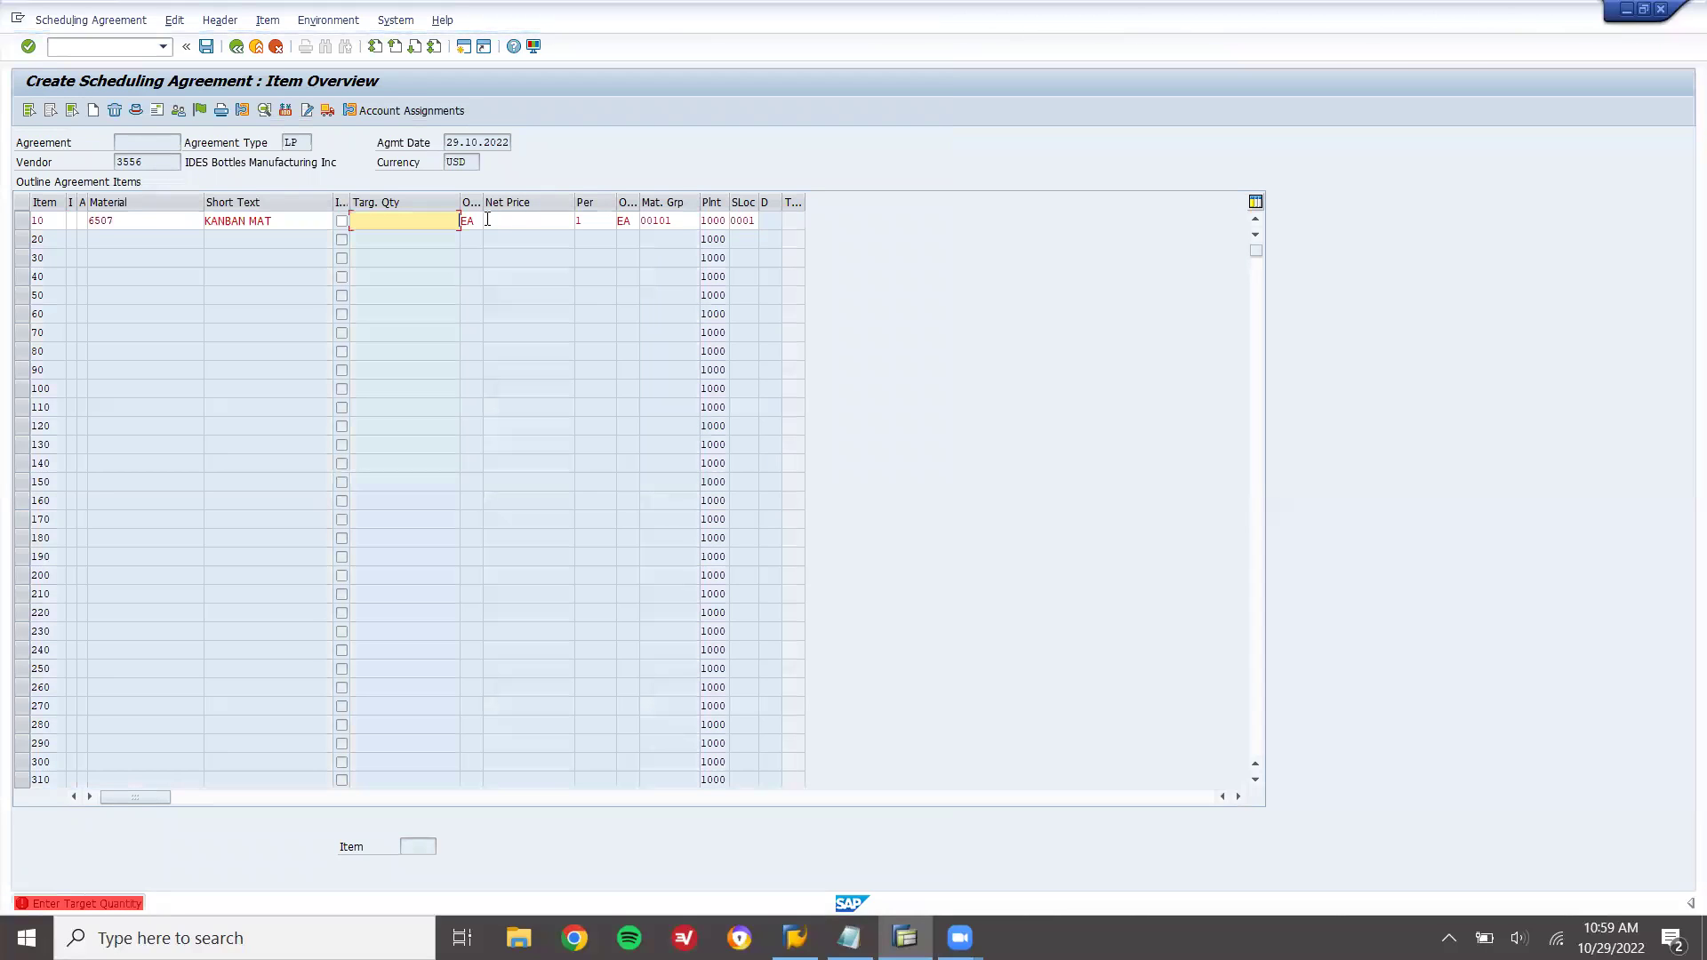
Give item 10 target quantity 100 and net price 1,100
{"action": "type", "text": "100"}
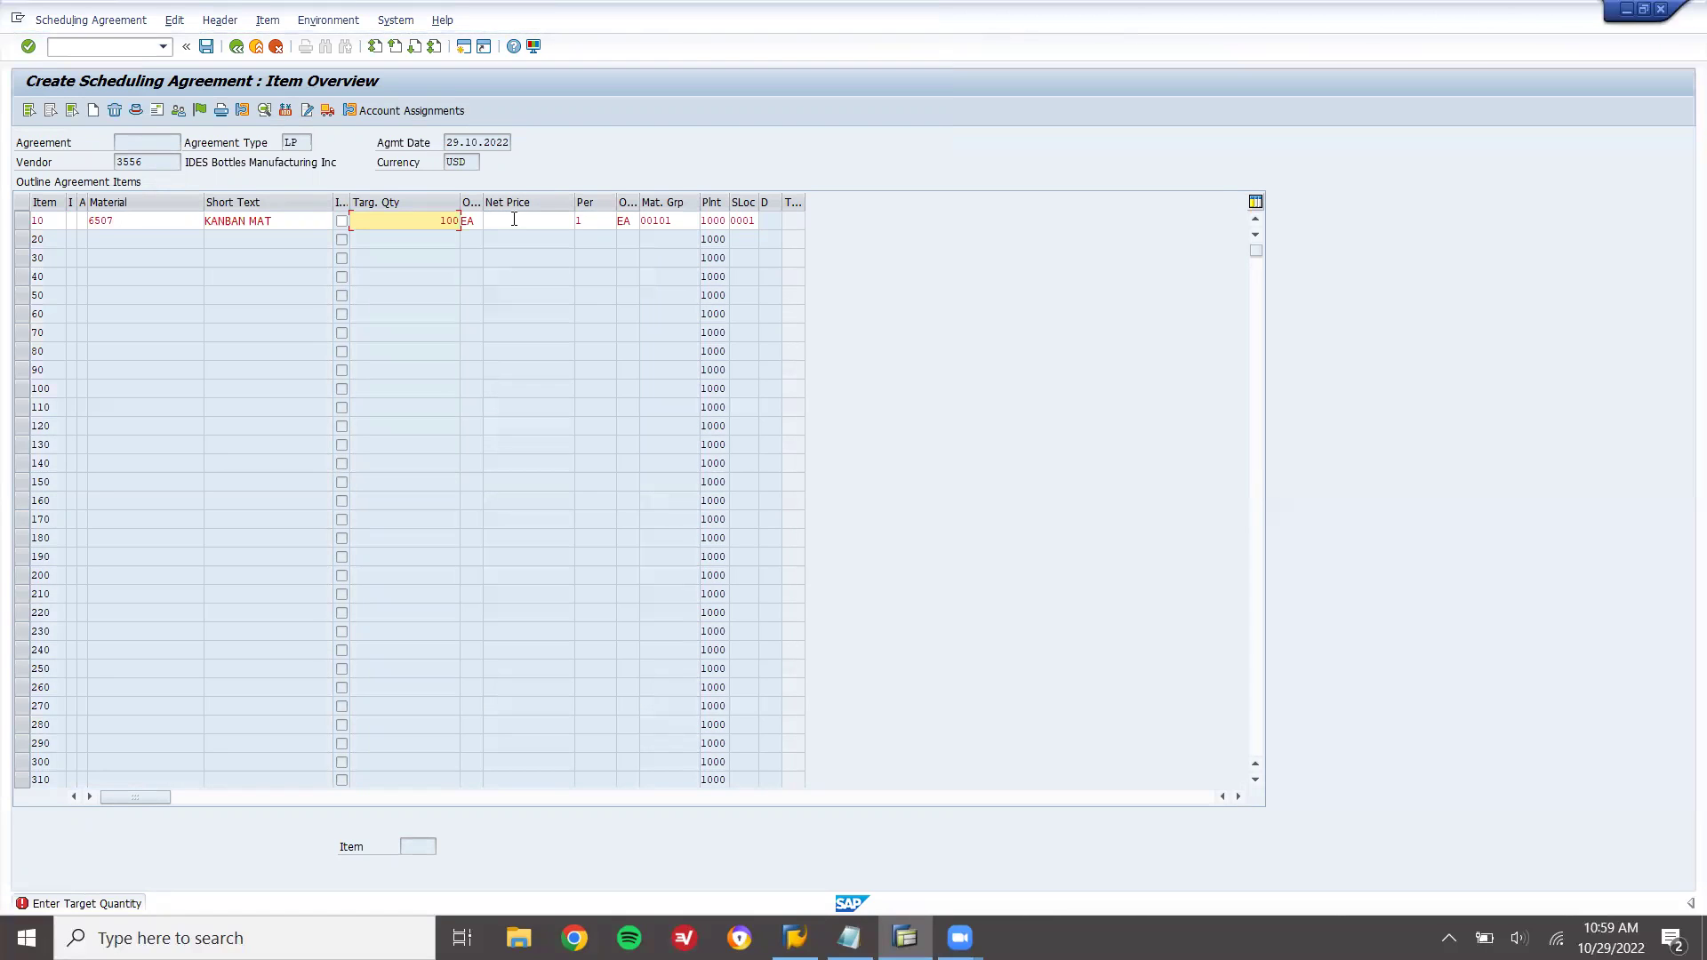
{"action": "left_click", "coordinate": [514, 219]}
{"action": "type", "text": "1100"}
{"action": "key", "text": "Return"}
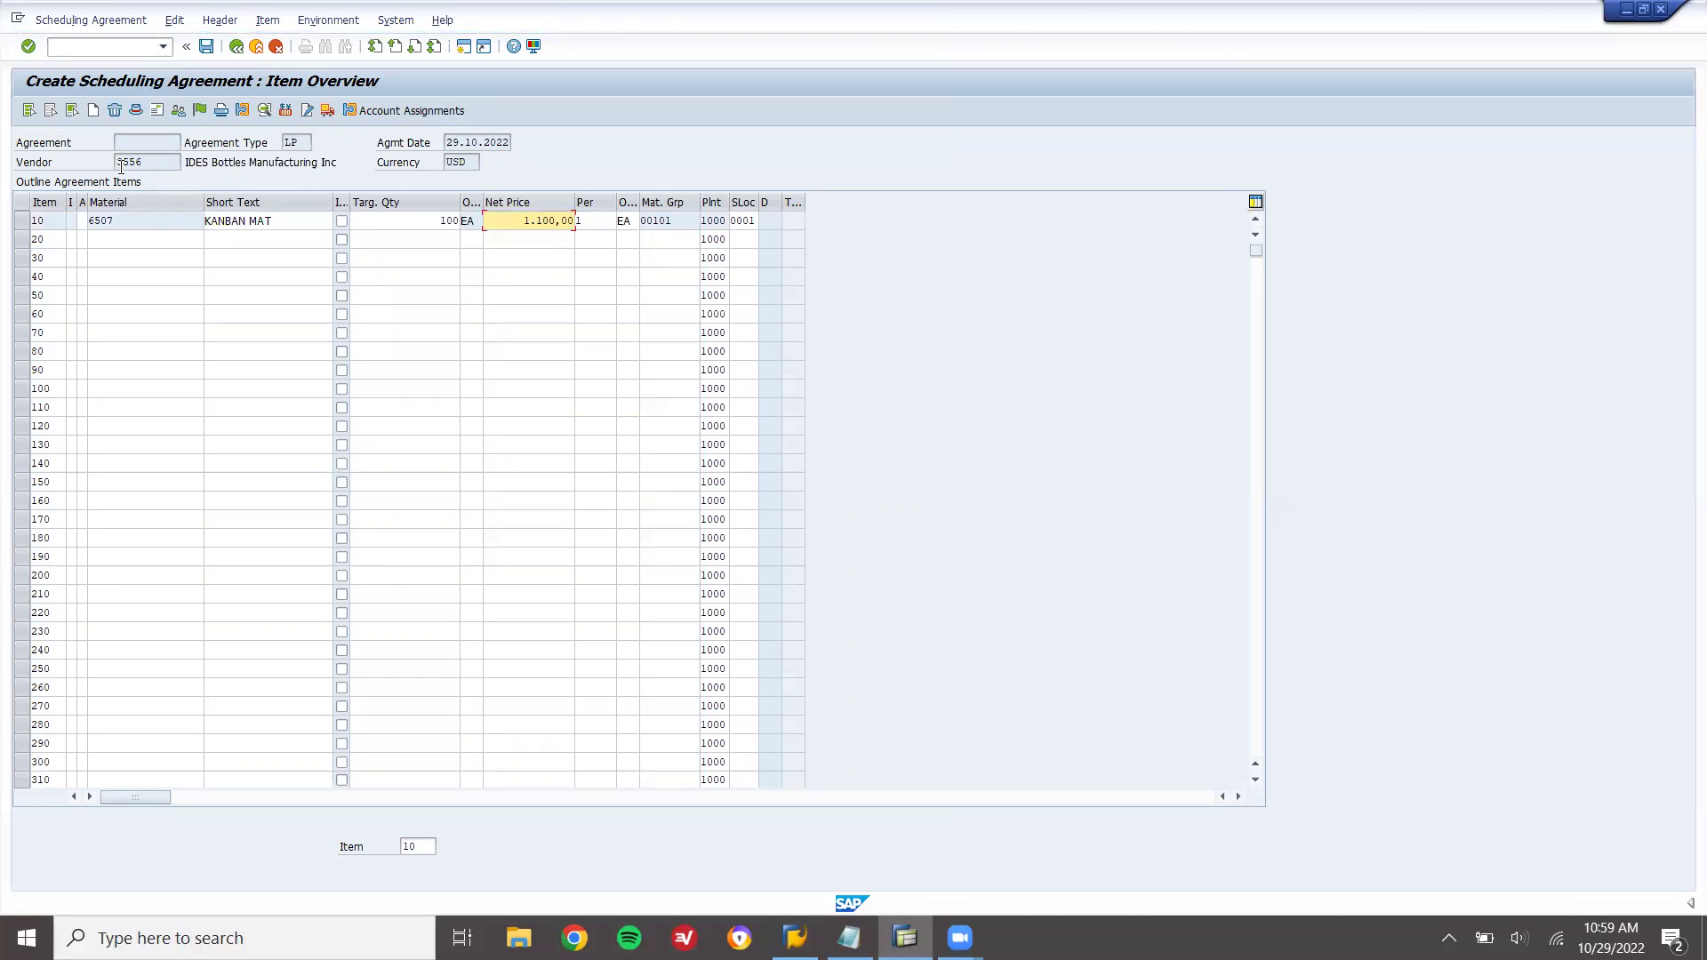
Browse the Header, Item and Scheduling Agreement menus, then reach Item > More Functions
{"action": "left_click", "coordinate": [265, 21]}
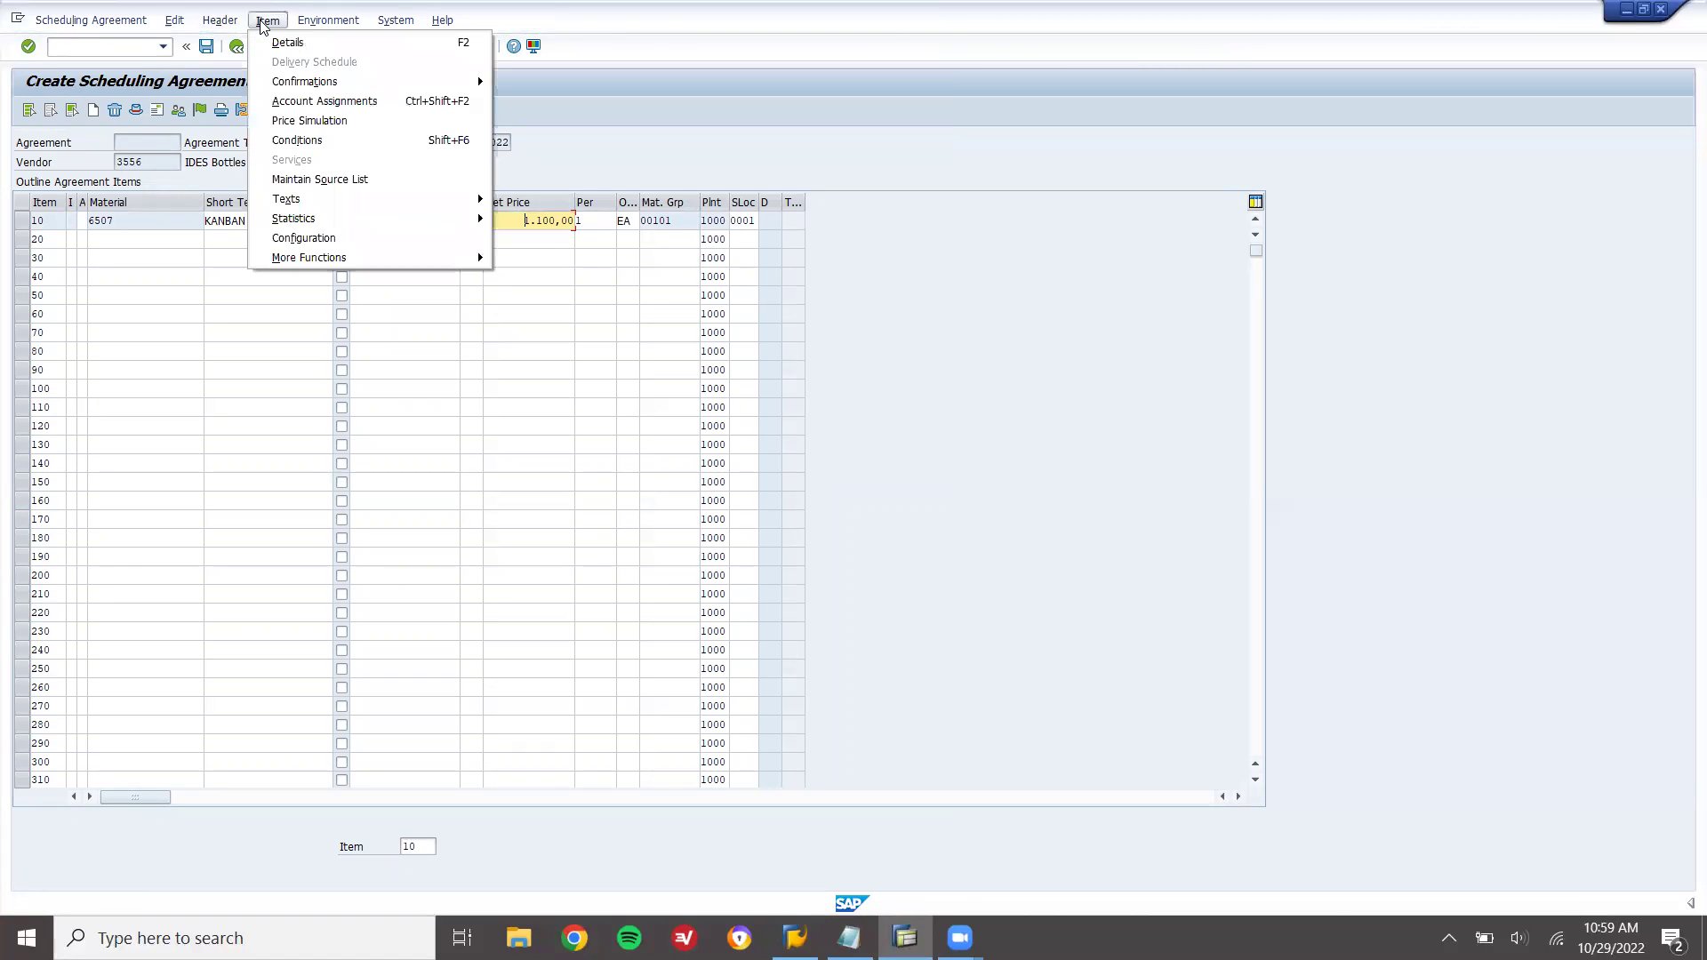
{"action": "mouse_move", "coordinate": [220, 27]}
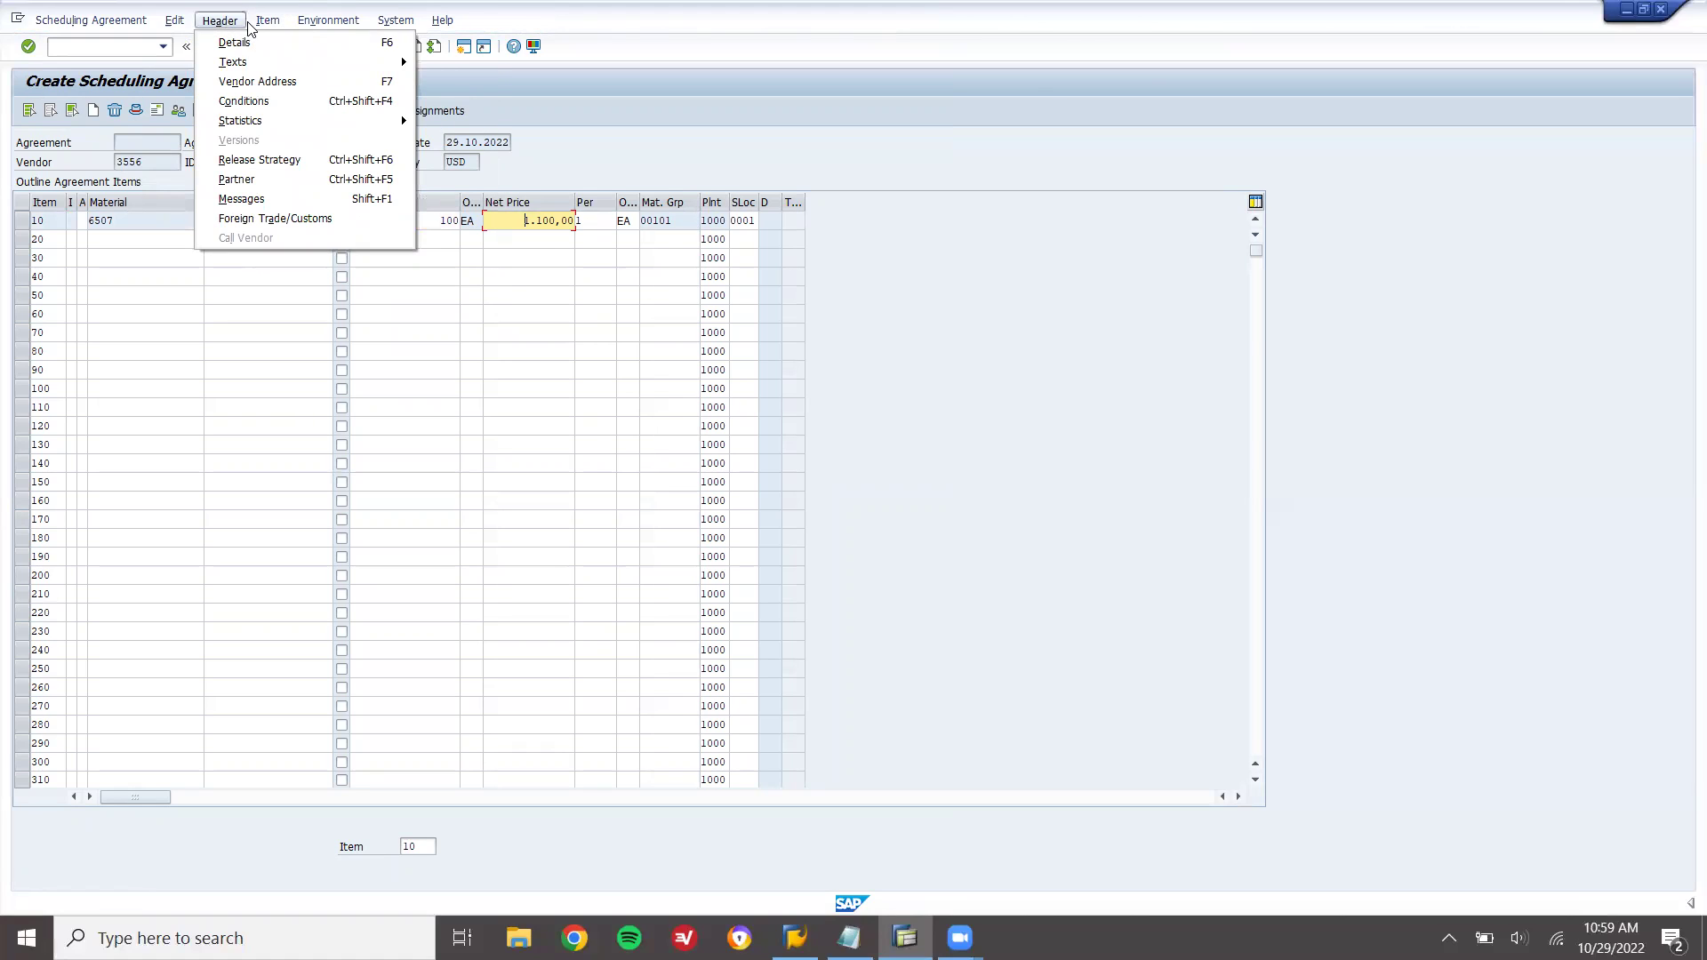
{"action": "mouse_move", "coordinate": [278, 29]}
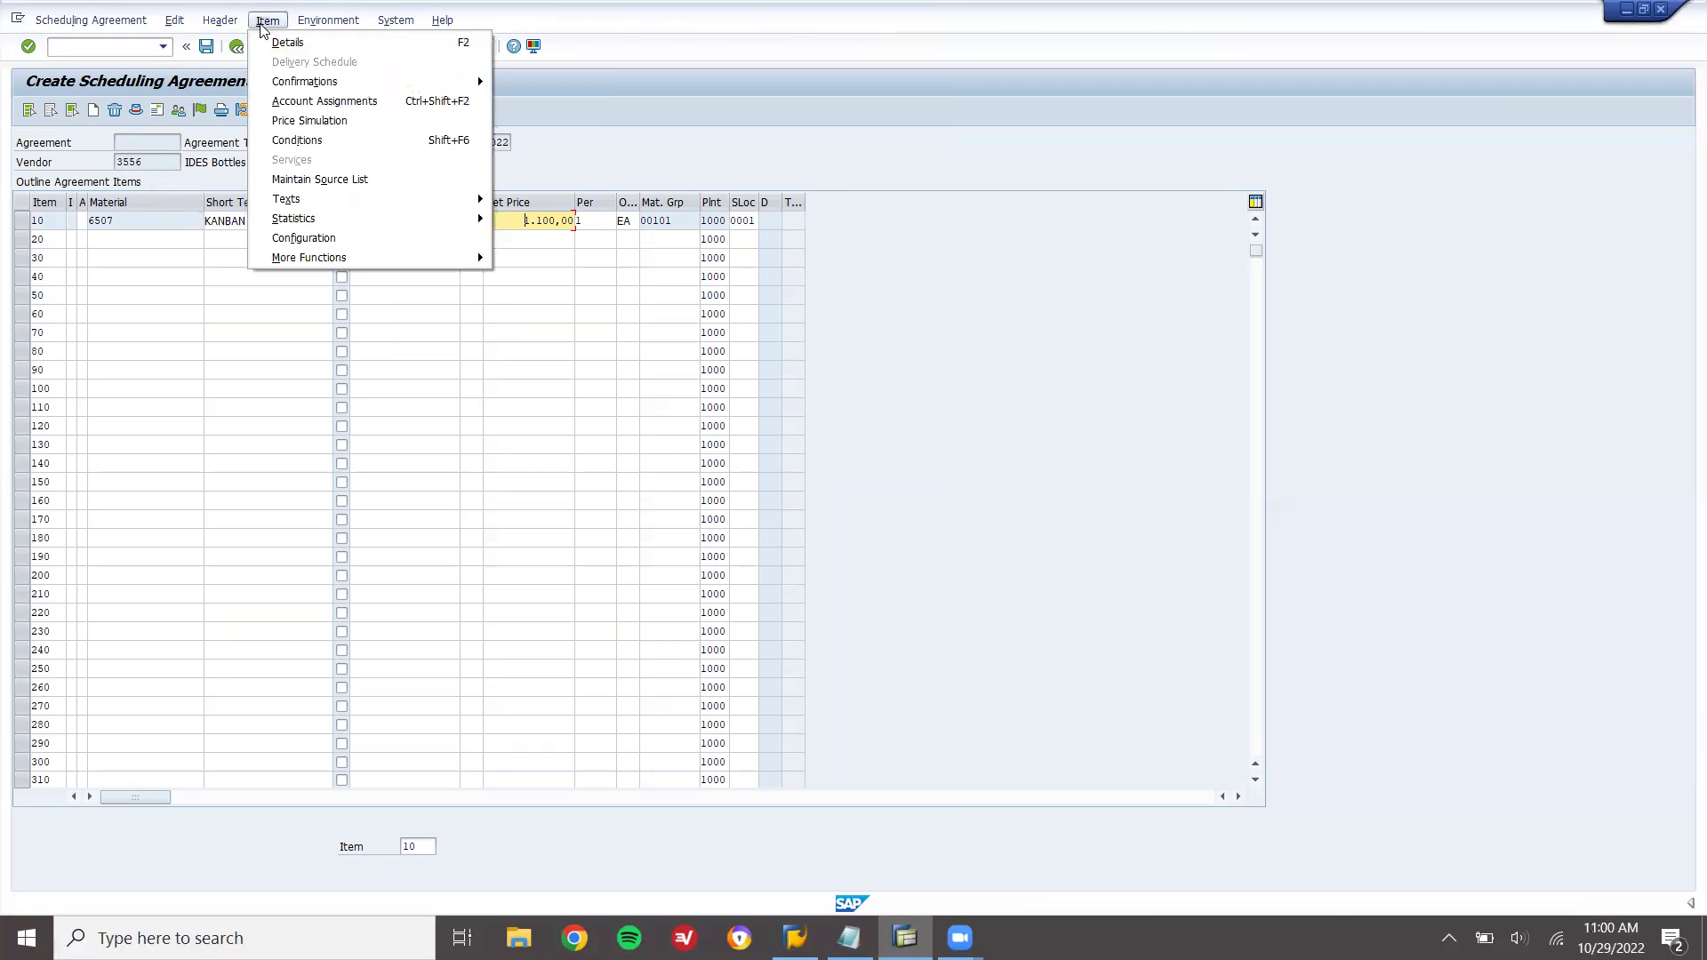
{"action": "key", "text": "Right"}
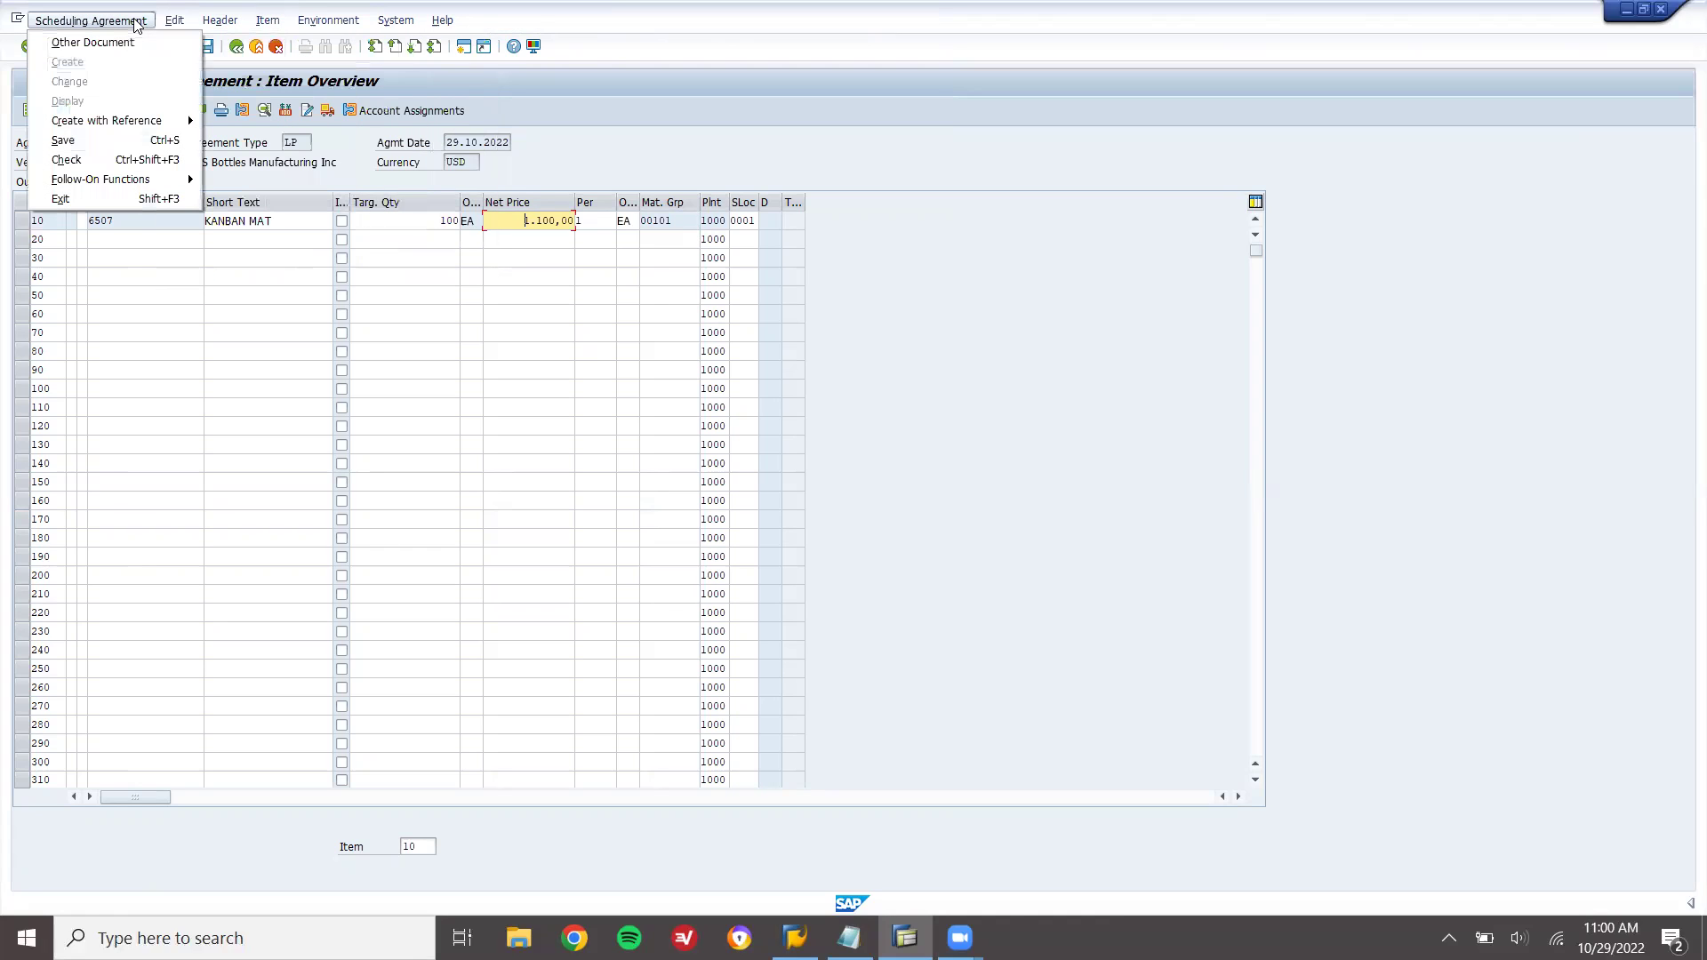
{"action": "left_click", "coordinate": [1293, 57]}
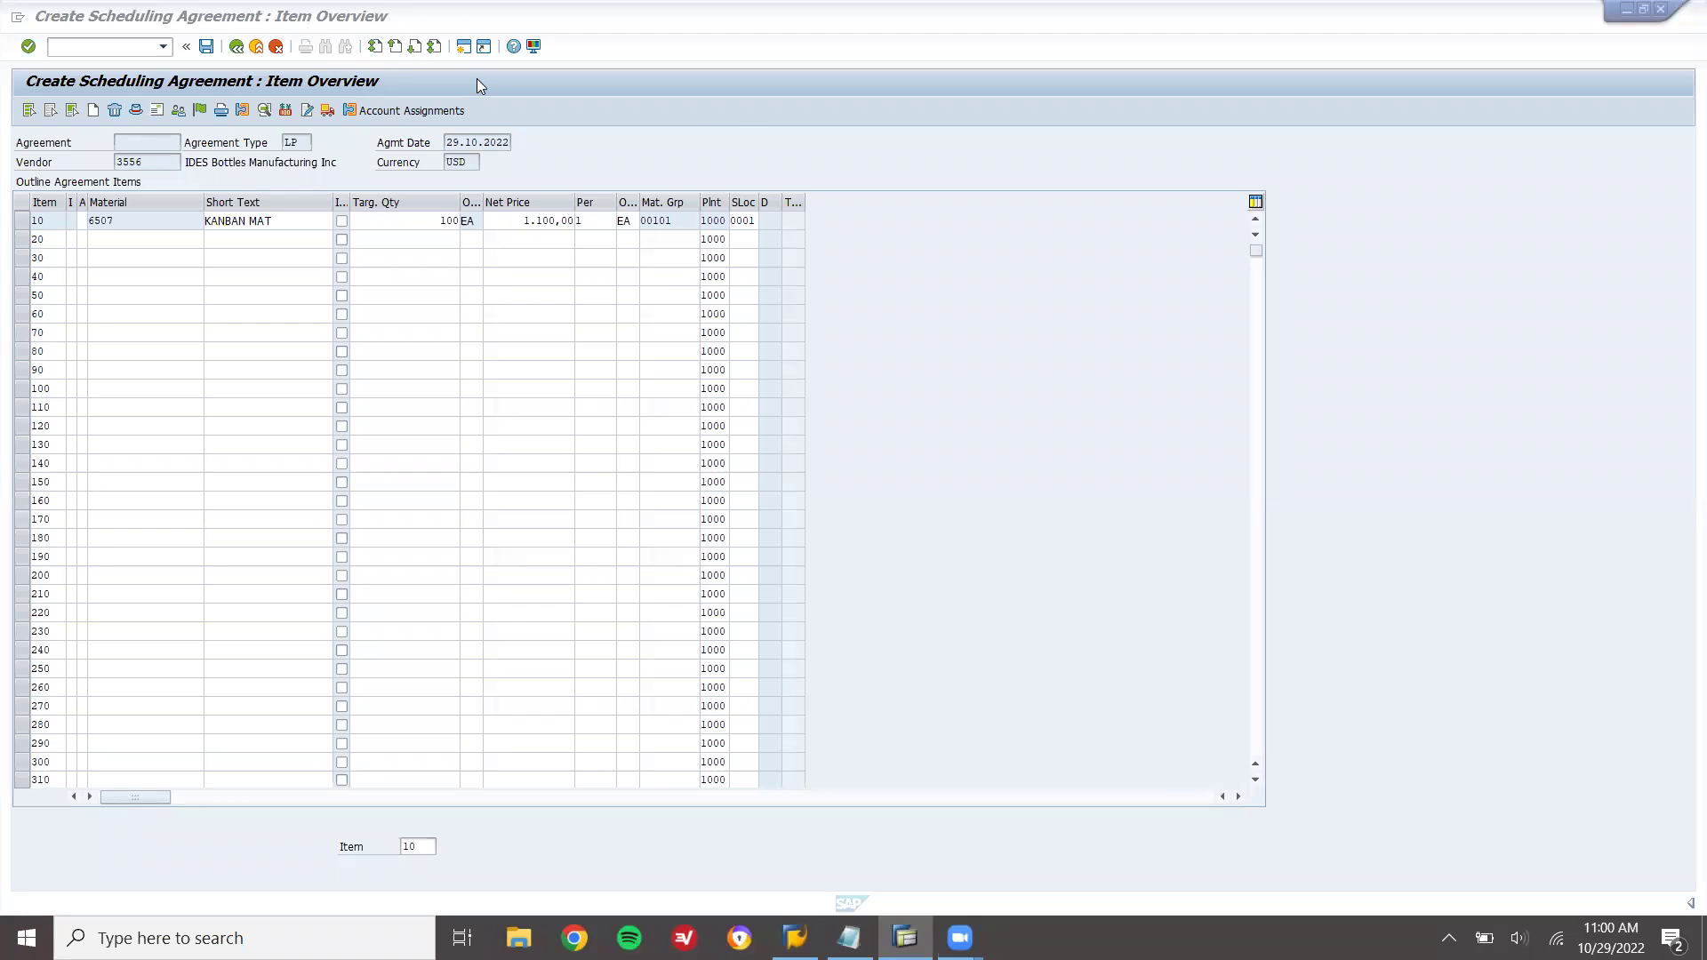
{"action": "key", "text": "alt"}
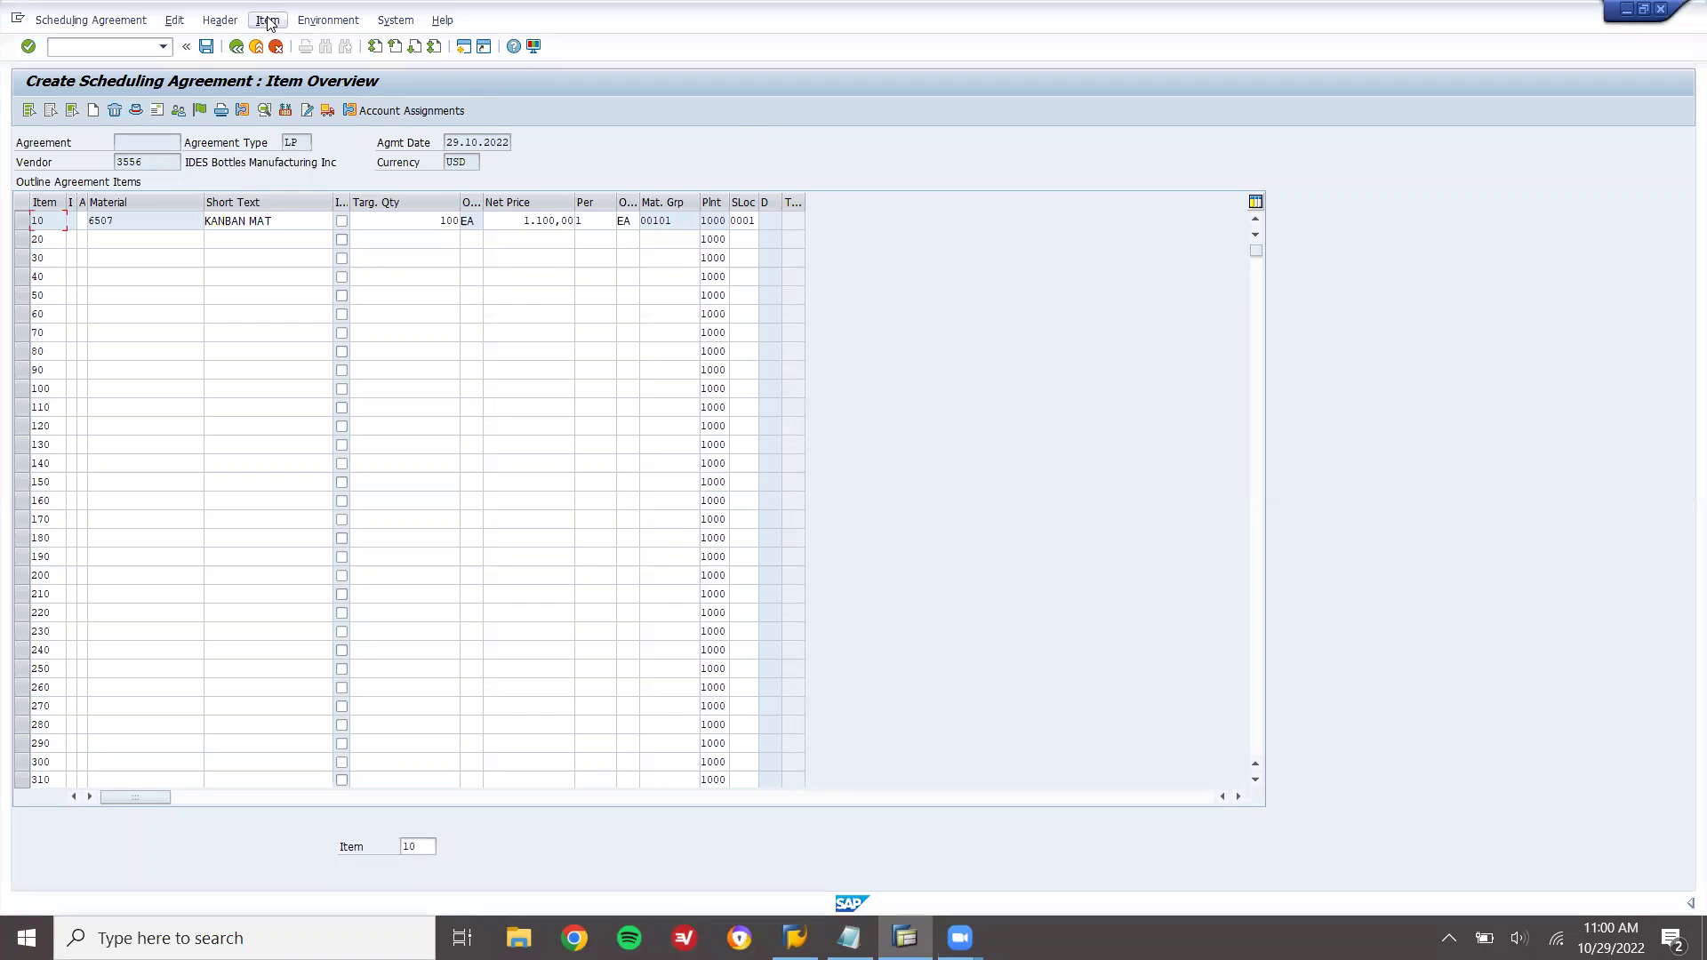
{"action": "left_click", "coordinate": [268, 21]}
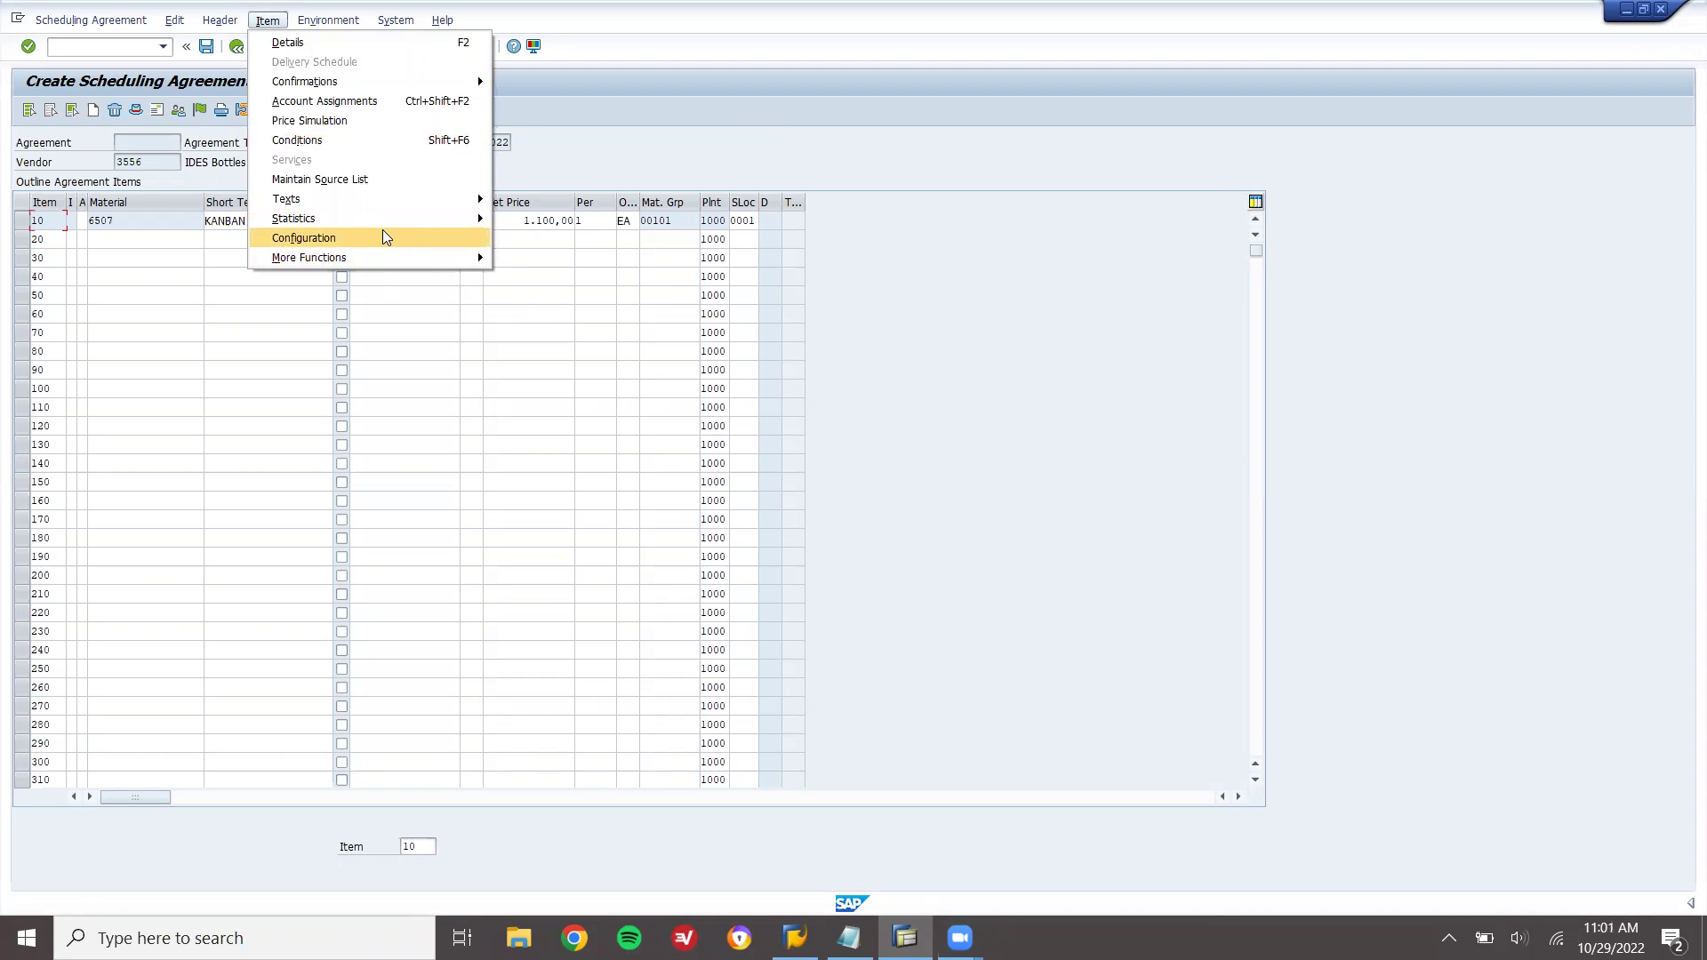
{"action": "mouse_move", "coordinate": [383, 258]}
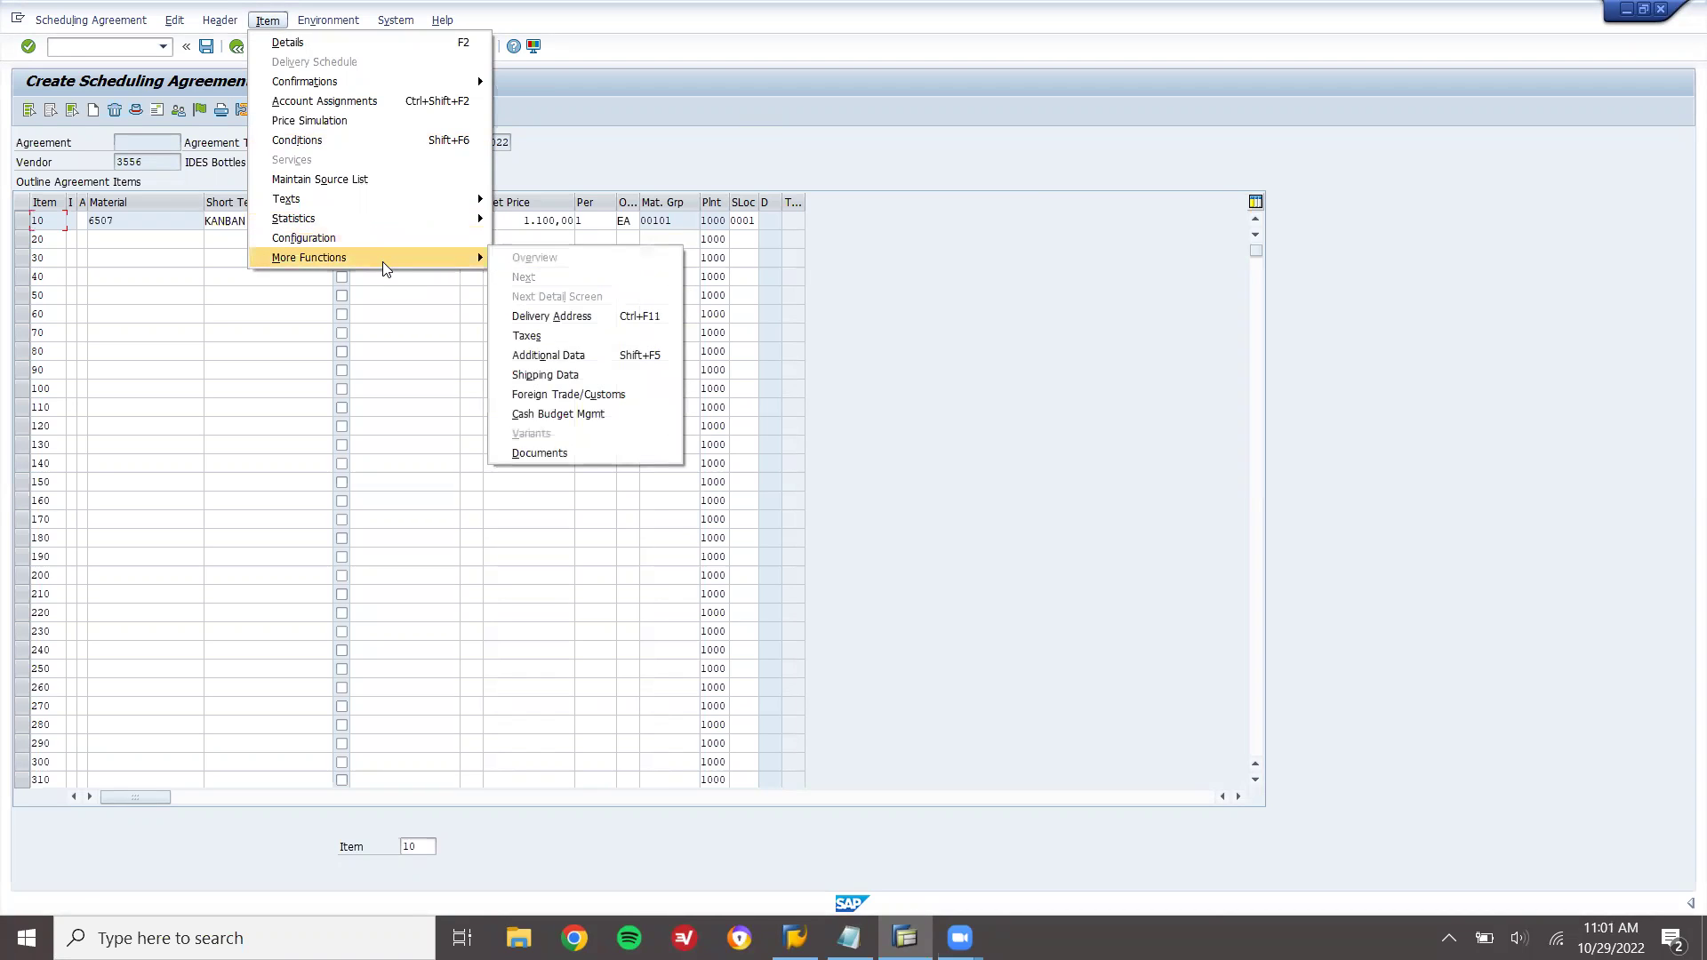
Set item 10's Kanban indicator to X in its additional data and save the agreement
{"action": "left_click", "coordinate": [610, 354]}
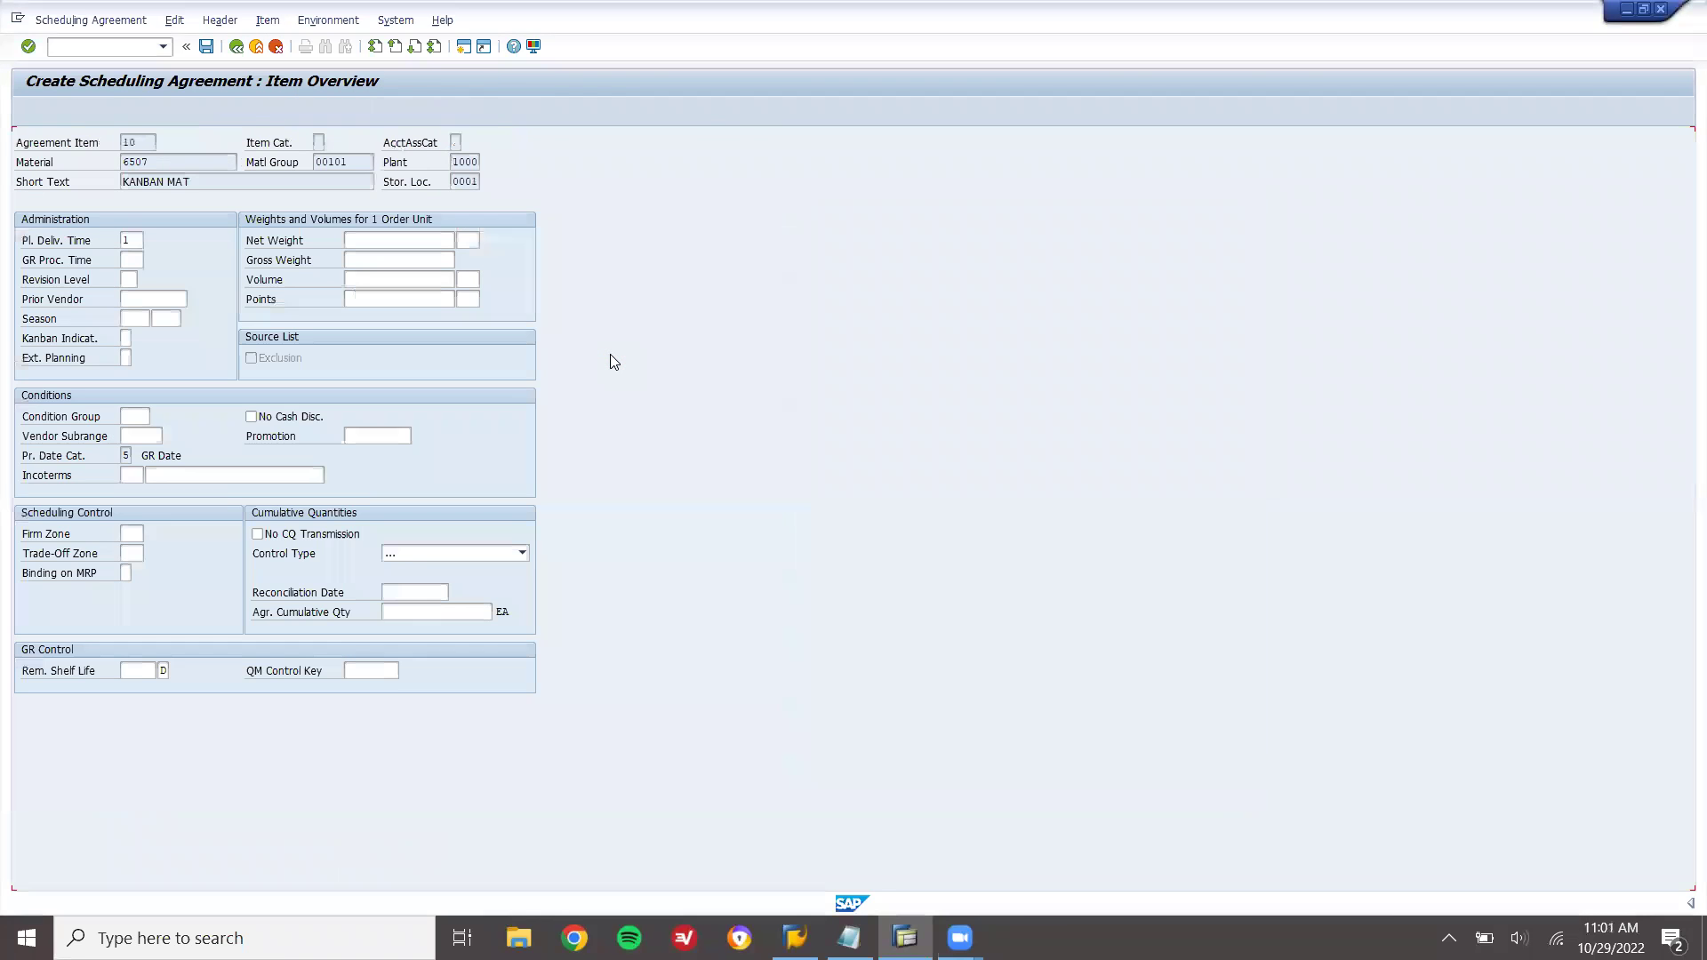
{"action": "left_click", "coordinate": [130, 338]}
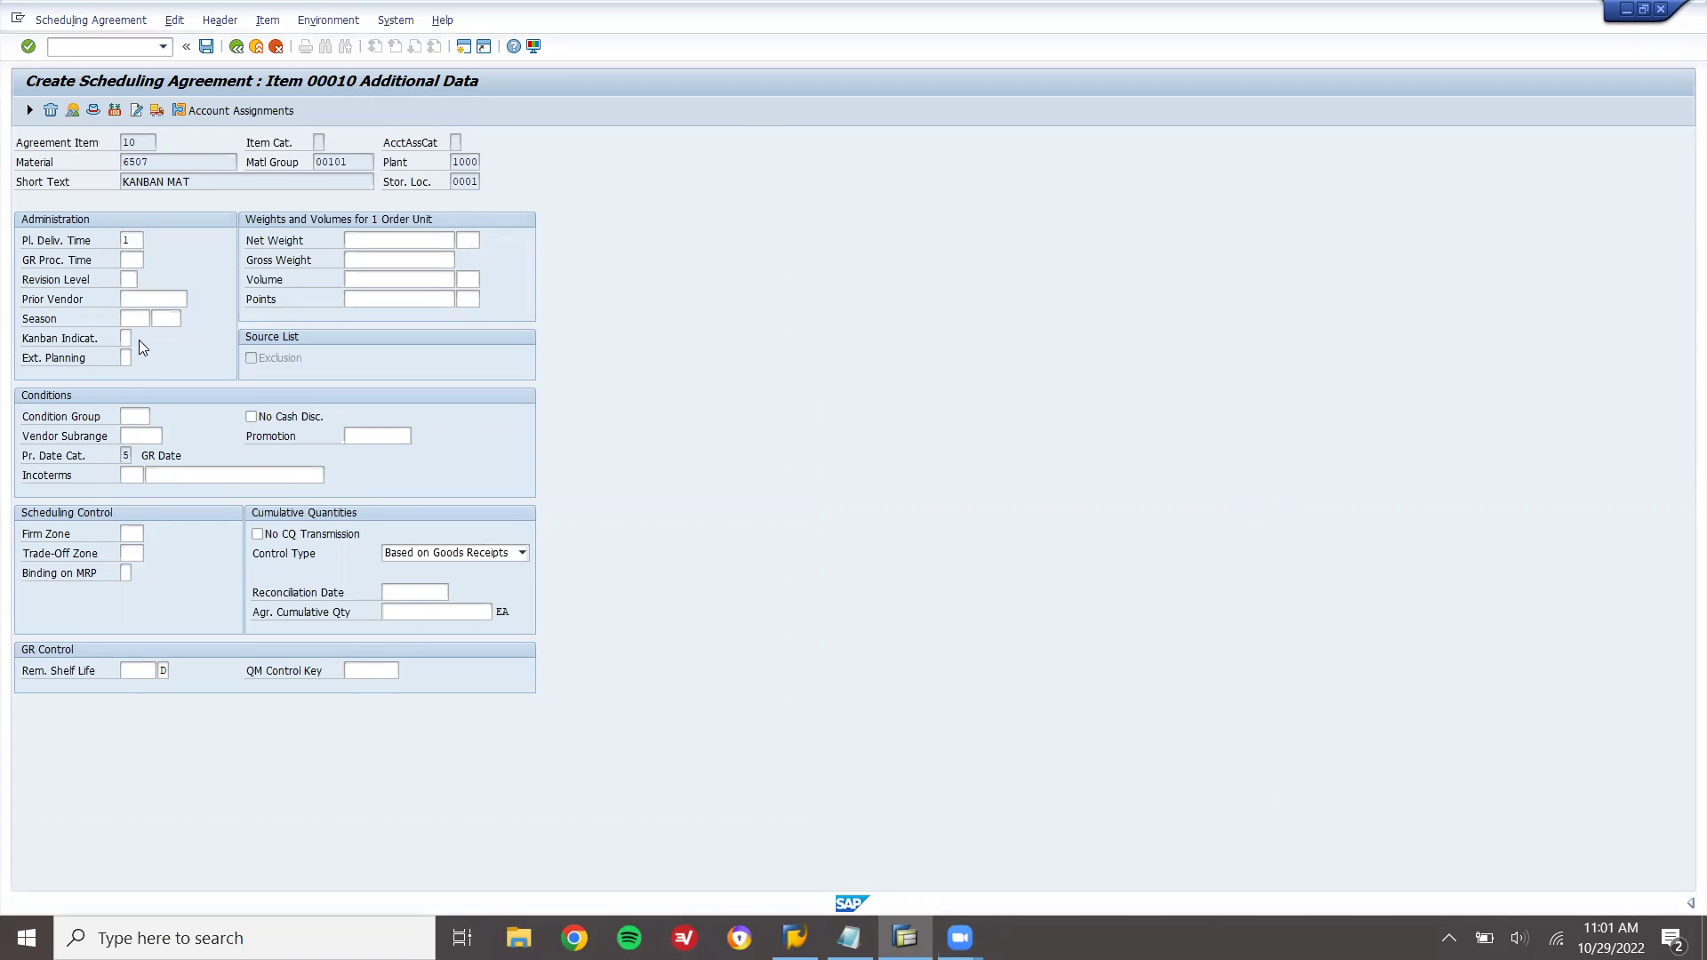
{"action": "key", "text": "F4"}
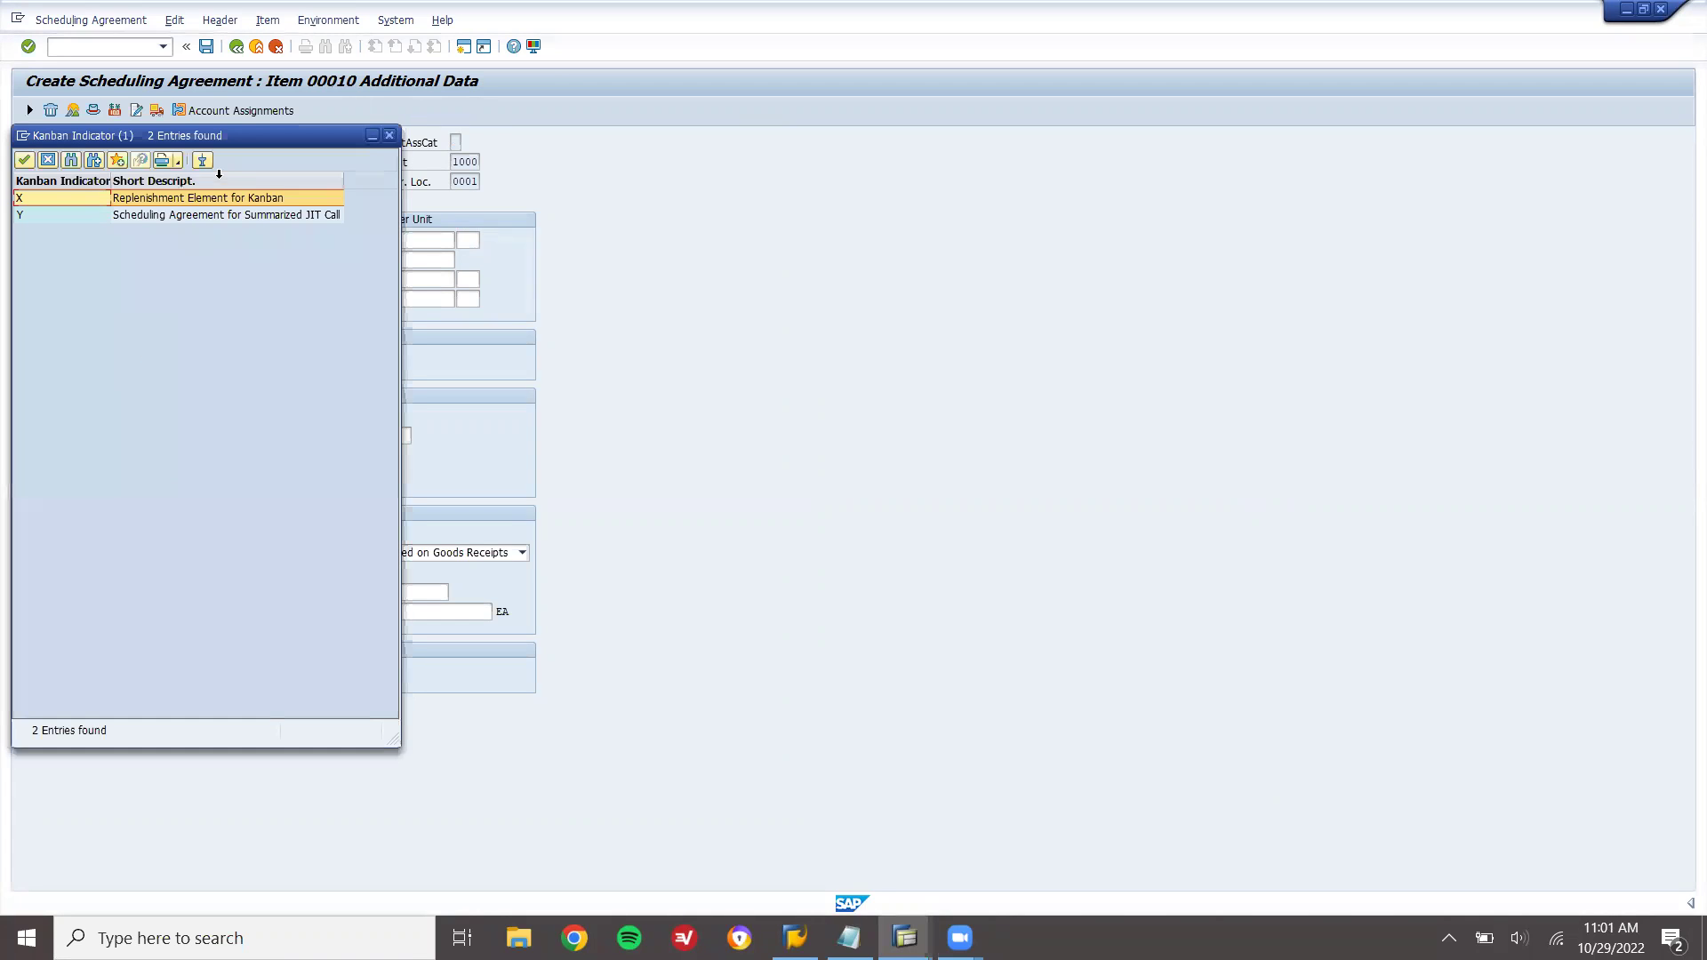
{"action": "double_click", "coordinate": [223, 198]}
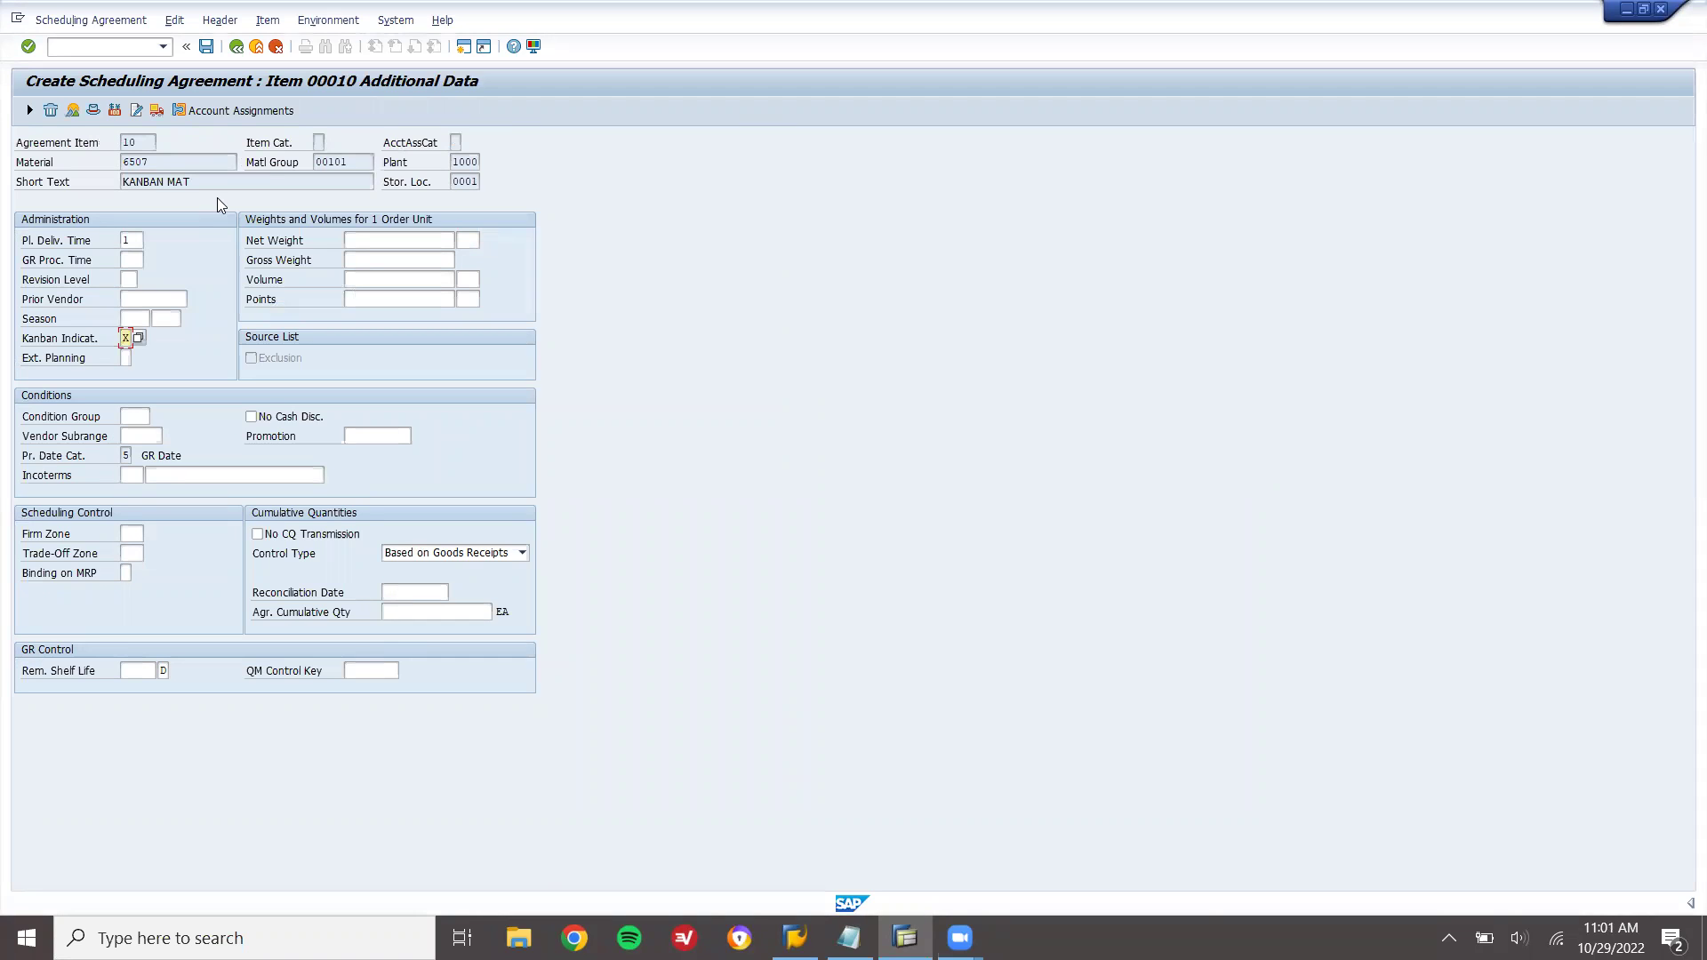
{"action": "left_click", "coordinate": [210, 46]}
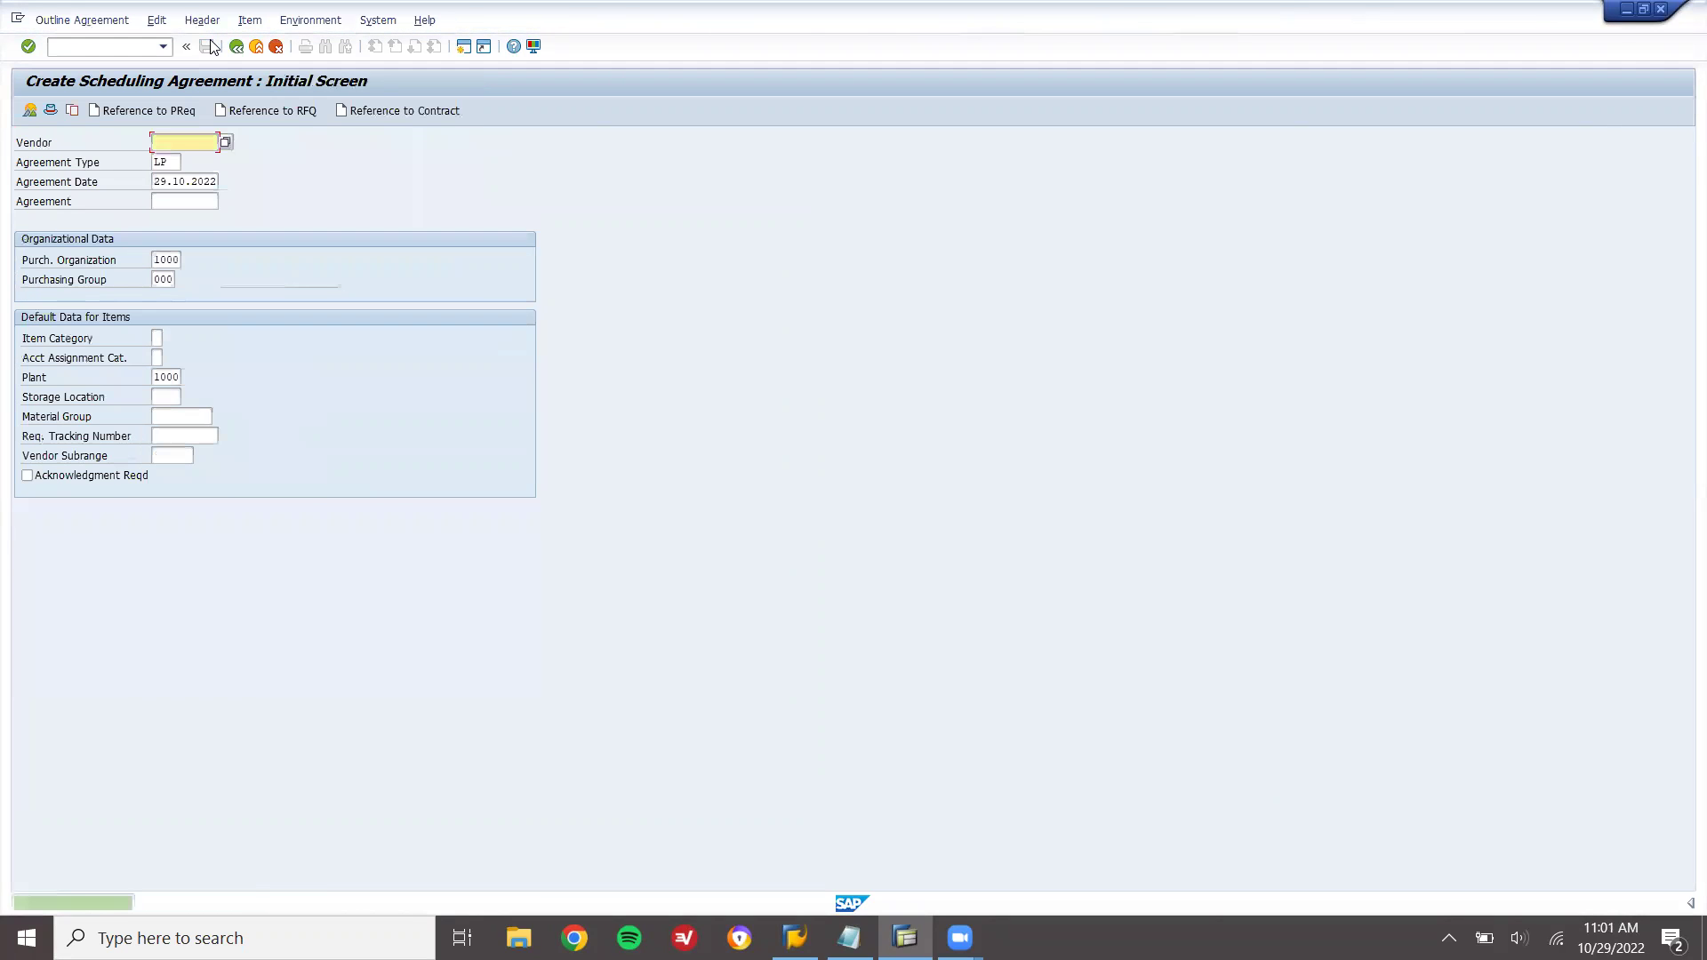
Leave the agreement screen and start PK01 for material 6507 in plant 1000
{"action": "left_click", "coordinate": [261, 52]}
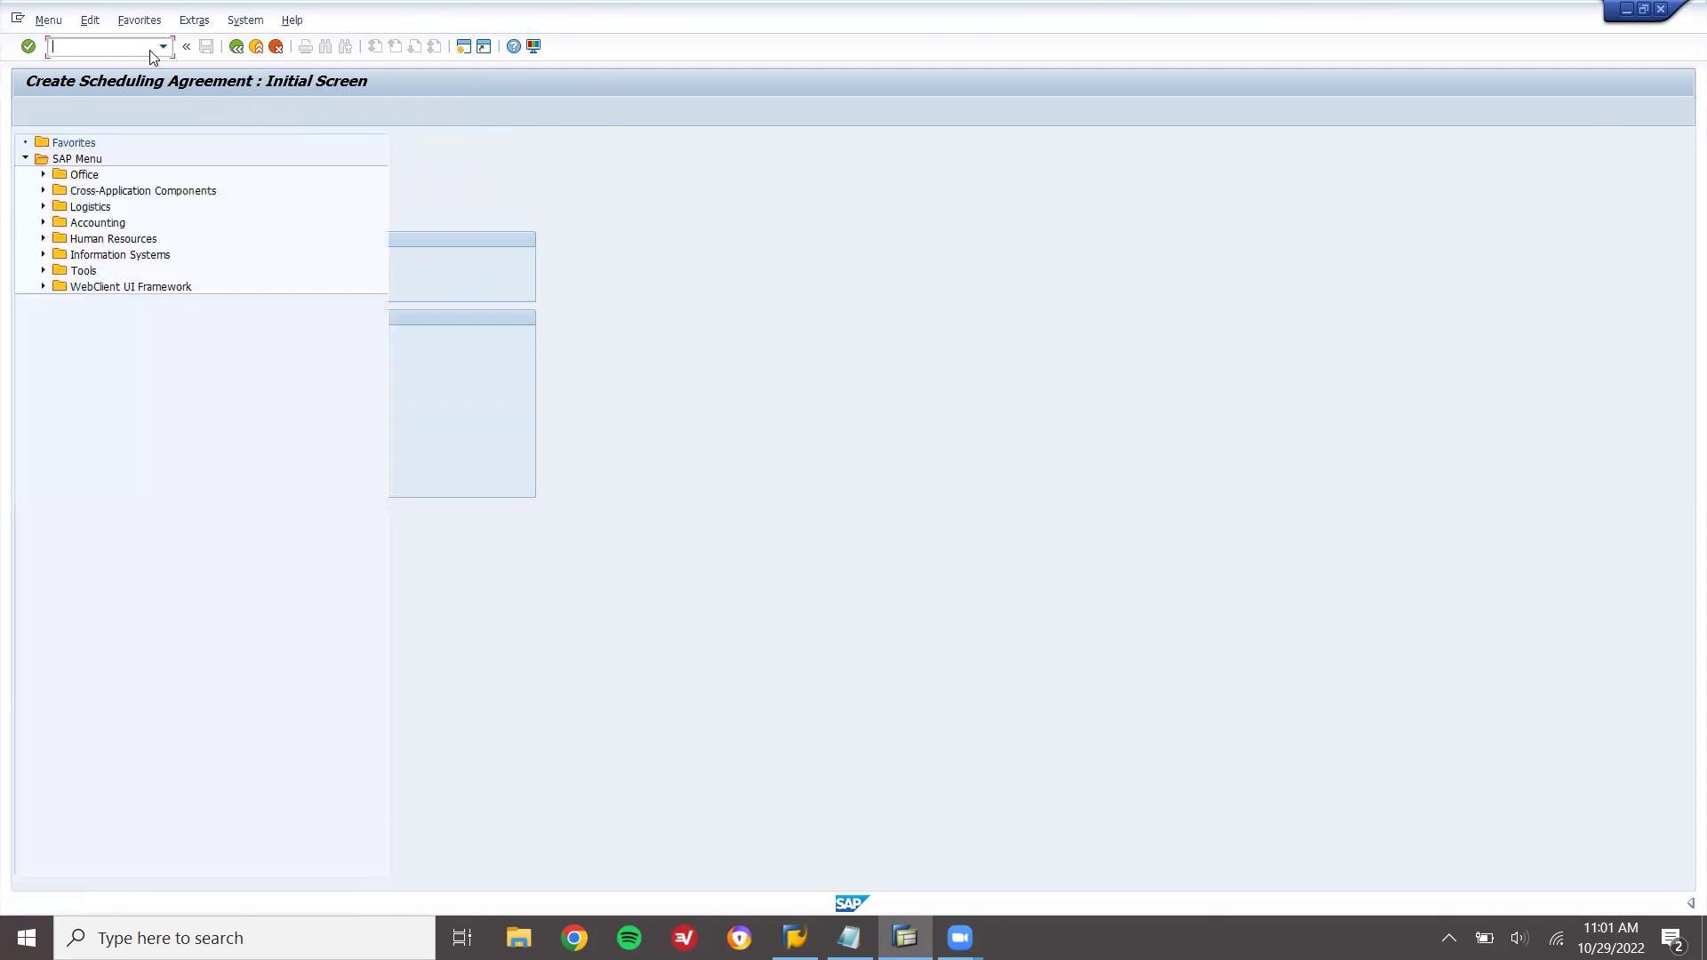
{"action": "type", "text": "PK01"}
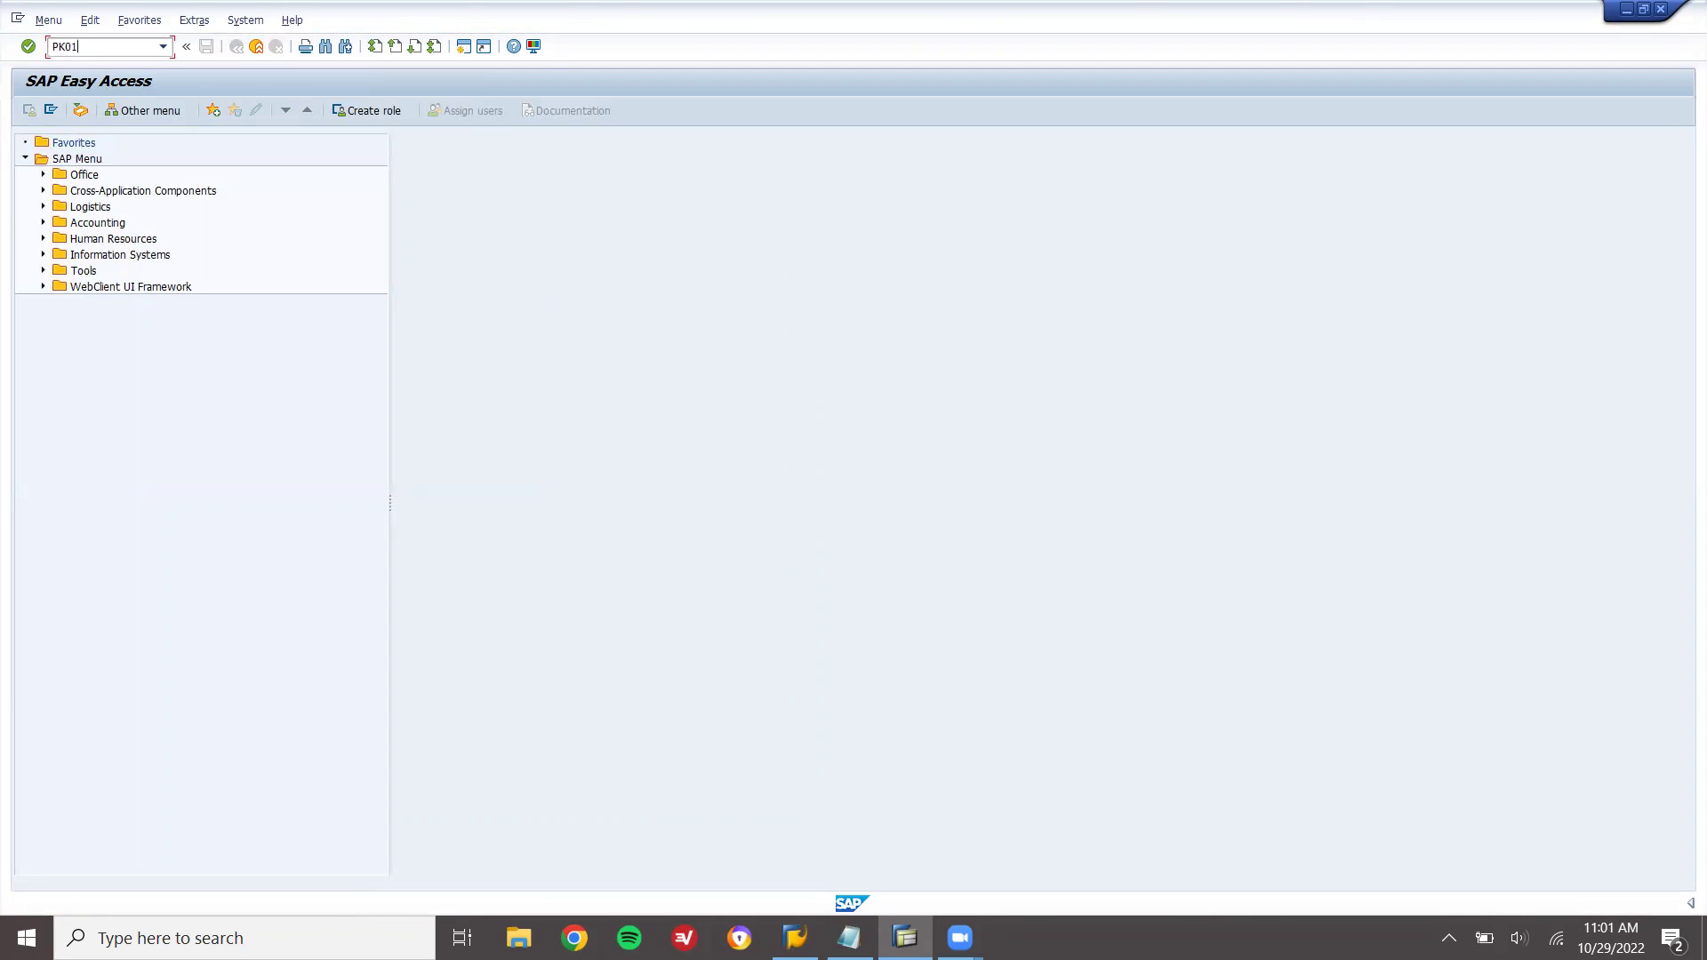
{"action": "key", "text": "Return"}
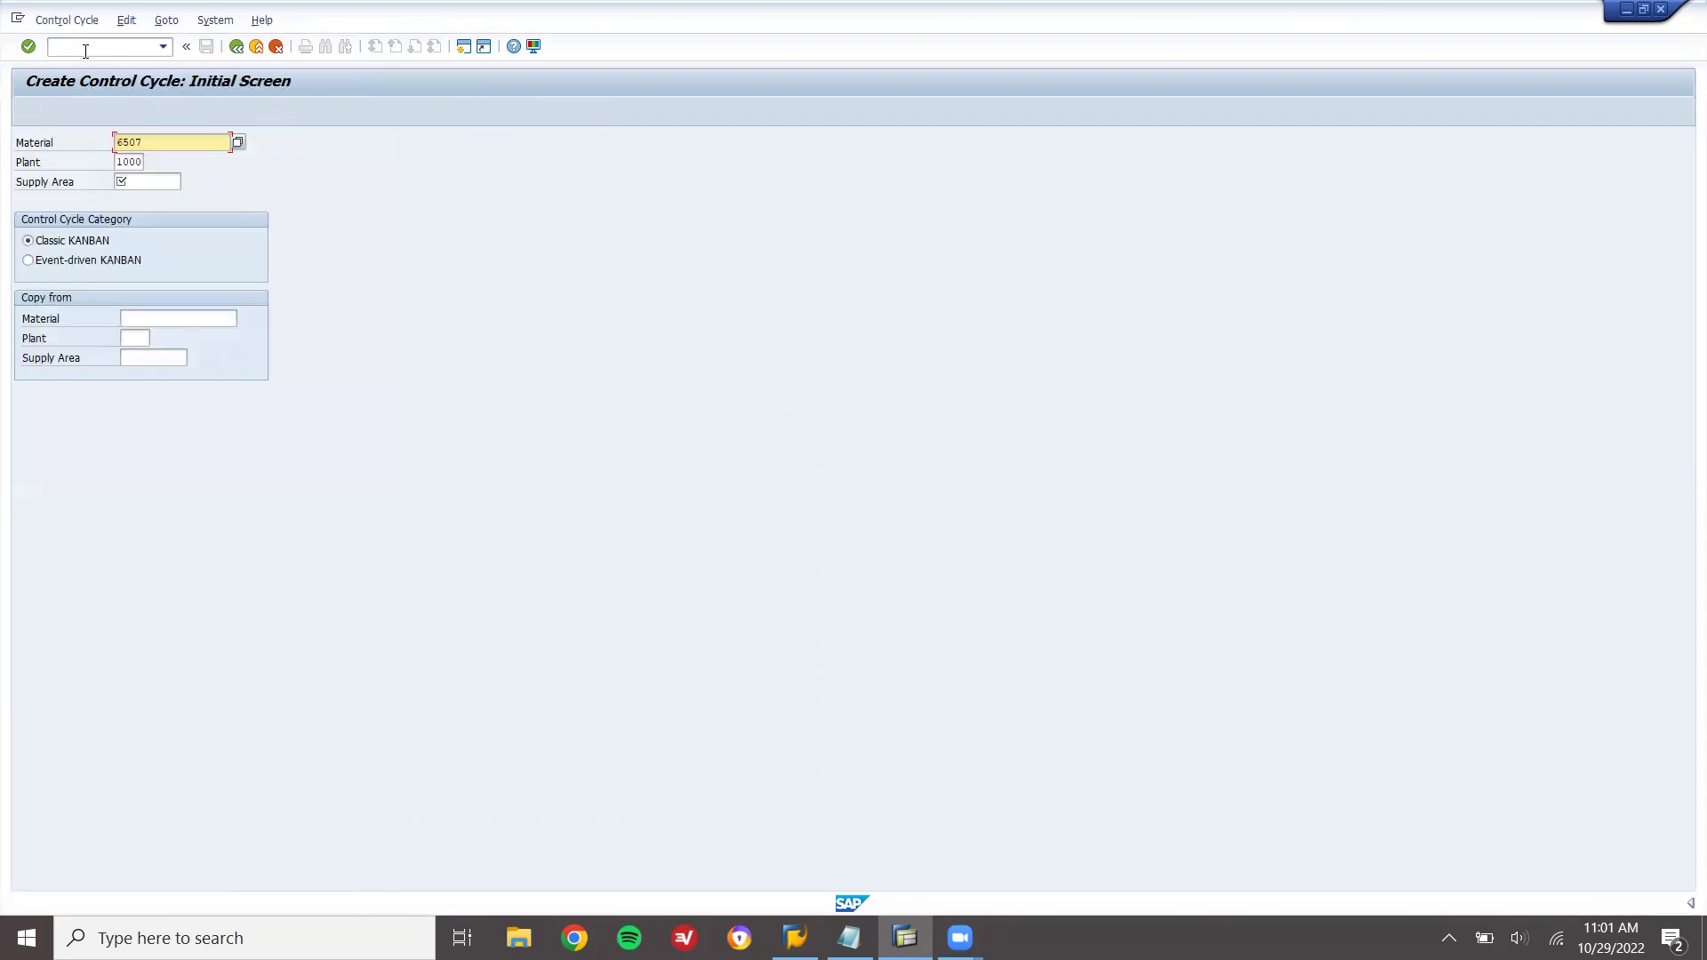
Run an unrestricted supply area search and dismiss the resulting list
{"action": "left_click", "coordinate": [146, 183]}
{"action": "left_click", "coordinate": [188, 182]}
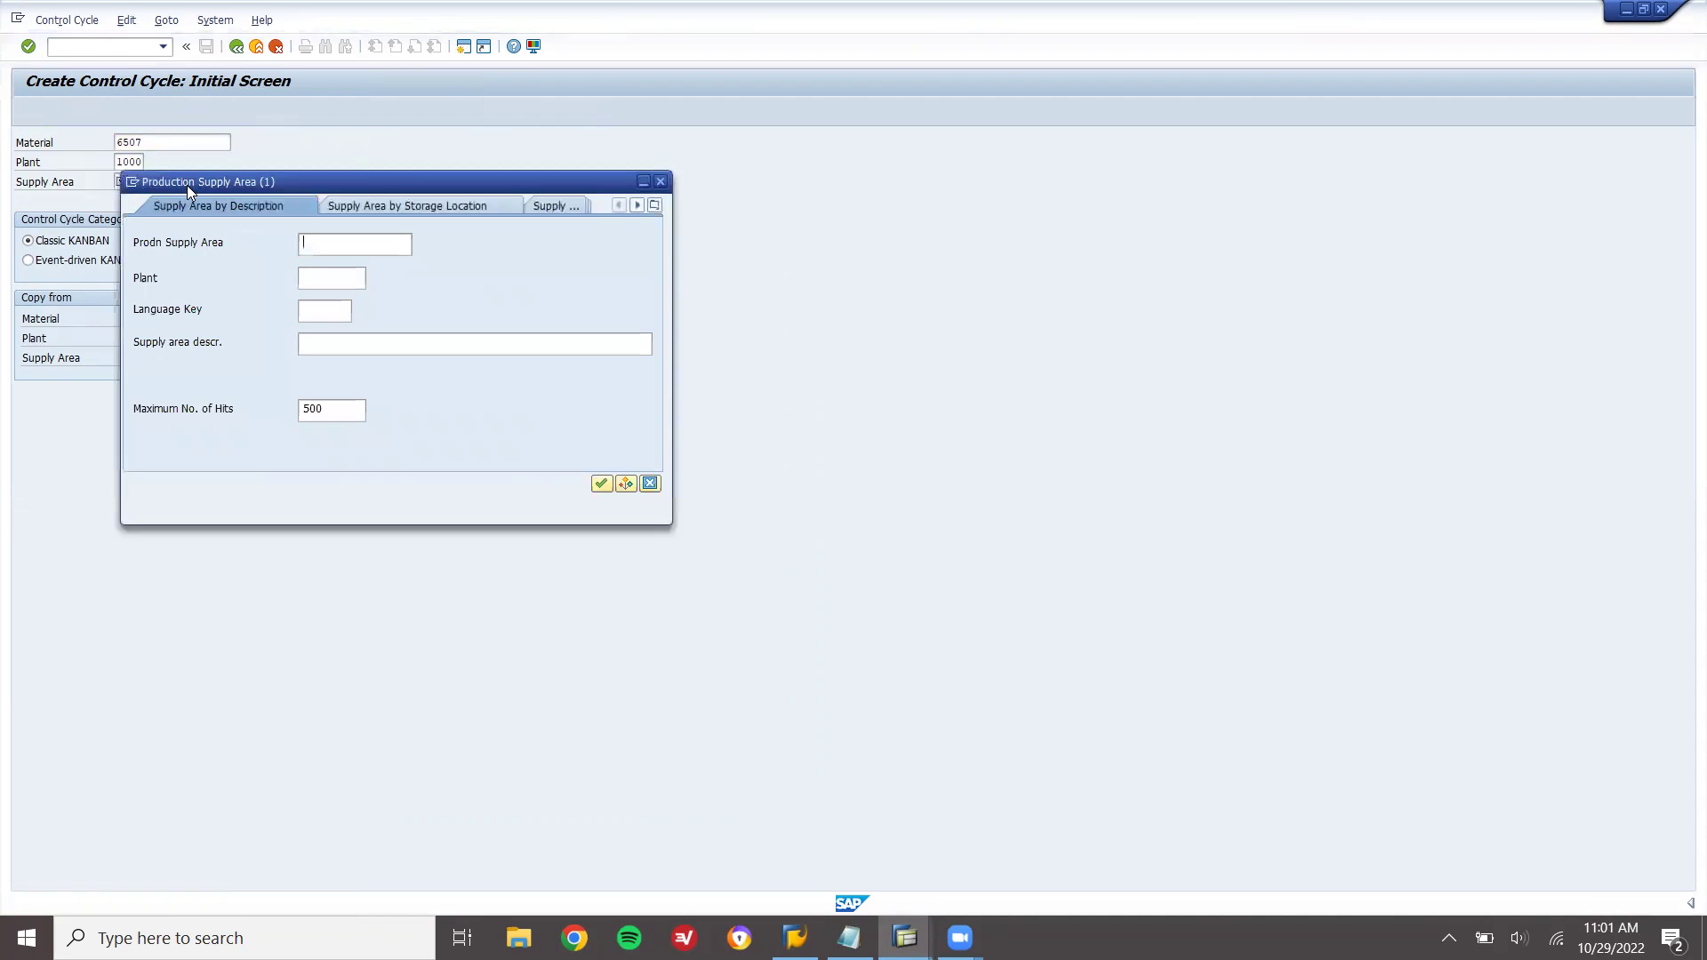
{"action": "key", "text": "Return"}
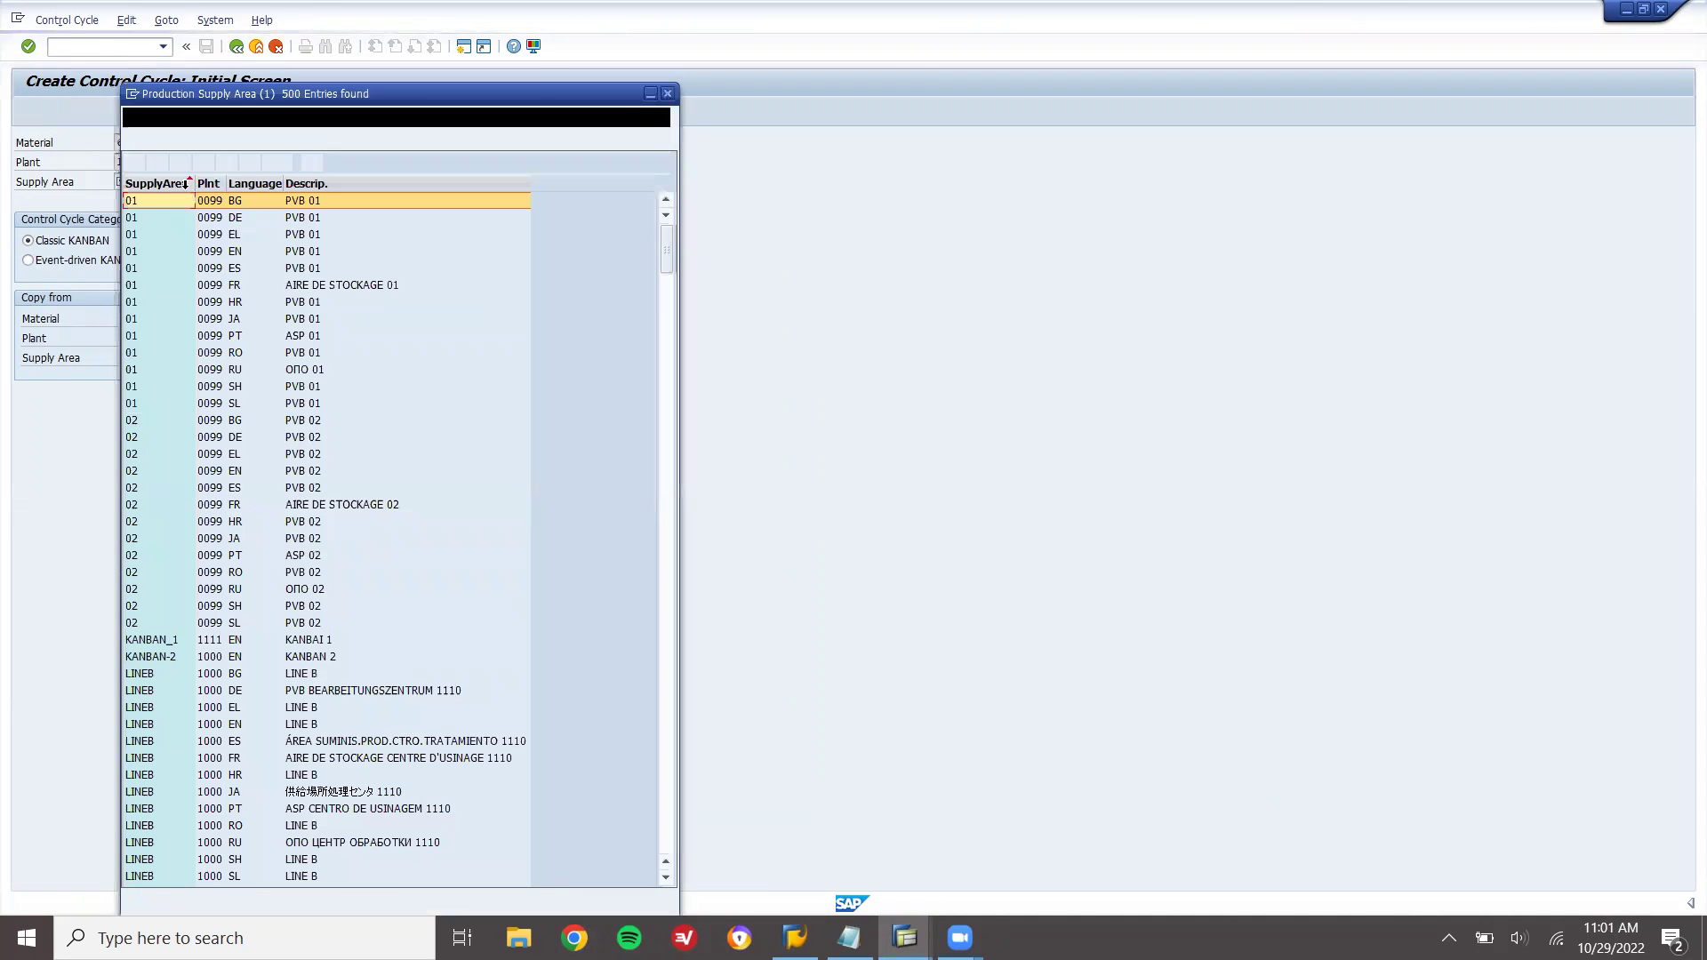
{"action": "key", "text": "Escape"}
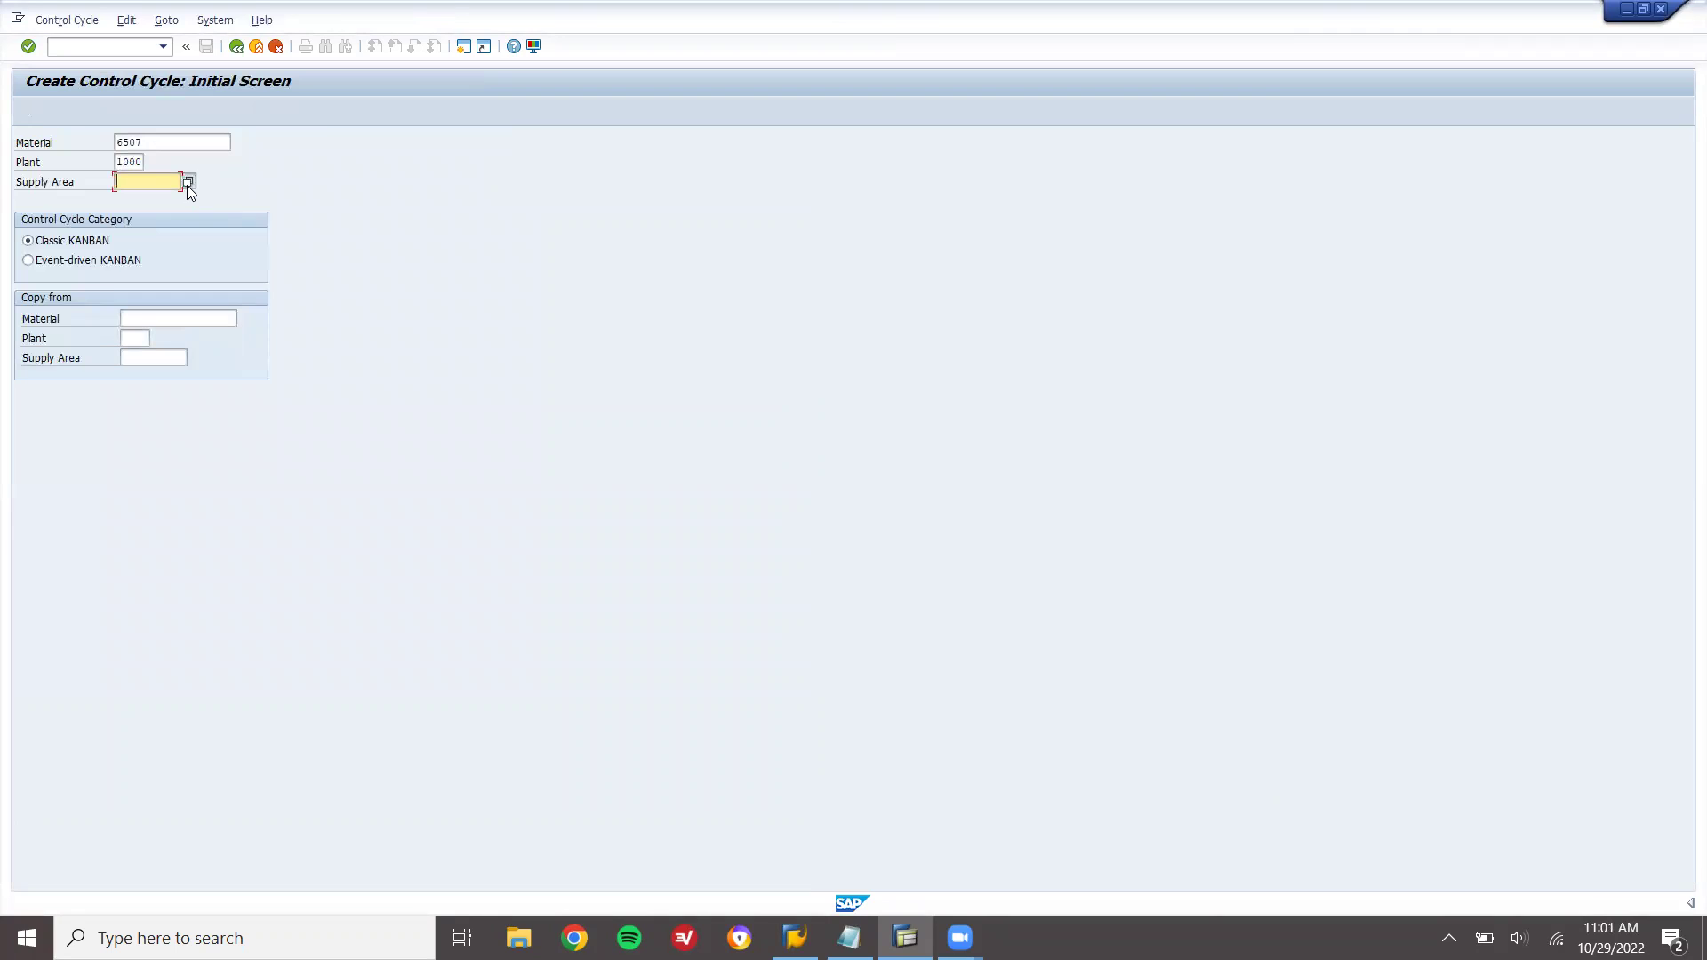
Search supply areas for plant 1000, choose KANBAN-2 and continue to the data screen
{"action": "left_click", "coordinate": [188, 182]}
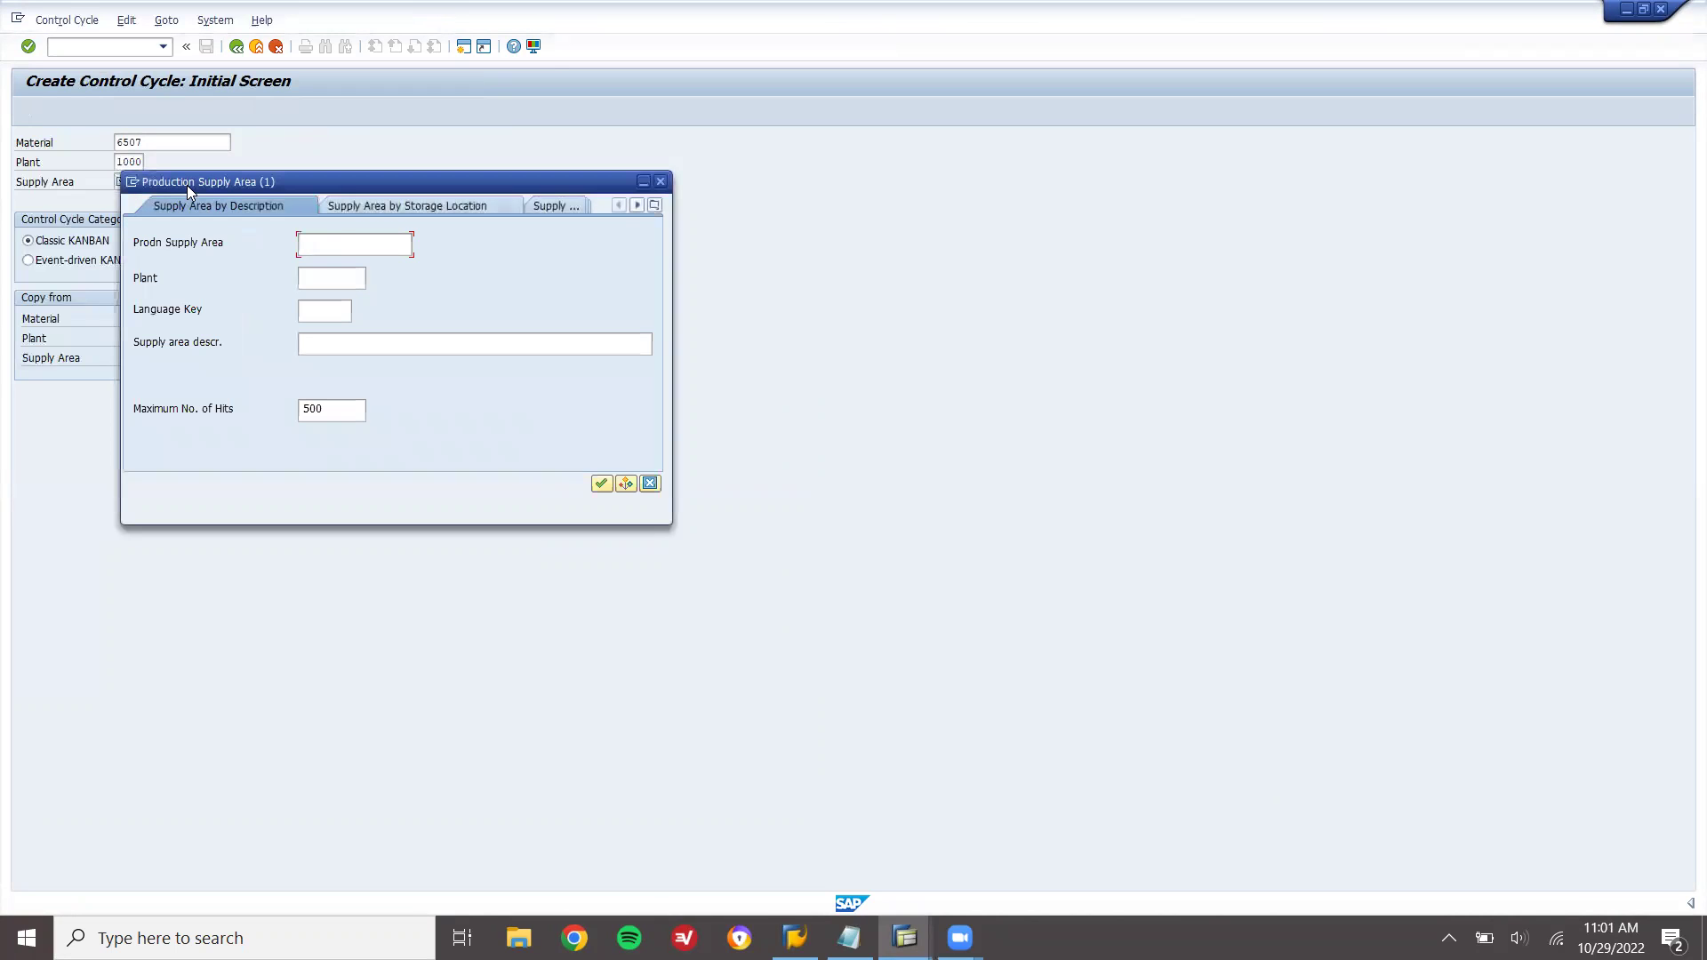
{"action": "left_click", "coordinate": [348, 277]}
{"action": "type", "text": "1000"}
{"action": "key", "text": "Return"}
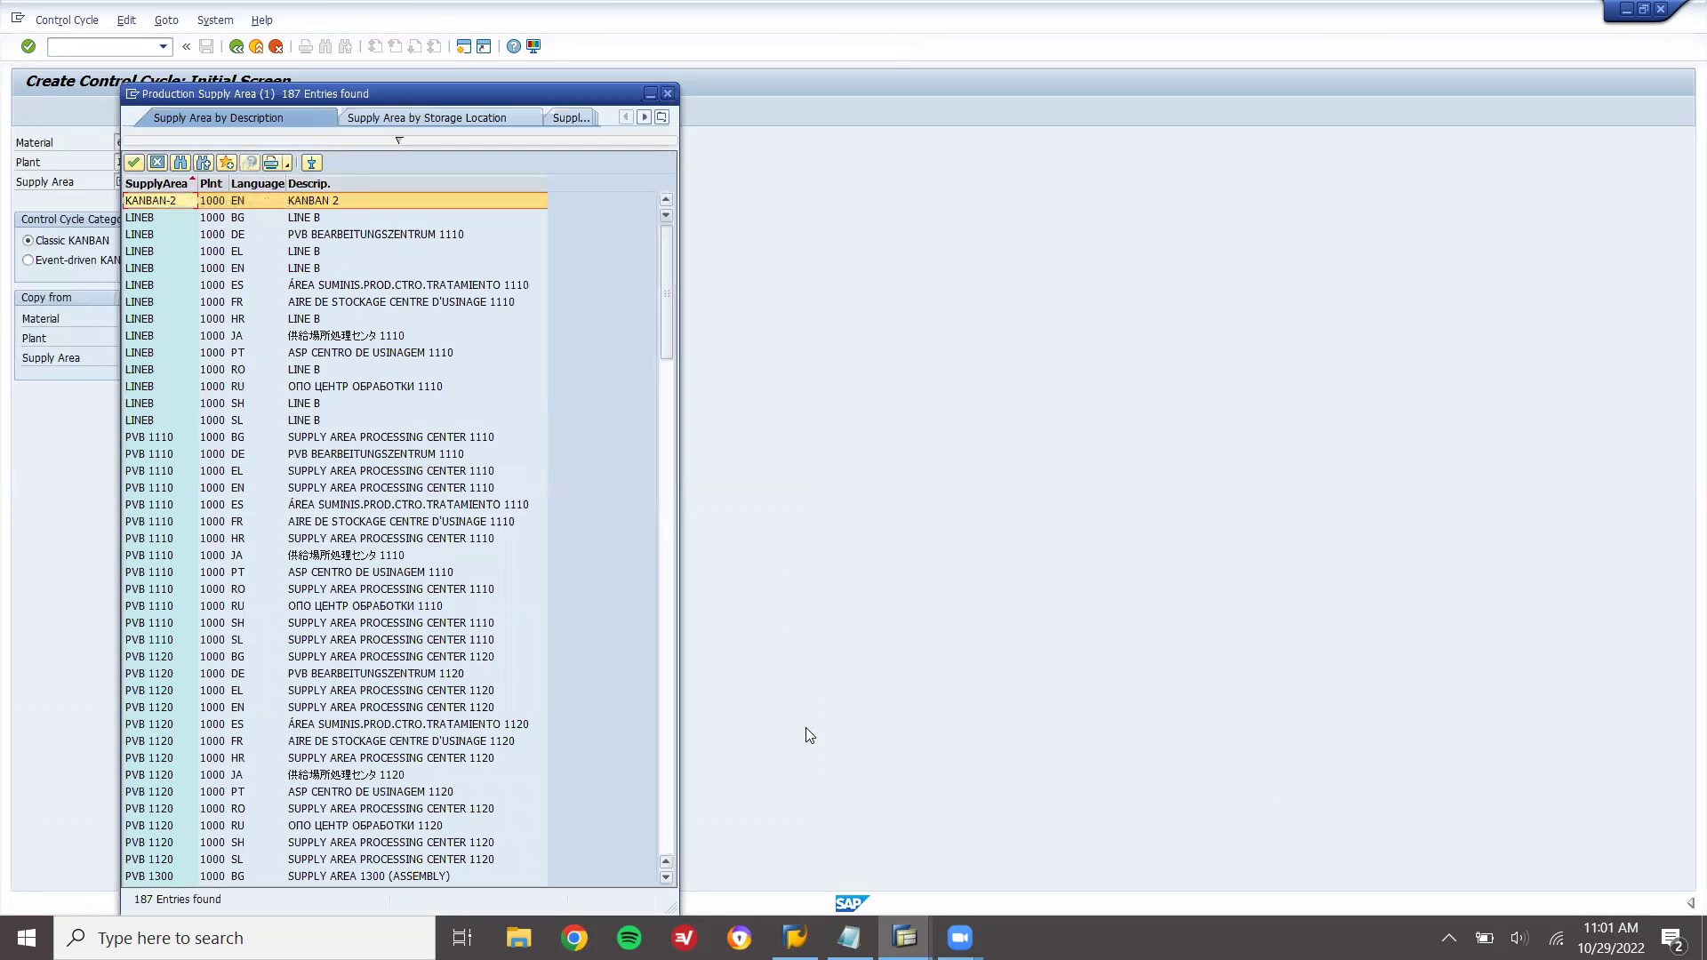
{"action": "mouse_move", "coordinate": [849, 938]}
{"action": "left_click", "coordinate": [849, 845]}
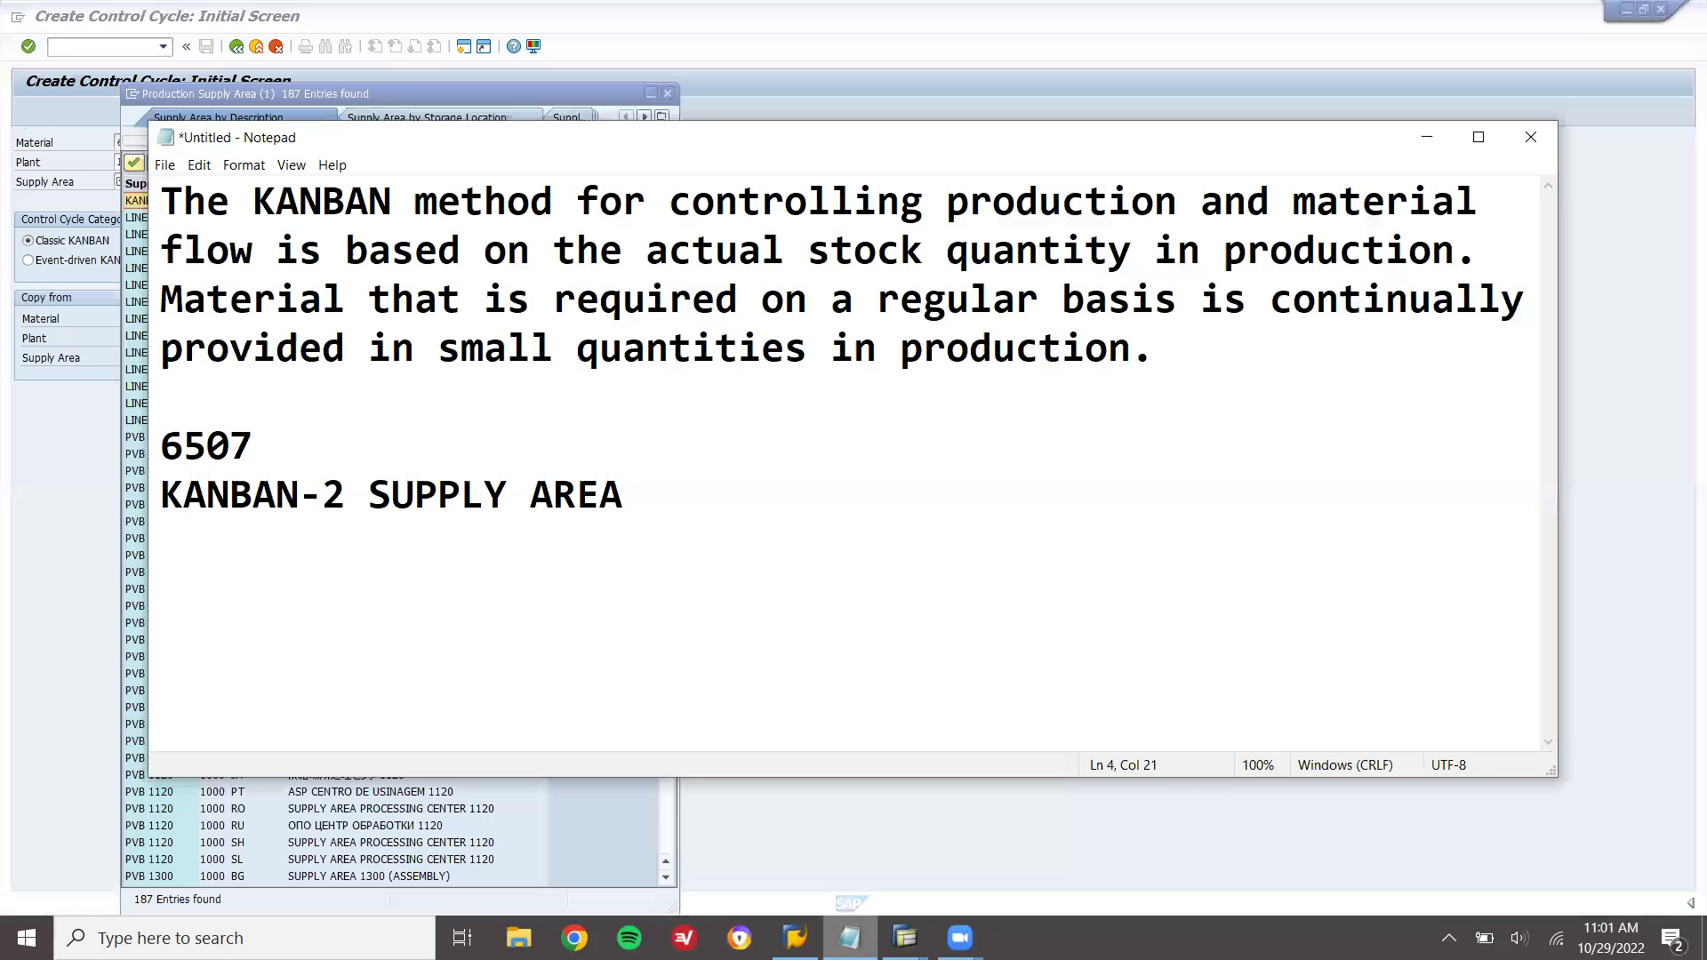
{"action": "left_click", "coordinate": [905, 938]}
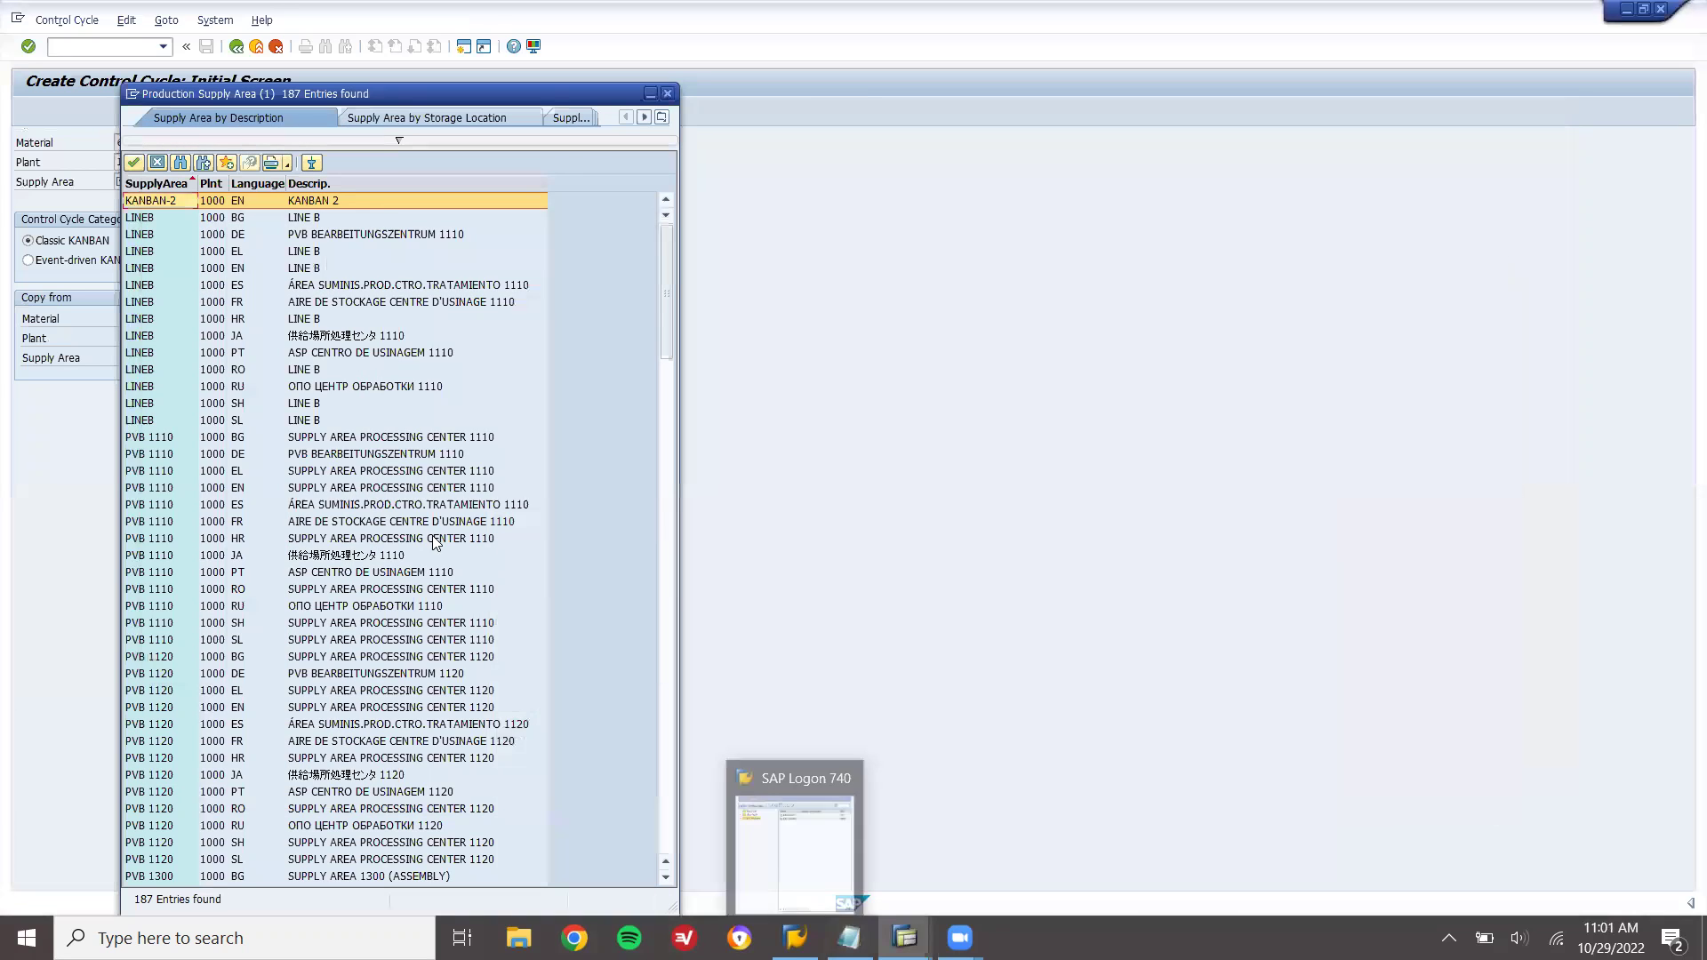
{"action": "double_click", "coordinate": [206, 201]}
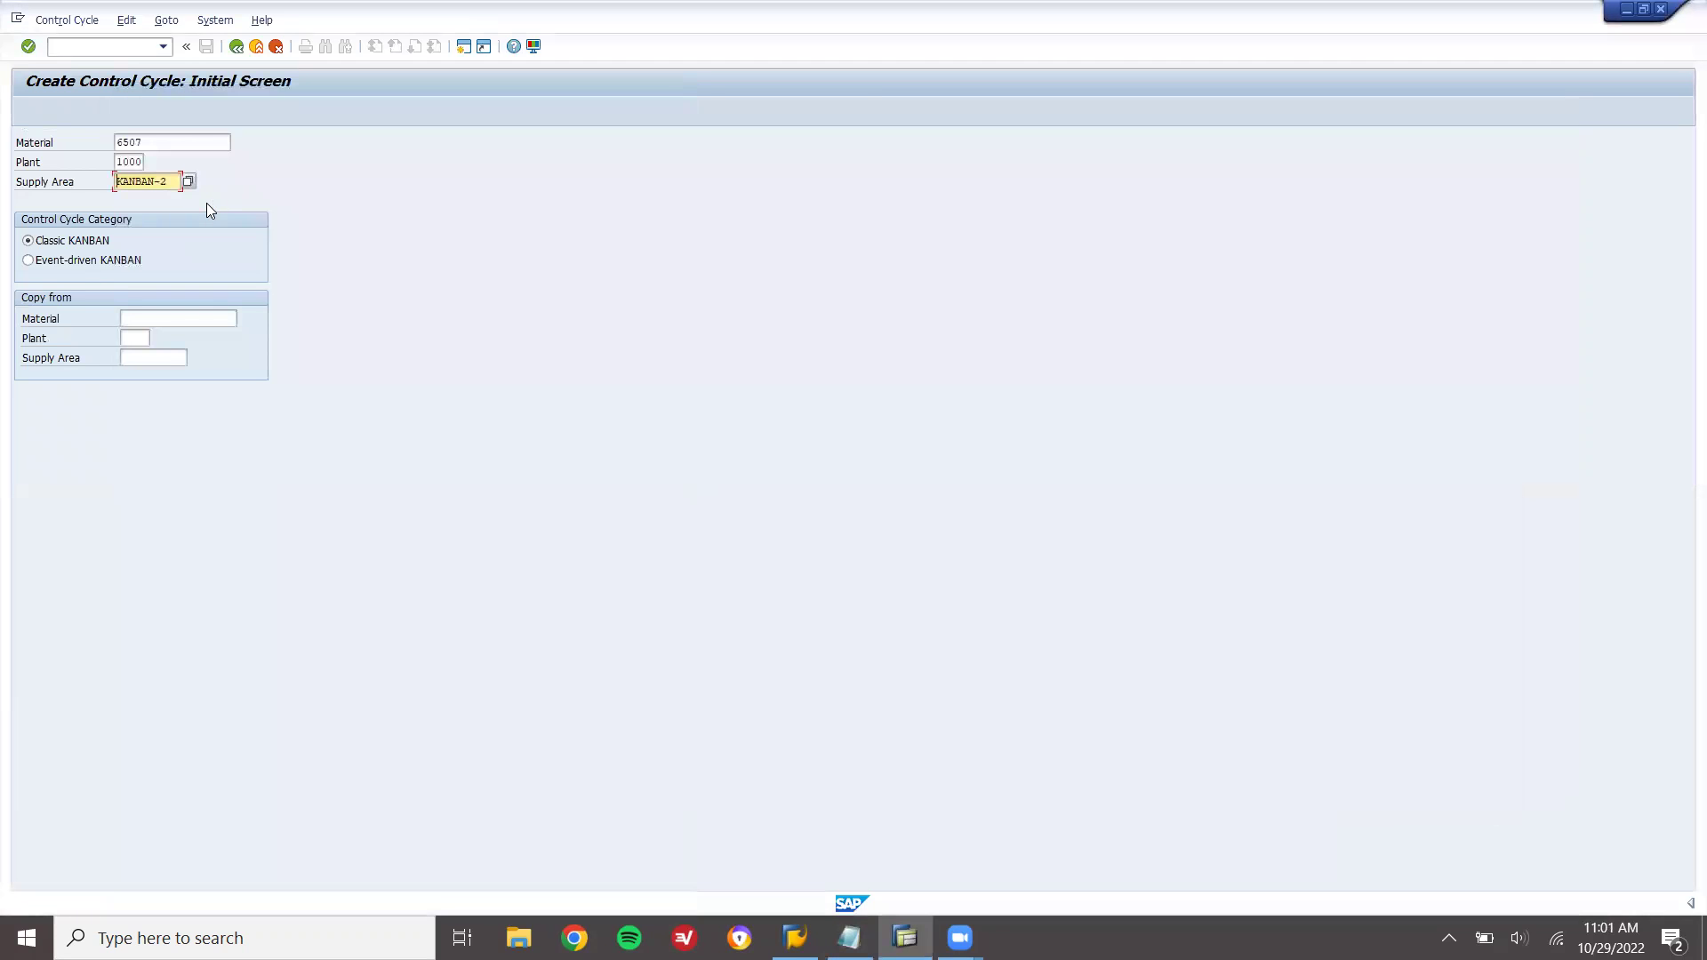
{"action": "key", "text": "Return"}
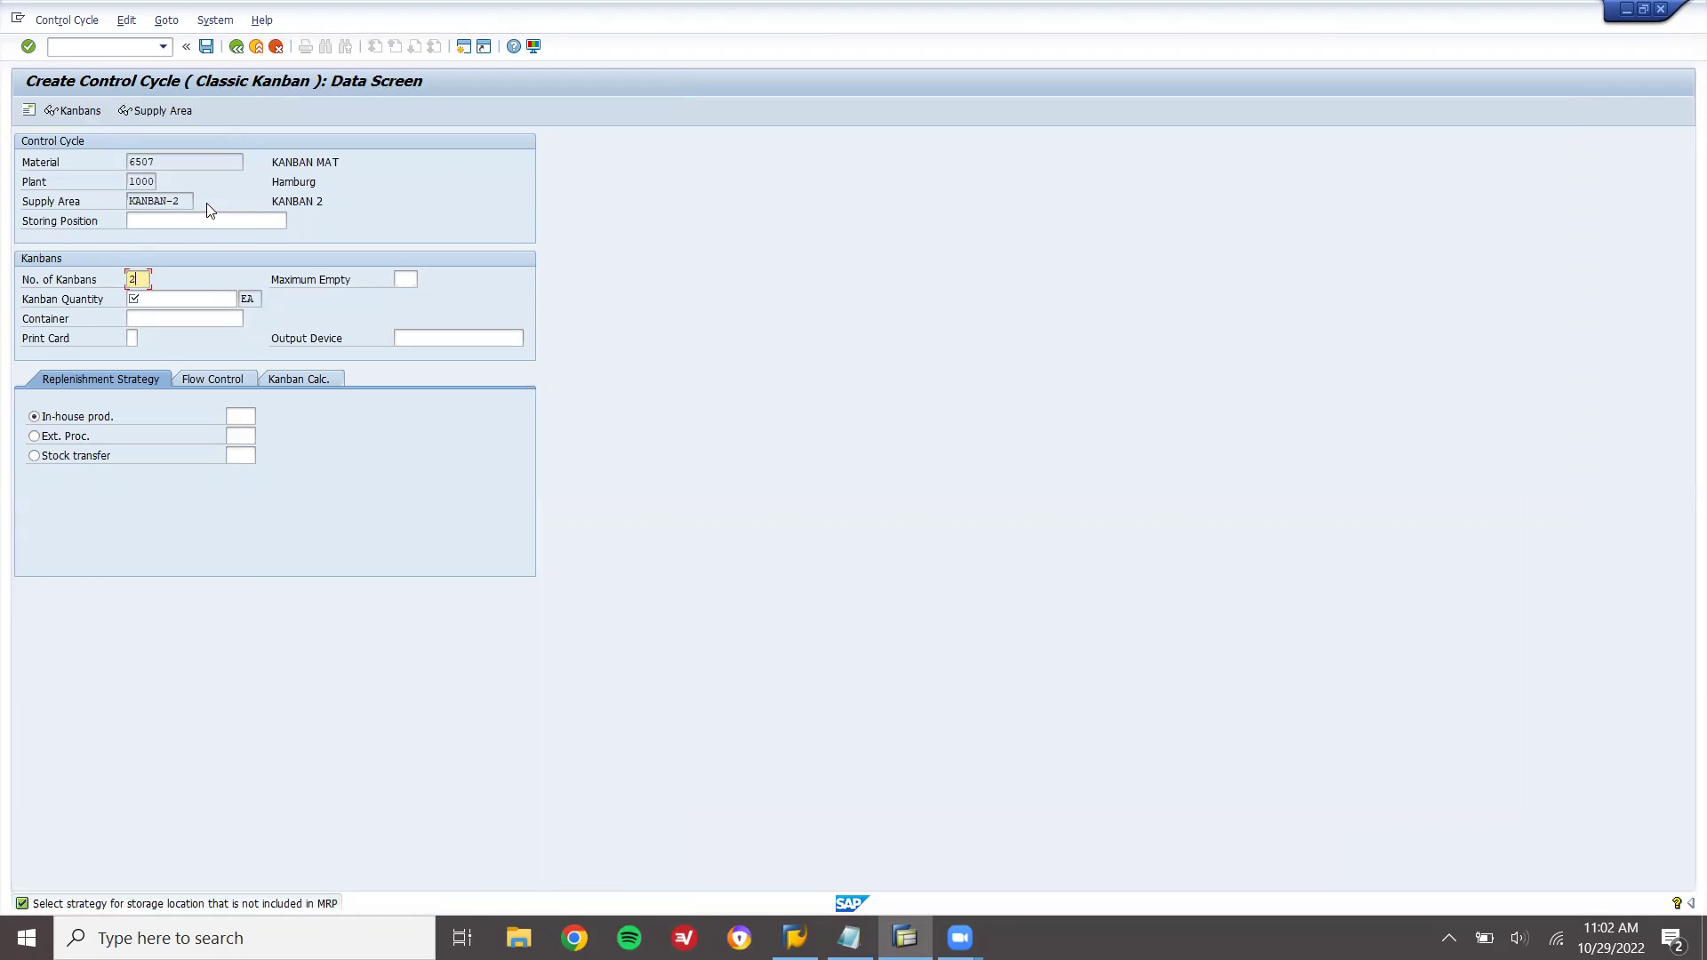
Set 2 kanbans with a kanban quantity of 20
{"action": "key", "text": "Tab"}
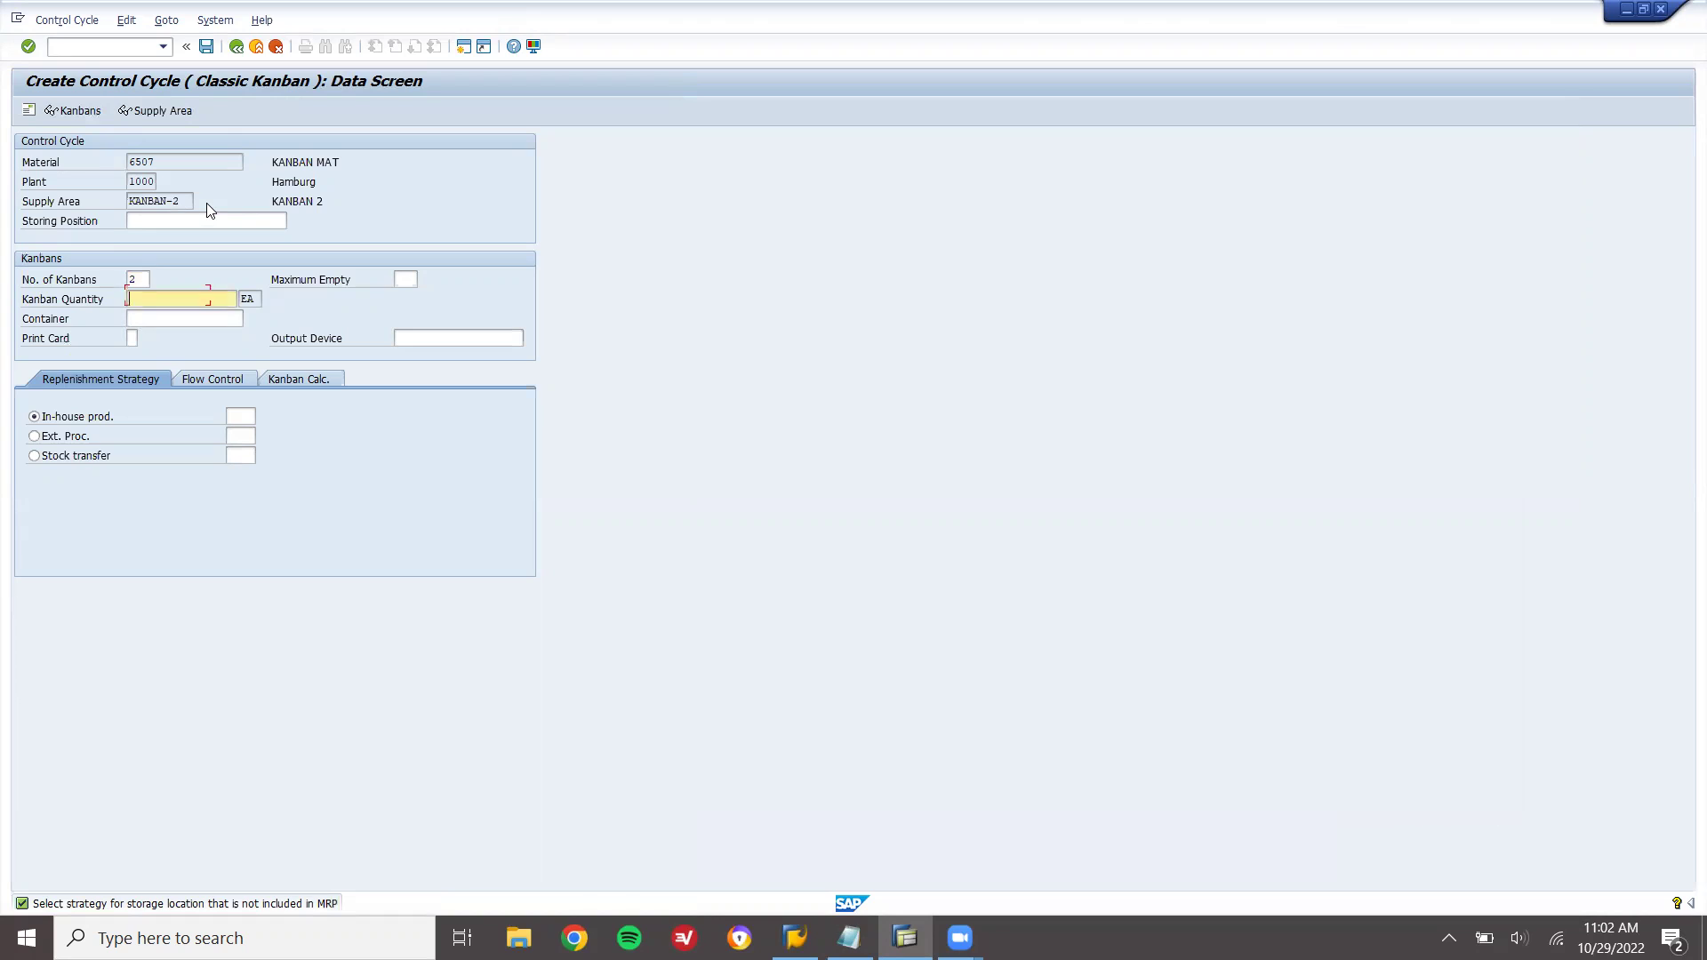
{"action": "type", "text": "20"}
{"action": "key", "text": "Return"}
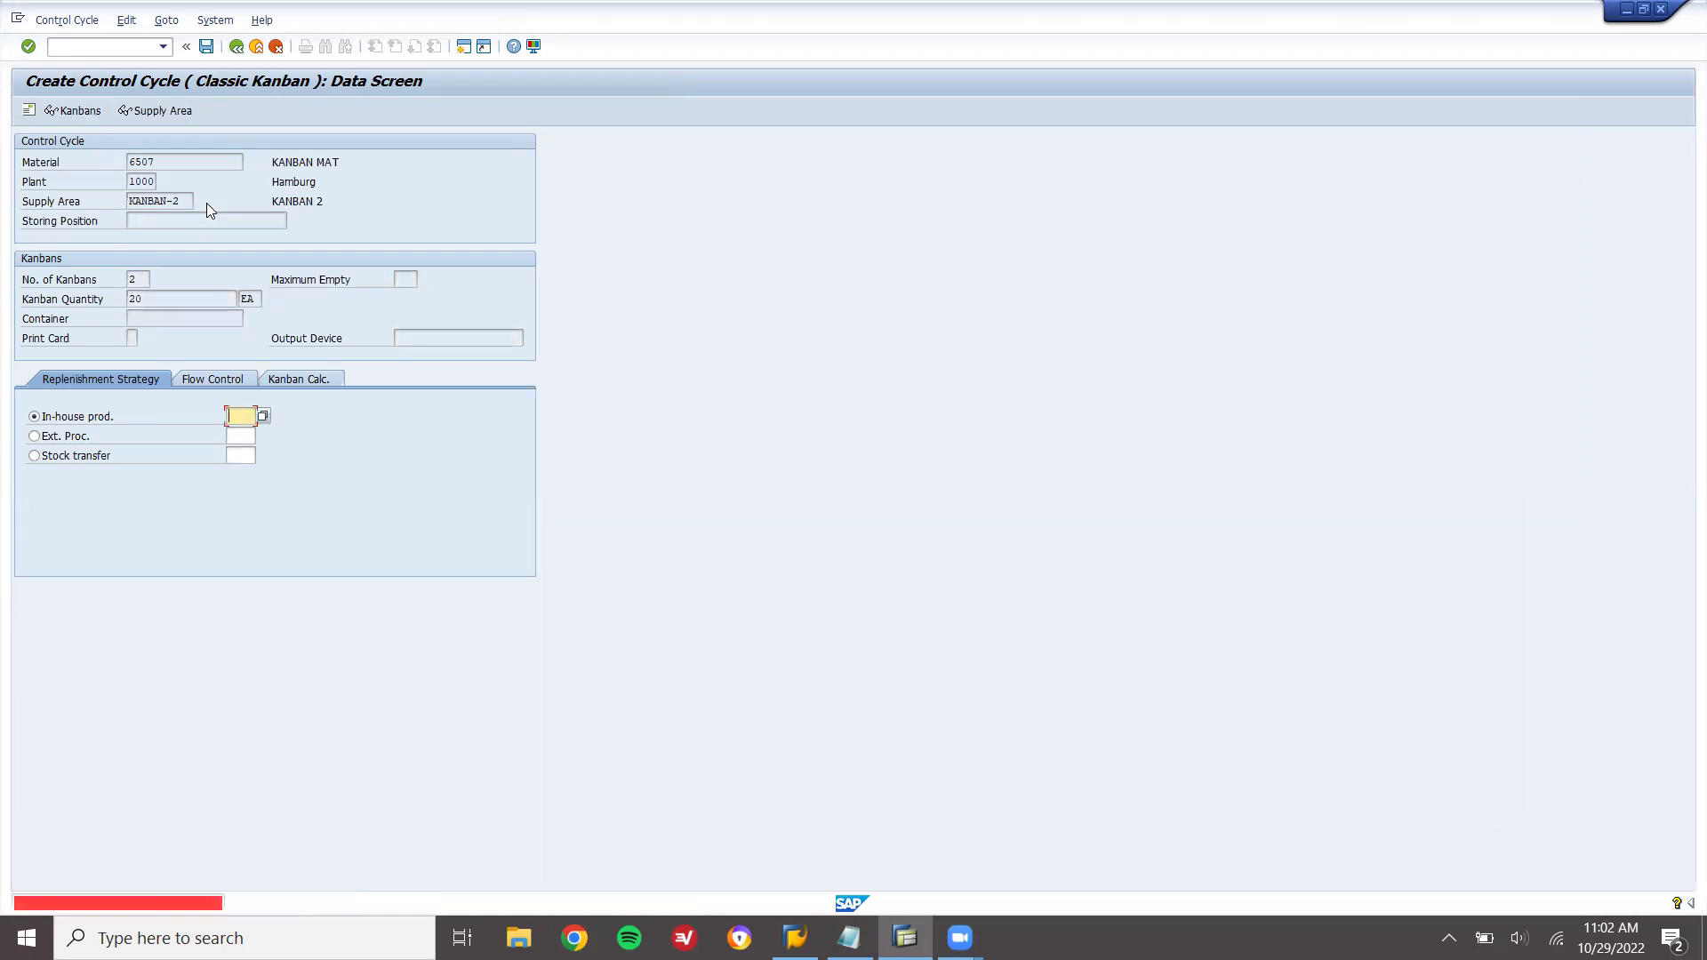
Replenish by external procurement using strategy 0002 Schedule line
{"action": "left_click", "coordinate": [35, 437]}
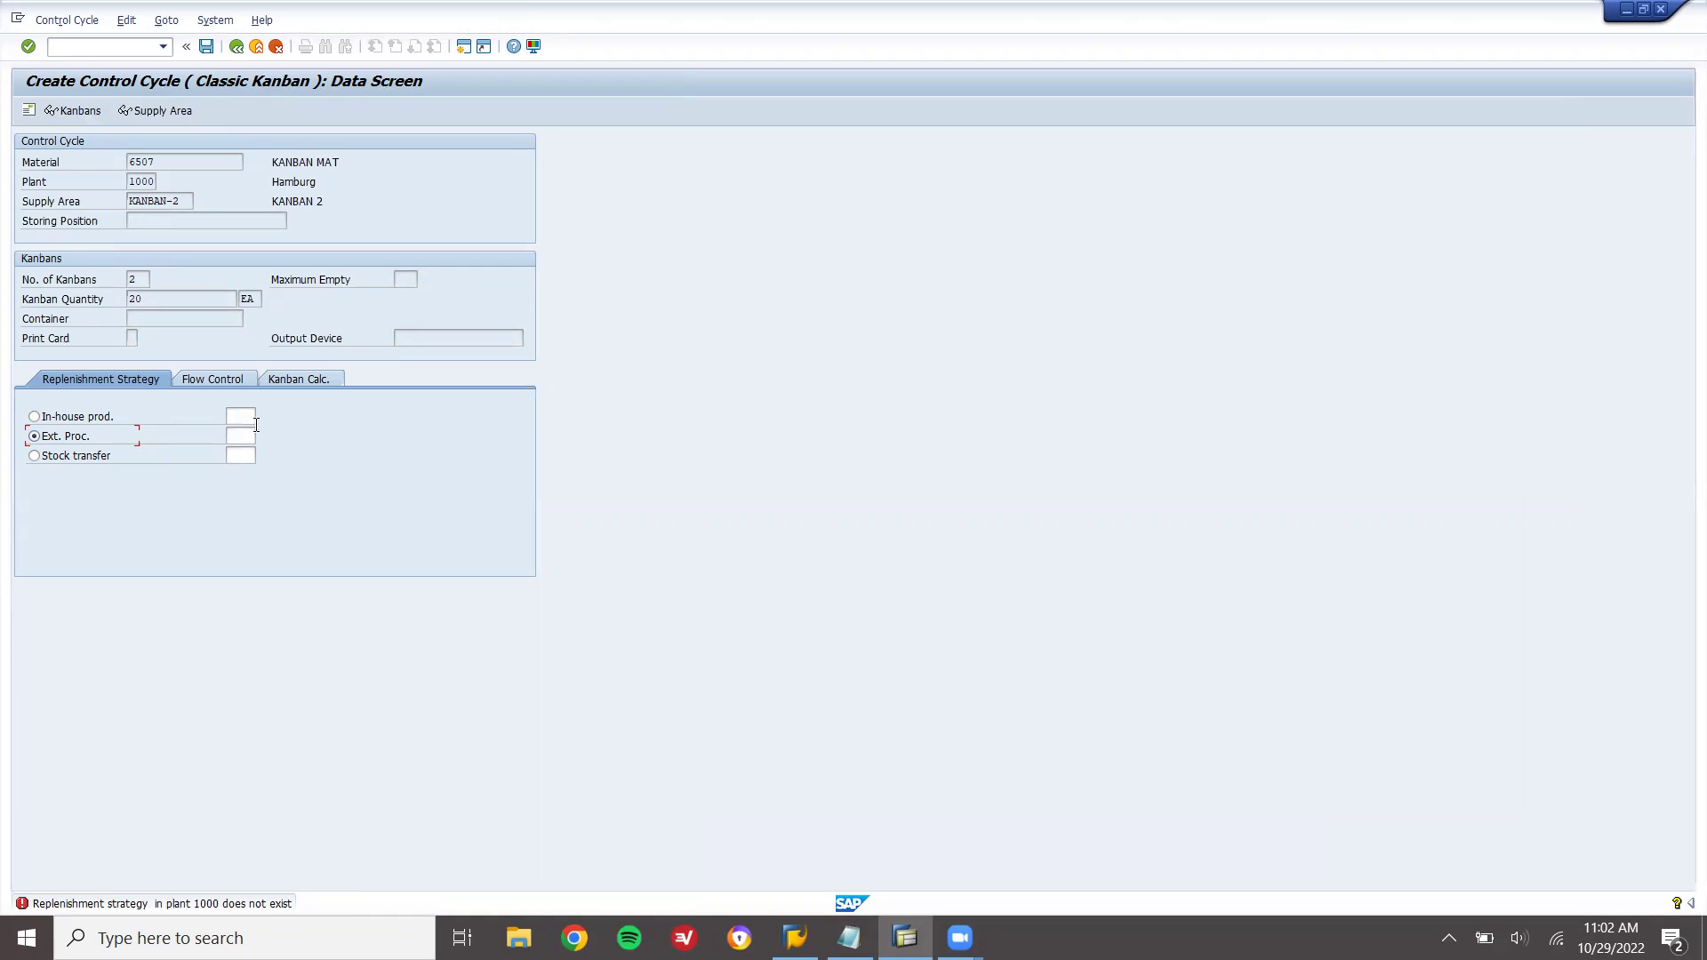
{"action": "left_click", "coordinate": [244, 435]}
{"action": "left_click", "coordinate": [264, 436]}
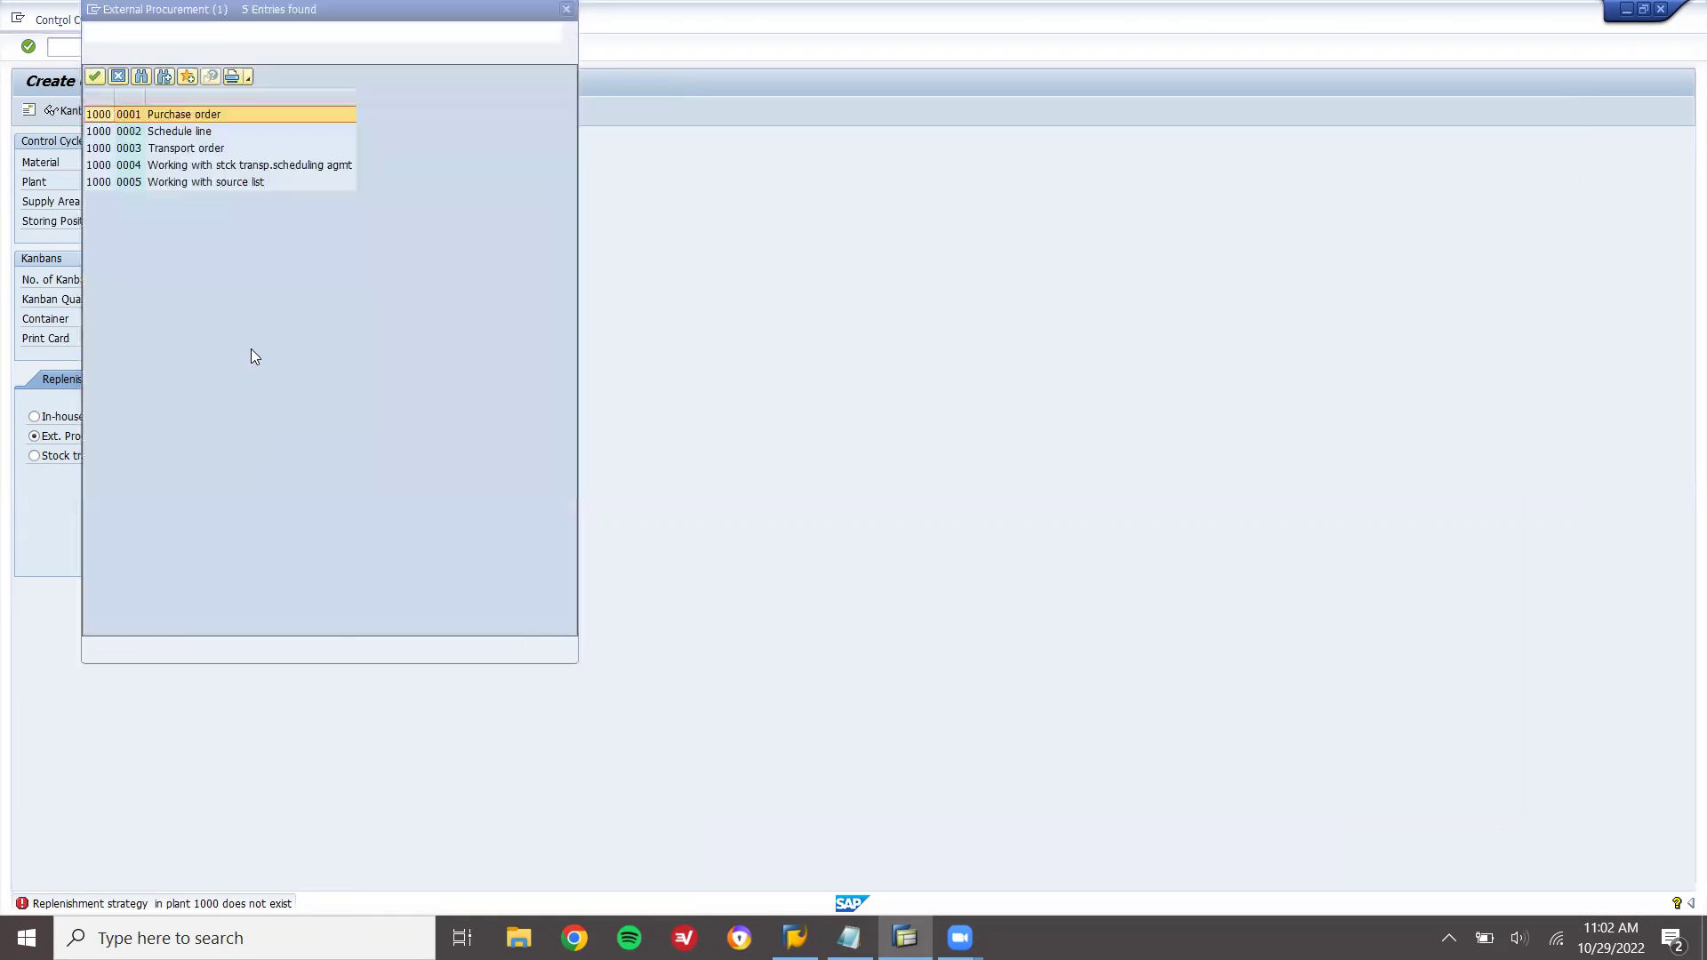
{"action": "double_click", "coordinate": [153, 135]}
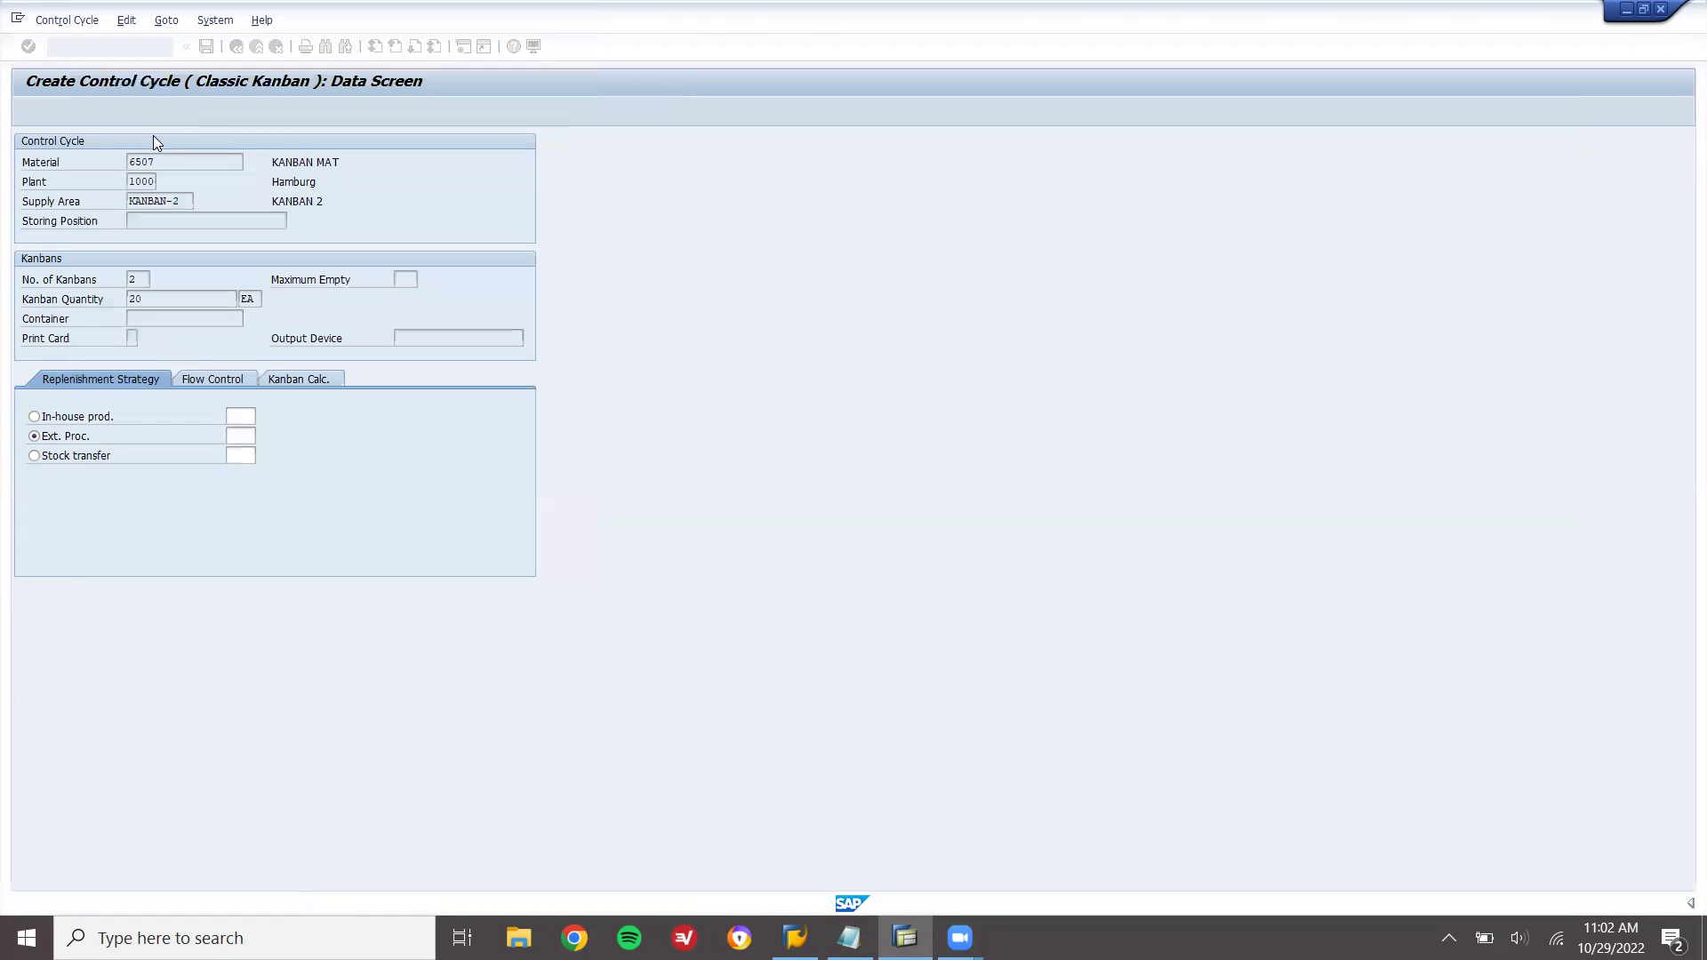
{"action": "key", "text": "Return"}
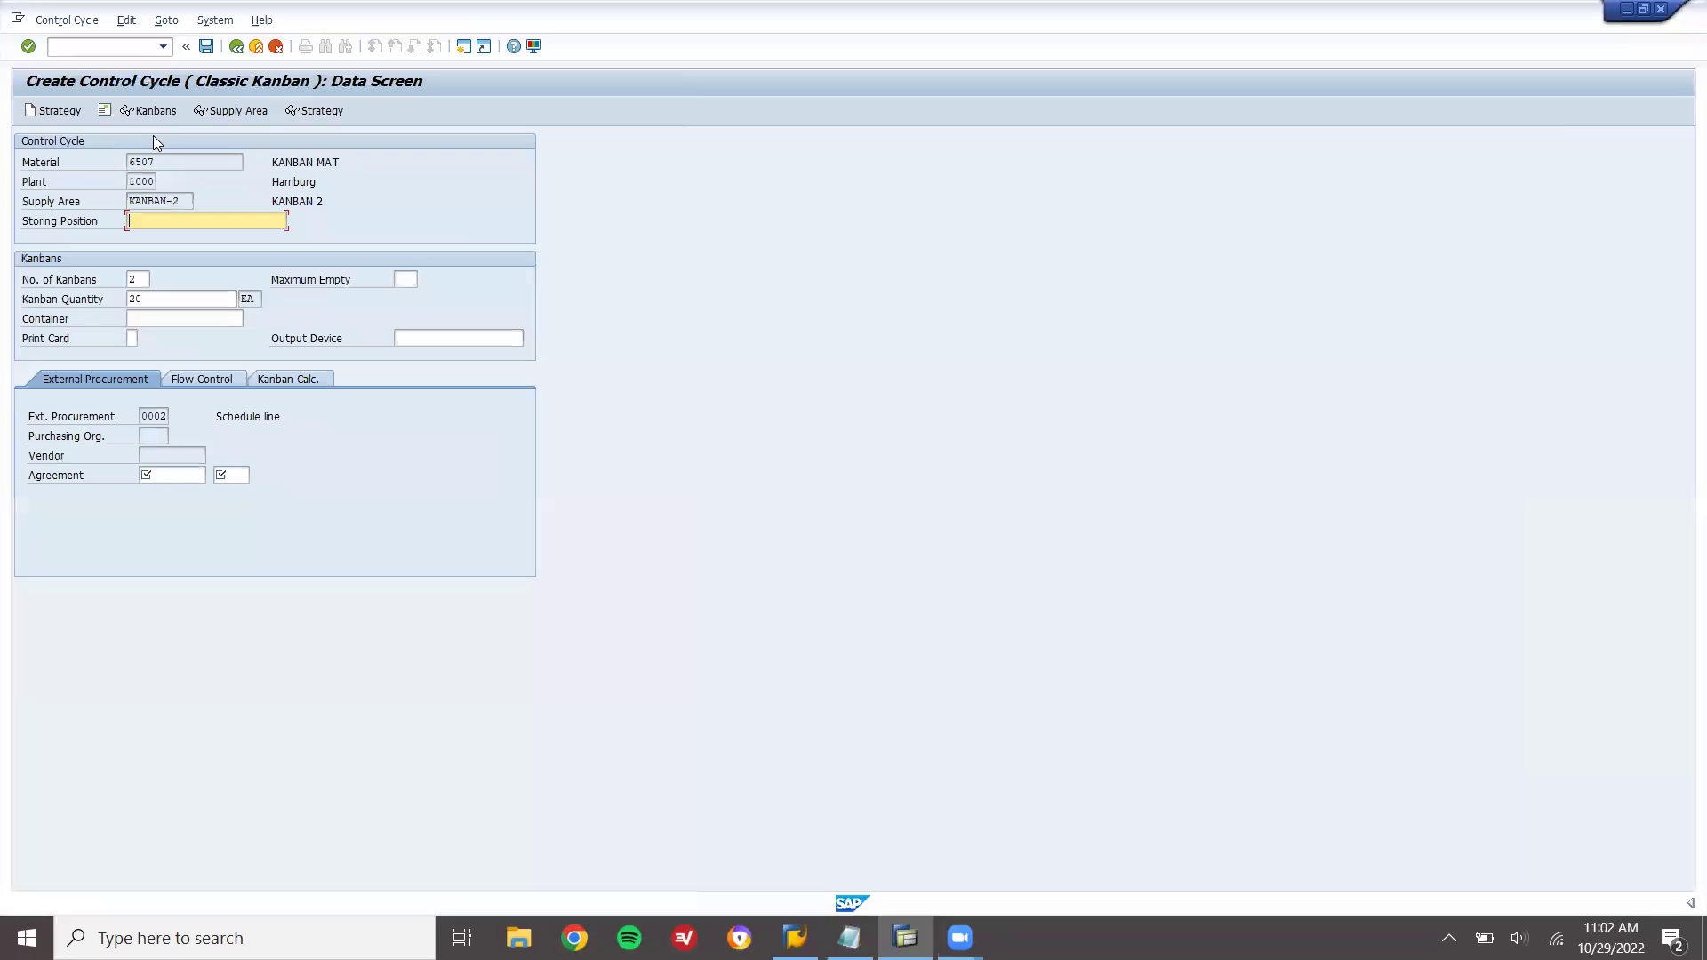
{"action": "left_click", "coordinate": [172, 475]}
{"action": "left_click", "coordinate": [214, 476]}
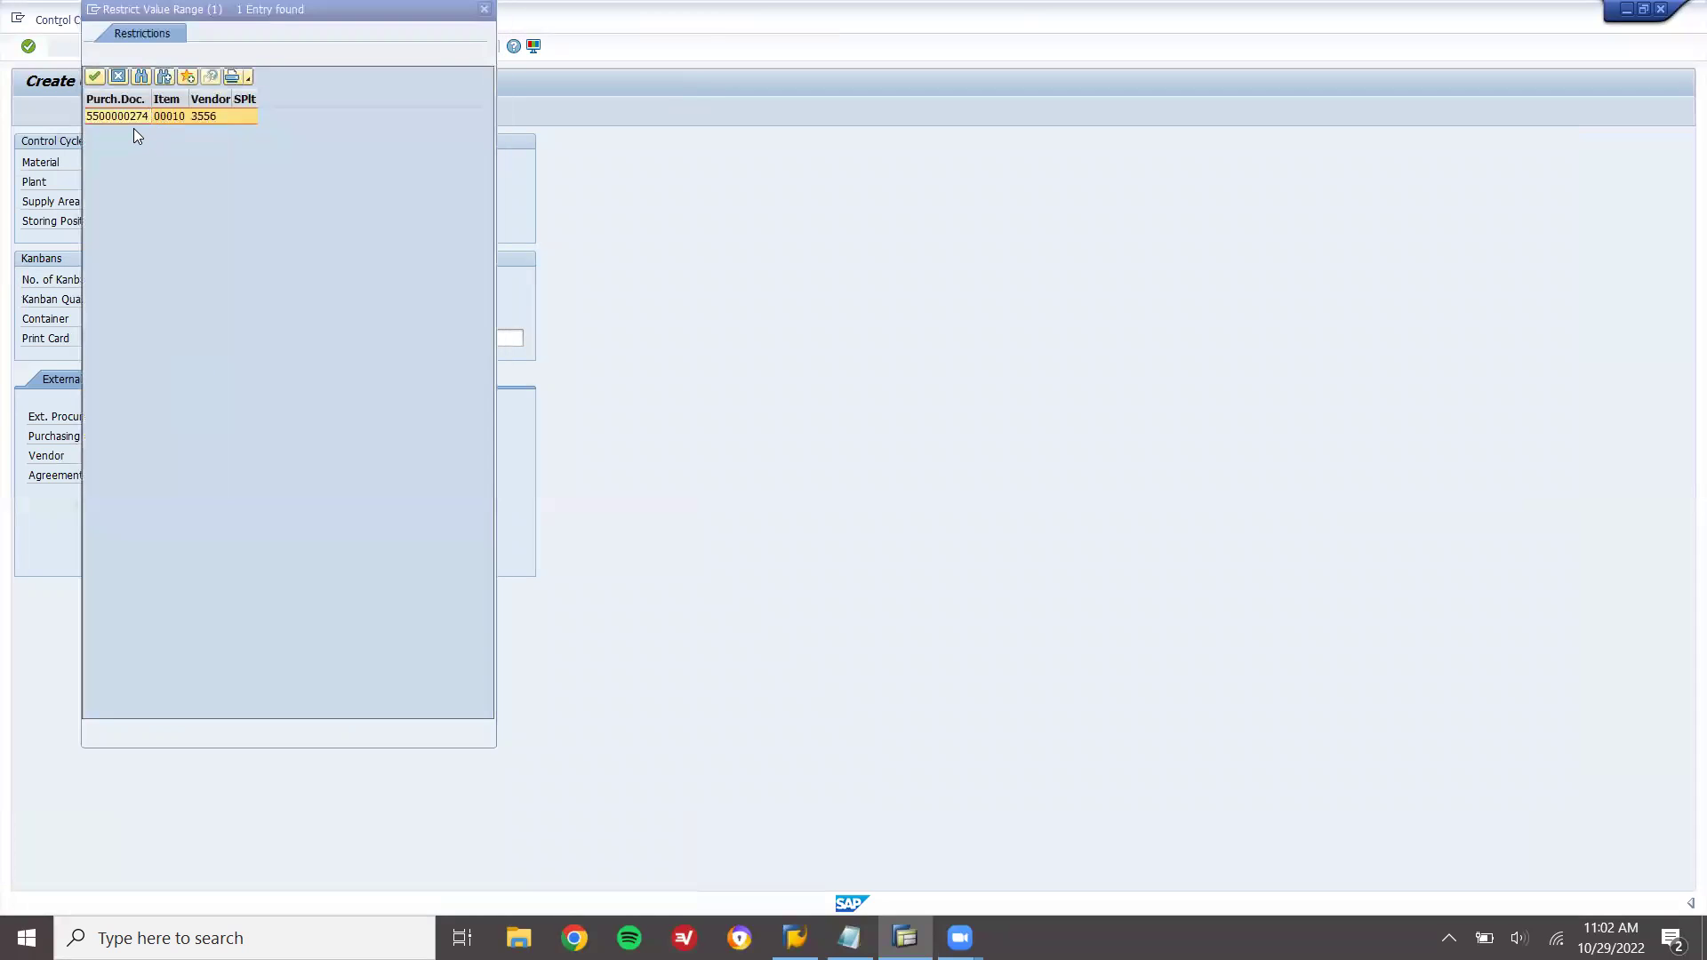
{"action": "double_click", "coordinate": [133, 119]}
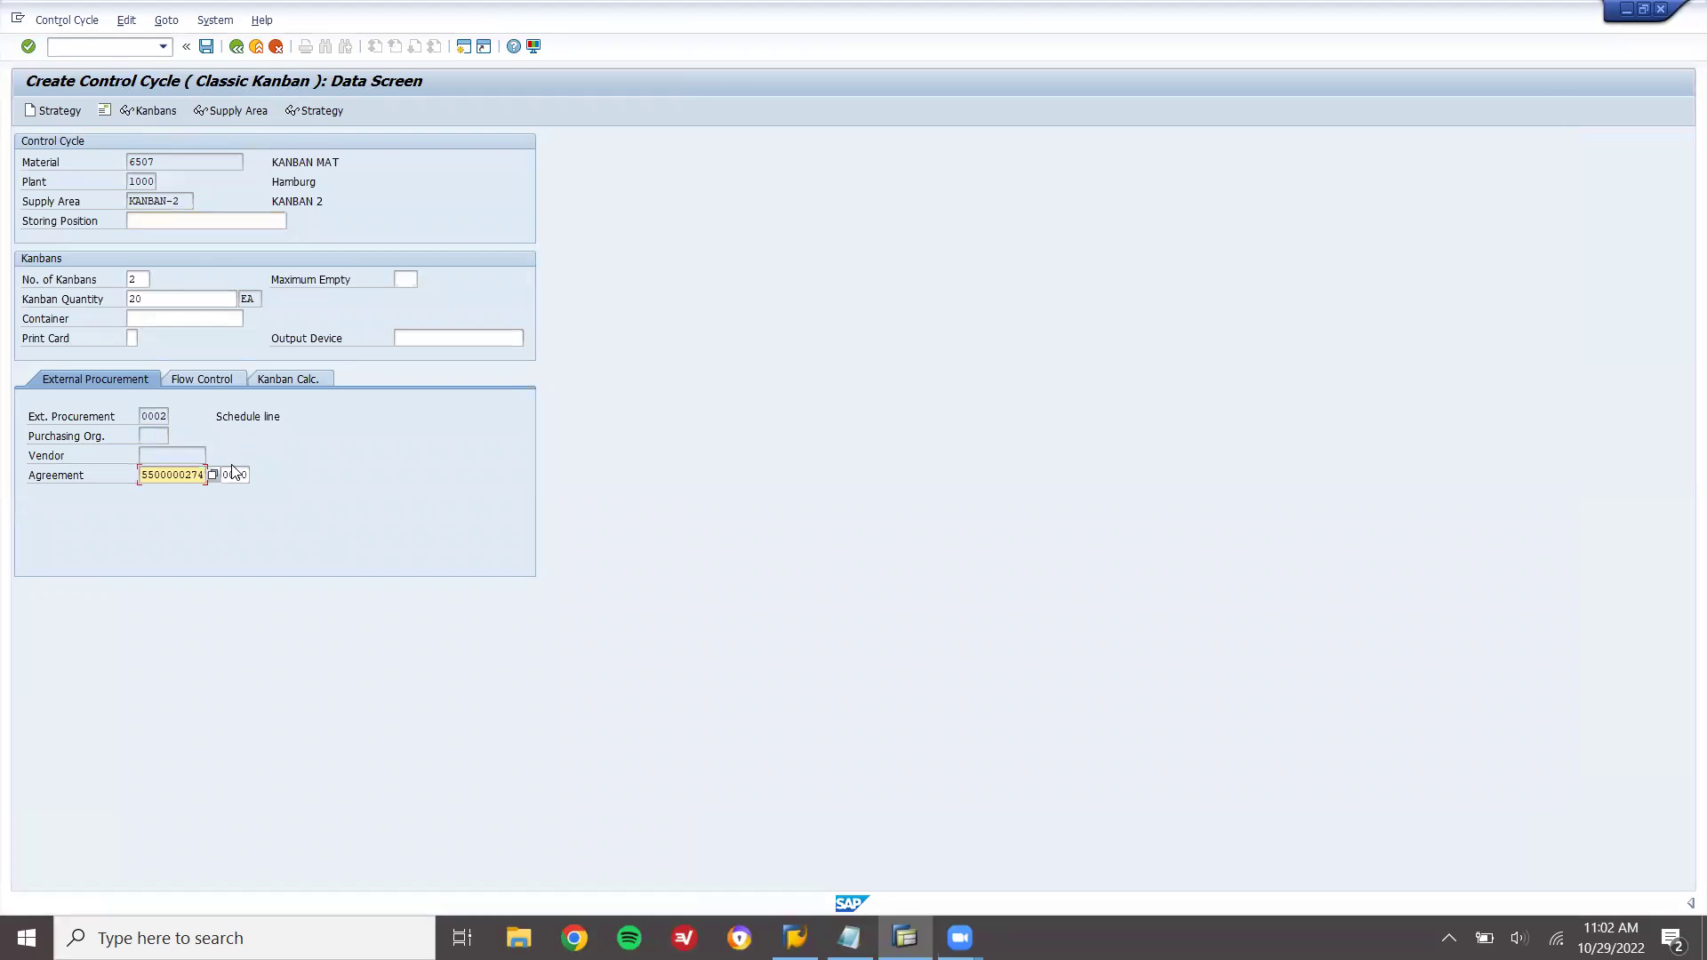
{"action": "key", "text": "Return"}
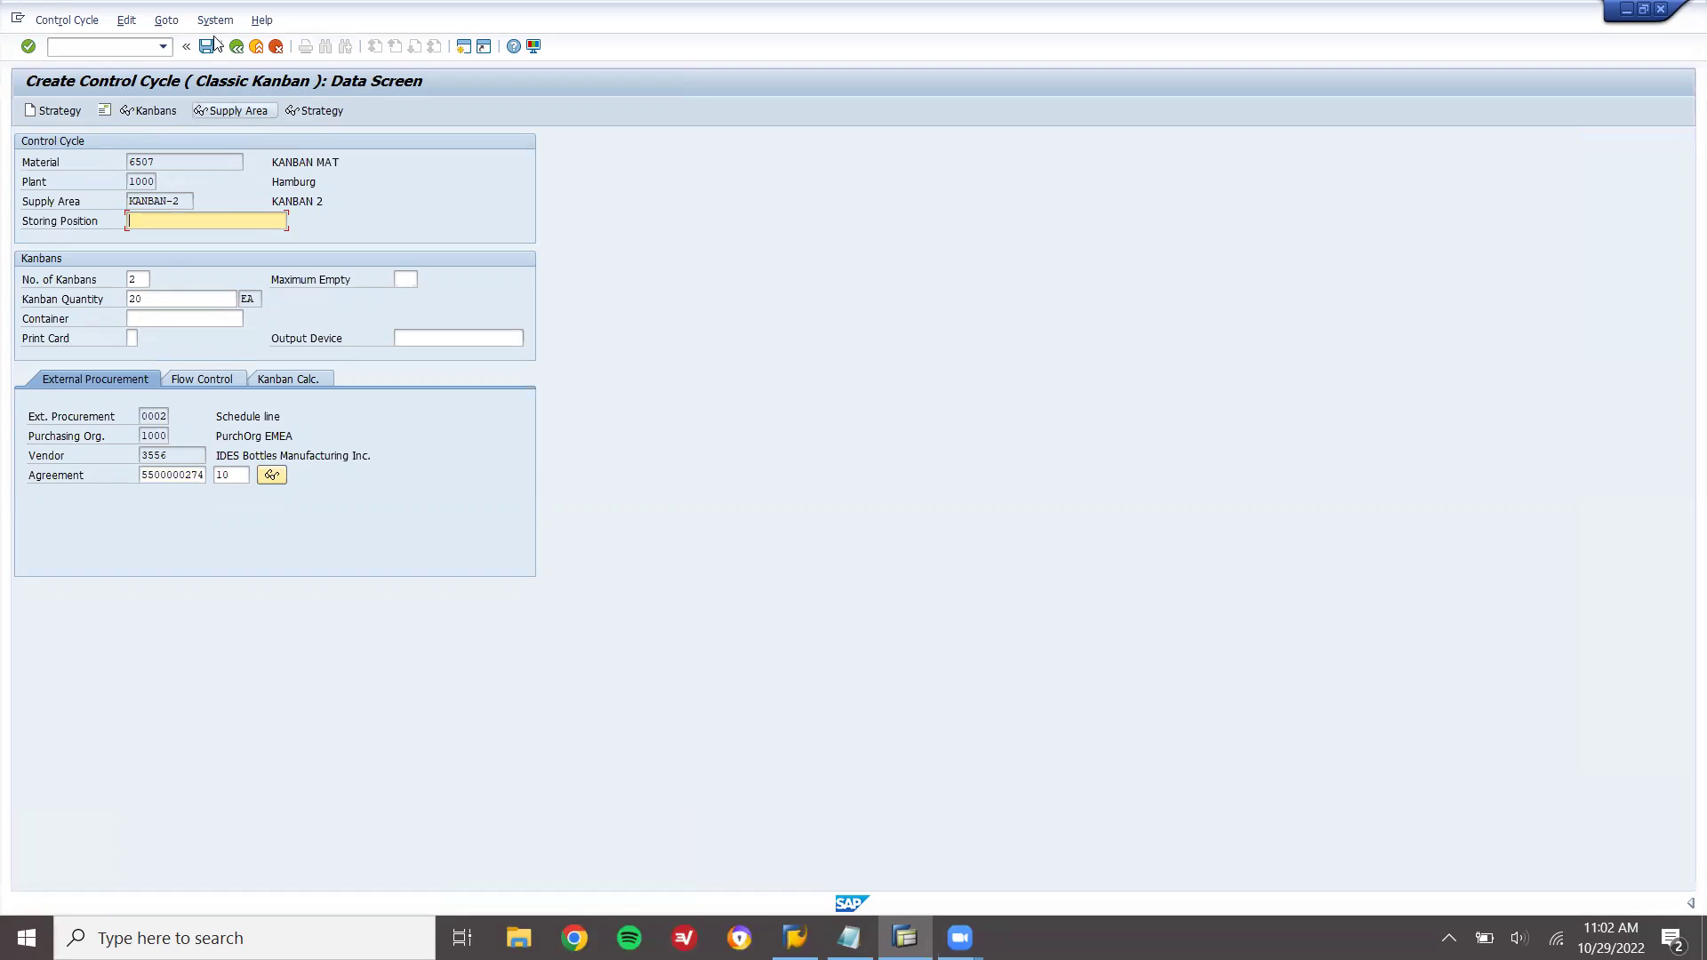
{"action": "left_click", "coordinate": [208, 47]}
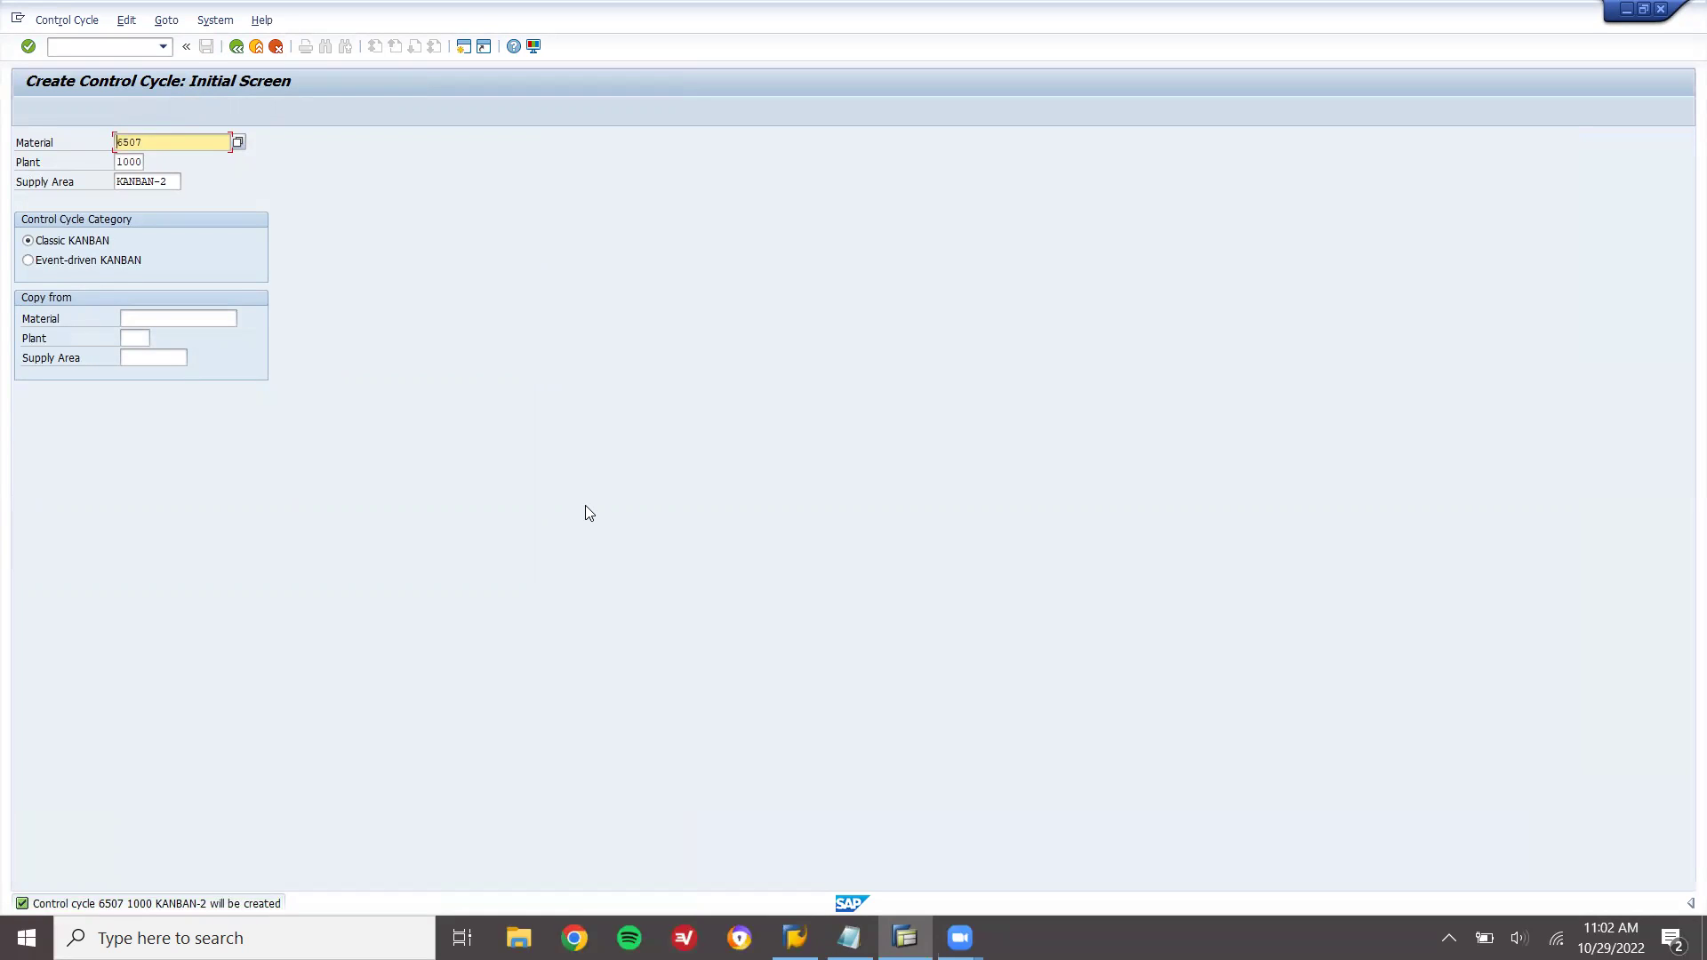
Open the PK13 Kanban board showing material 6507 at KANBAN-2 with kanbans 1180 and 1181
{"action": "key", "text": "F3"}
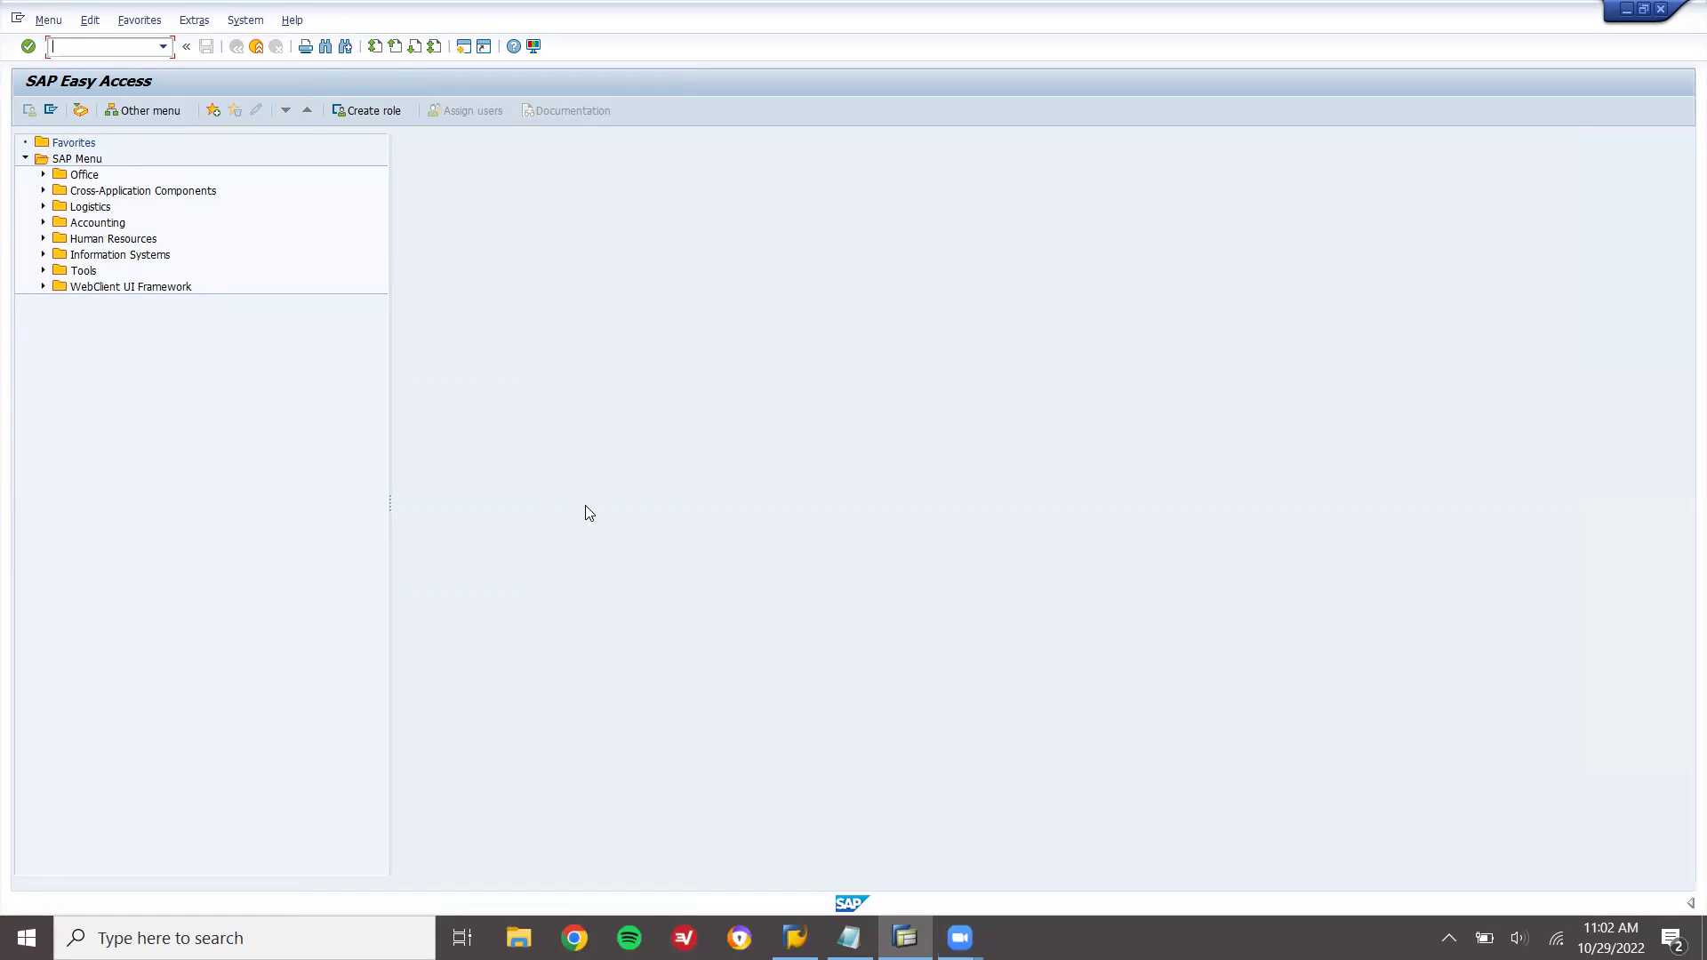
{"action": "type", "text": "PK13N"}
{"action": "key", "text": "Return"}
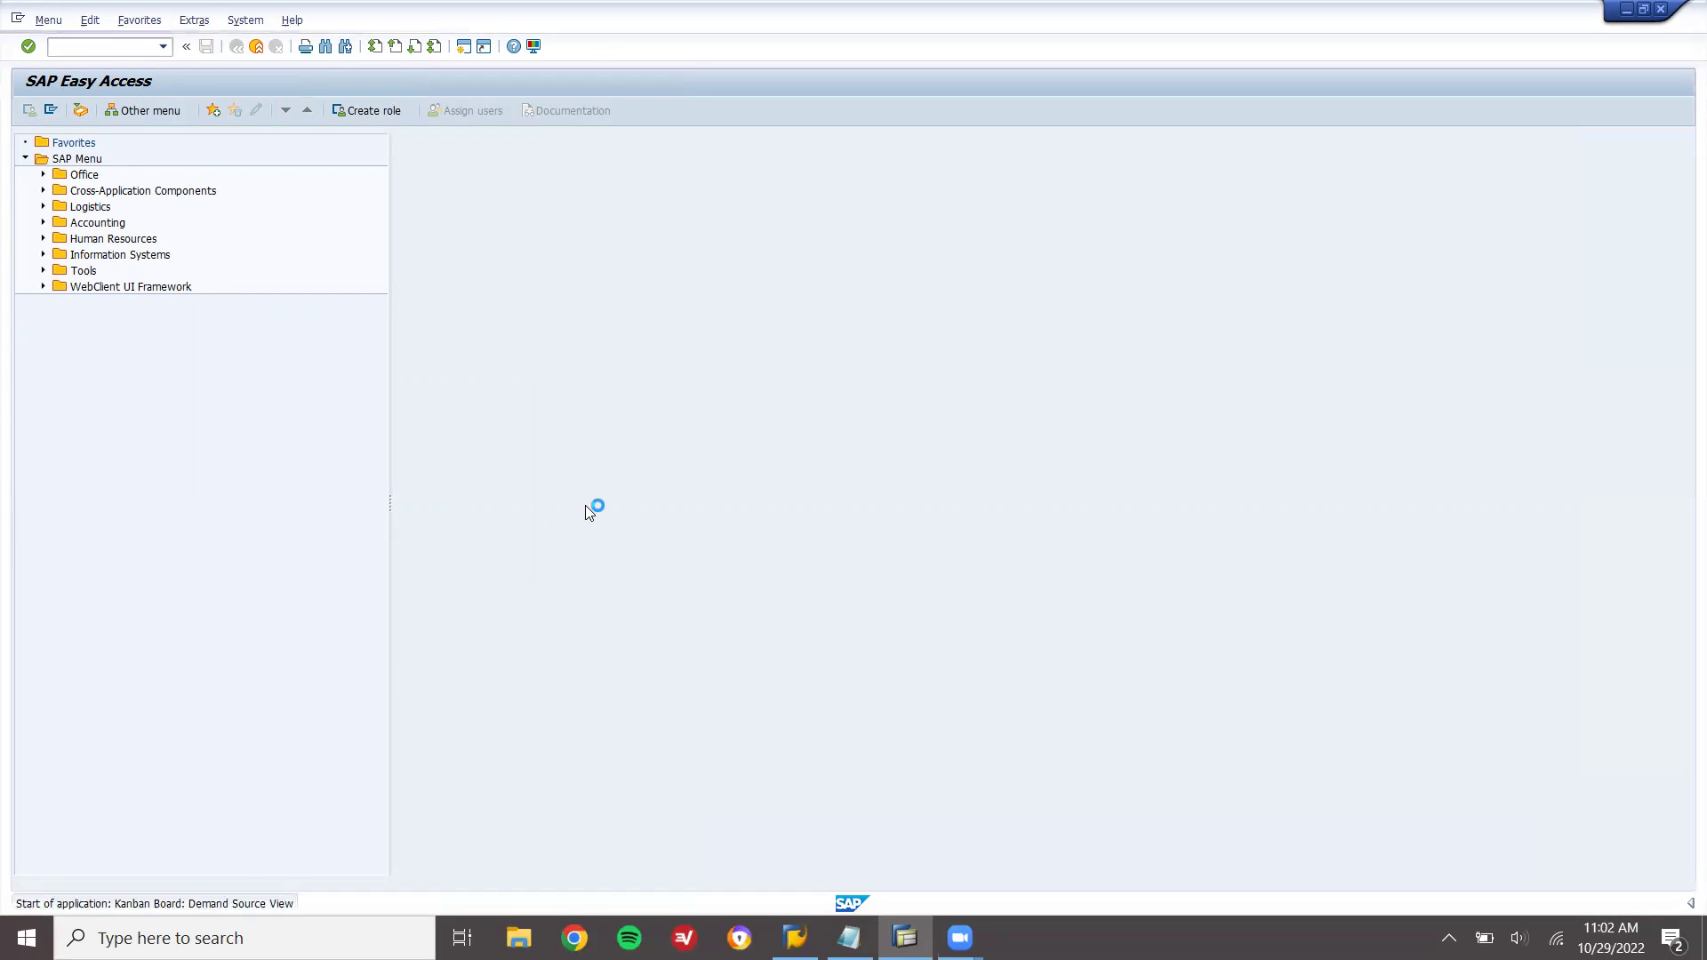
{"action": "key", "text": "Return"}
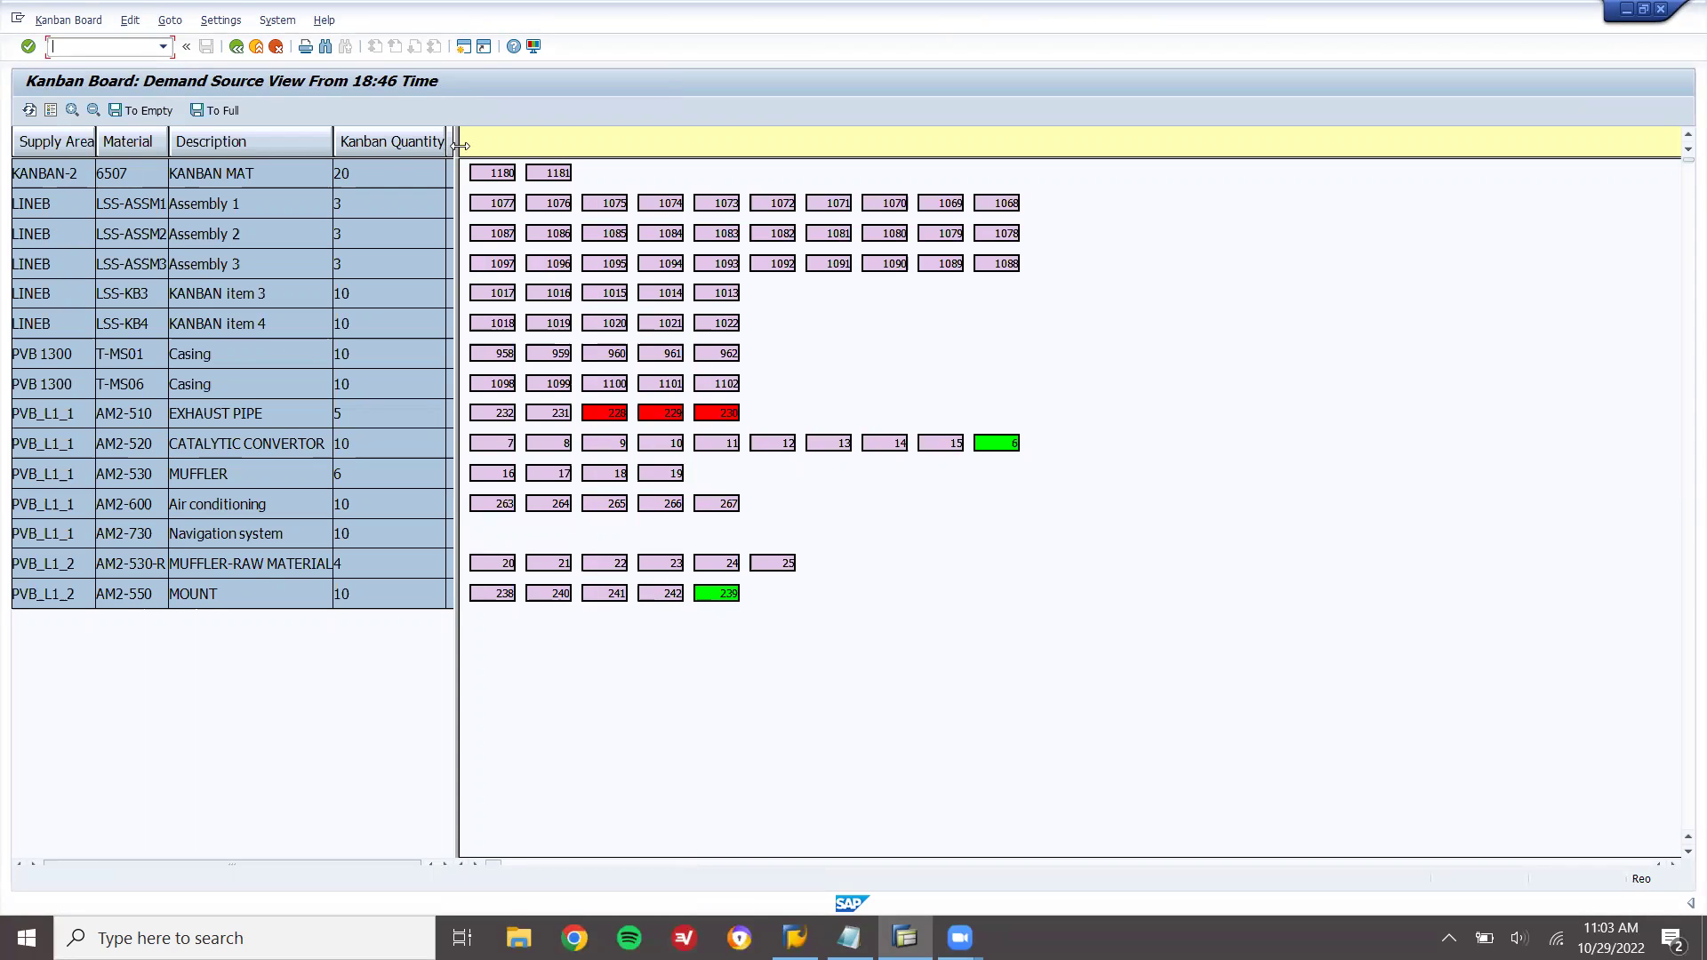
{"action": "left_click", "coordinate": [560, 173], "text": "ctrl"}
{"action": "double_click", "coordinate": [514, 174]}
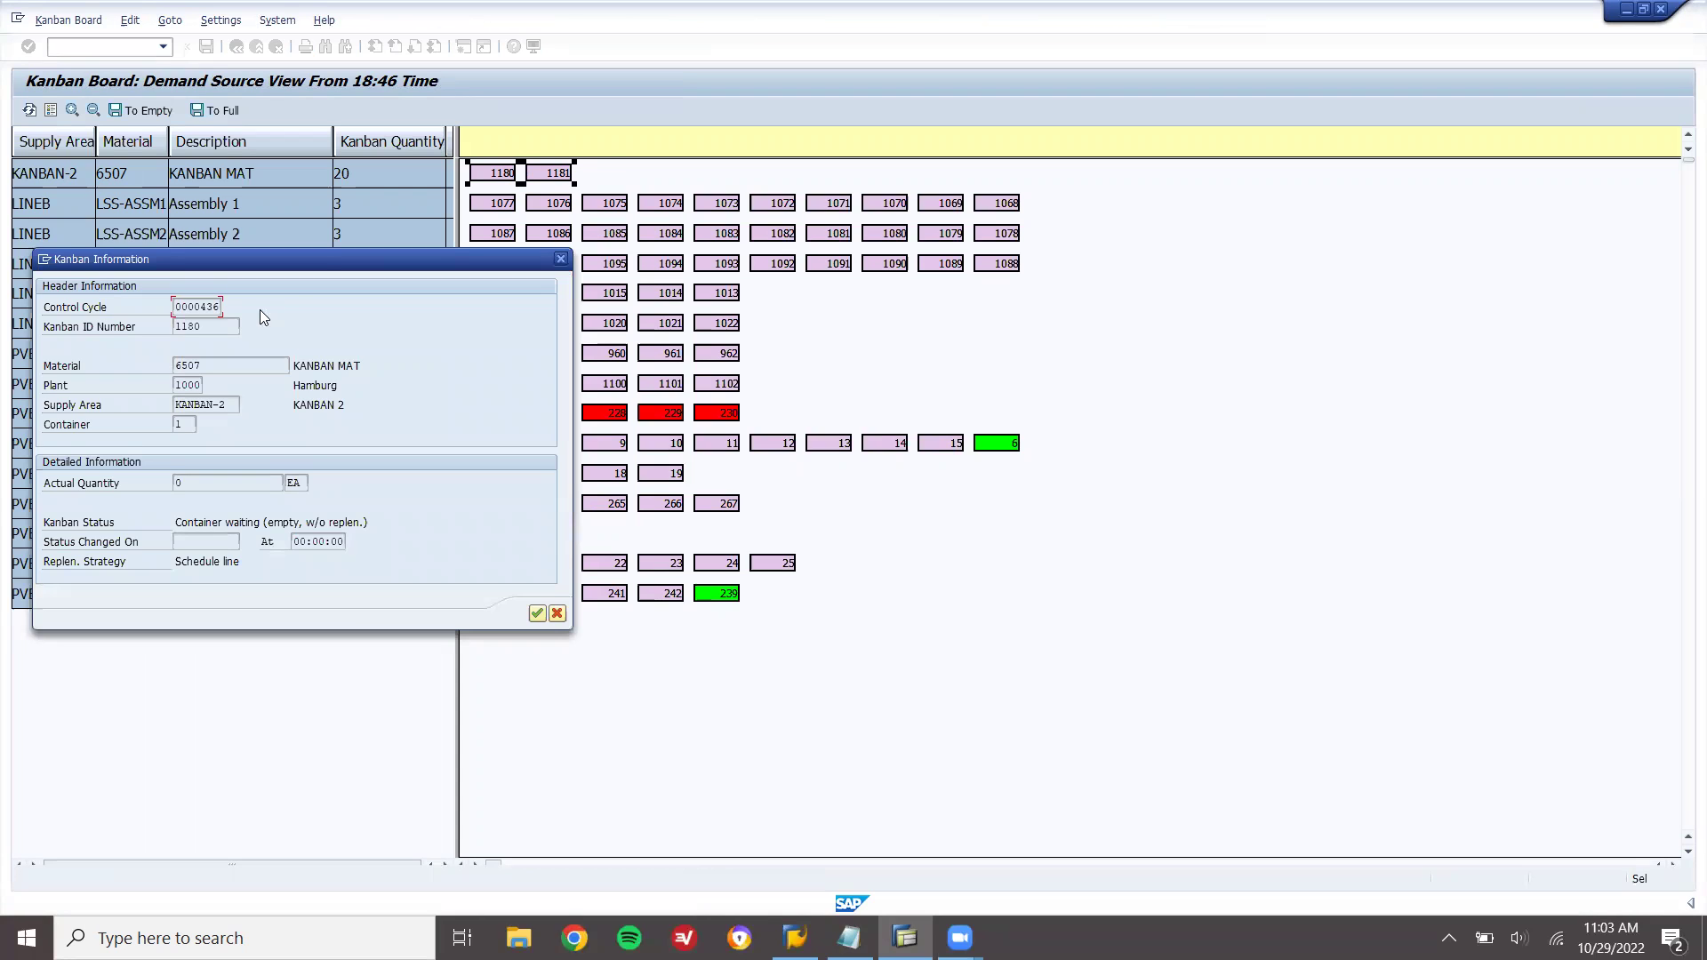
{"action": "left_click_drag", "start_coordinate": [179, 307], "coordinate": [219, 326]}
{"action": "left_click", "coordinate": [218, 326]}
{"action": "left_click", "coordinate": [204, 363]}
{"action": "left_click", "coordinate": [850, 938]}
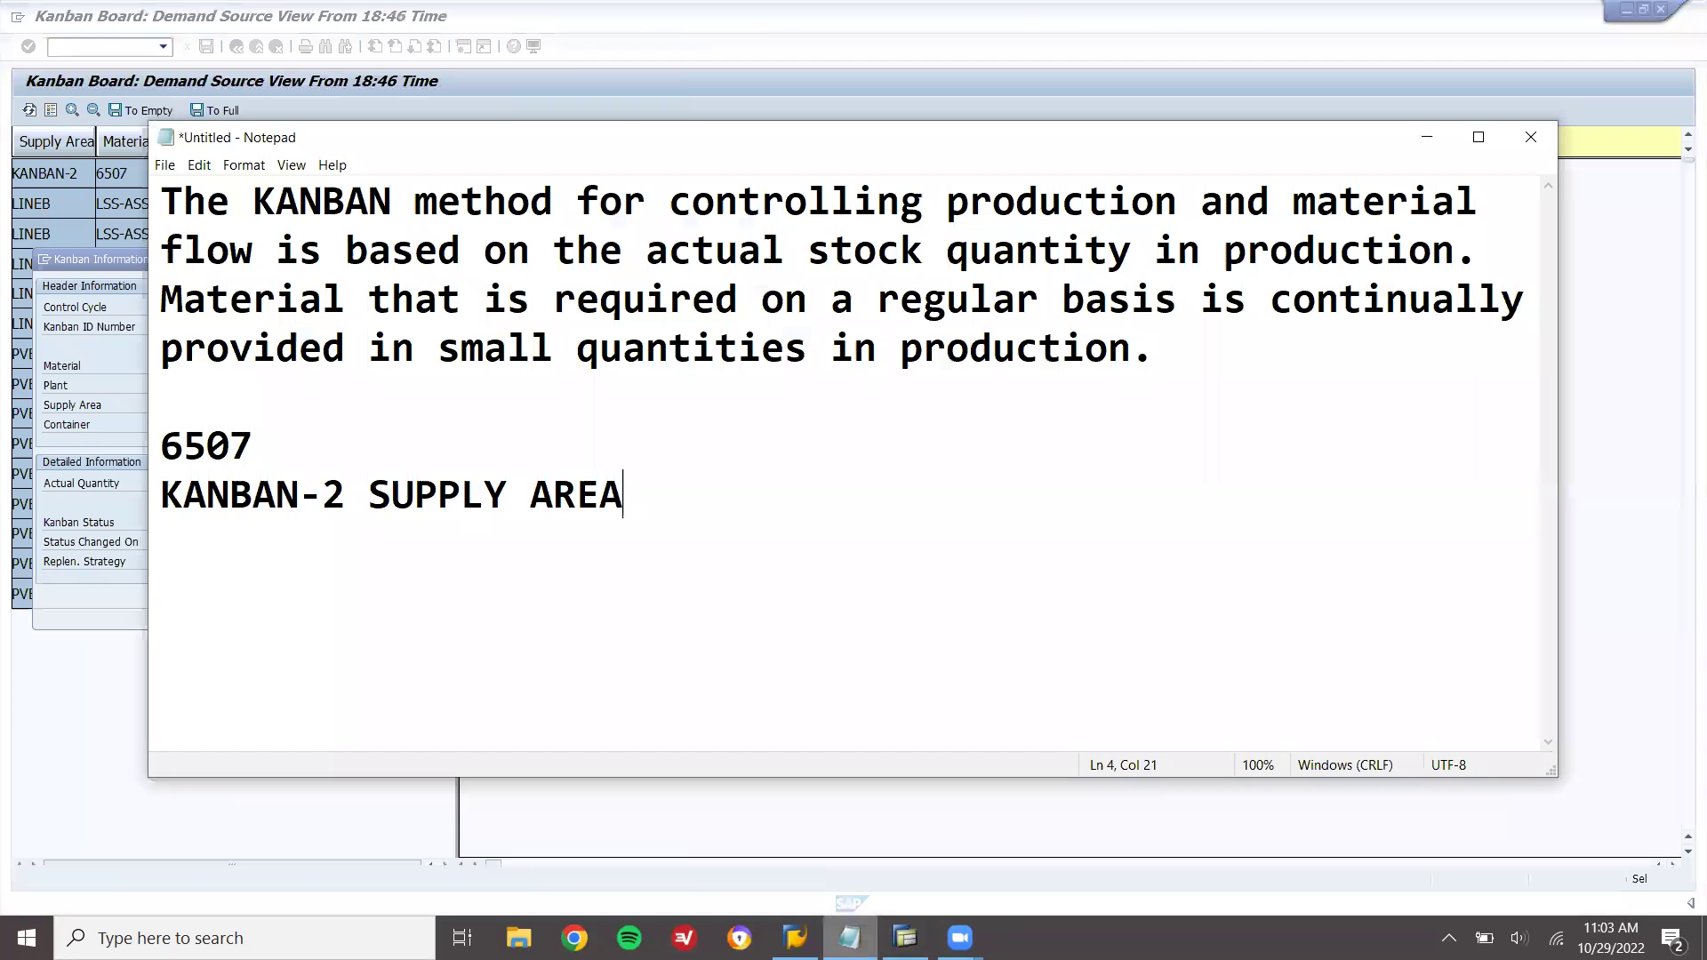
{"action": "left_click", "coordinate": [905, 939]}
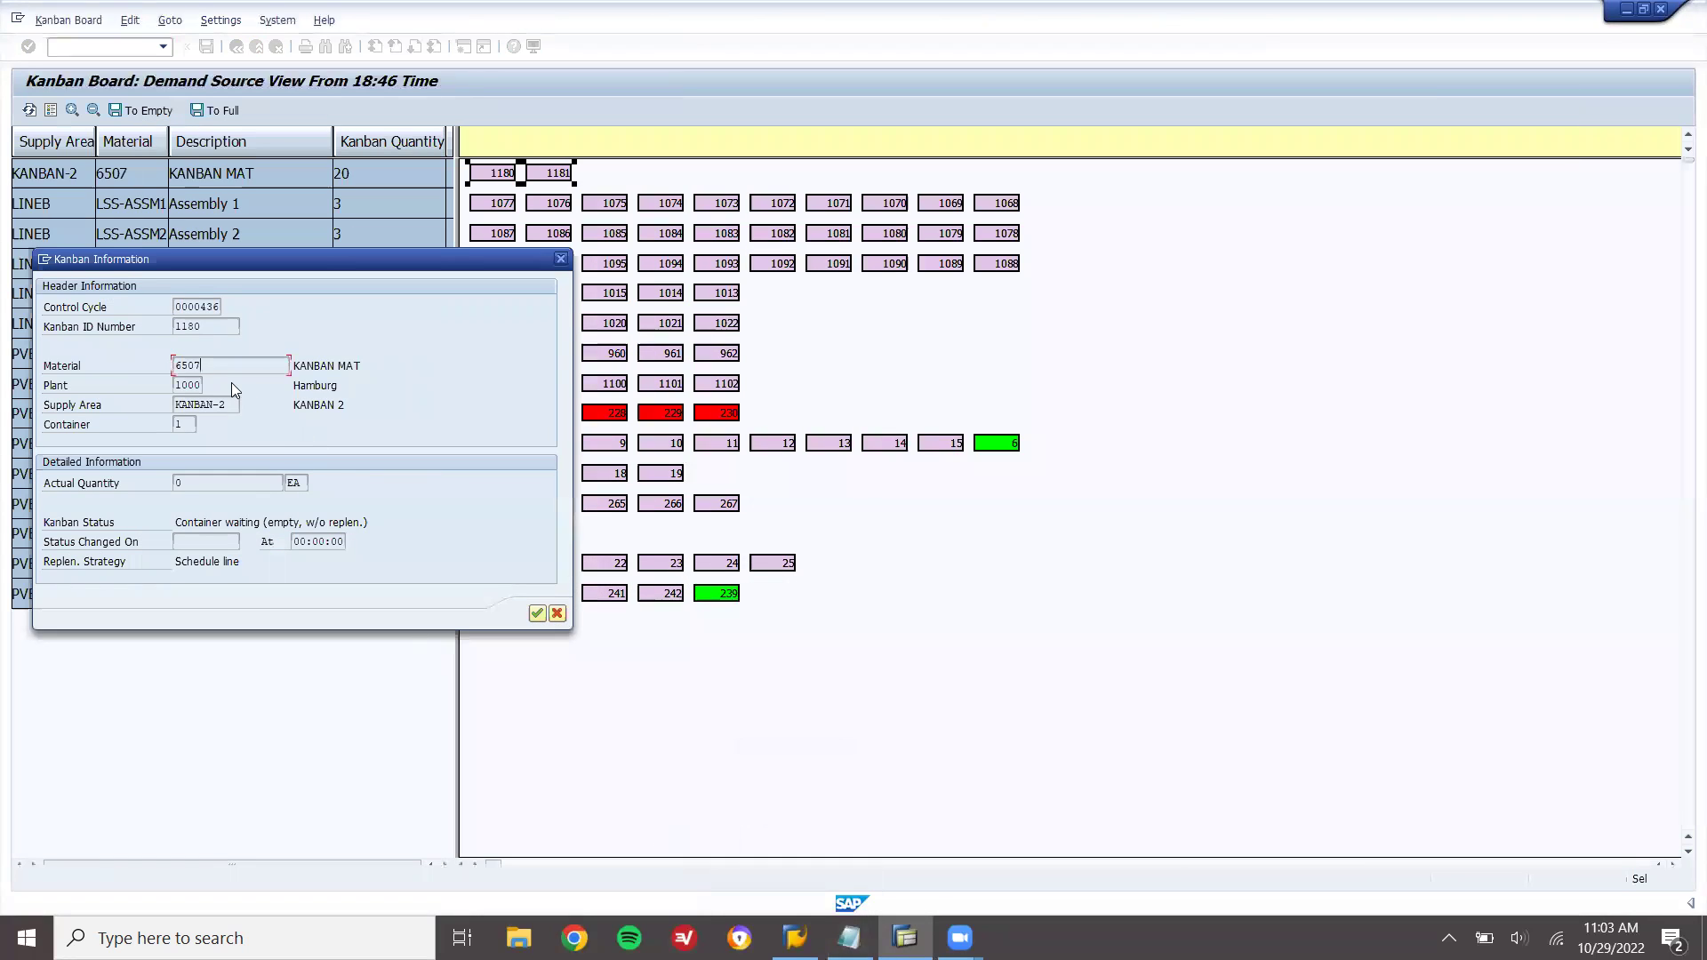
{"action": "left_click", "coordinate": [180, 424]}
{"action": "left_click", "coordinate": [561, 258]}
{"action": "double_click", "coordinate": [540, 173]}
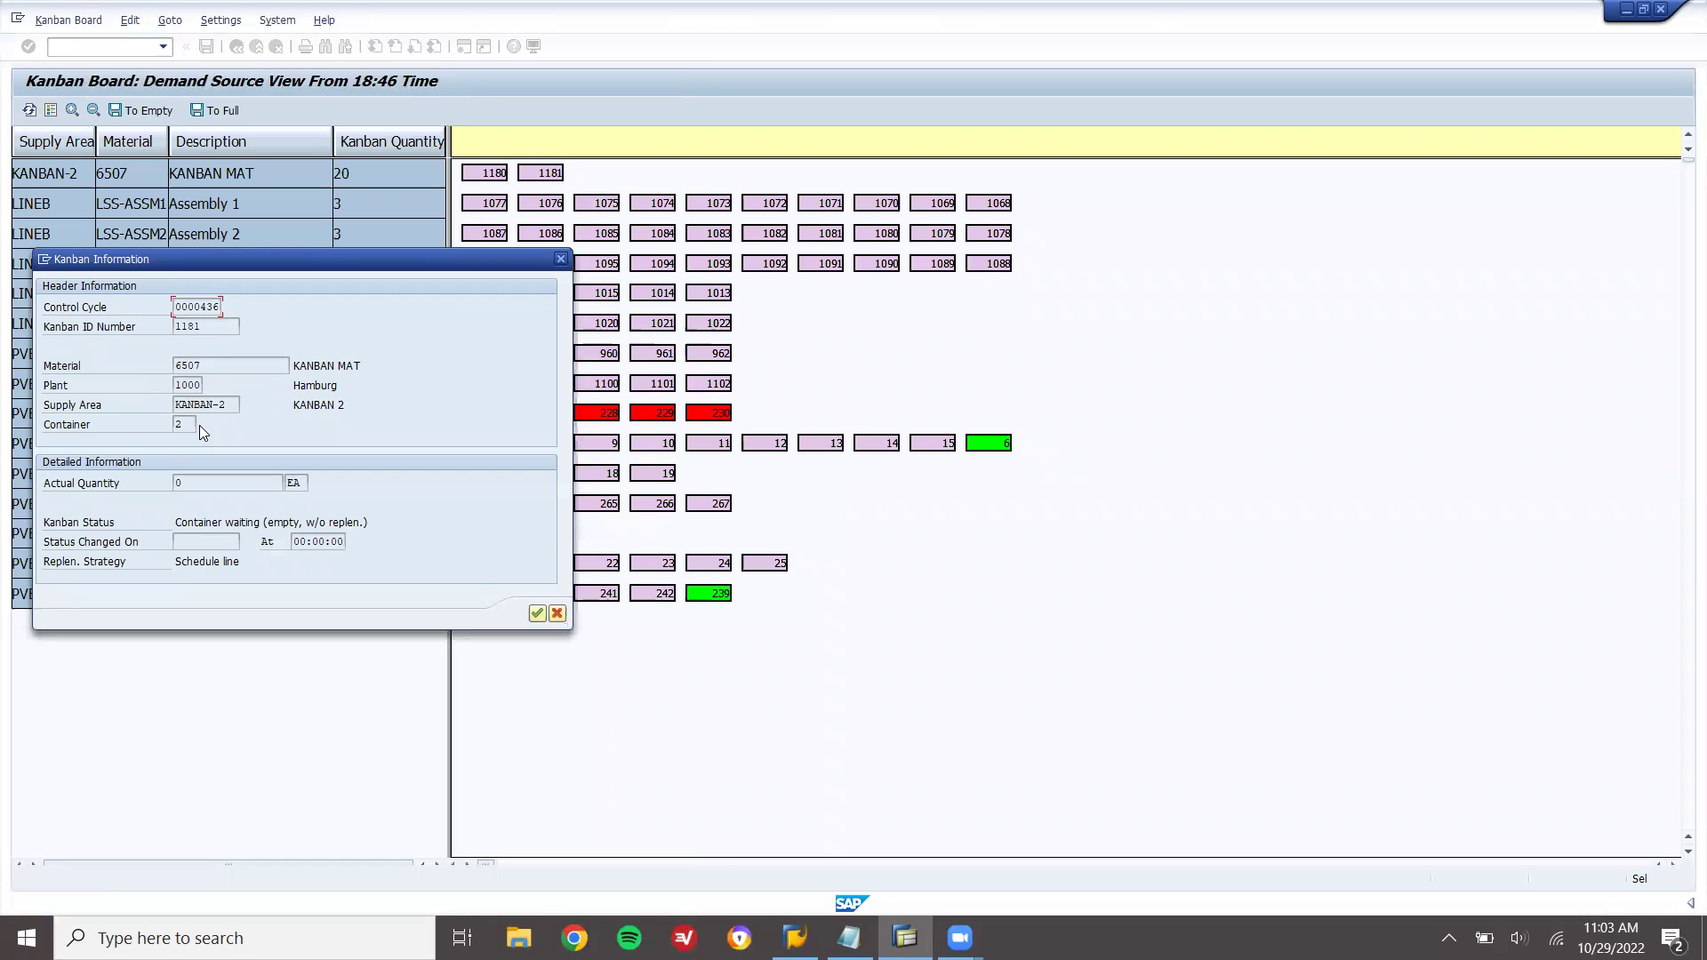
{"action": "double_click", "coordinate": [182, 424]}
{"action": "left_click", "coordinate": [537, 613]}
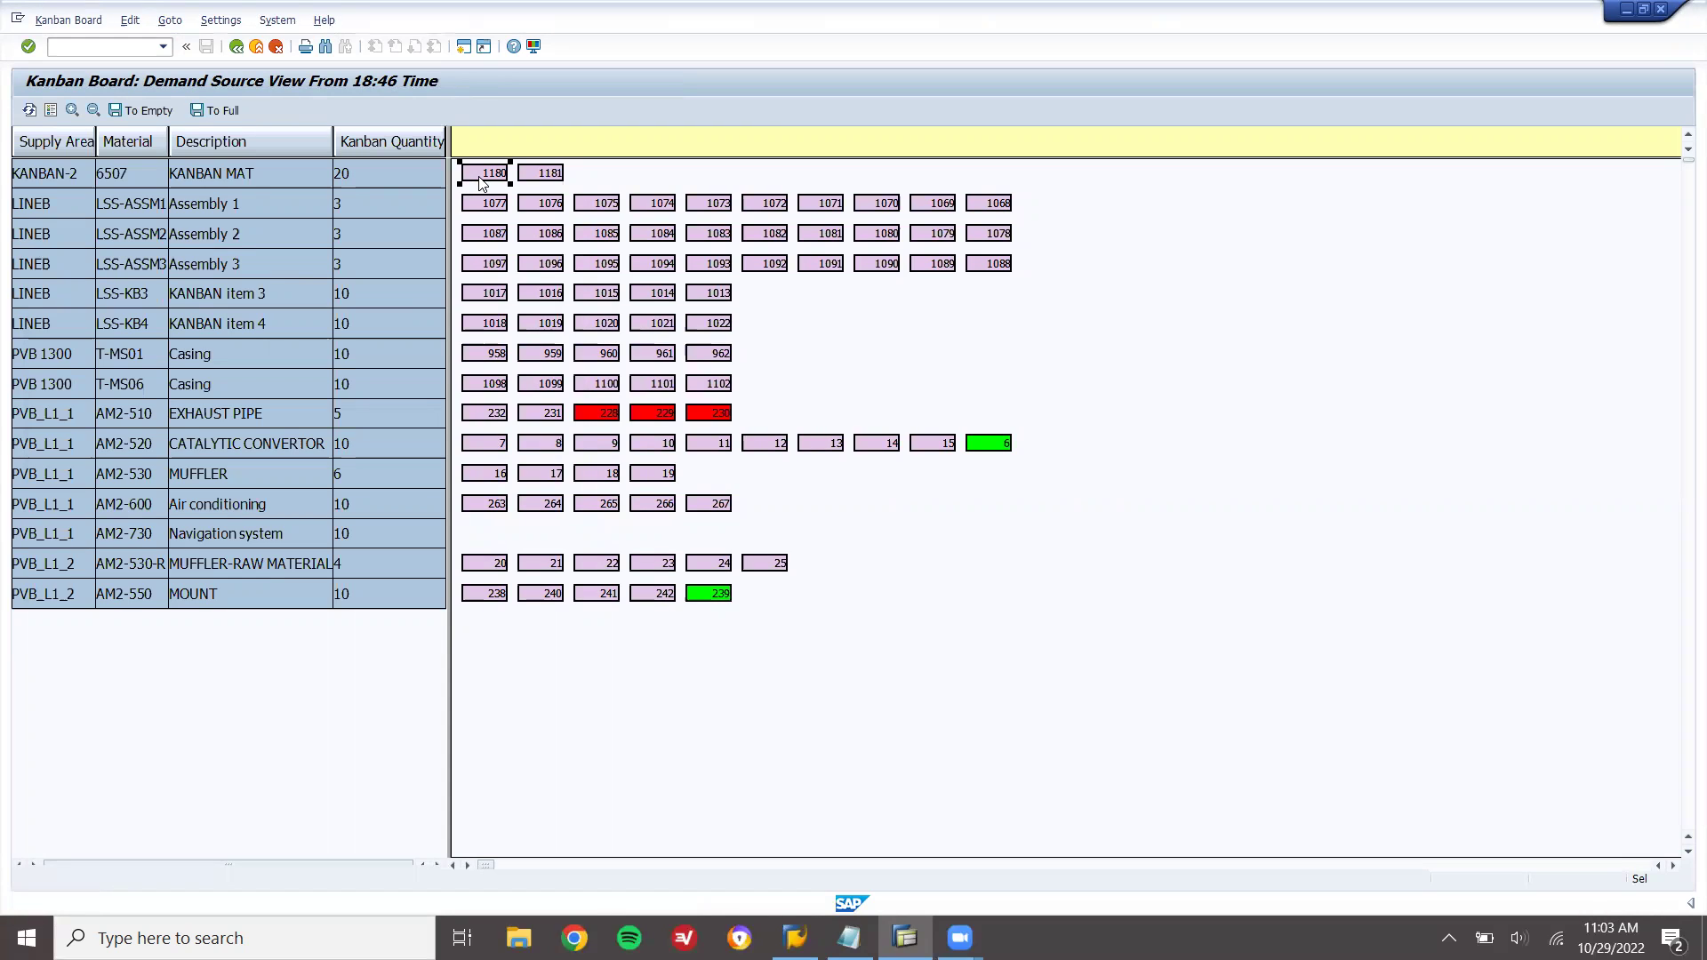
Set kanban 1180 to empty, then to full after a failed first attempt
{"action": "left_click", "coordinate": [147, 112]}
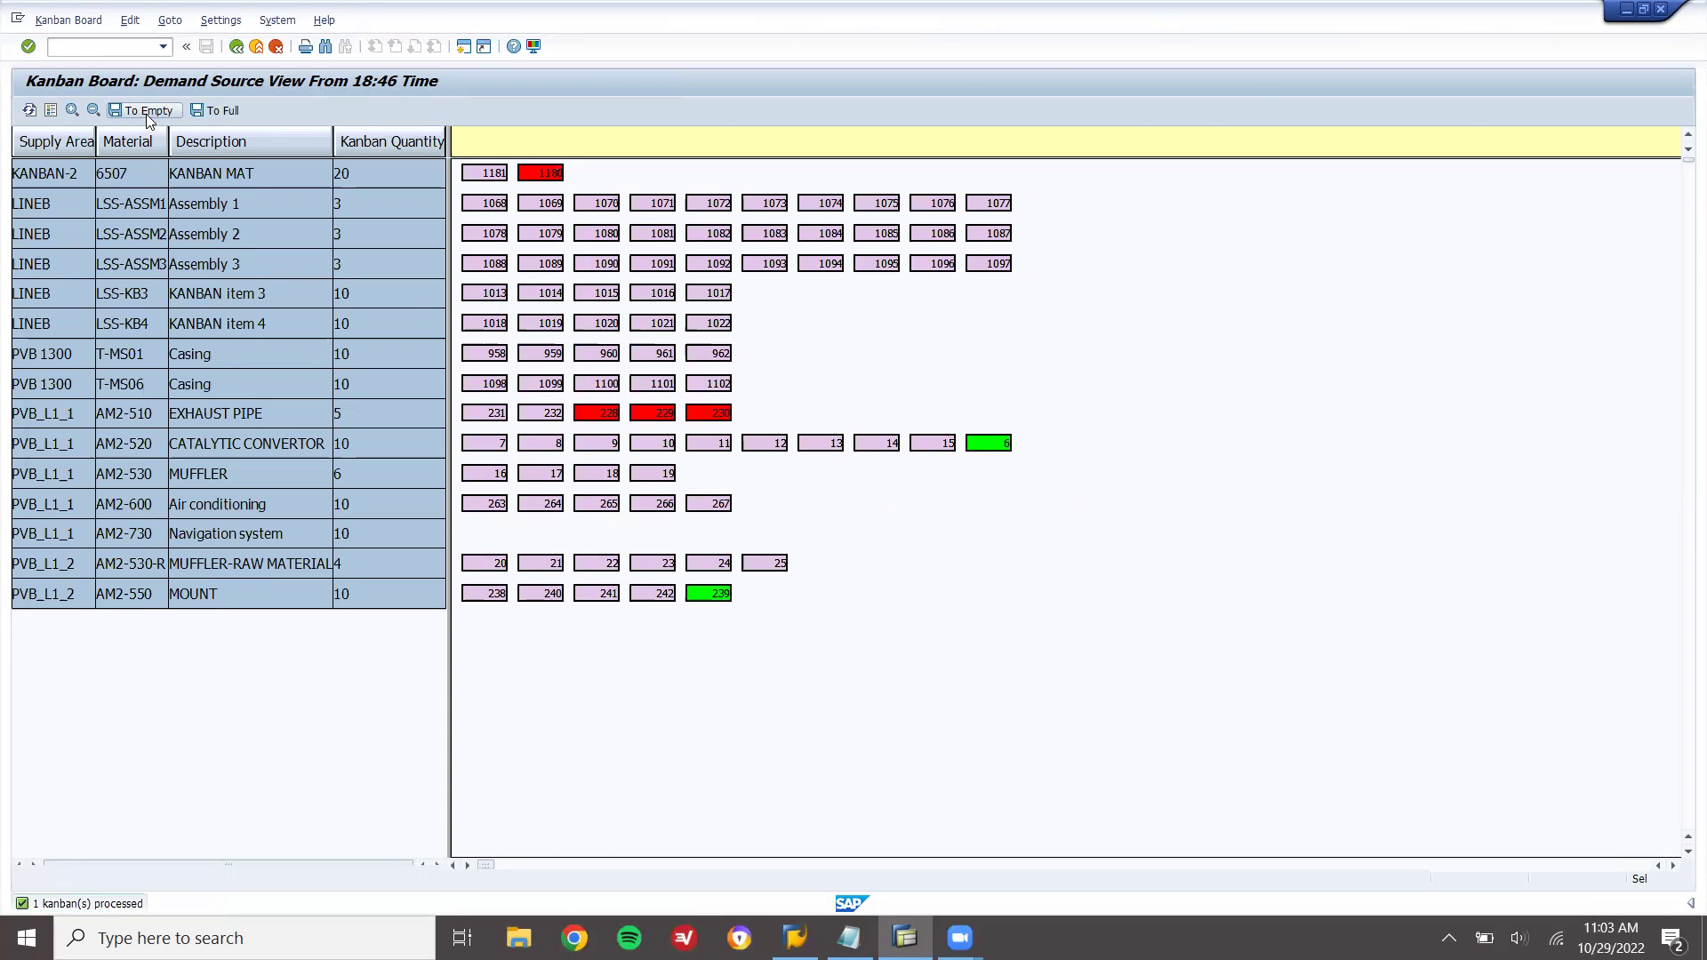
{"action": "left_click", "coordinate": [233, 112]}
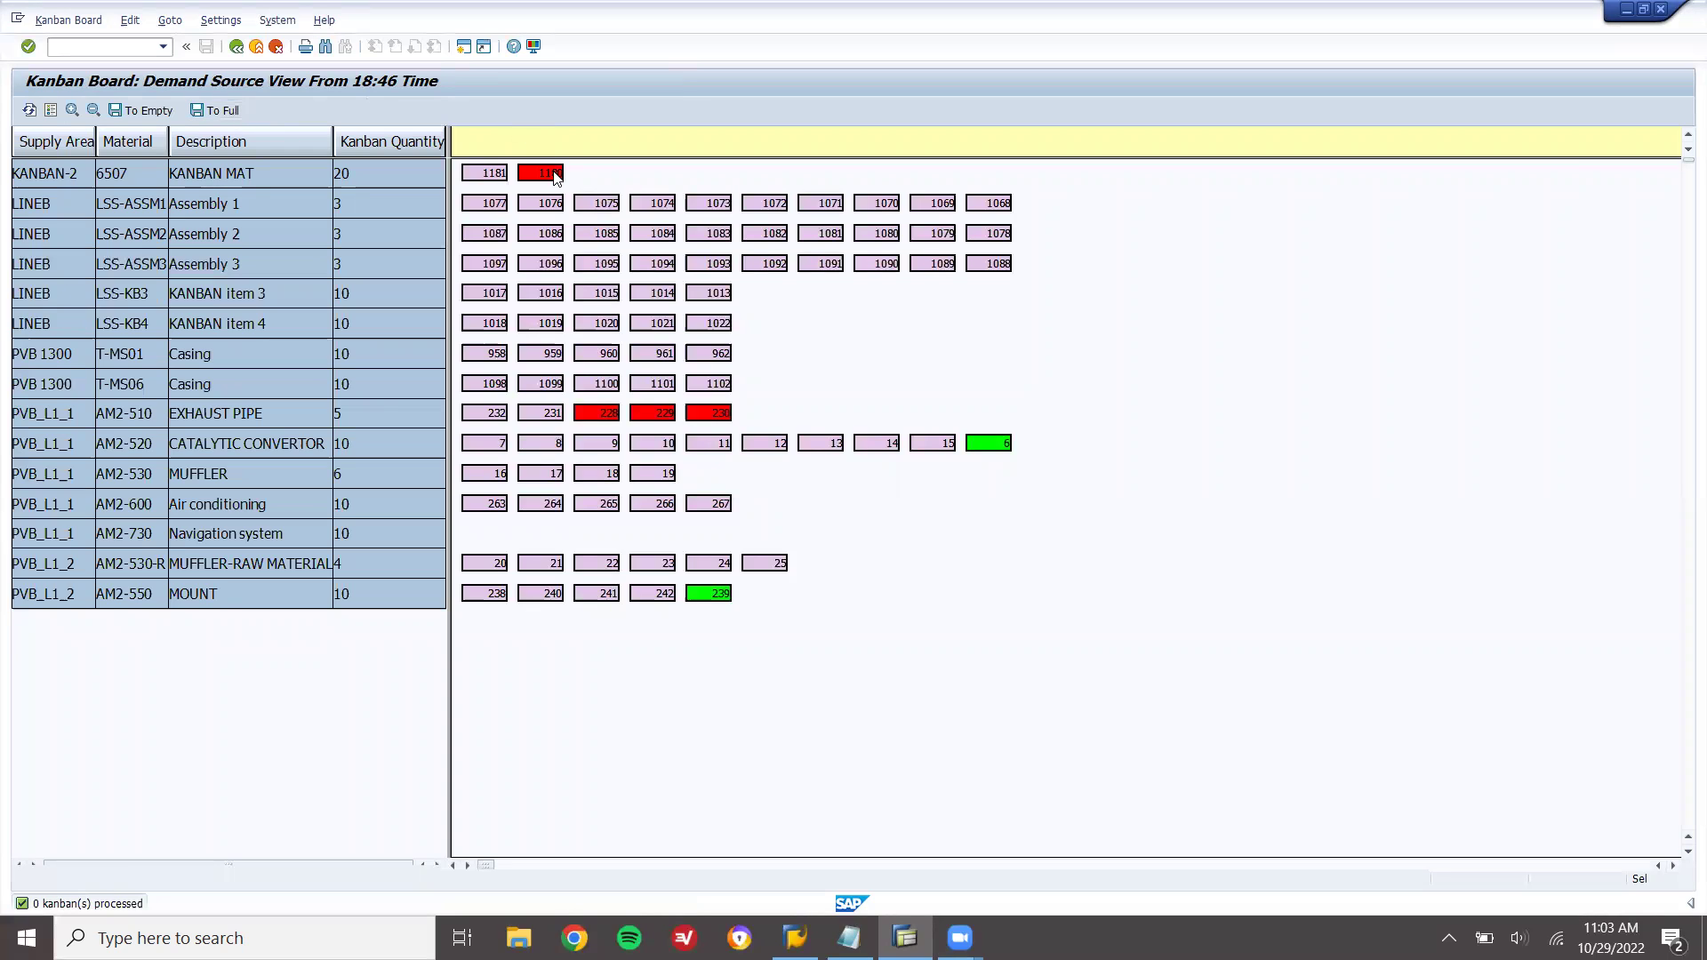
{"action": "mouse_move", "coordinate": [553, 175]}
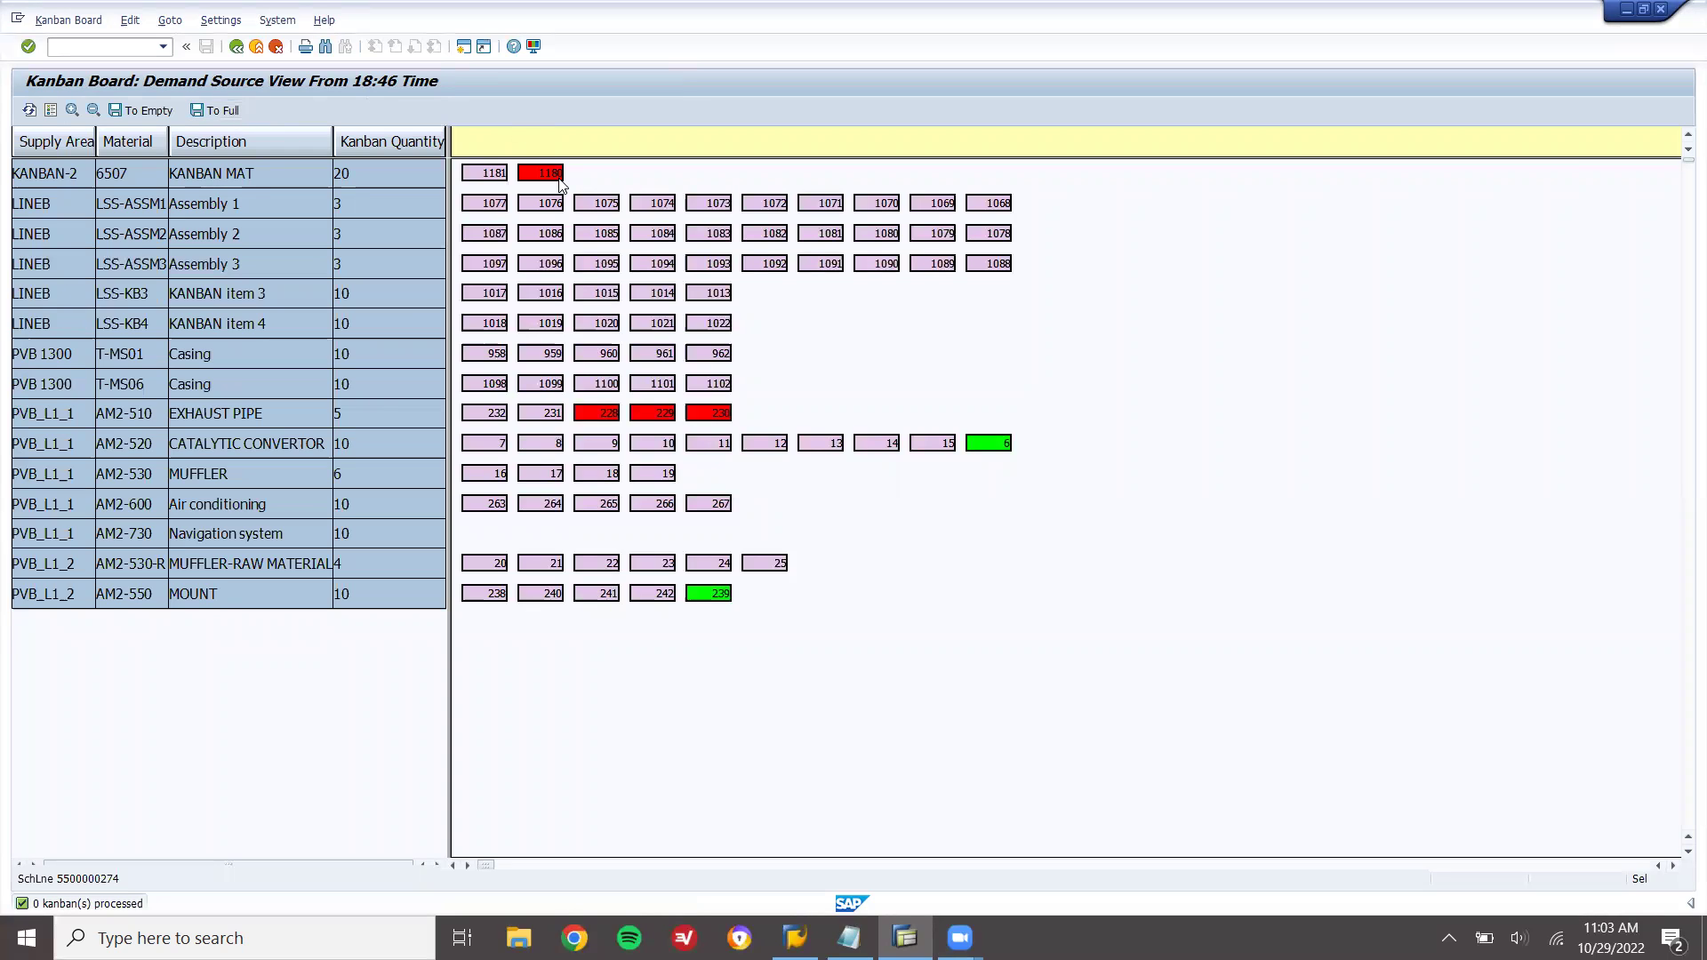
{"action": "left_click", "coordinate": [223, 110]}
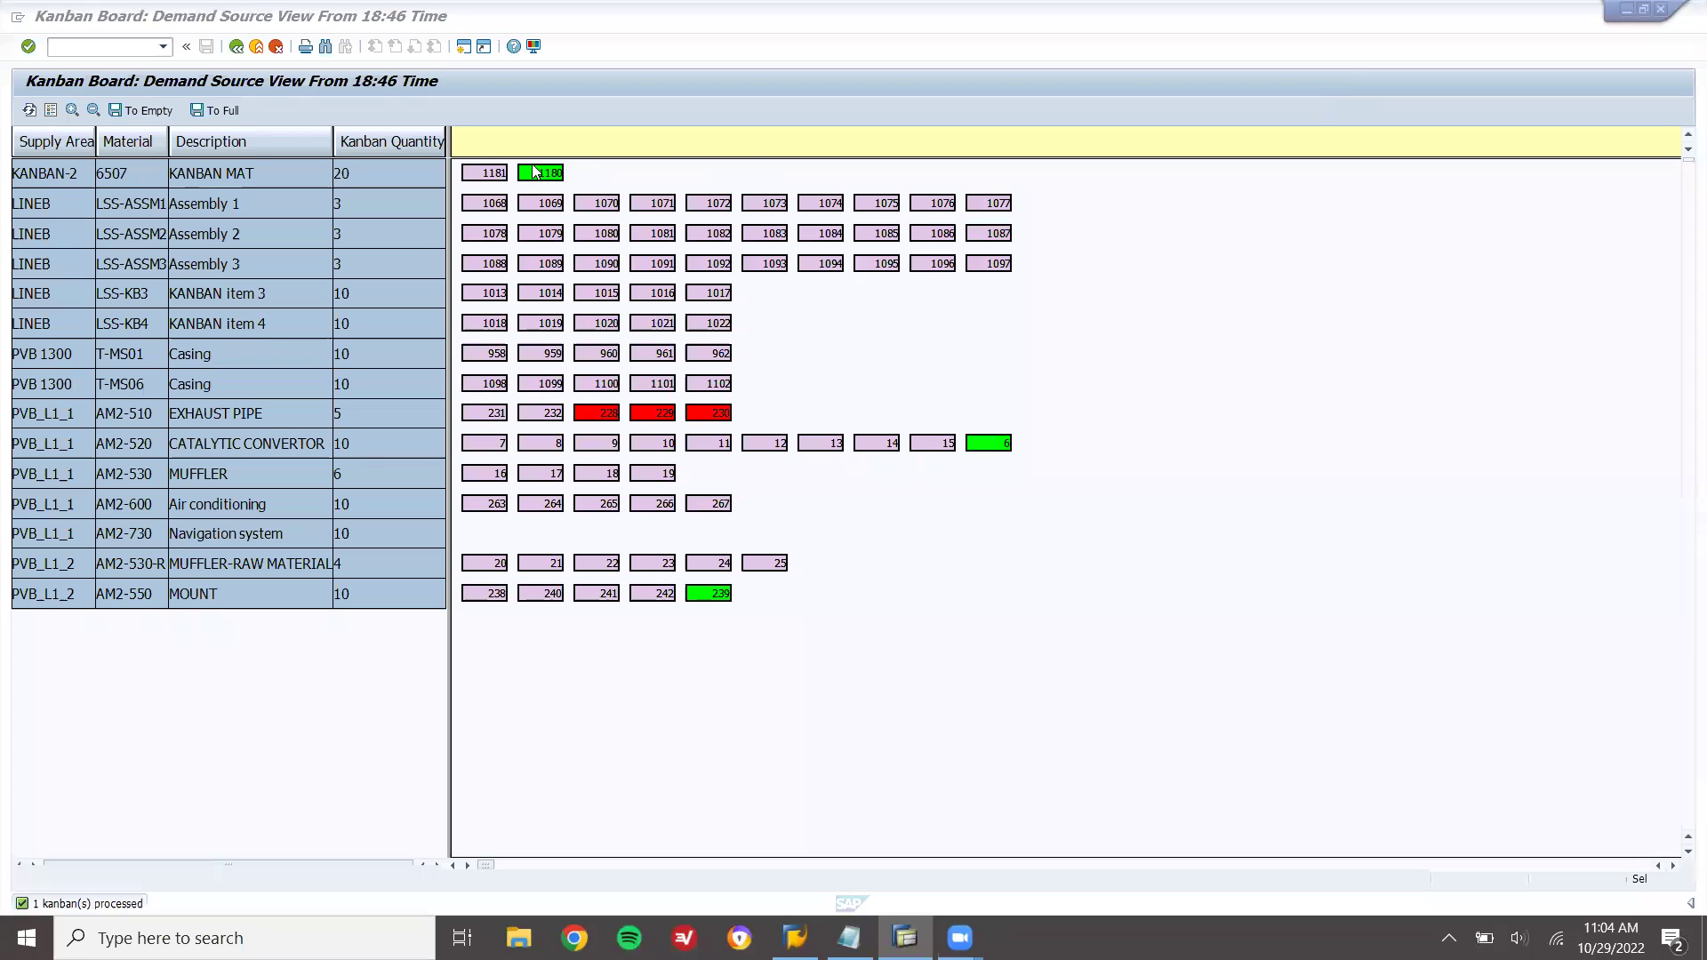
{"action": "mouse_move", "coordinate": [534, 175]}
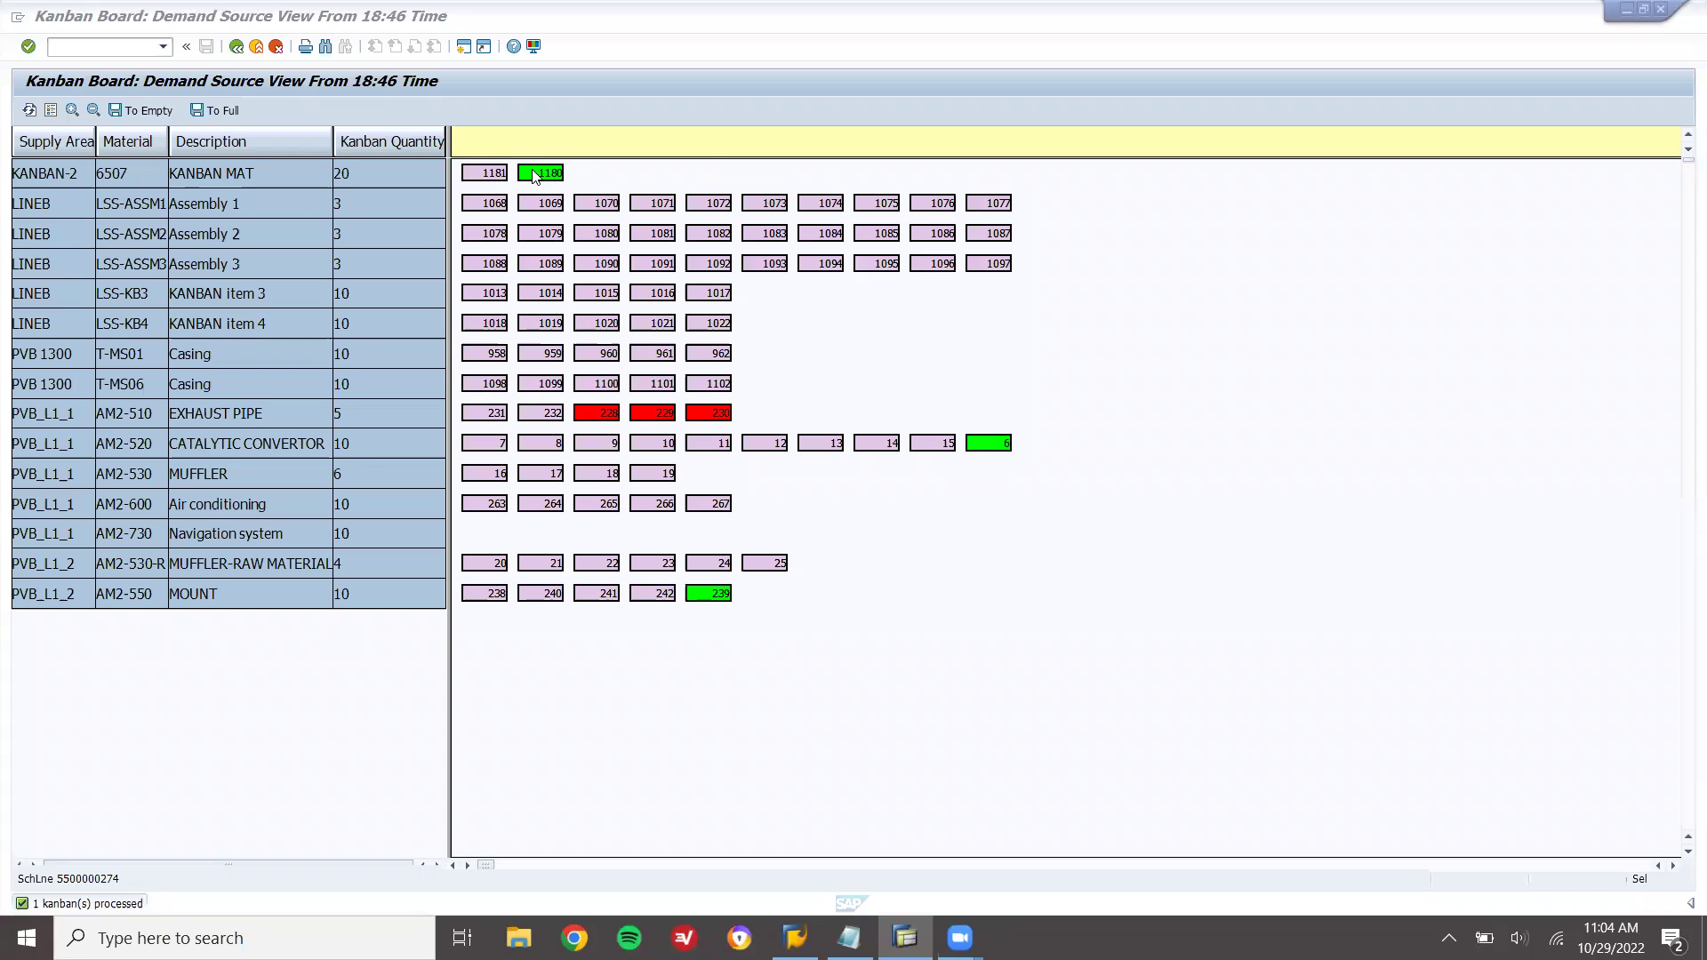
{"action": "left_click", "coordinate": [109, 45]}
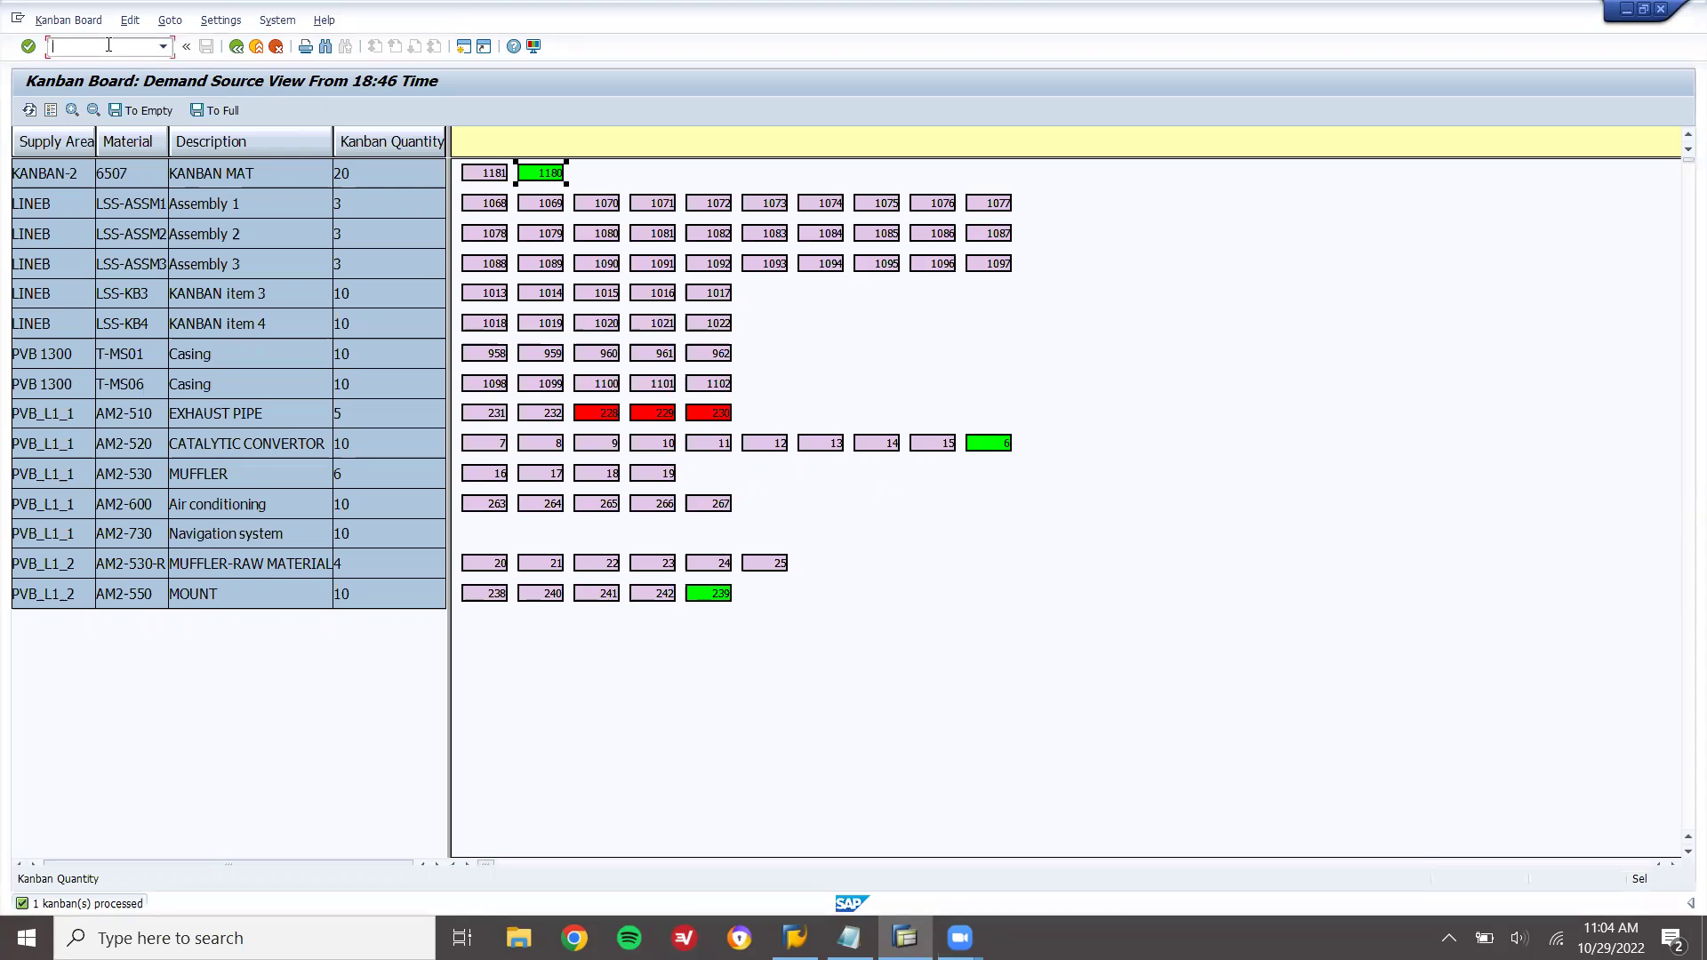
Run the MMBE stock overview for material 6507 at storage location 0001
{"action": "type", "text": "/NMMBE"}
{"action": "key", "text": "Return"}
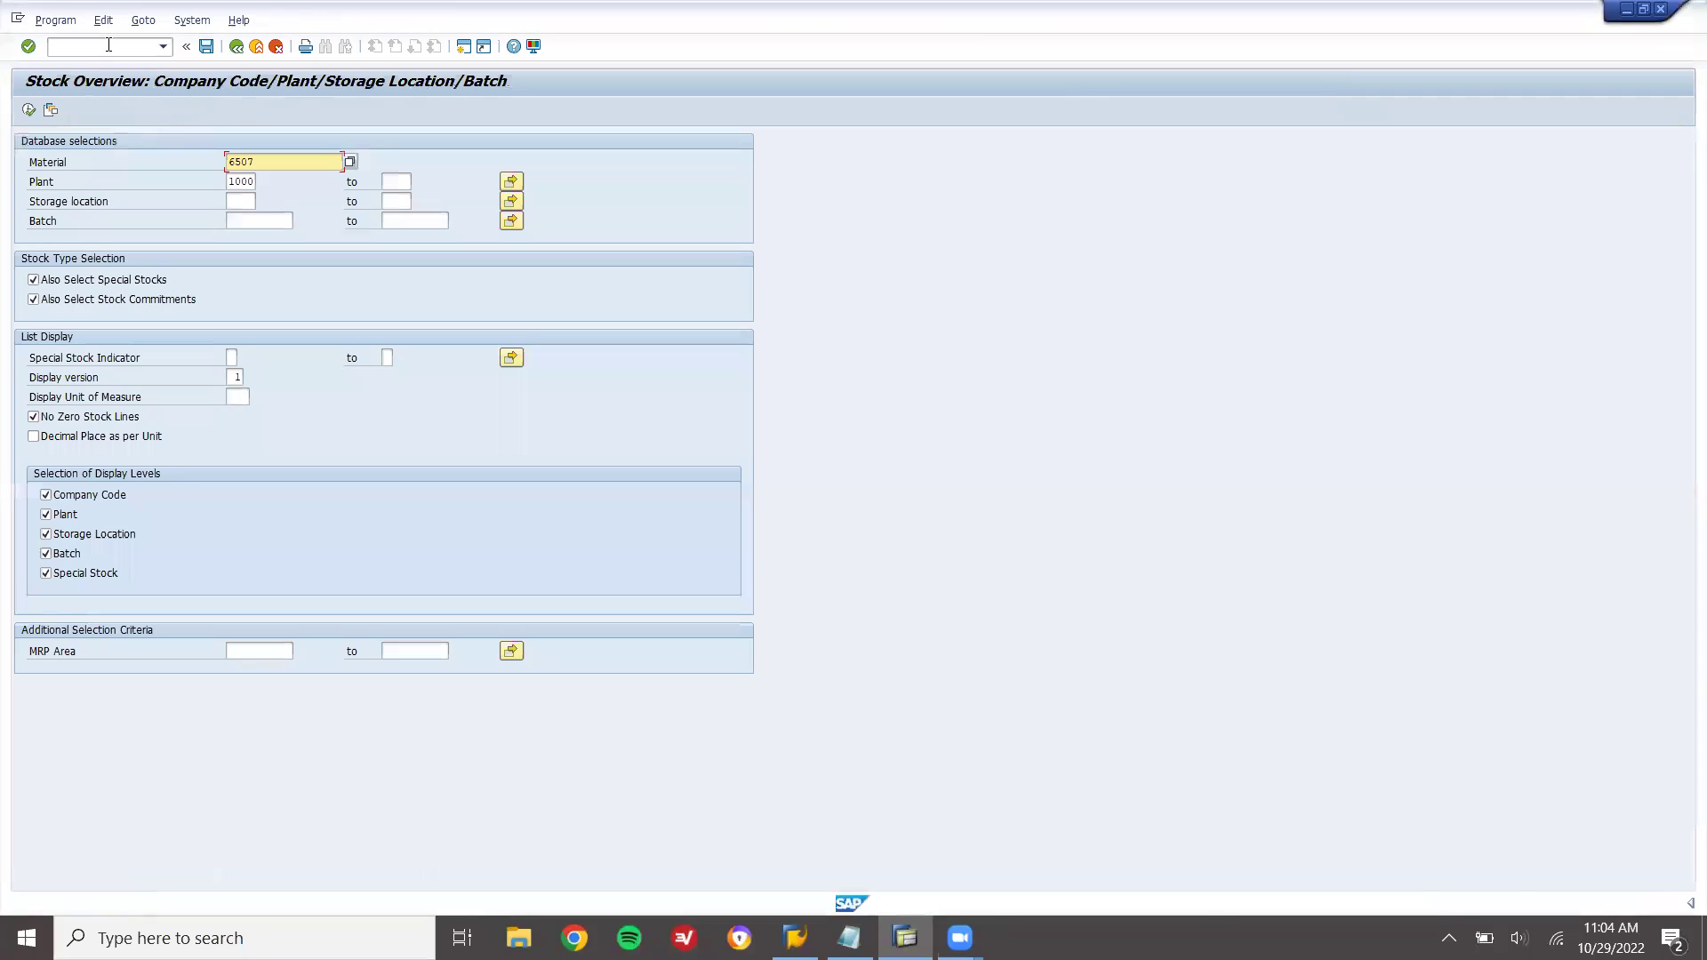
{"action": "key", "text": "Tab"}
{"action": "key", "text": "Tab"}
{"action": "type", "text": "00"}
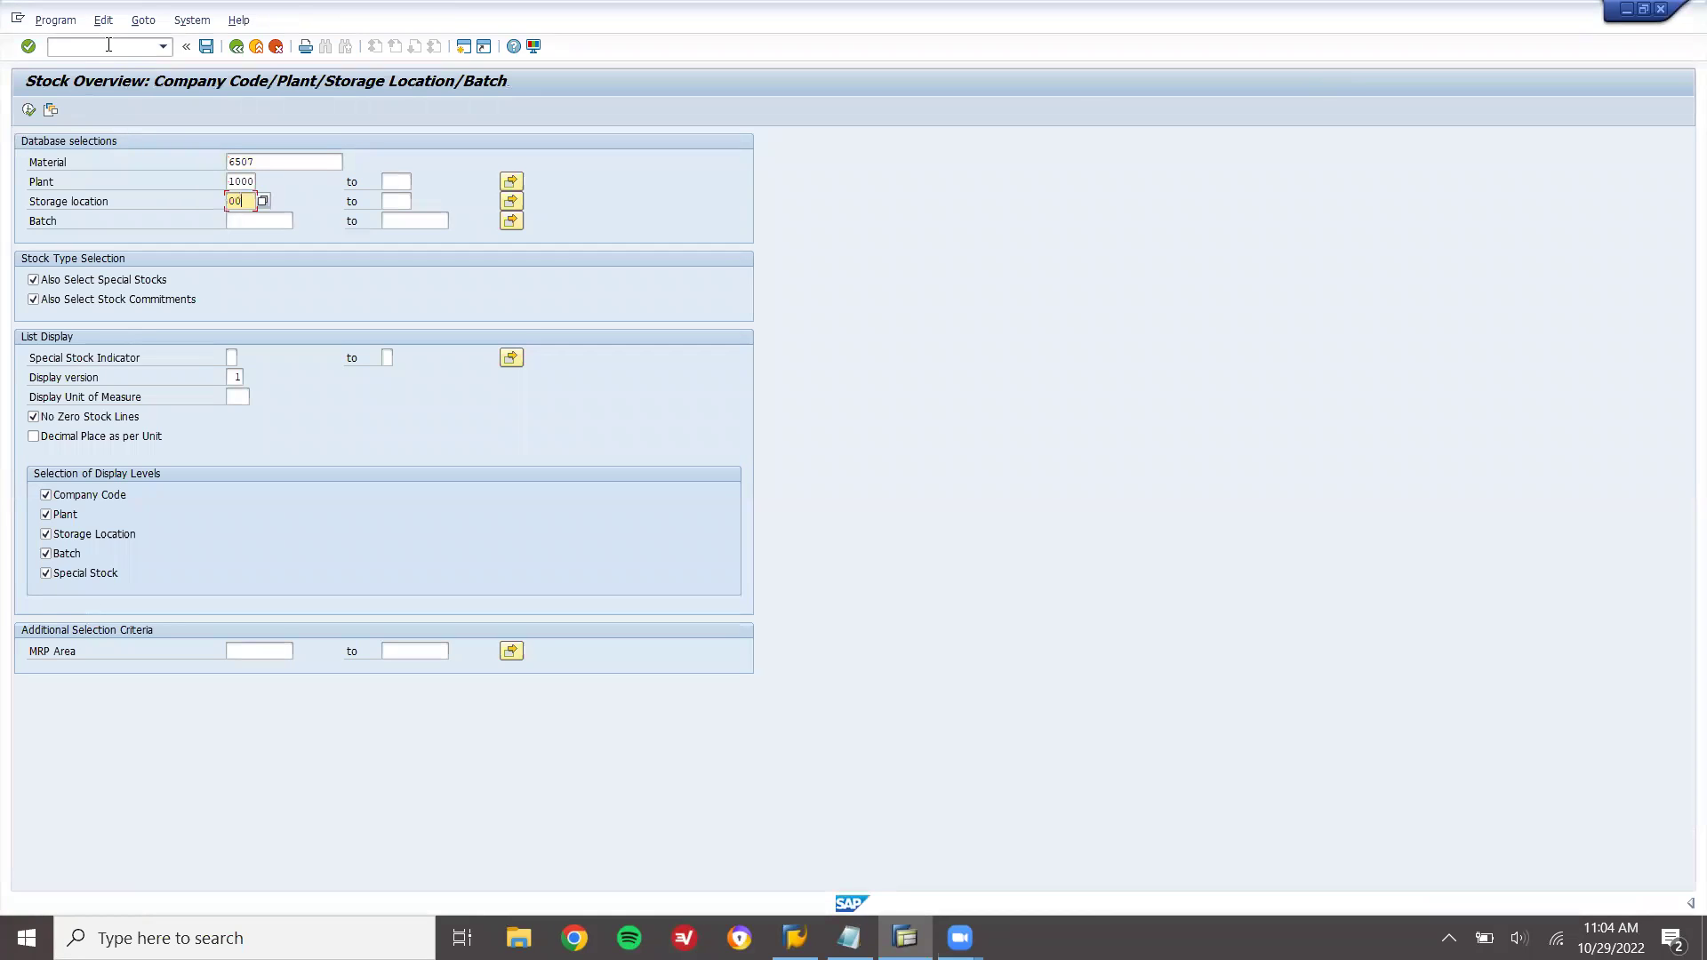
{"action": "type", "text": "01"}
{"action": "left_click", "coordinate": [30, 110]}
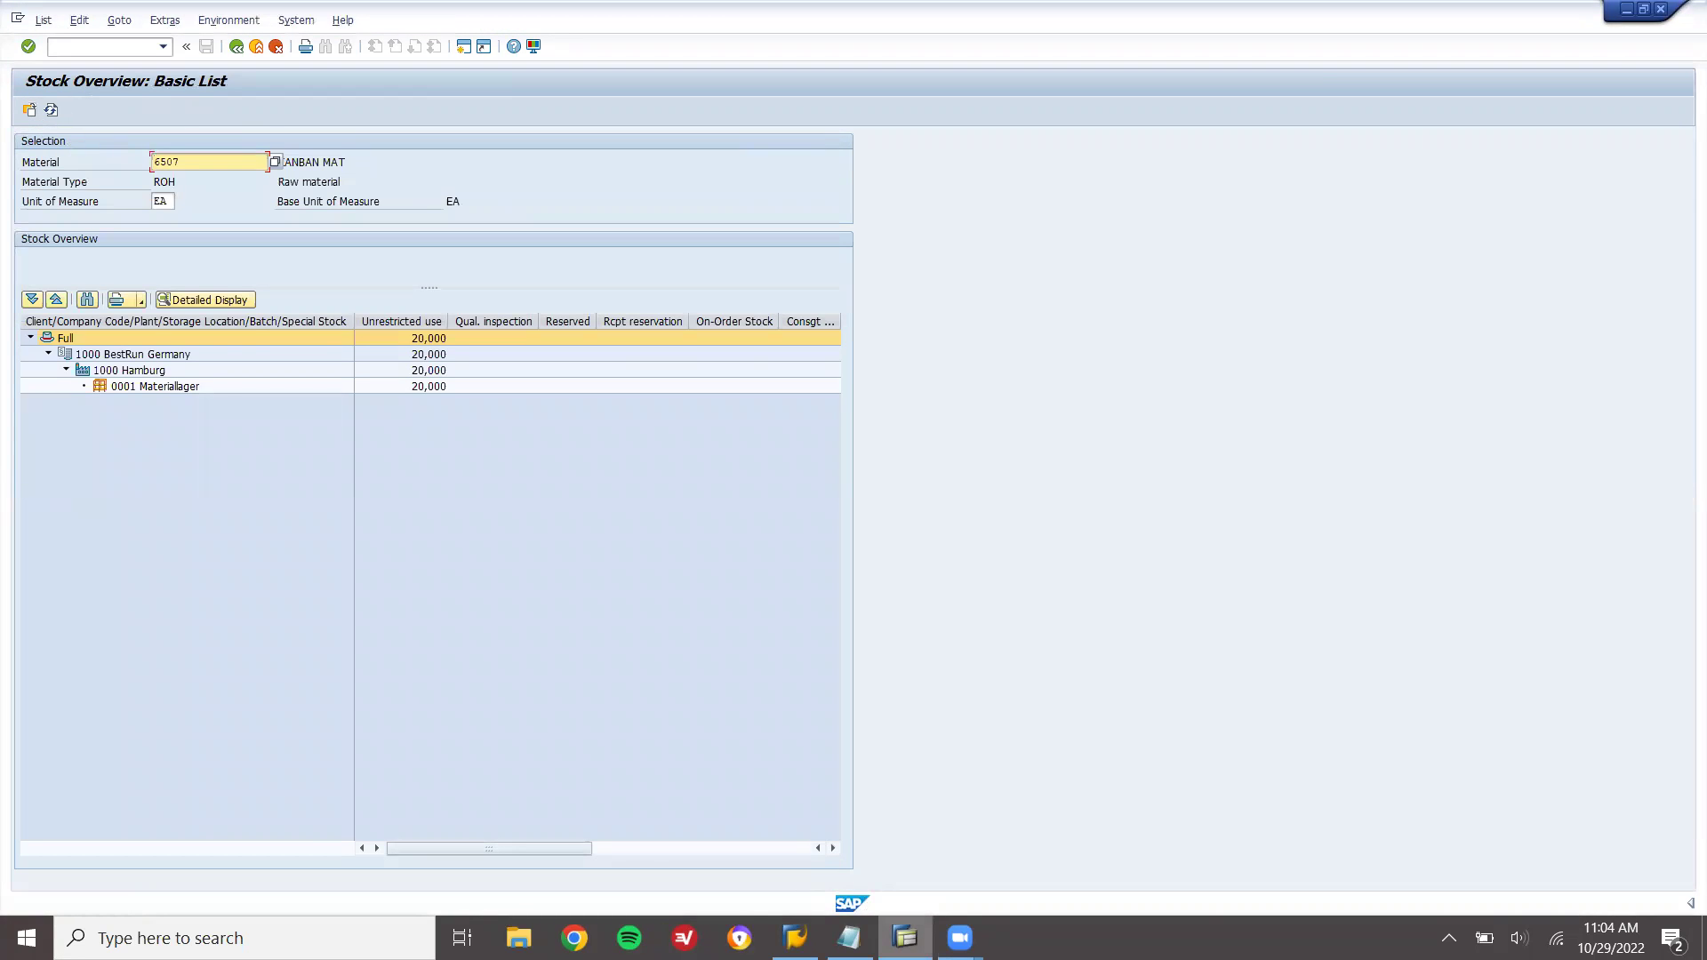
Review the 20,000 EA unrestricted stock, then open the Create Control Cycle screen
{"action": "left_click", "coordinate": [904, 938]}
{"action": "left_click", "coordinate": [905, 939]}
{"action": "left_click", "coordinate": [110, 48]}
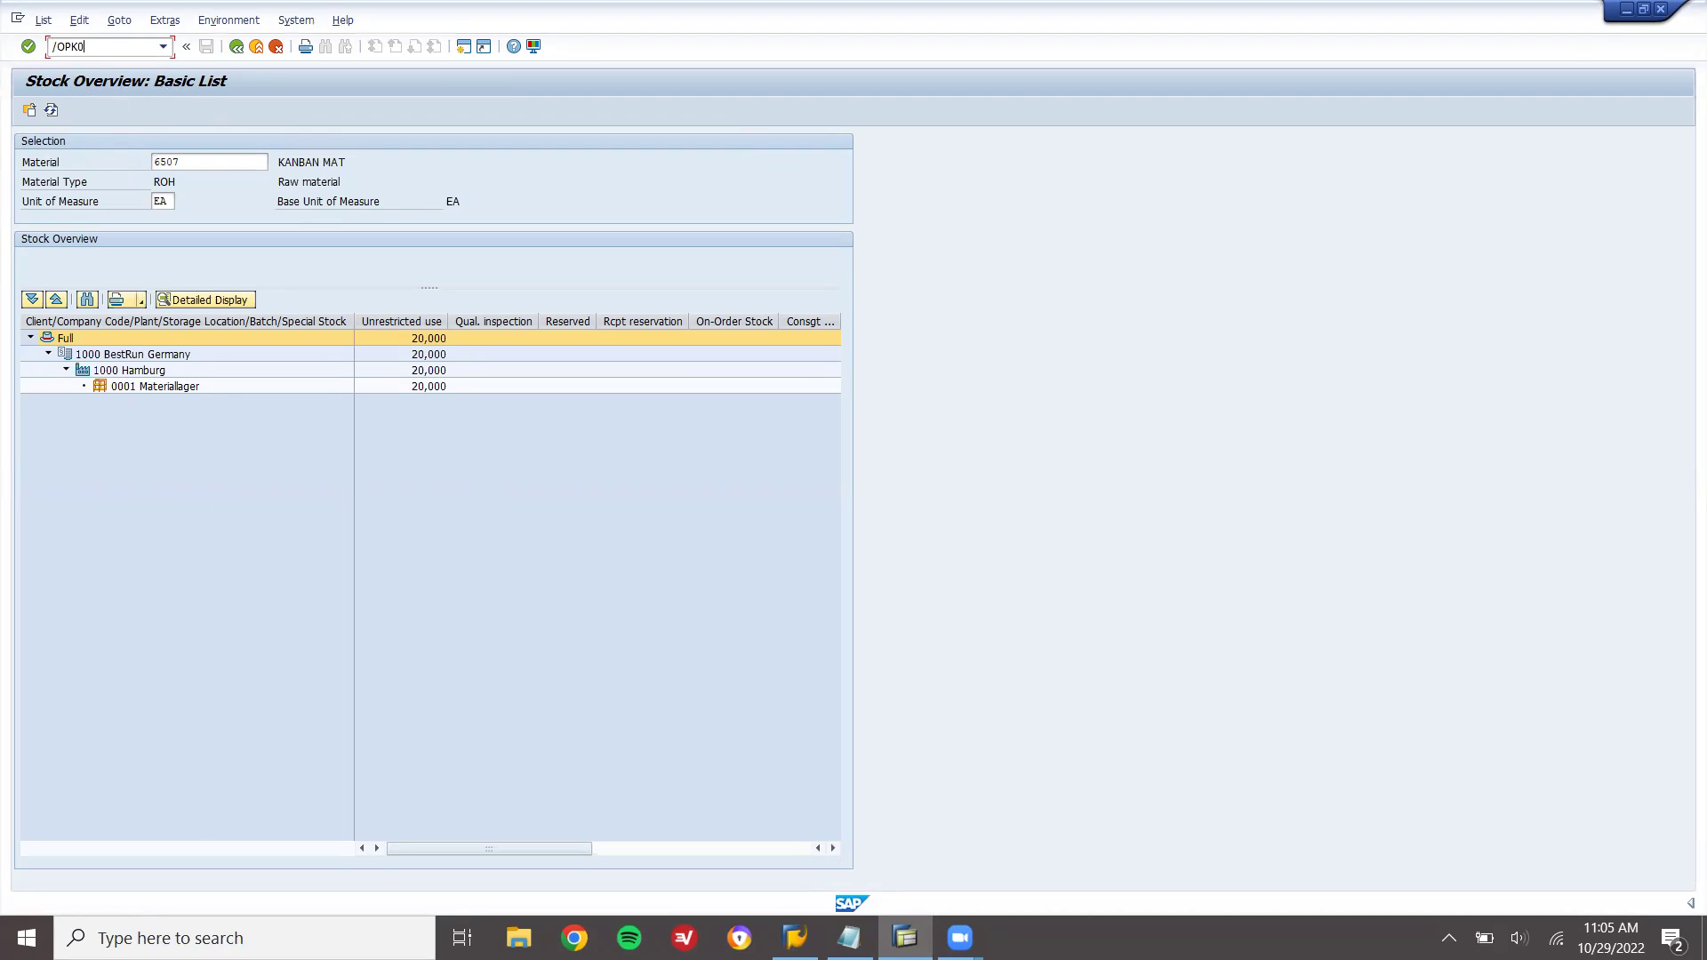
{"action": "key", "text": "Return"}
{"action": "key", "text": "Return"}
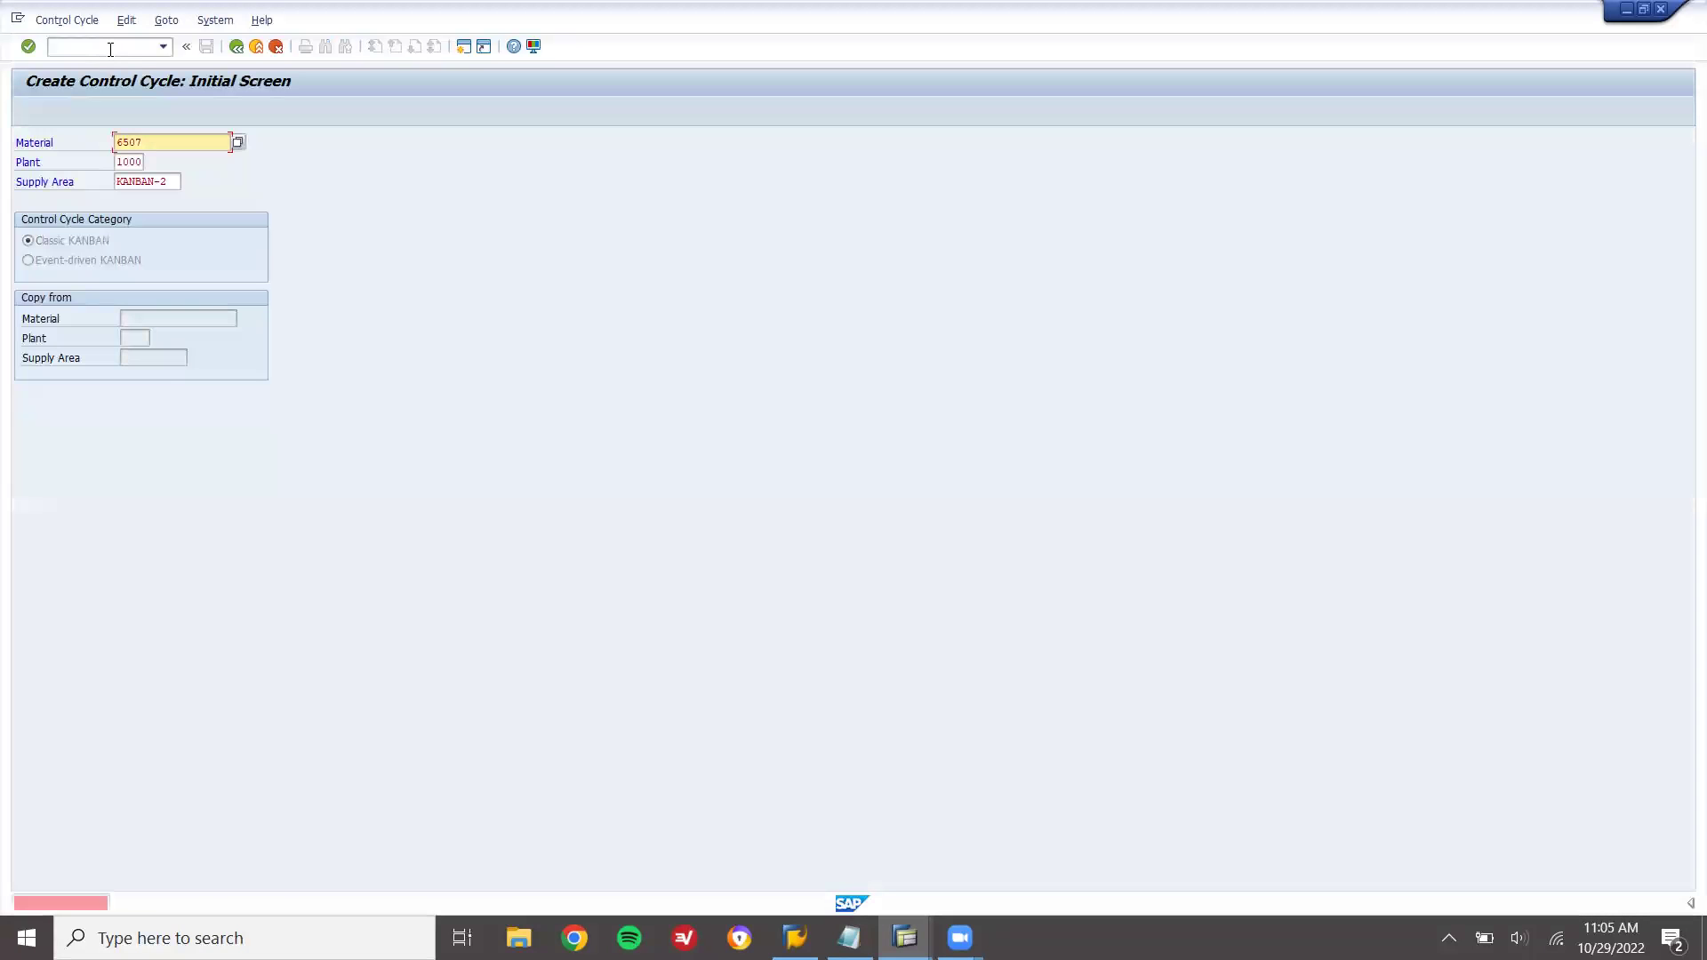
Reopen the Kanban board with PK13N for the KANBAN-2 selection
{"action": "key", "text": "F3"}
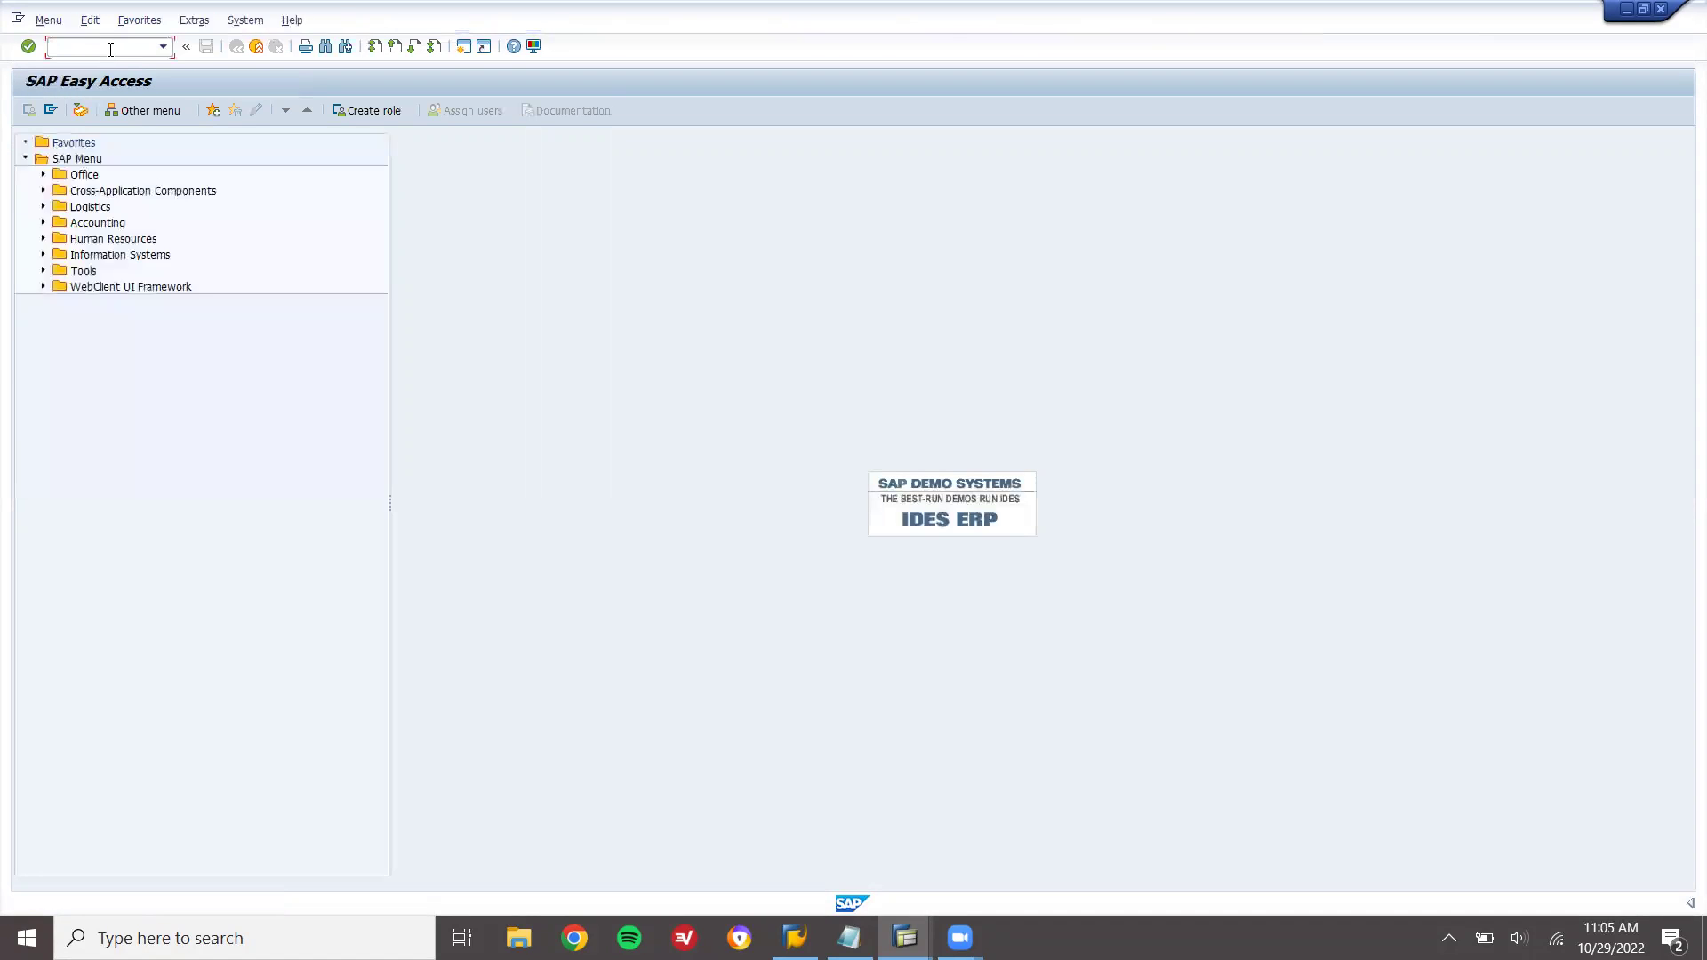
{"action": "type", "text": "PK13N"}
{"action": "key", "text": "Return"}
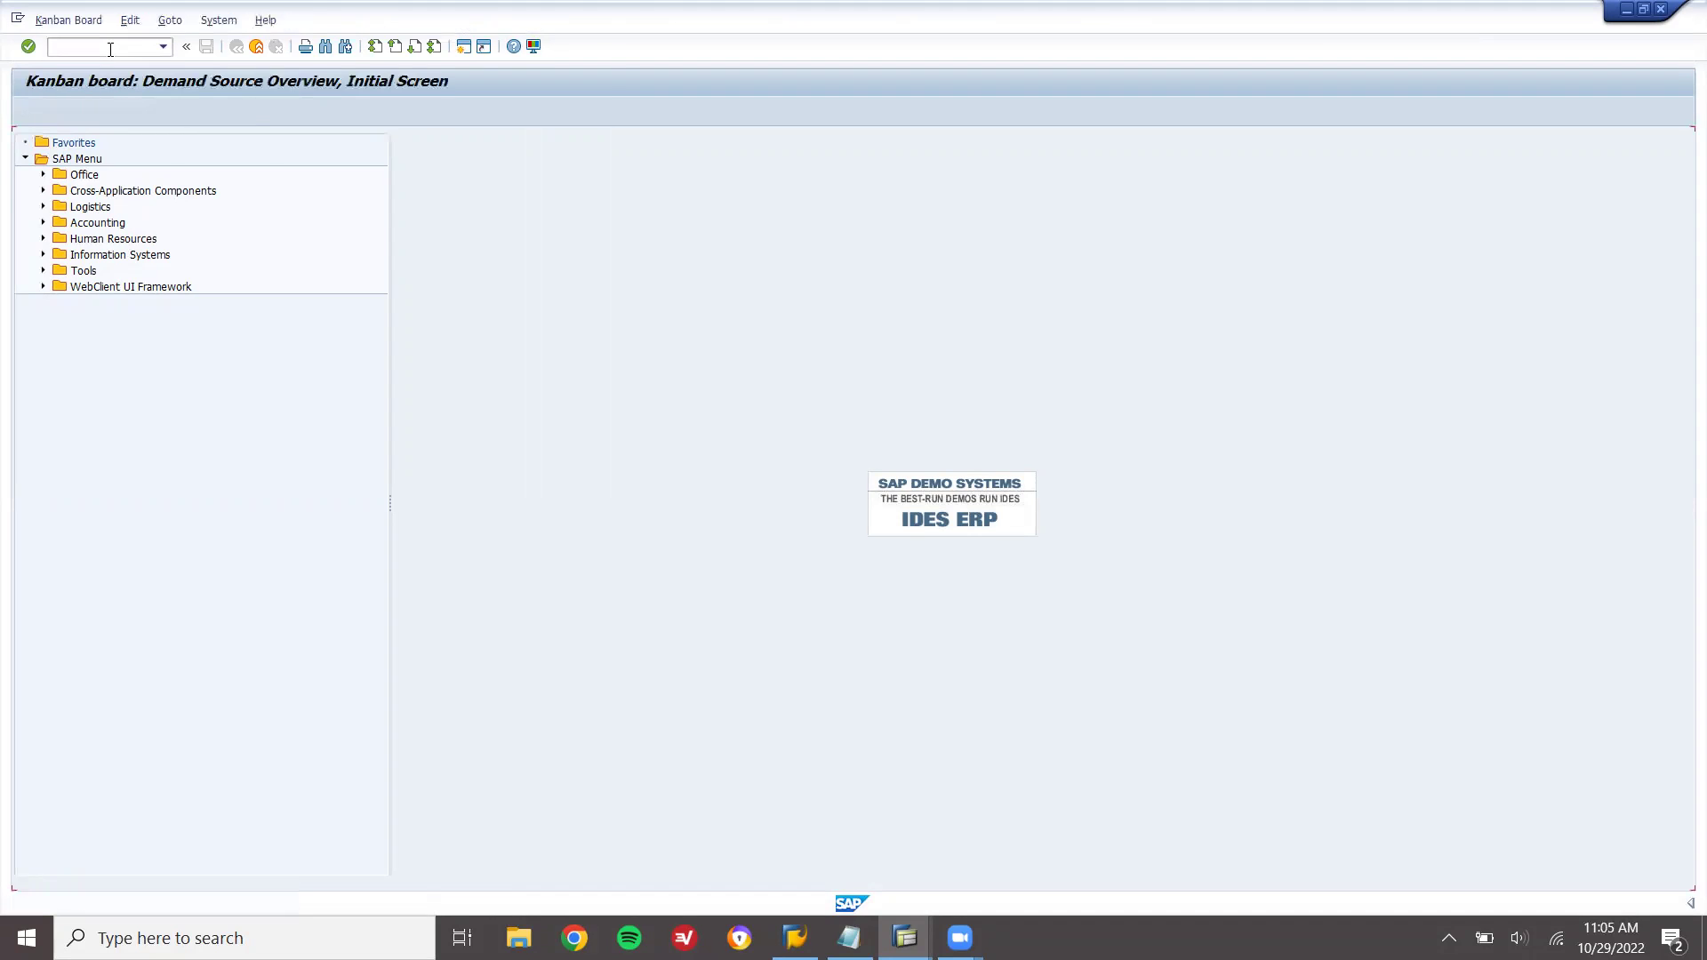
{"action": "key", "text": "Return"}
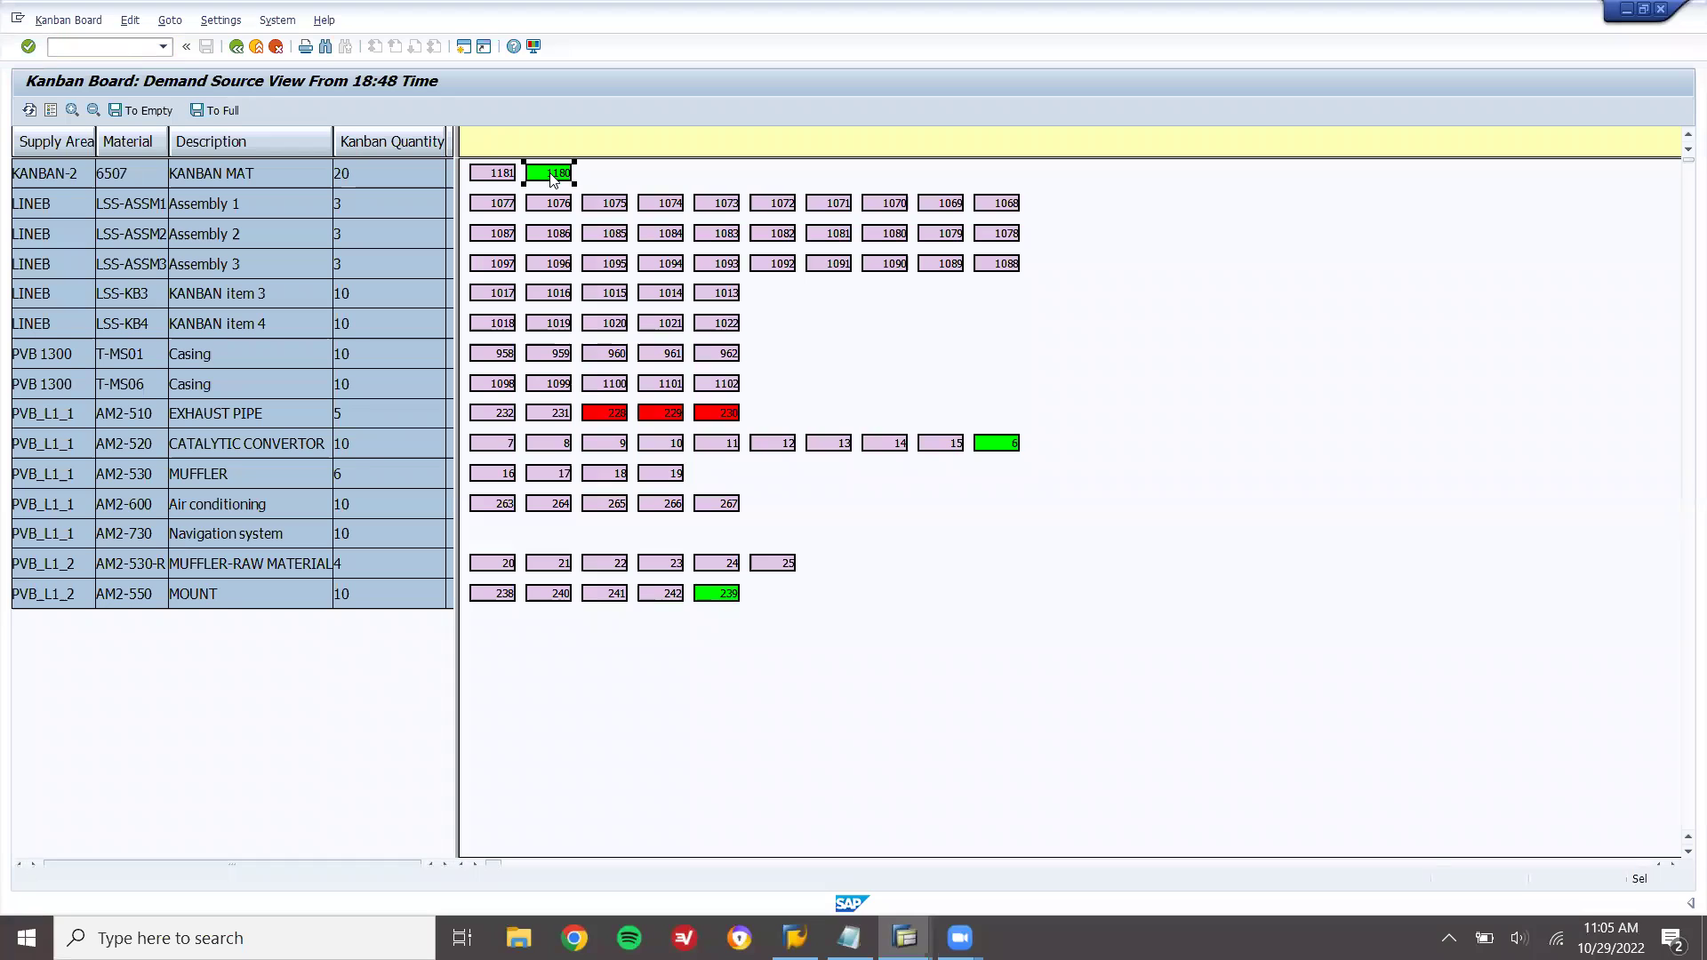
Cycle kanban 1180 empty and full, confirm 40,000 EA stock, then empty it again
{"action": "left_click", "coordinate": [137, 114]}
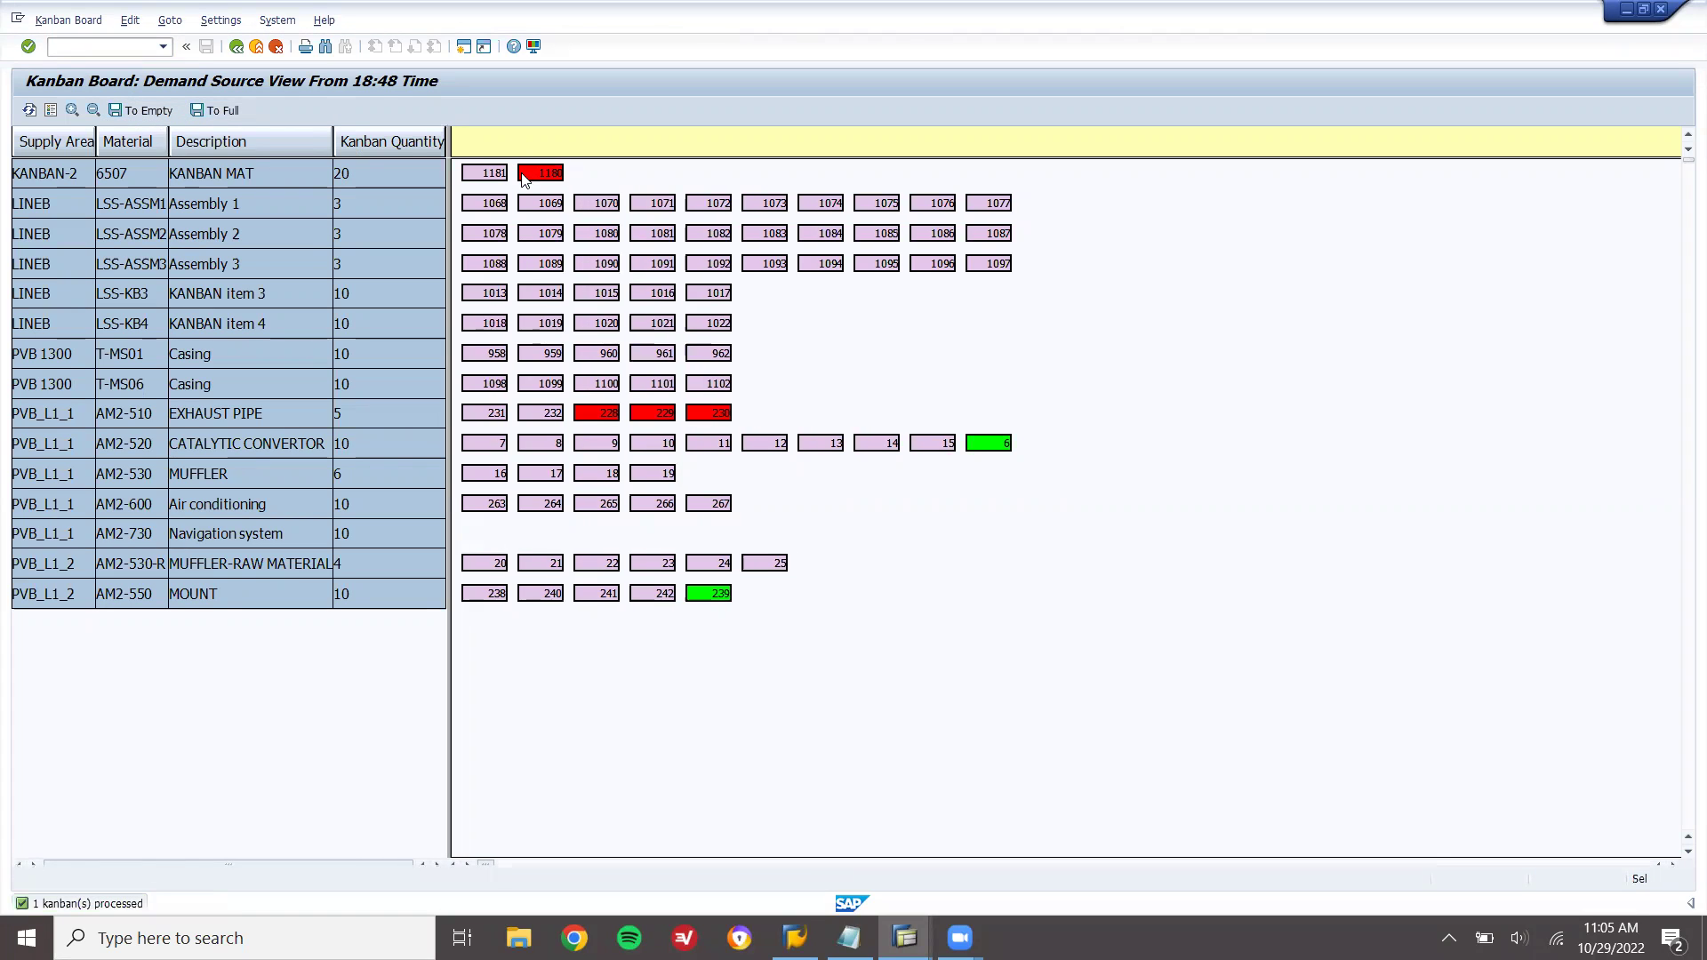
{"action": "left_click", "coordinate": [196, 112]}
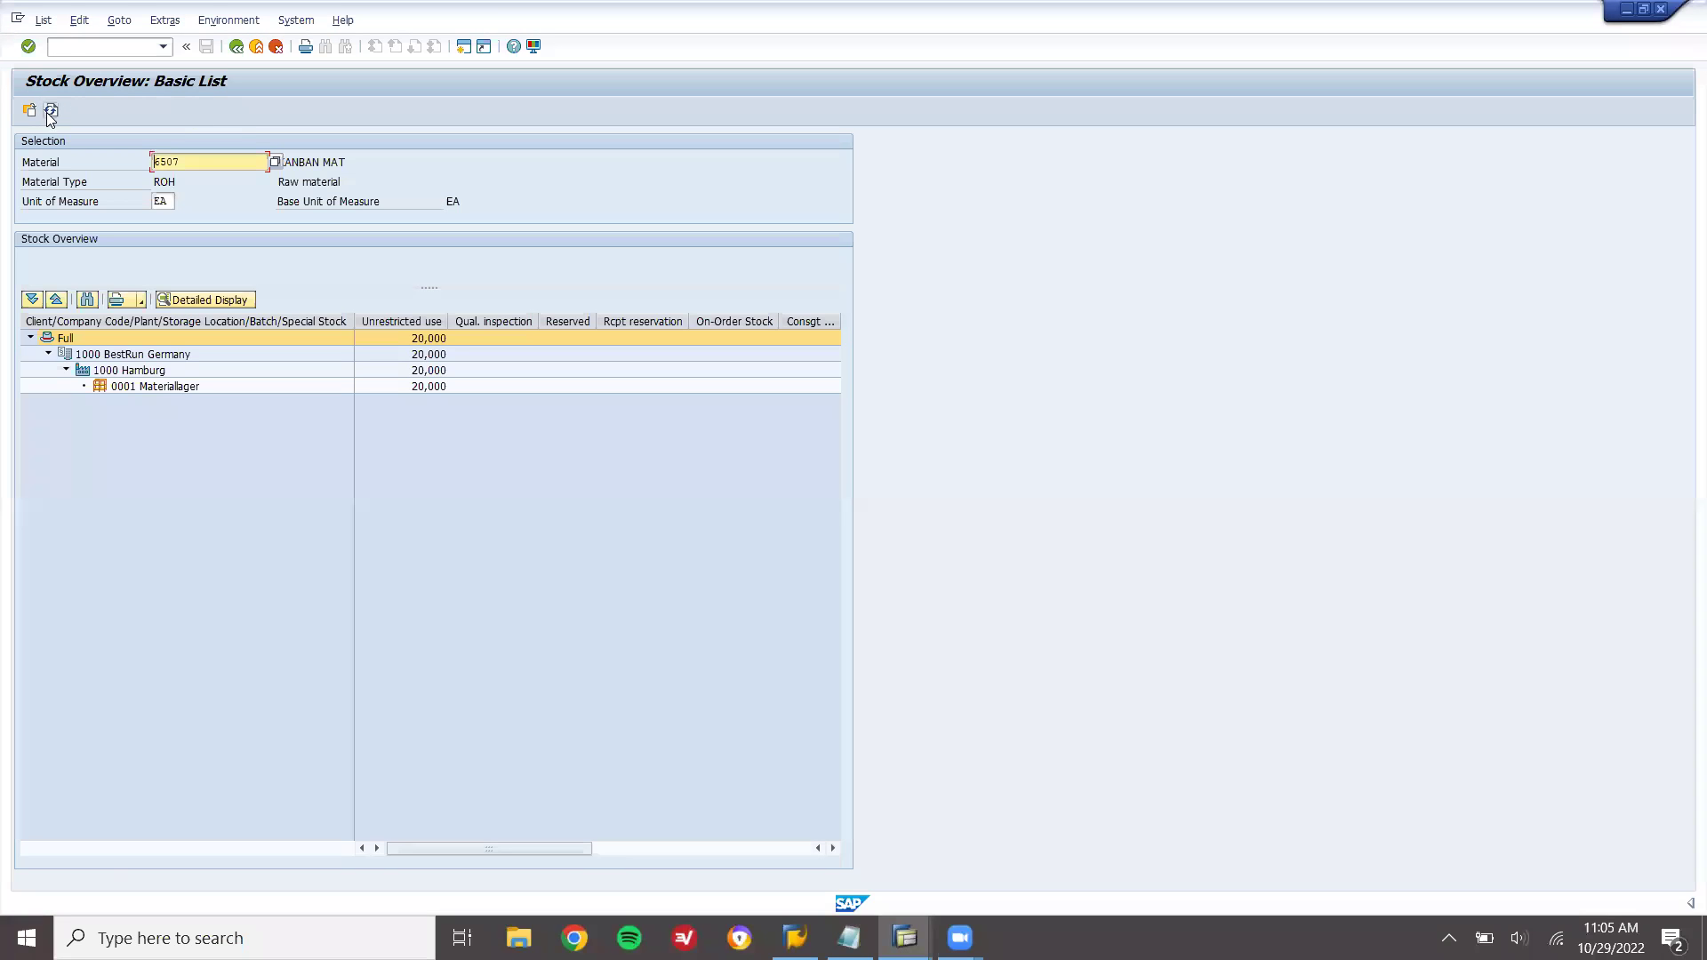
{"action": "left_click", "coordinate": [50, 112]}
{"action": "key", "text": "F3"}
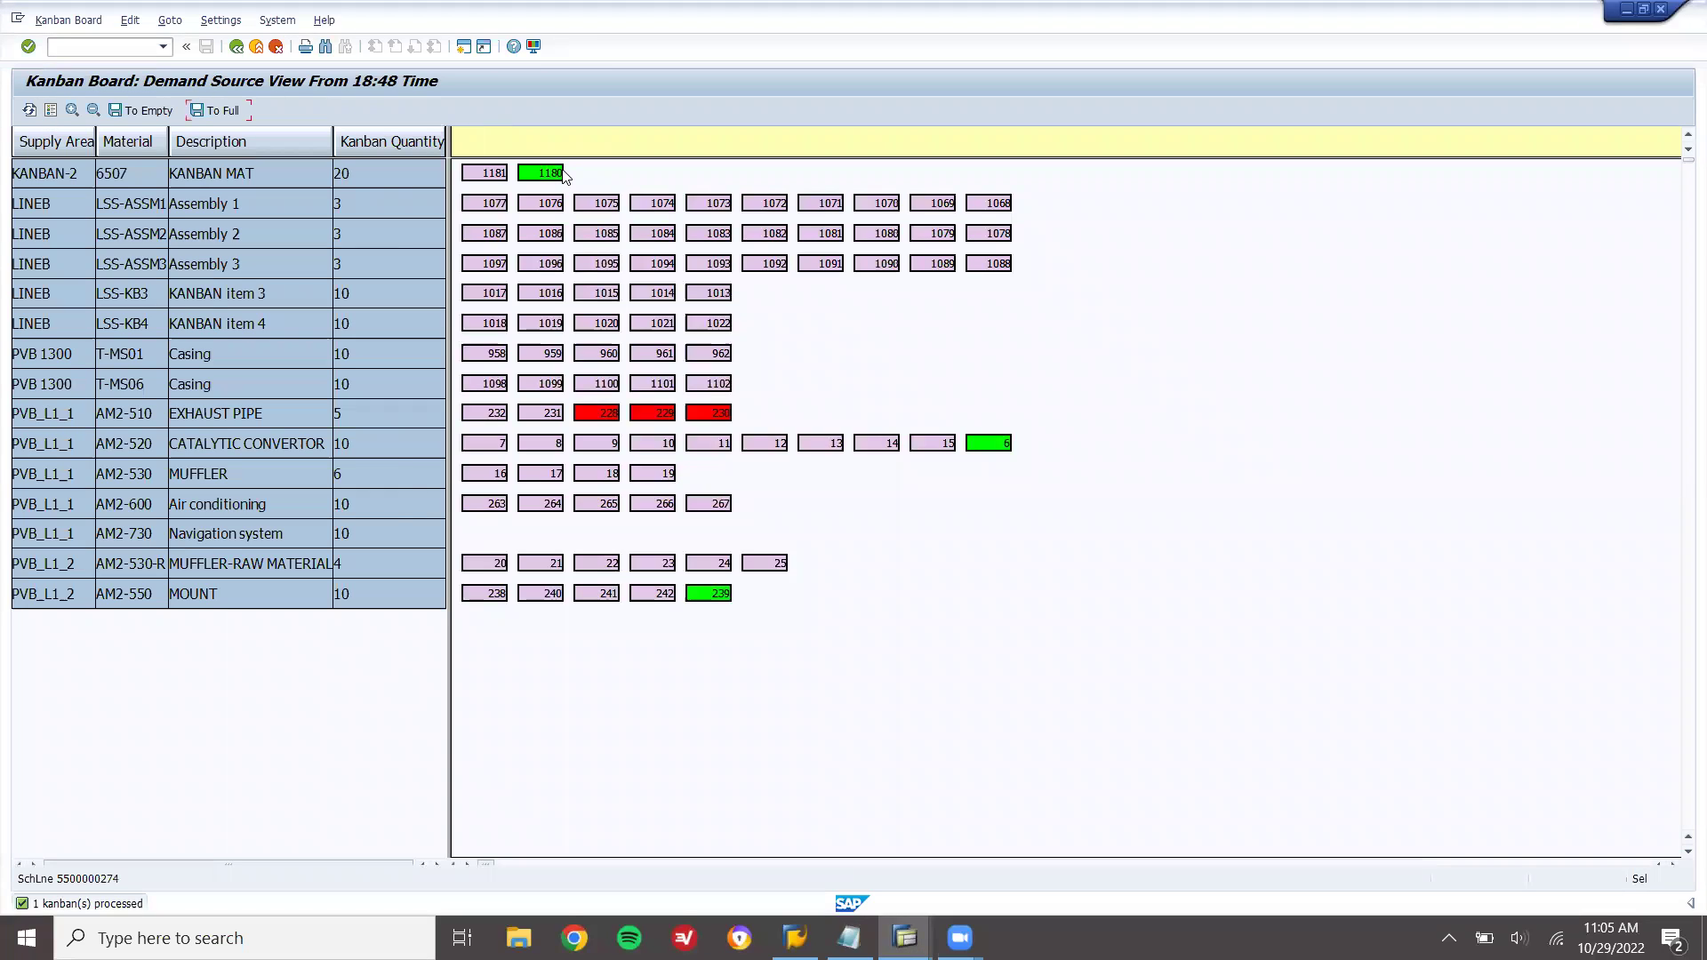
{"action": "left_click", "coordinate": [157, 111]}
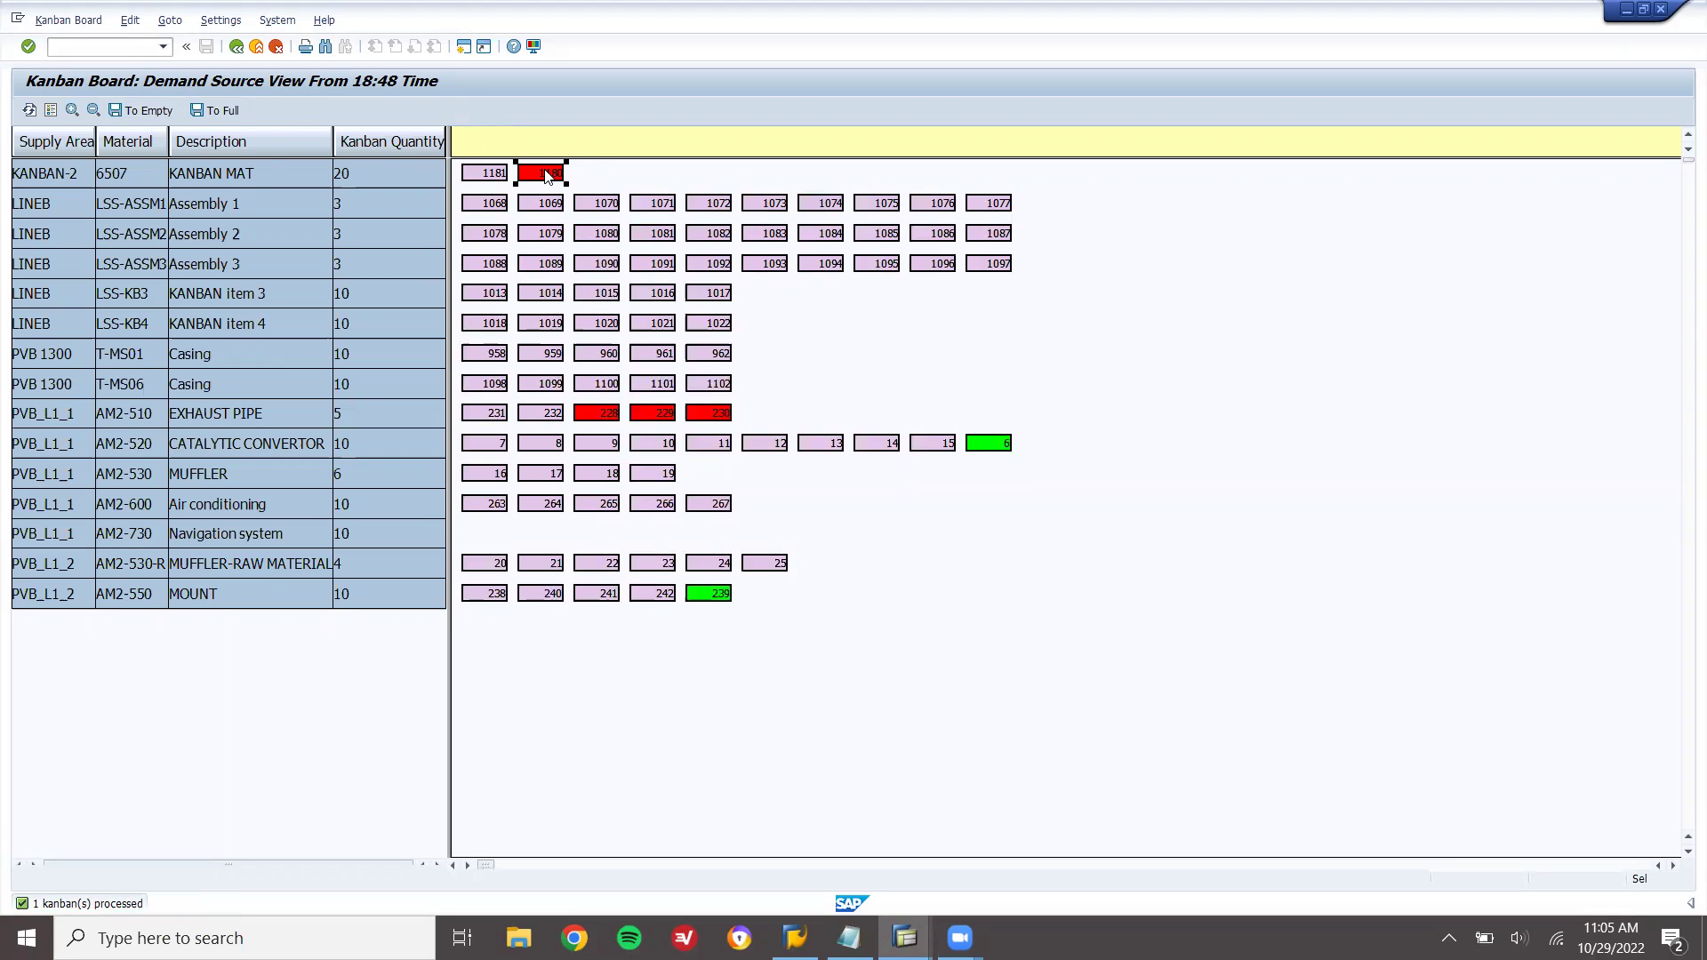
{"action": "left_click", "coordinate": [172, 116]}
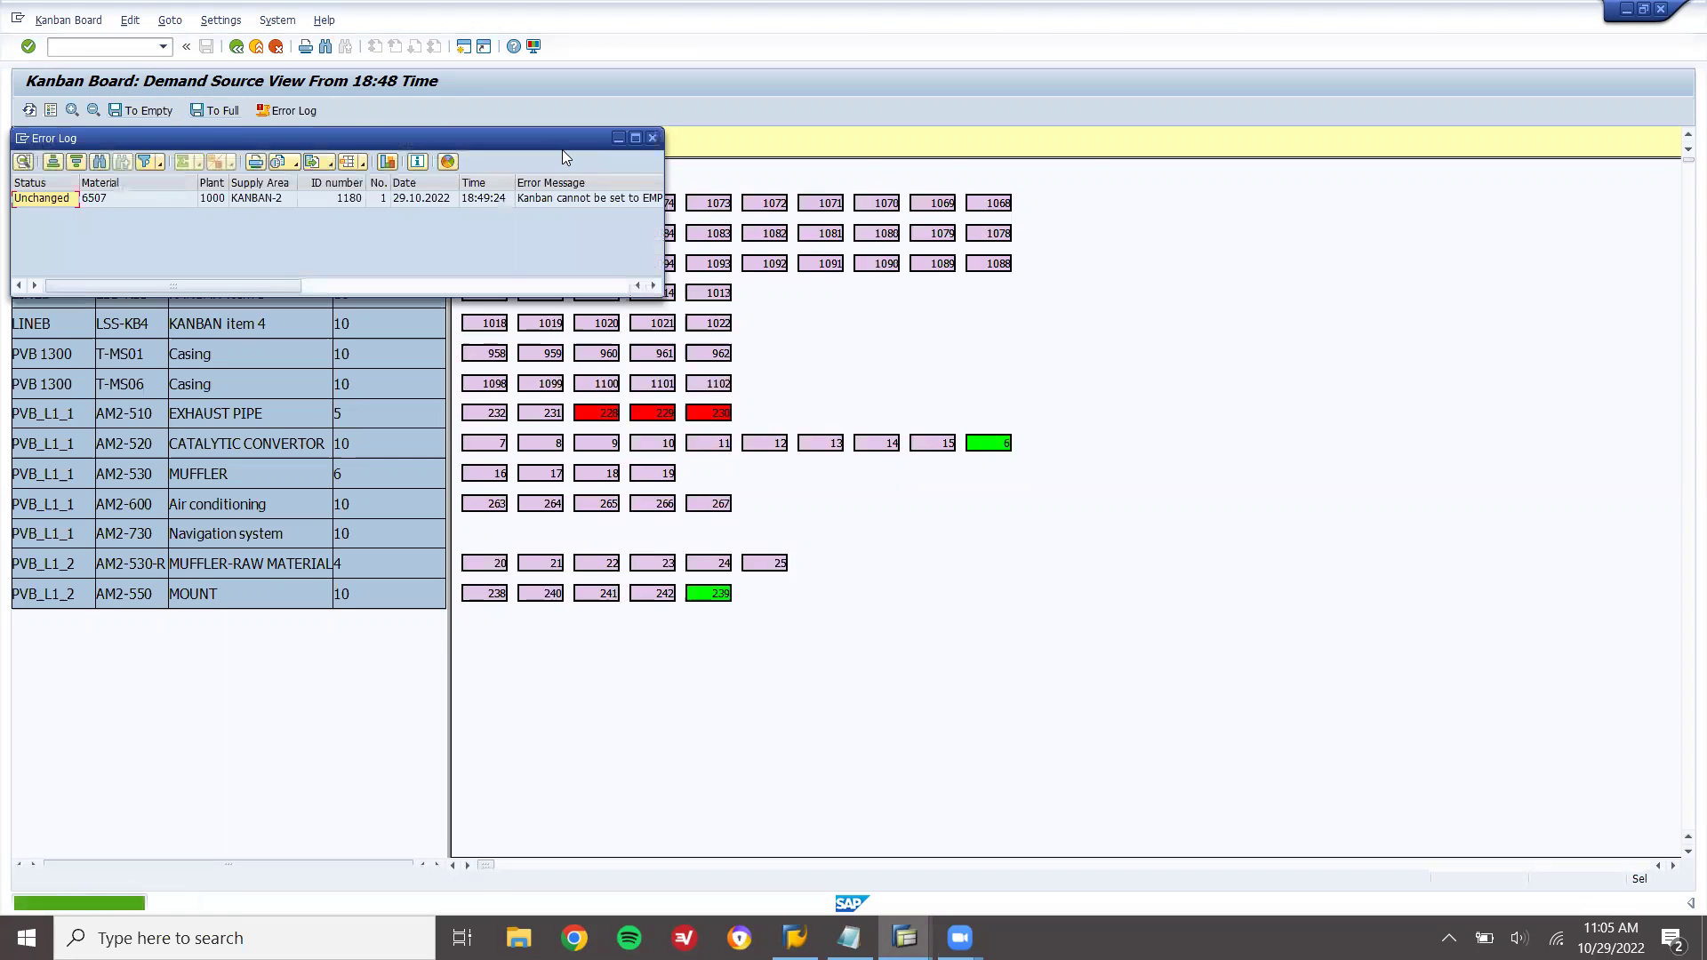
Dismiss the error log, set kanban 1180 to full, and refresh stock to 60,000 EA
{"action": "left_click", "coordinate": [613, 288]}
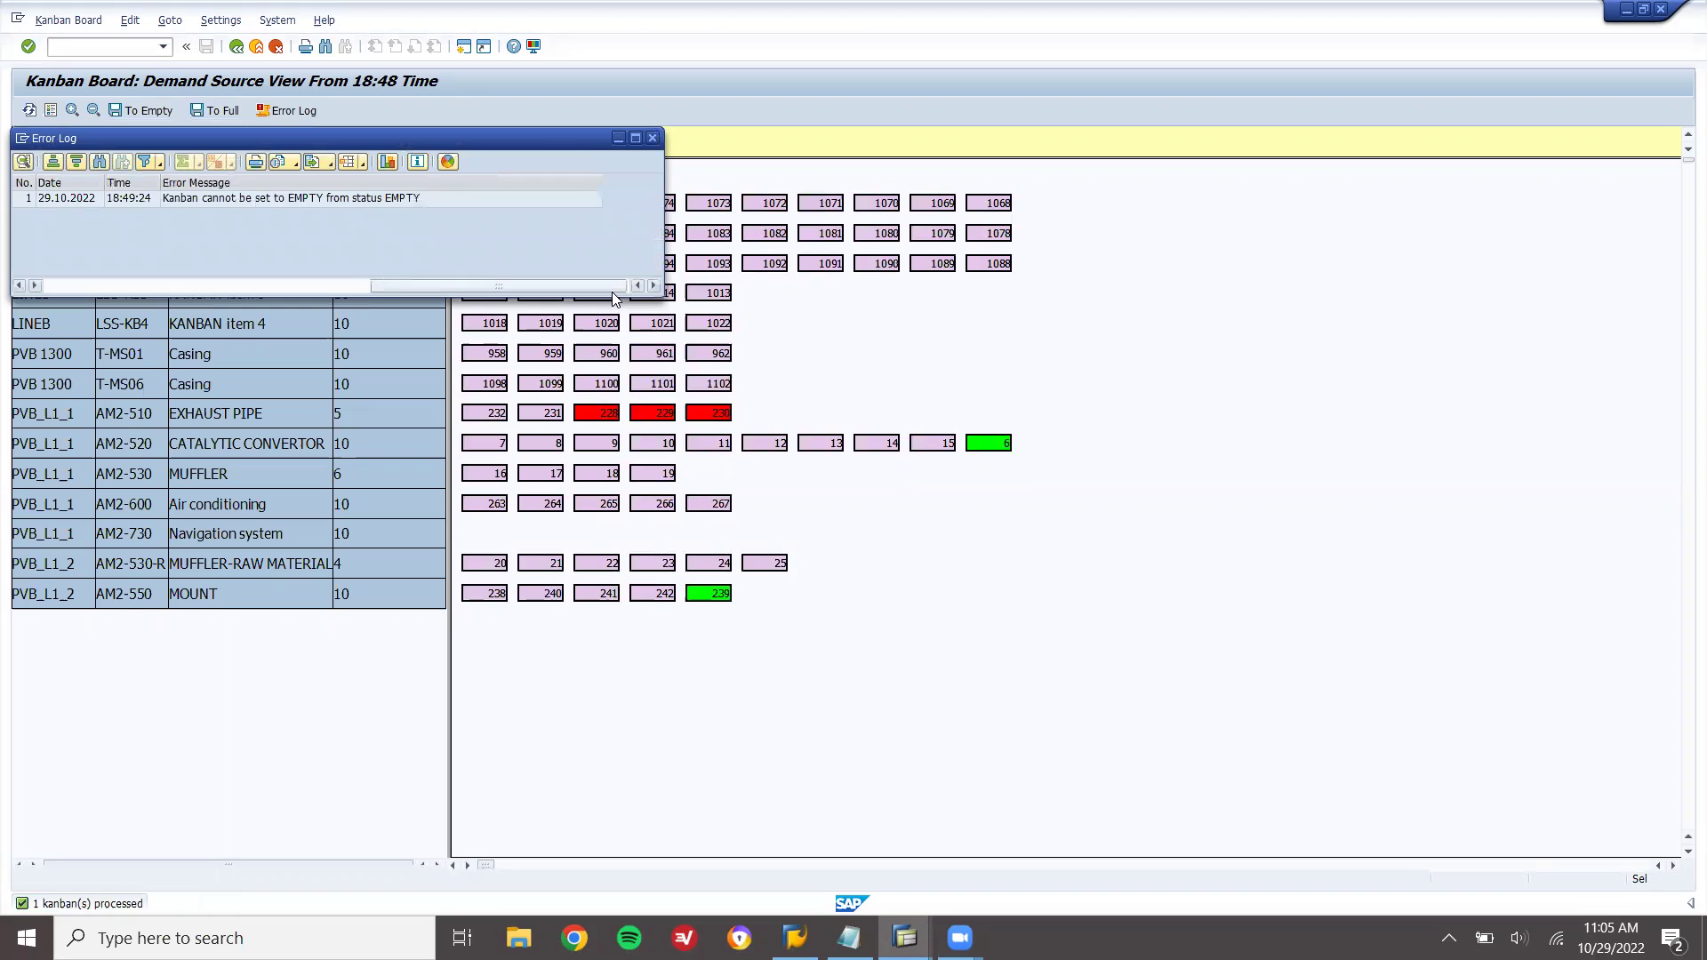
{"action": "left_click", "coordinate": [651, 141]}
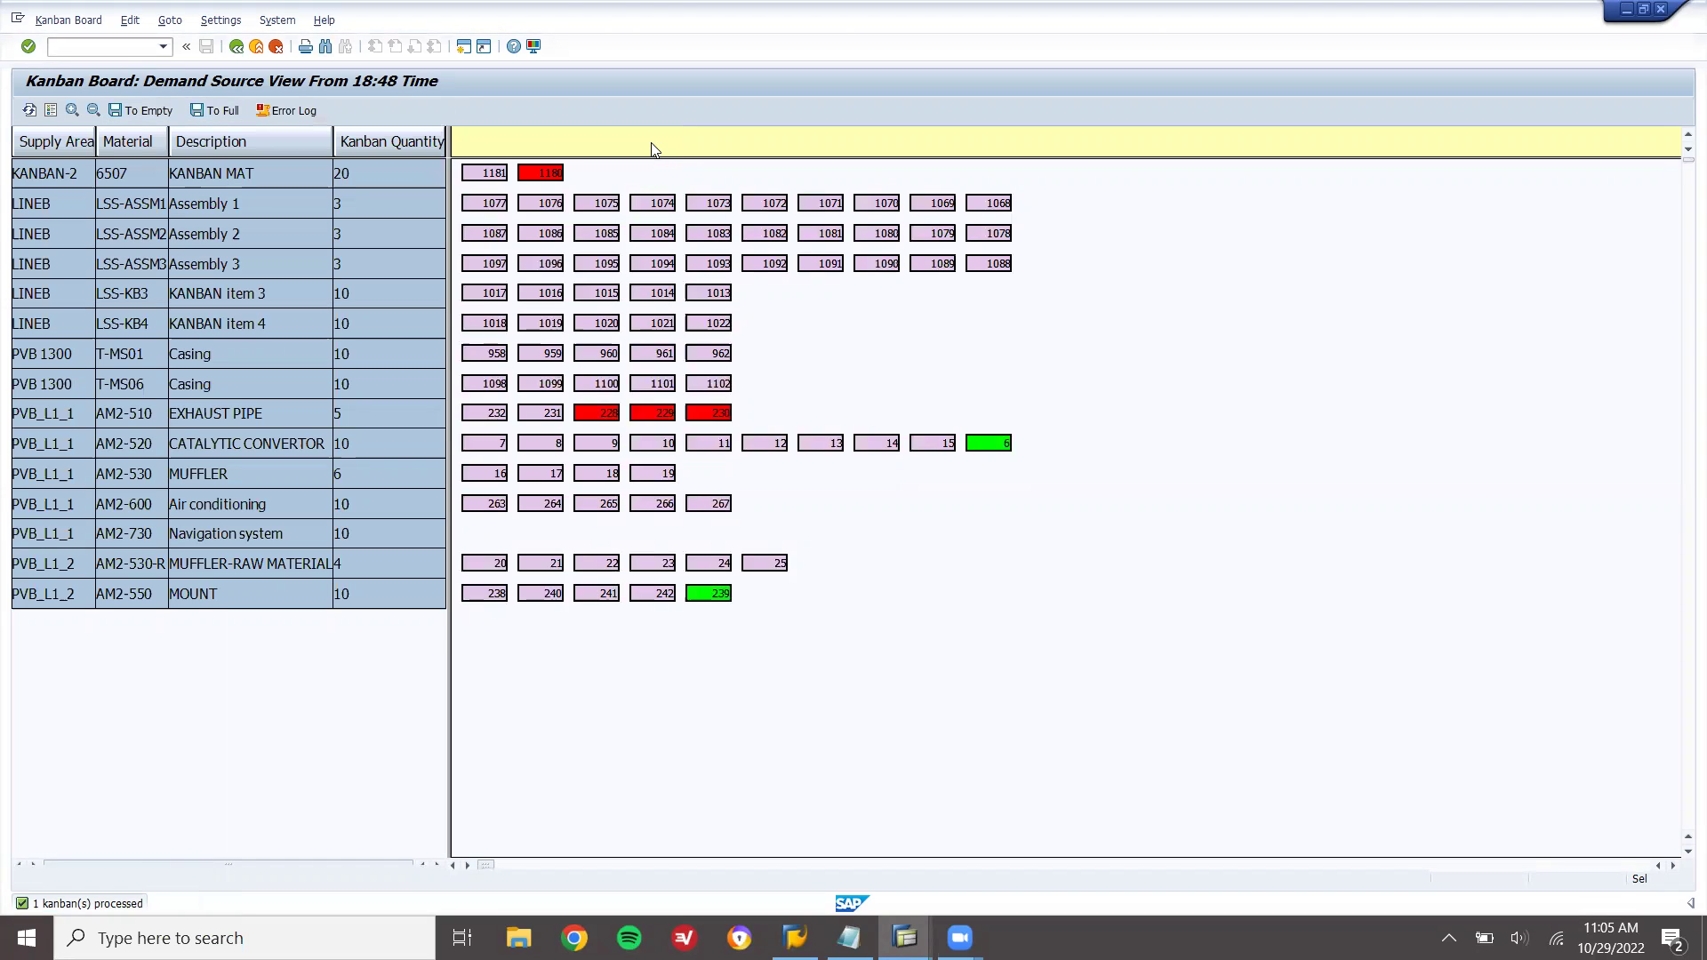
{"action": "left_click", "coordinate": [546, 176]}
{"action": "left_click", "coordinate": [217, 112]}
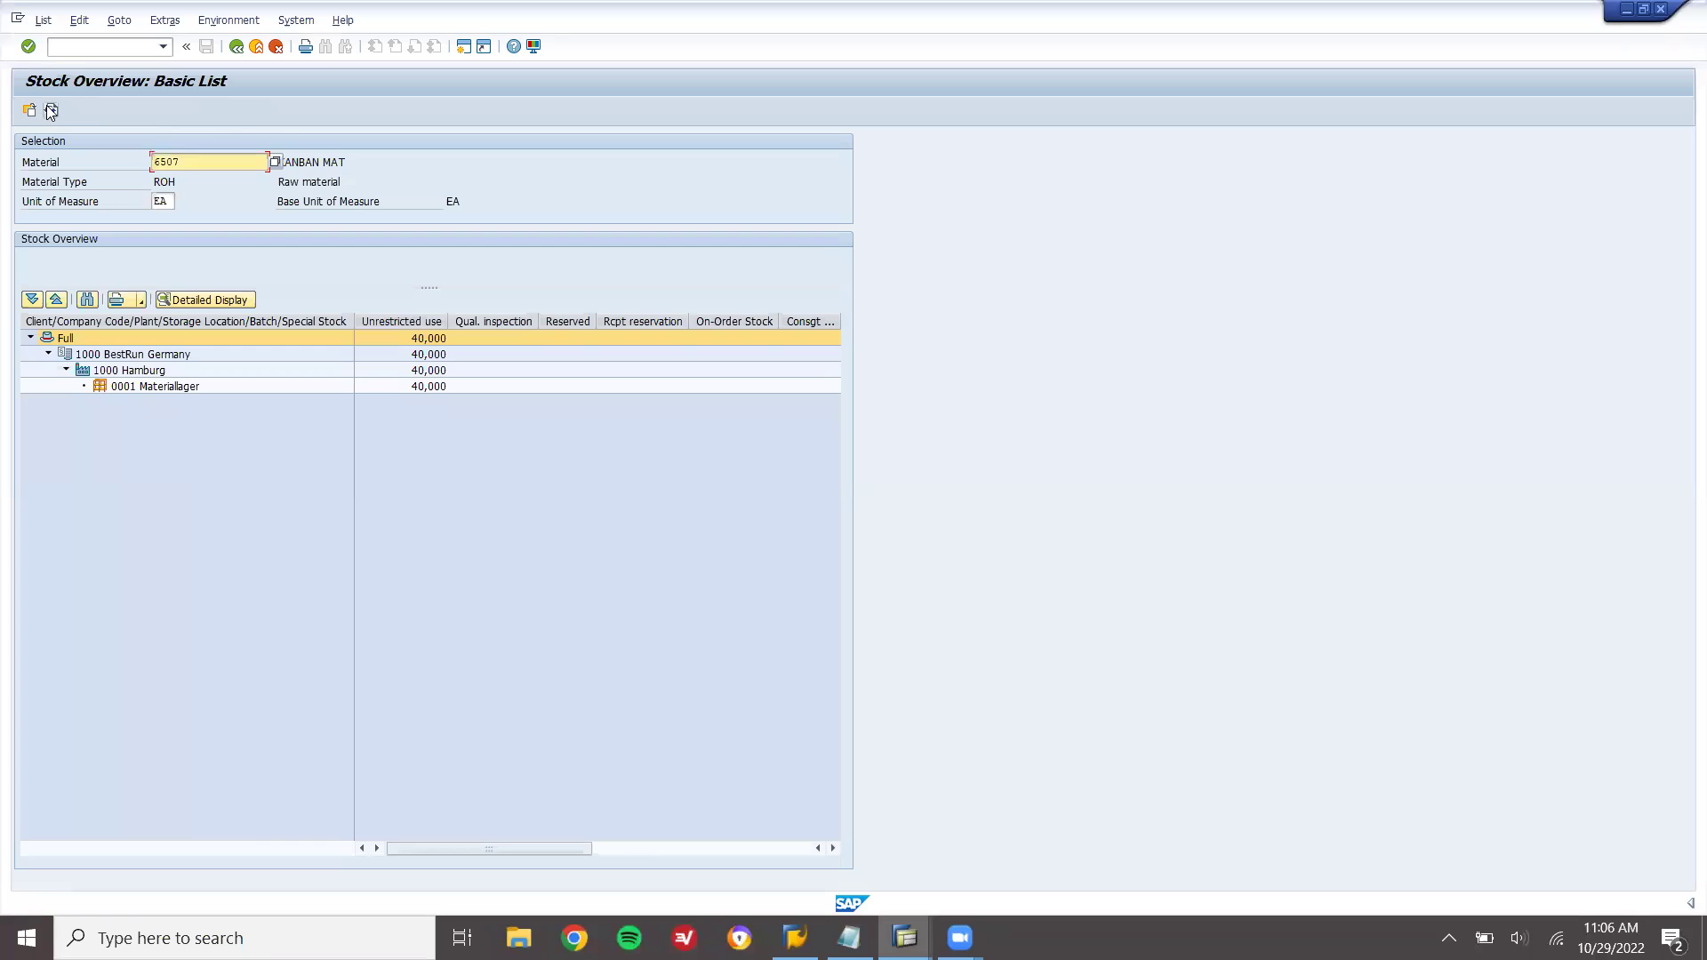
{"action": "left_click", "coordinate": [51, 110]}
Back on the Kanban board, set kanban 1181 to empty and then to full
{"action": "key", "text": "F3"}
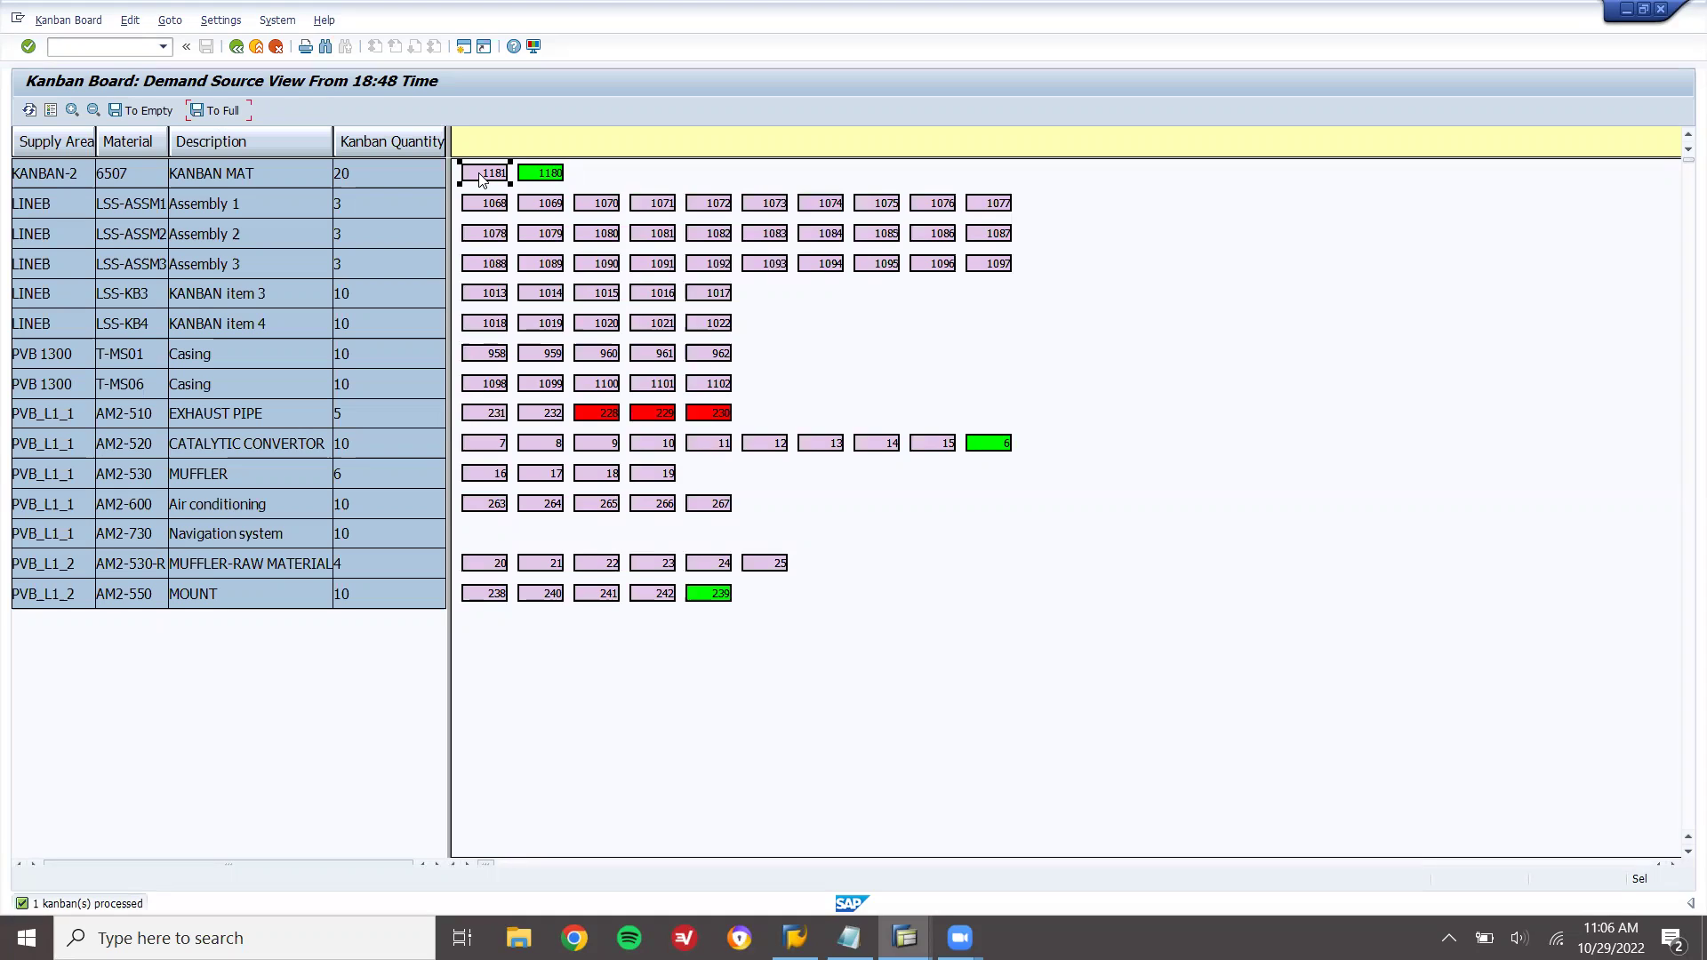
{"action": "left_click", "coordinate": [117, 112]}
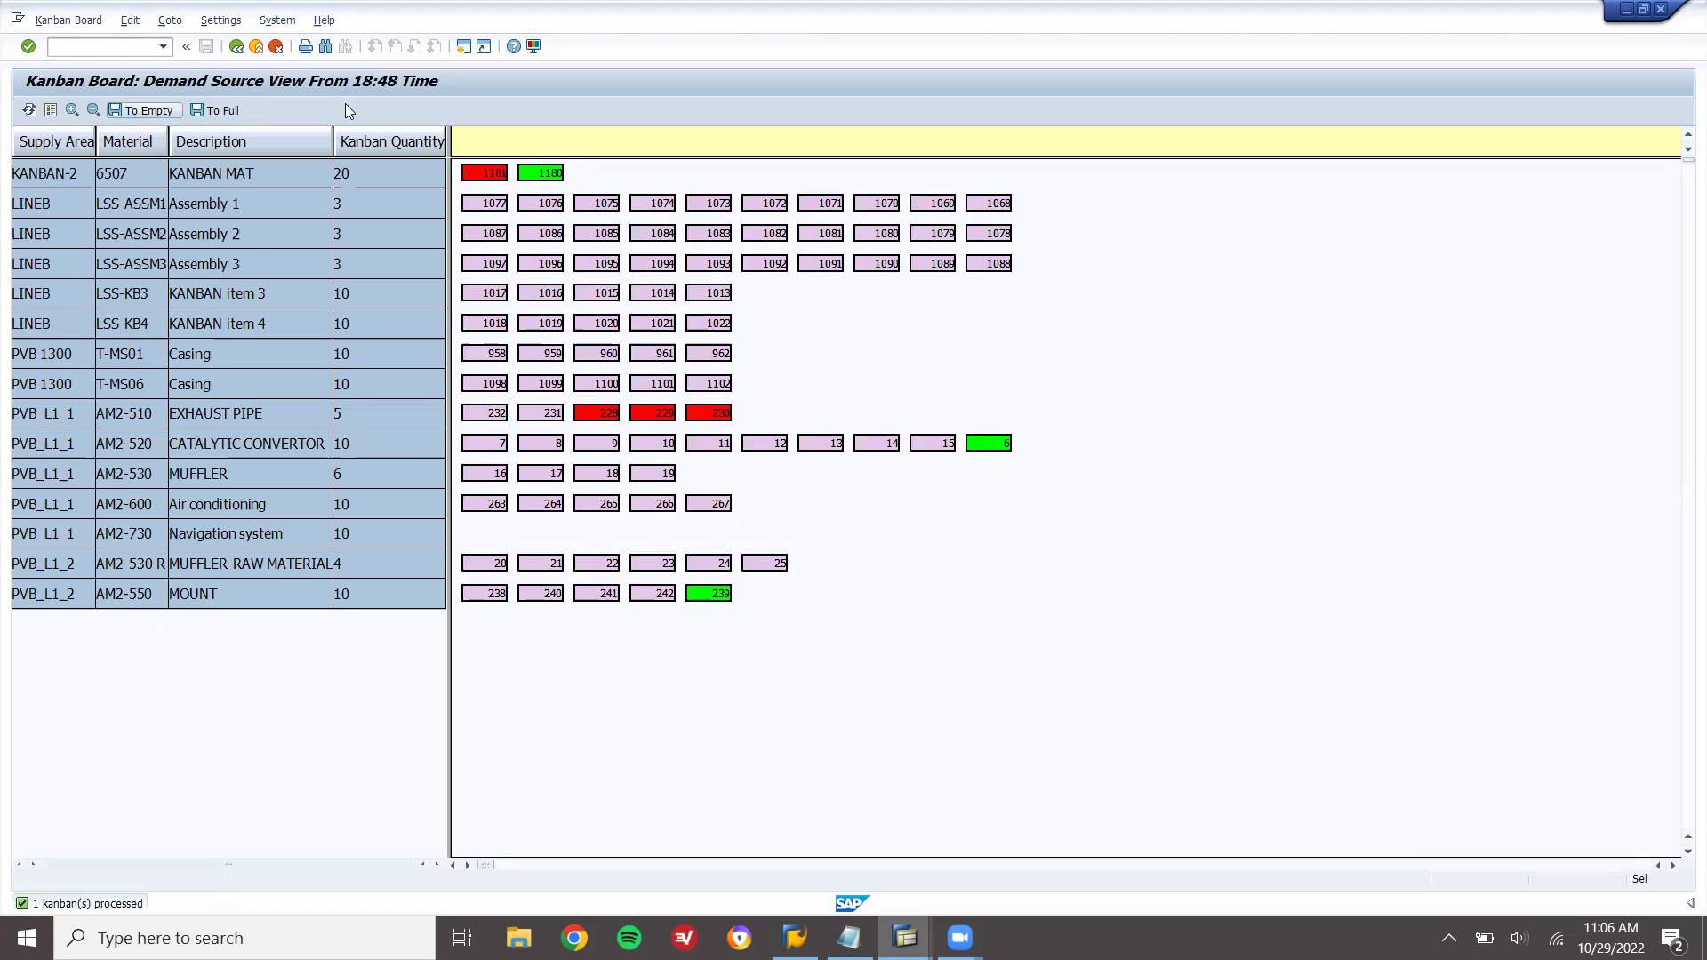
{"action": "left_click", "coordinate": [201, 108]}
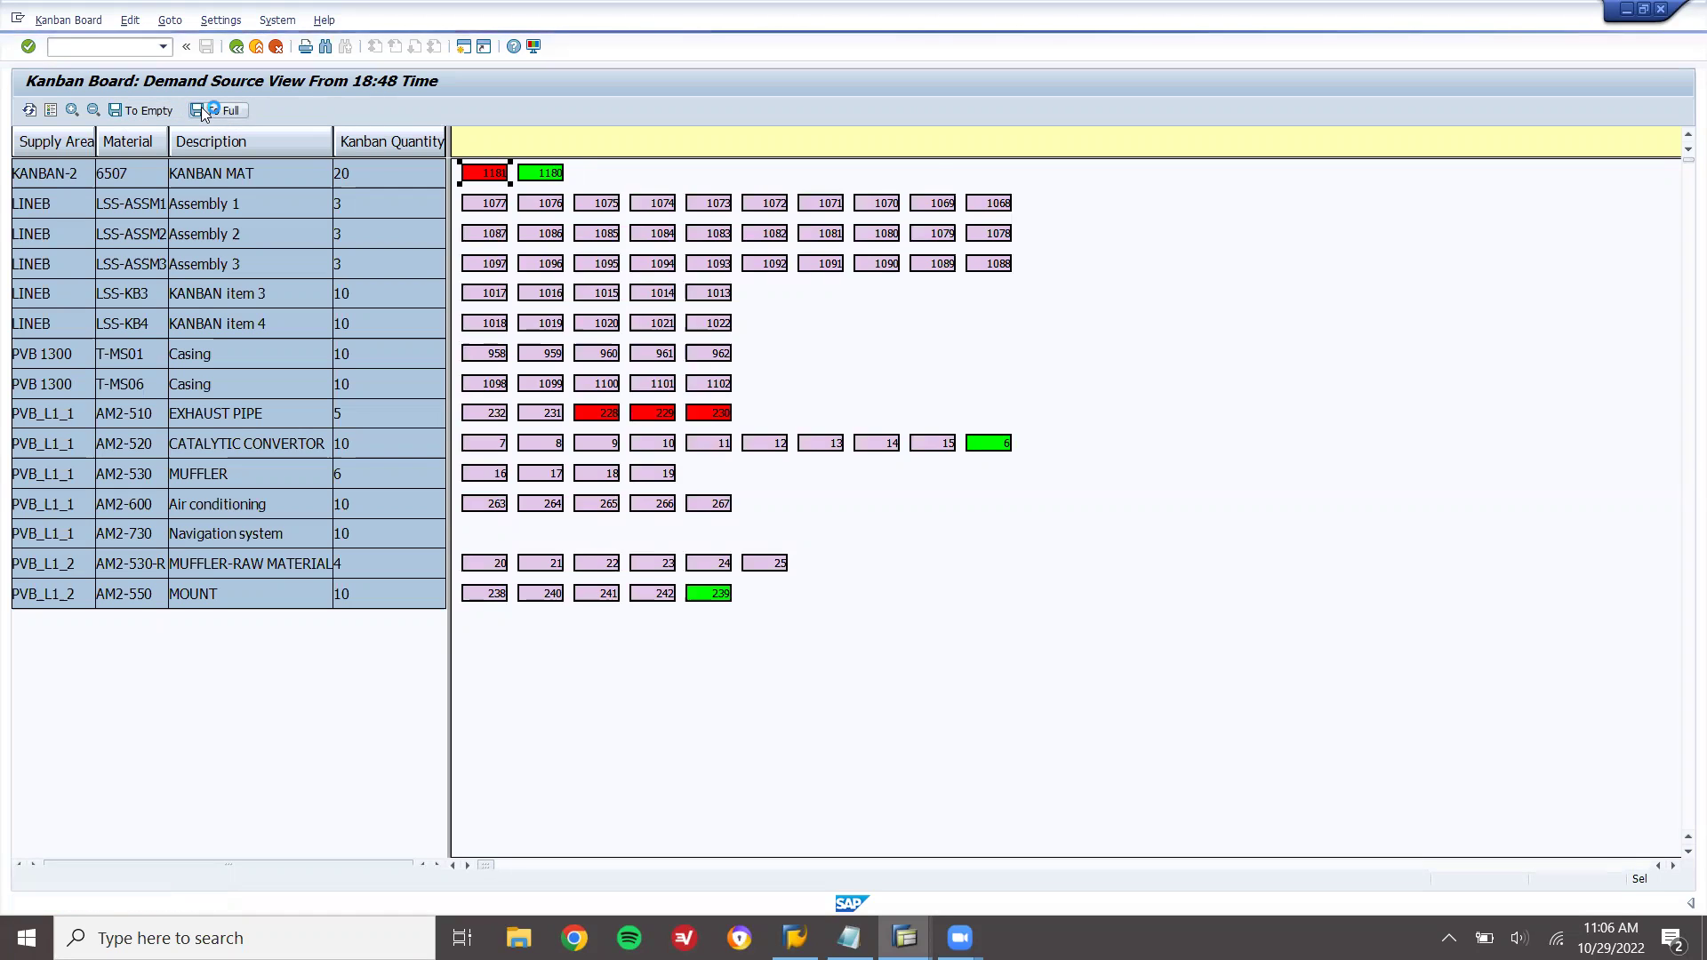